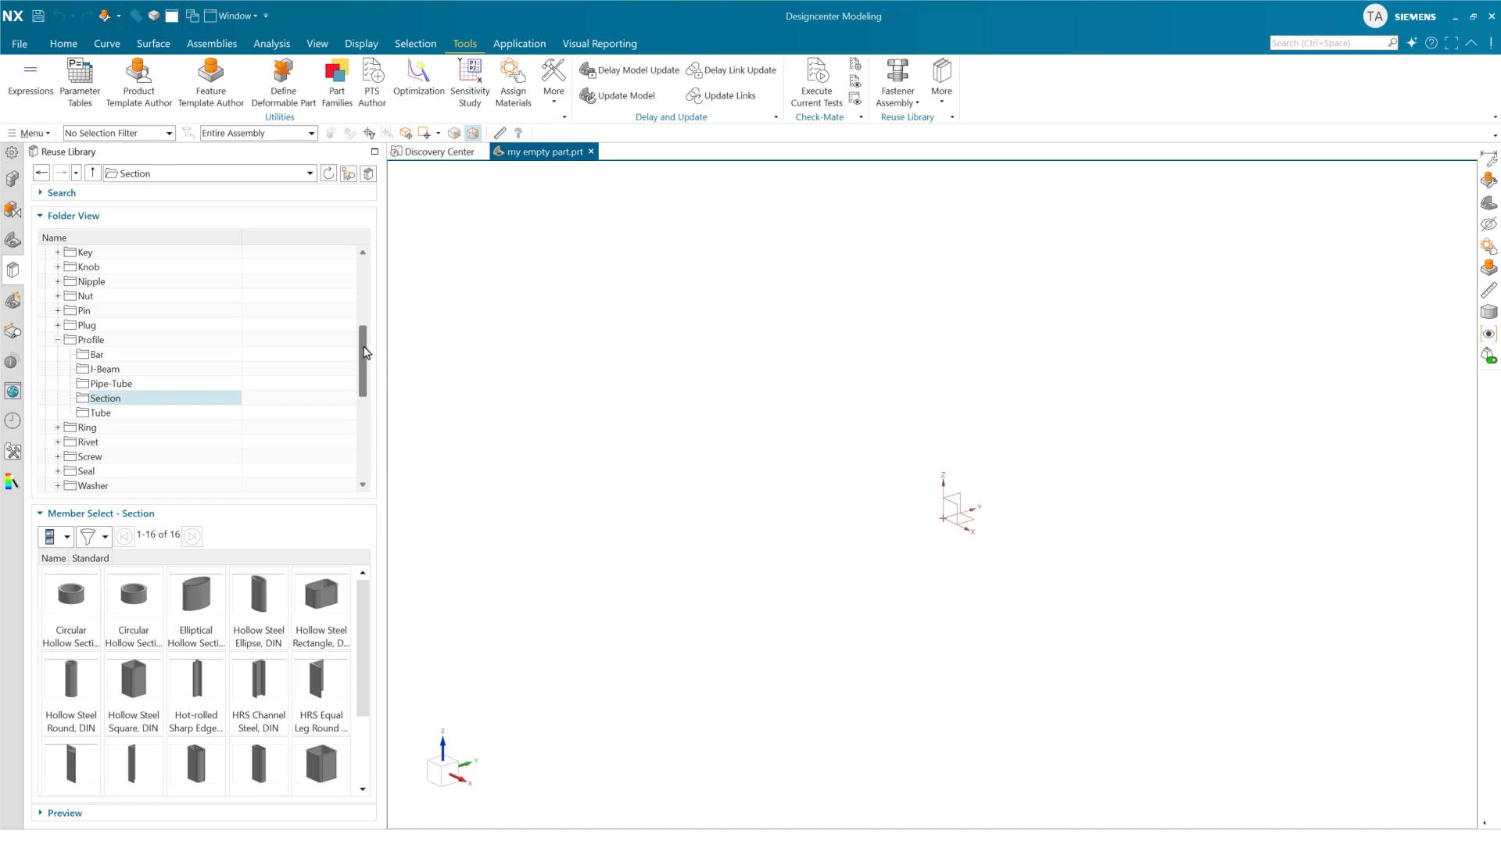
Insert the Hollow Steel Rectangle, DIN component from the reuse library's DIN Profile Section folder into the empty part.
{"action": "left_click_drag", "start_coordinate": [364, 352], "coordinate": [372, 286]}
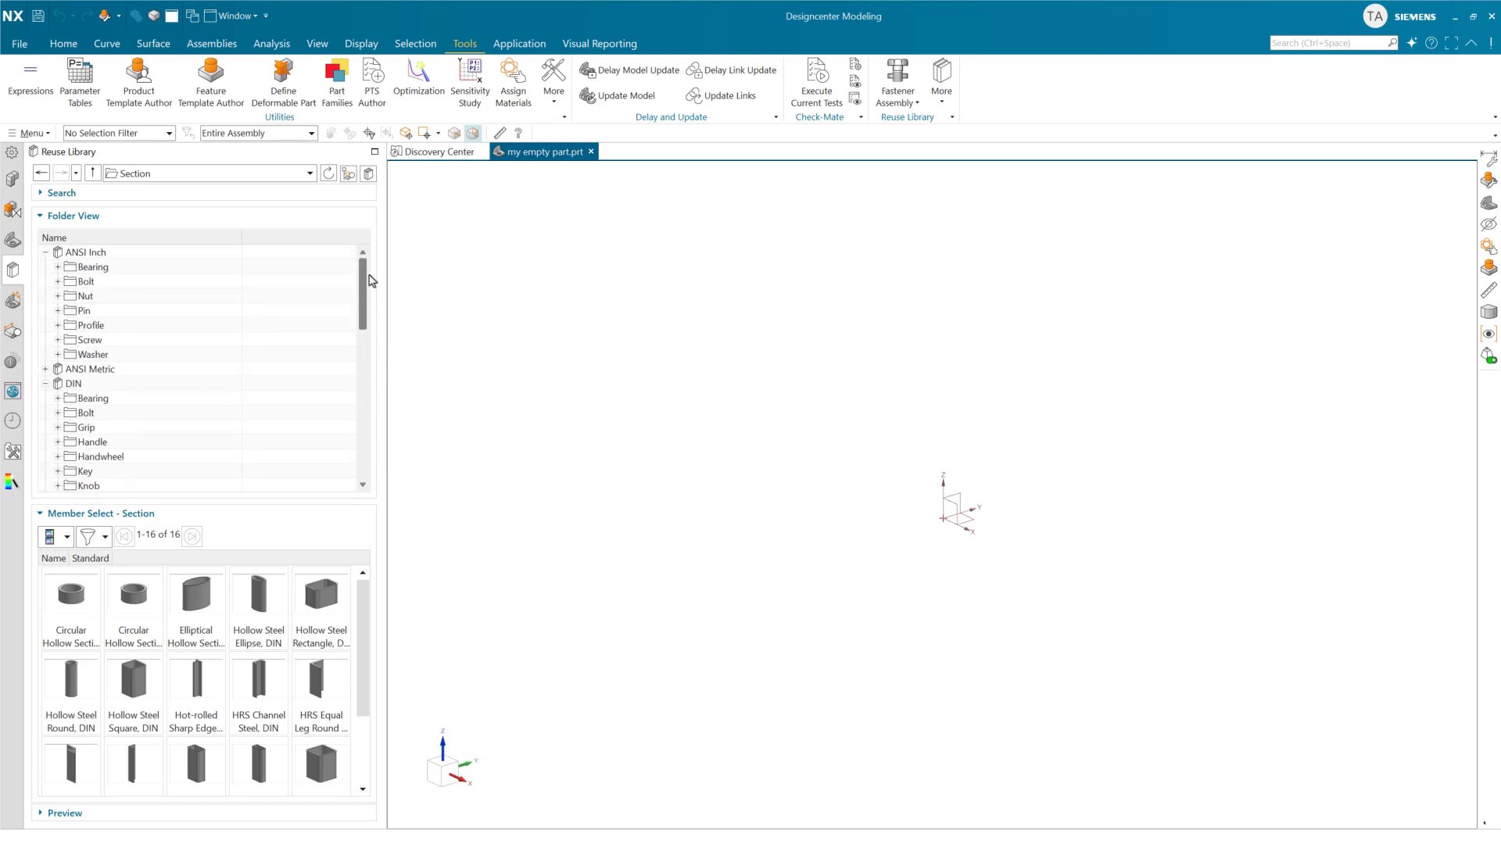
{"action": "left_click", "coordinate": [45, 251]}
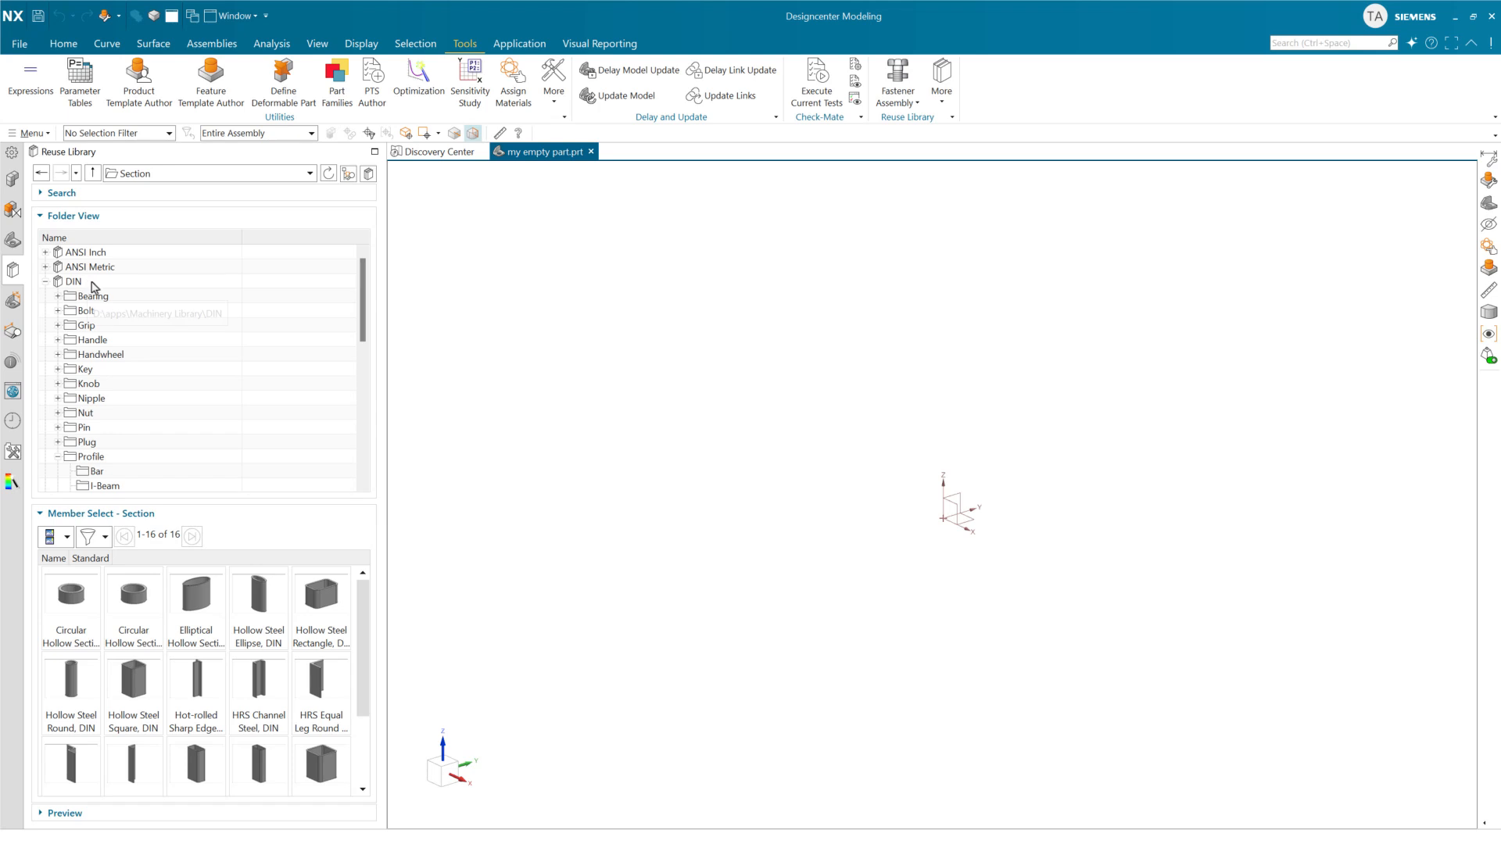
{"action": "left_click_drag", "start_coordinate": [361, 303], "coordinate": [359, 354]}
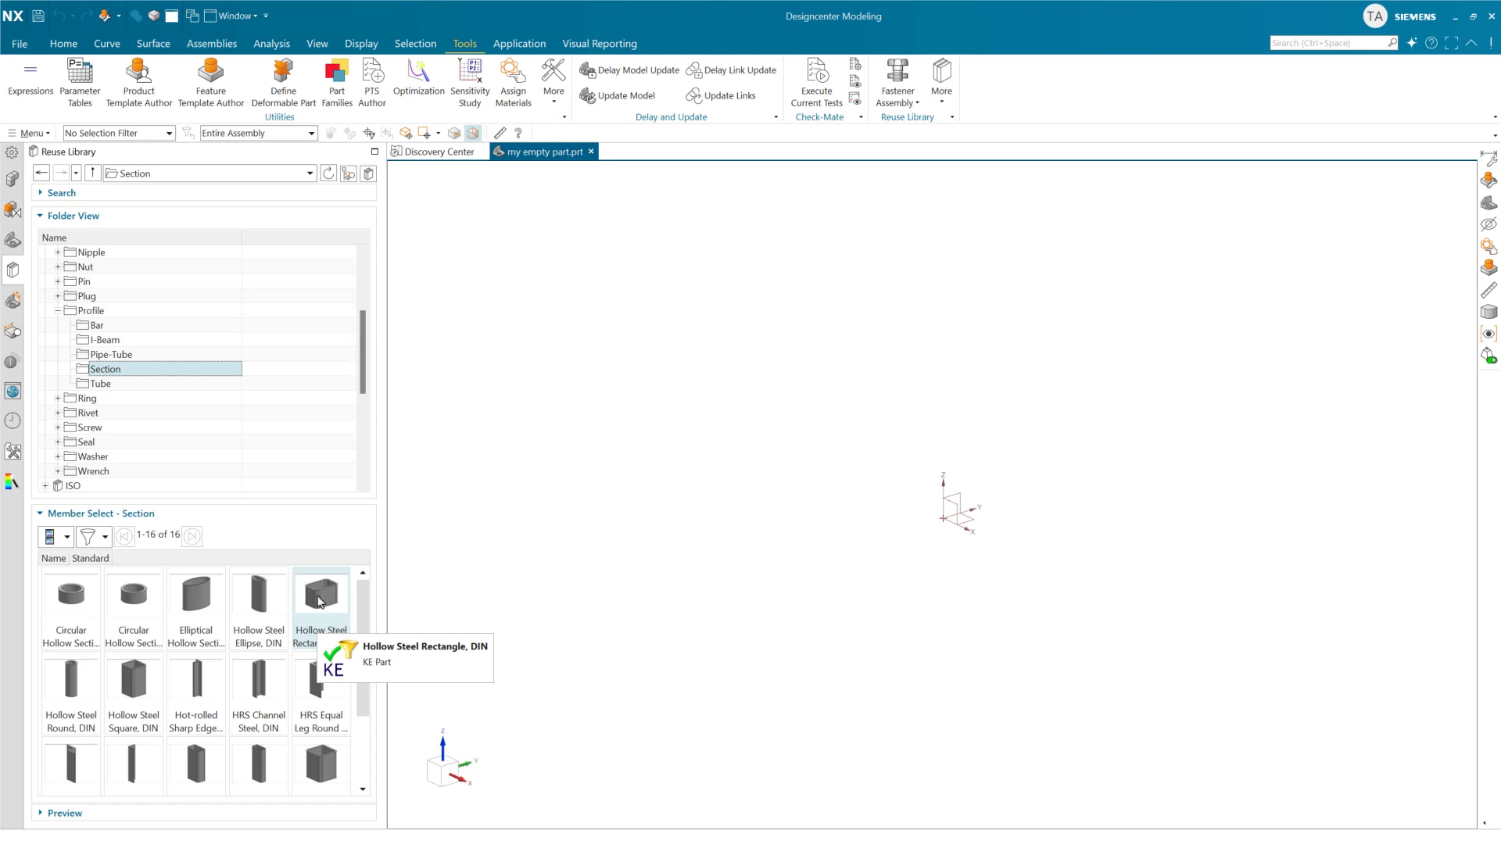
{"action": "left_click_drag", "start_coordinate": [332, 606], "coordinate": [526, 530]}
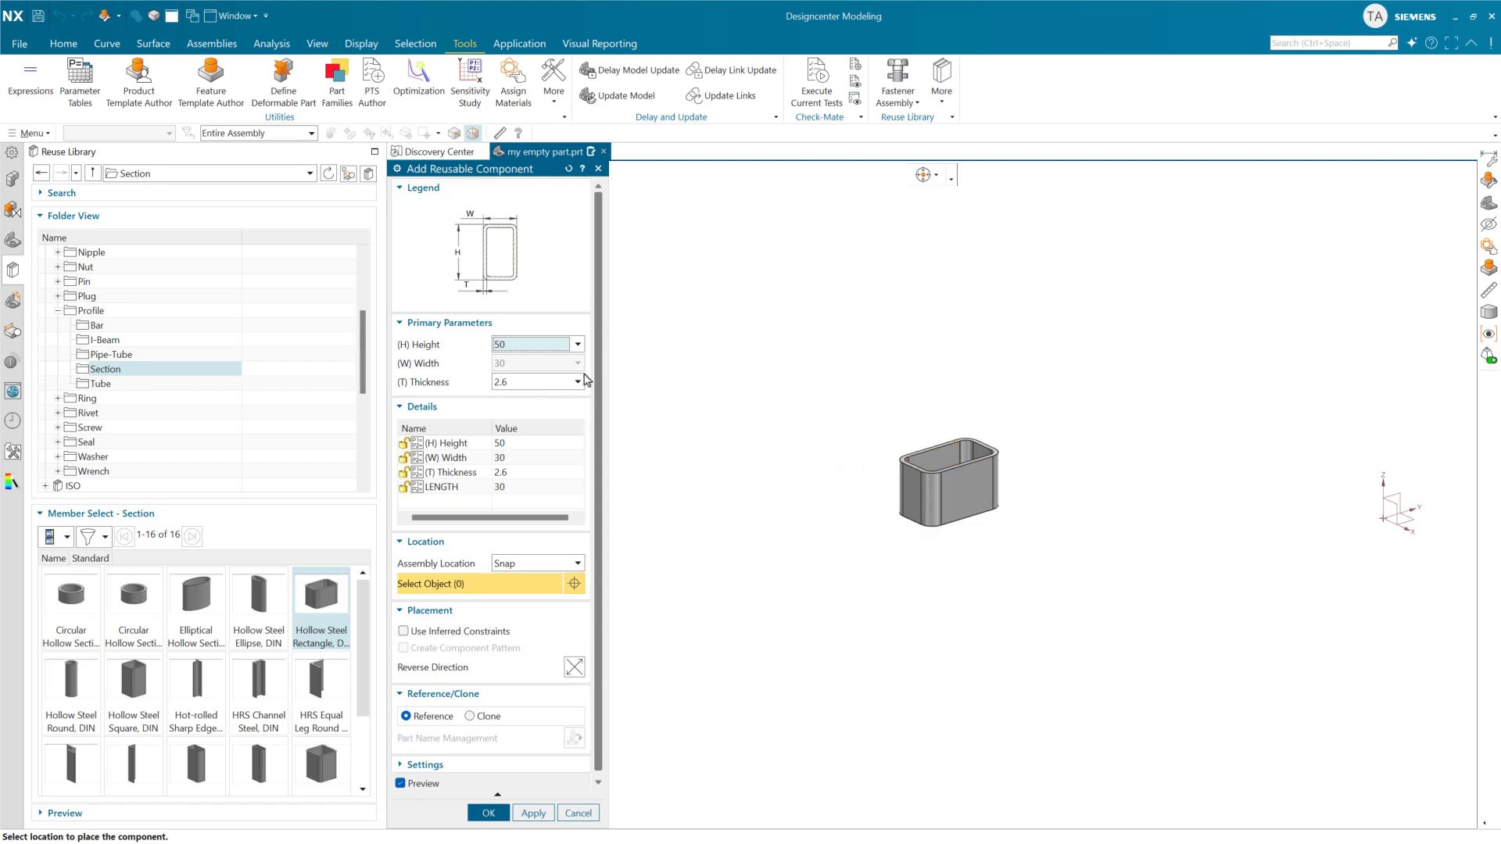
Set the hollow rectangle's height to 80 and review the thickness and height options it offers.
{"action": "left_click", "coordinate": [579, 382]}
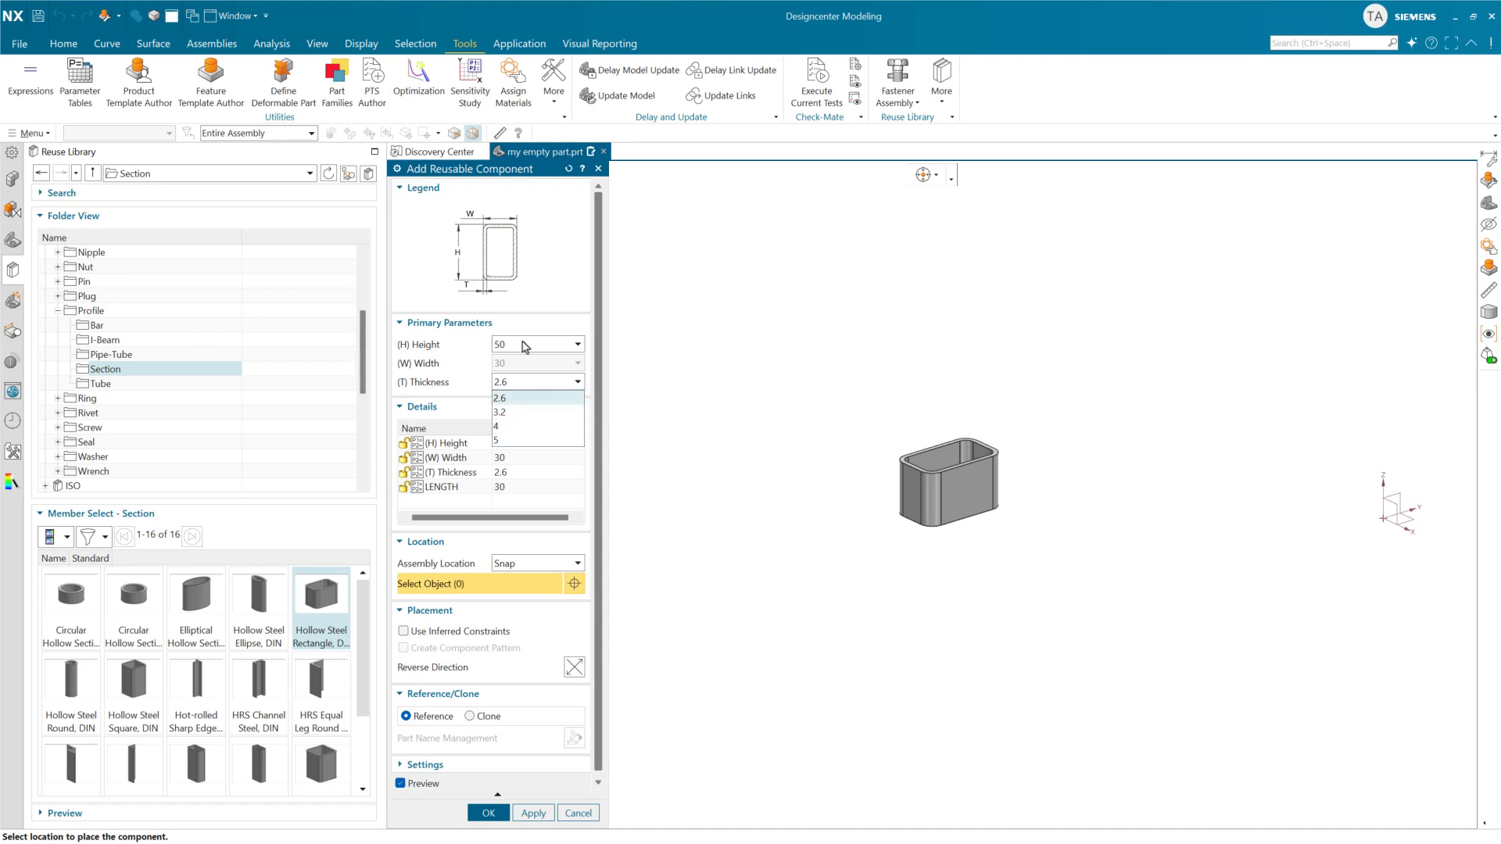
{"action": "left_click", "coordinate": [526, 348]}
{"action": "left_click", "coordinate": [532, 347]}
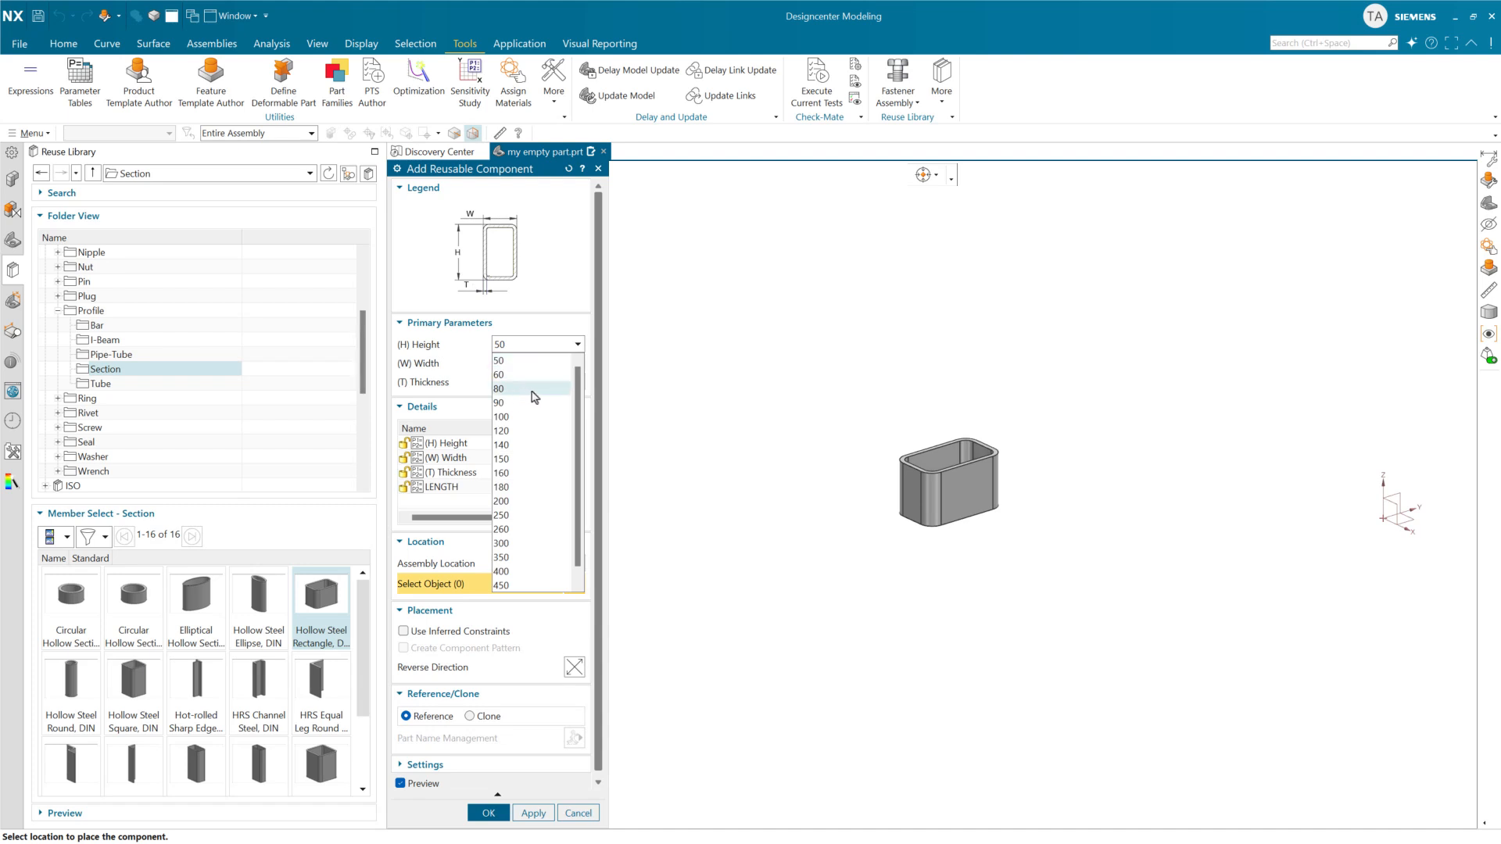
{"action": "left_click", "coordinate": [532, 388]}
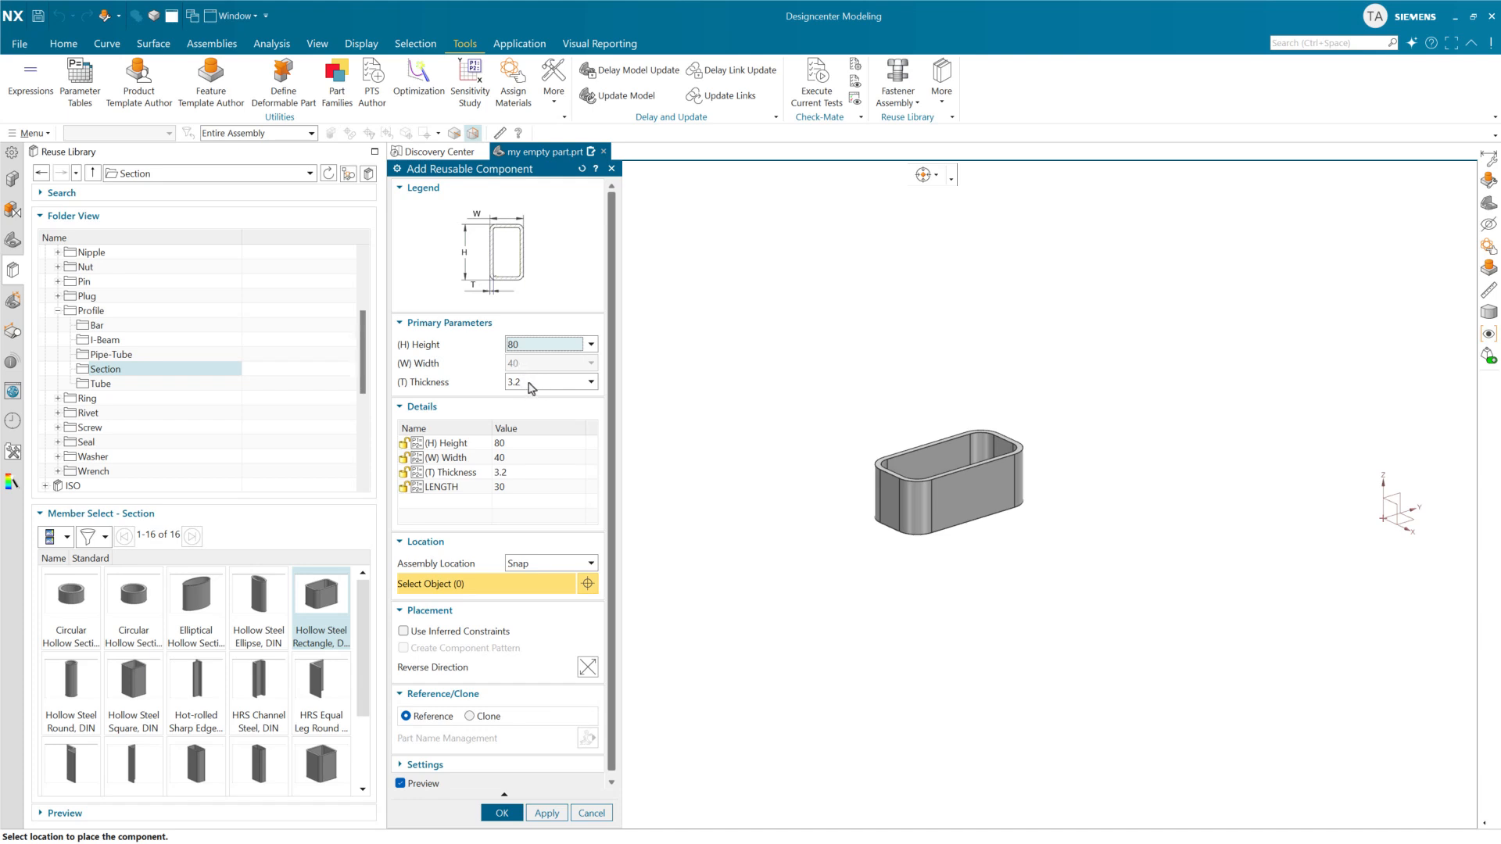
{"action": "left_click", "coordinate": [538, 383]}
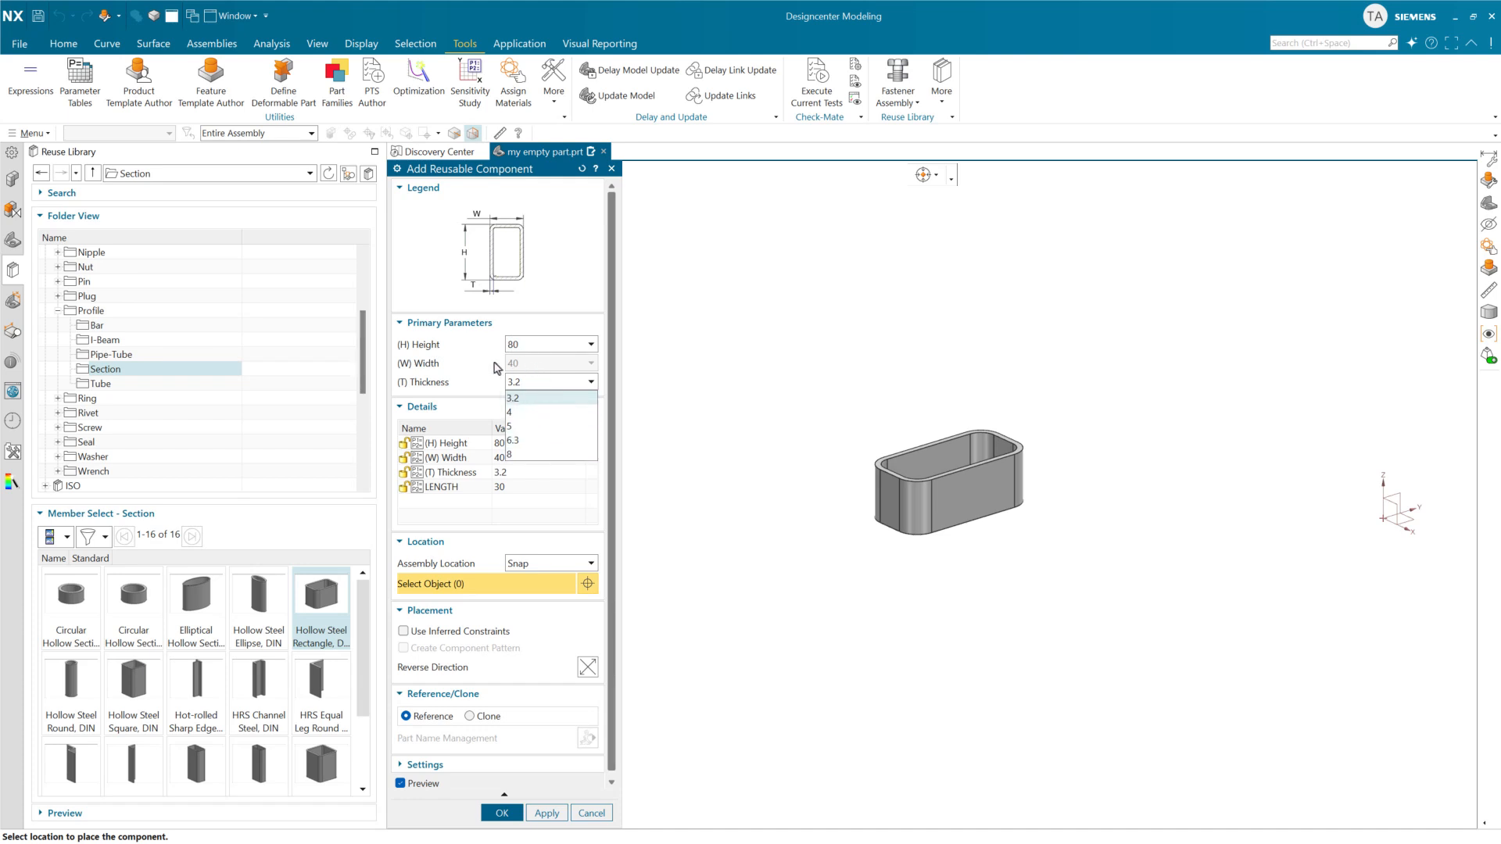
{"action": "left_click", "coordinate": [494, 363]}
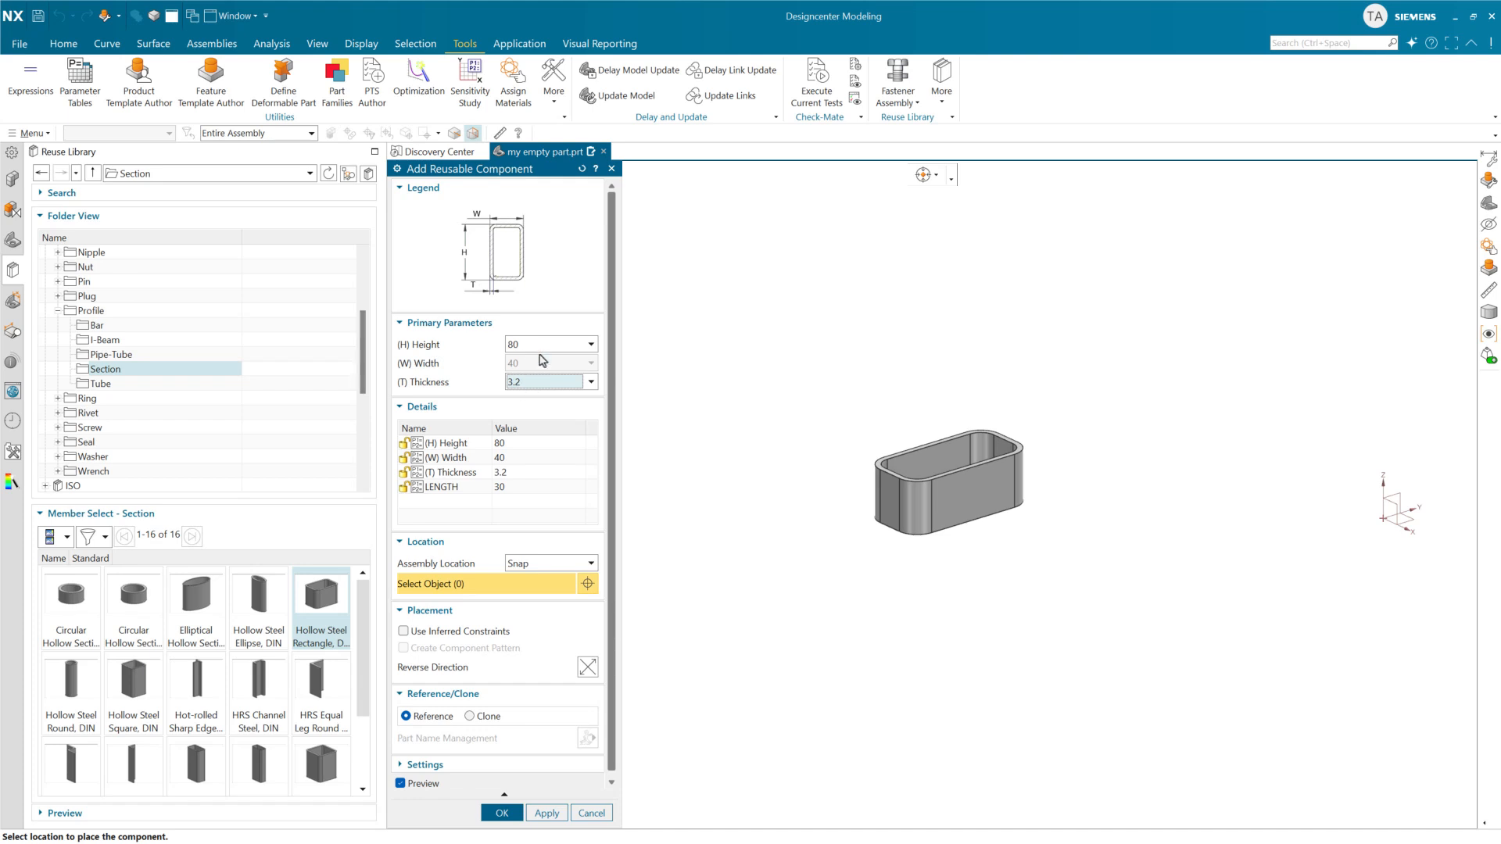
{"action": "left_click", "coordinate": [546, 346]}
{"action": "left_click", "coordinate": [548, 347]}
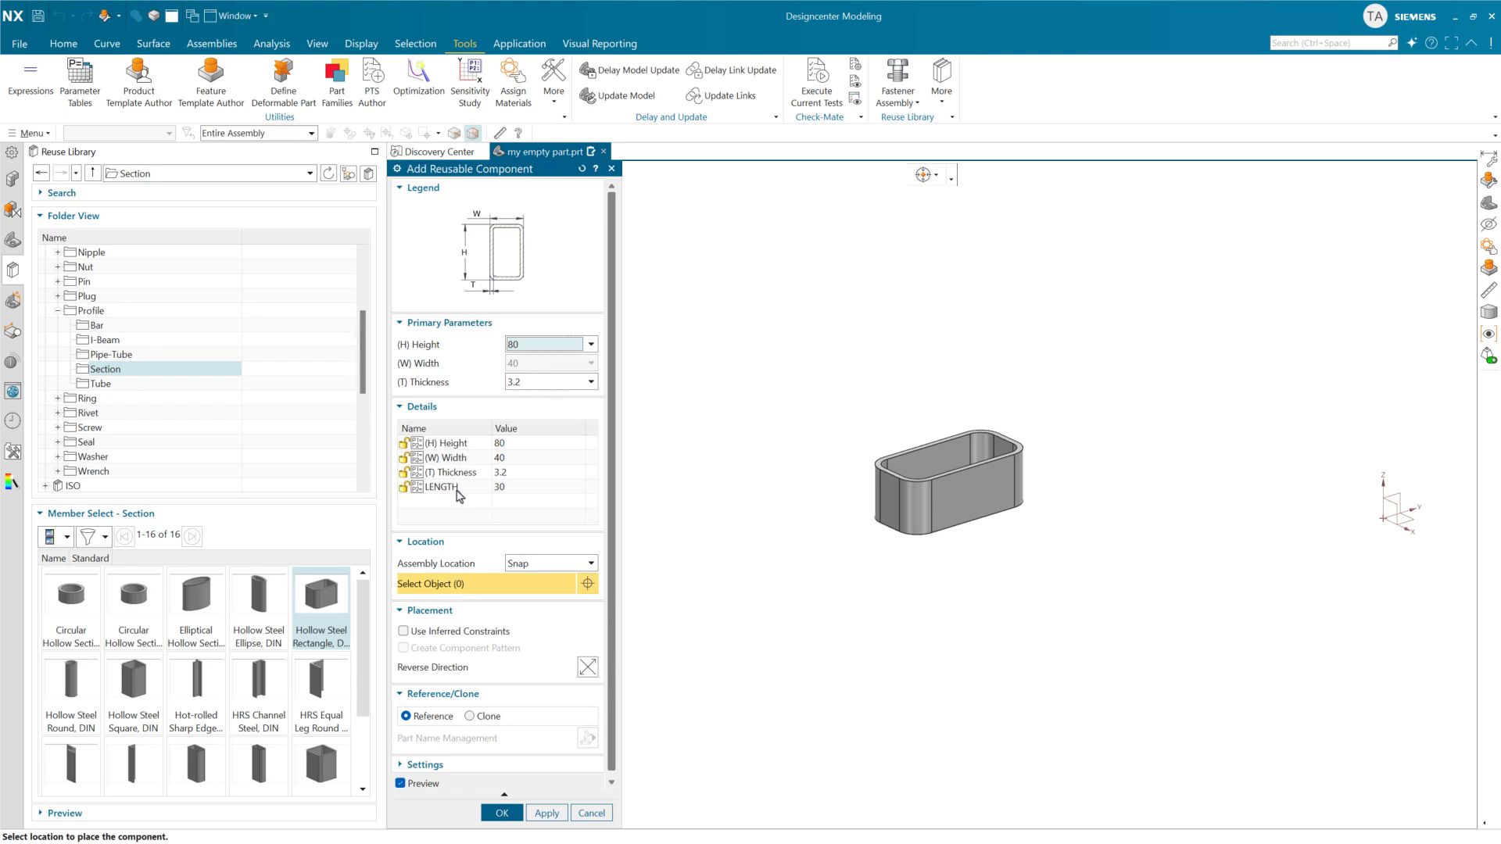
Set the LENGTH parameter of the hollow rectangle to 100.
{"action": "left_click", "coordinate": [500, 490]}
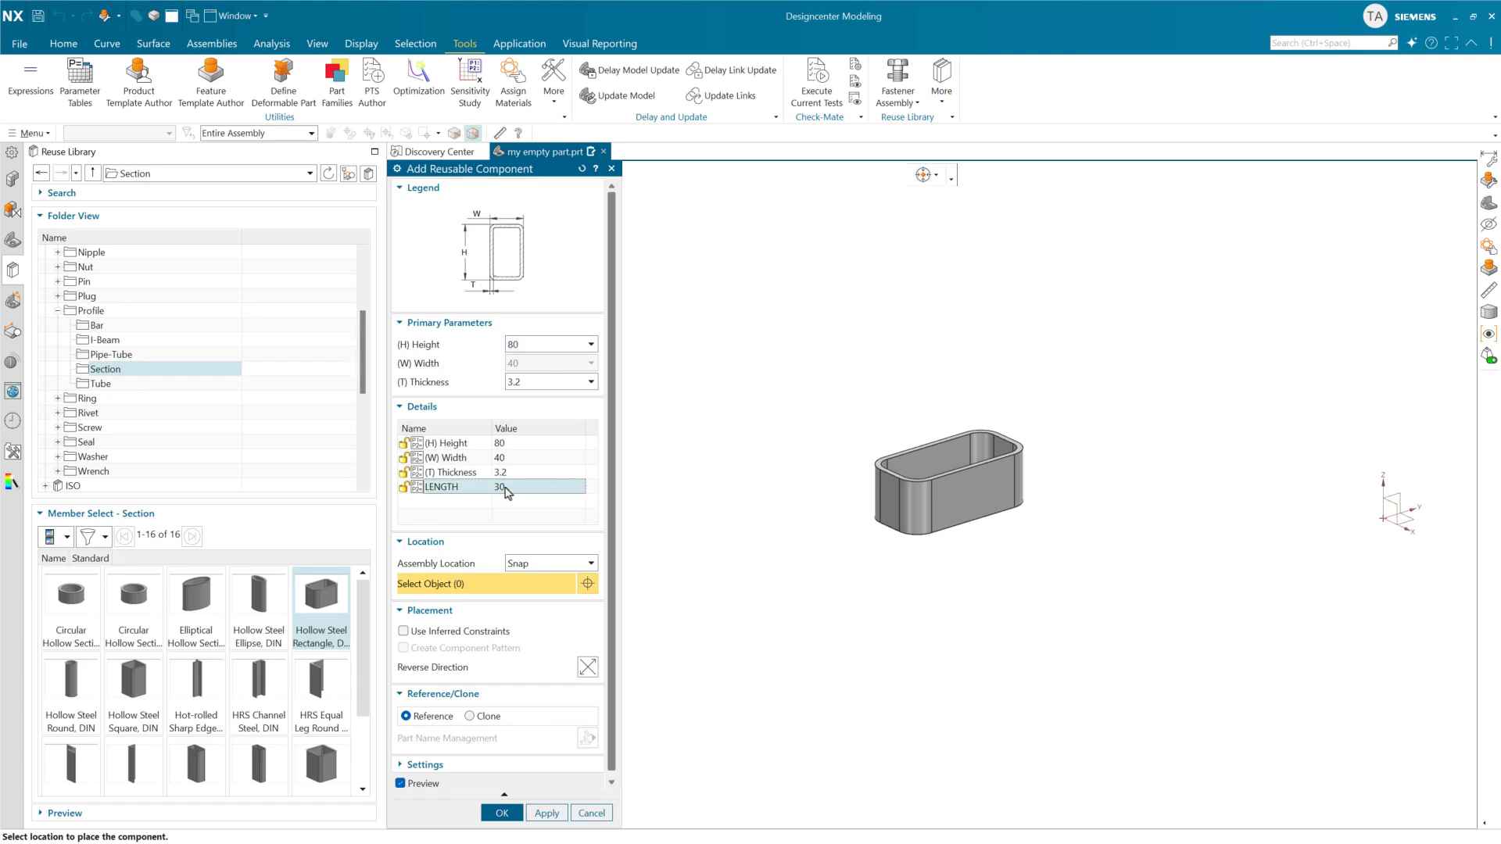
{"action": "left_click", "coordinate": [524, 487]}
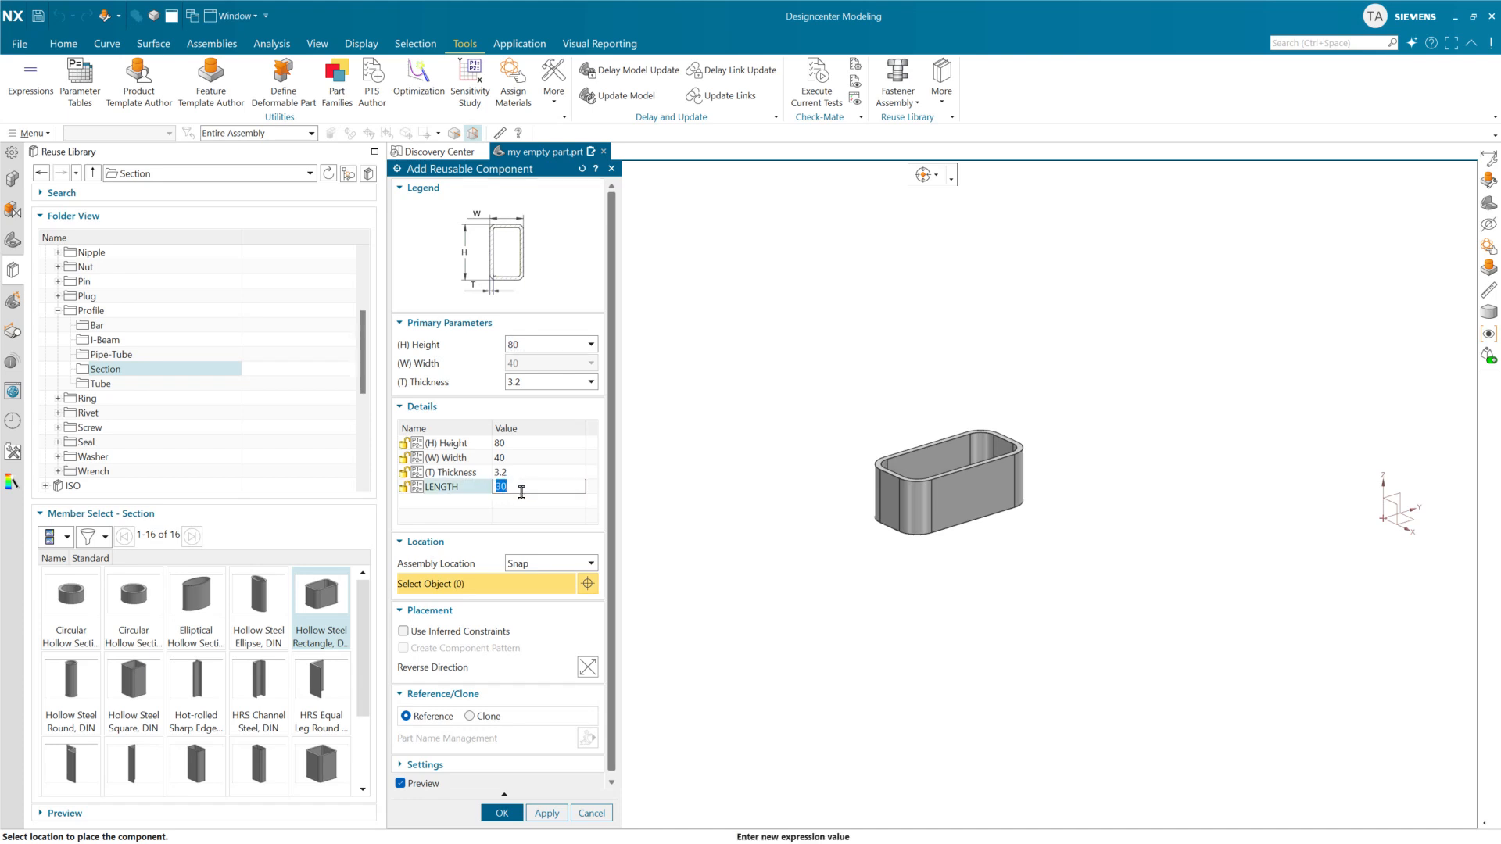
{"action": "type", "text": "0"}
{"action": "key", "text": "Return"}
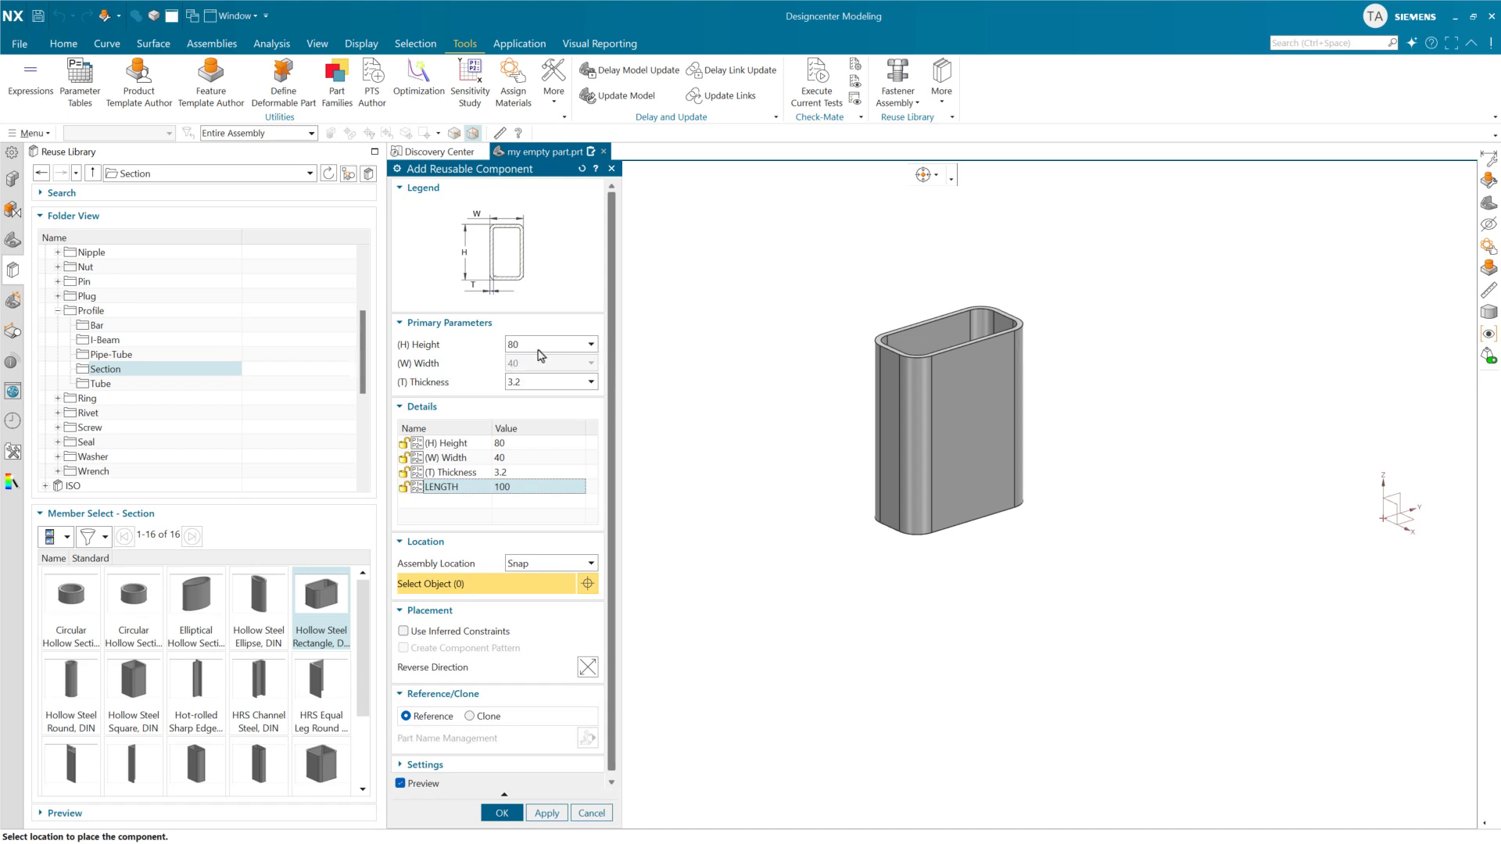
Set the section's height to 100 and width to 50, and cancel adding the reusable component.
{"action": "left_click", "coordinate": [541, 348]}
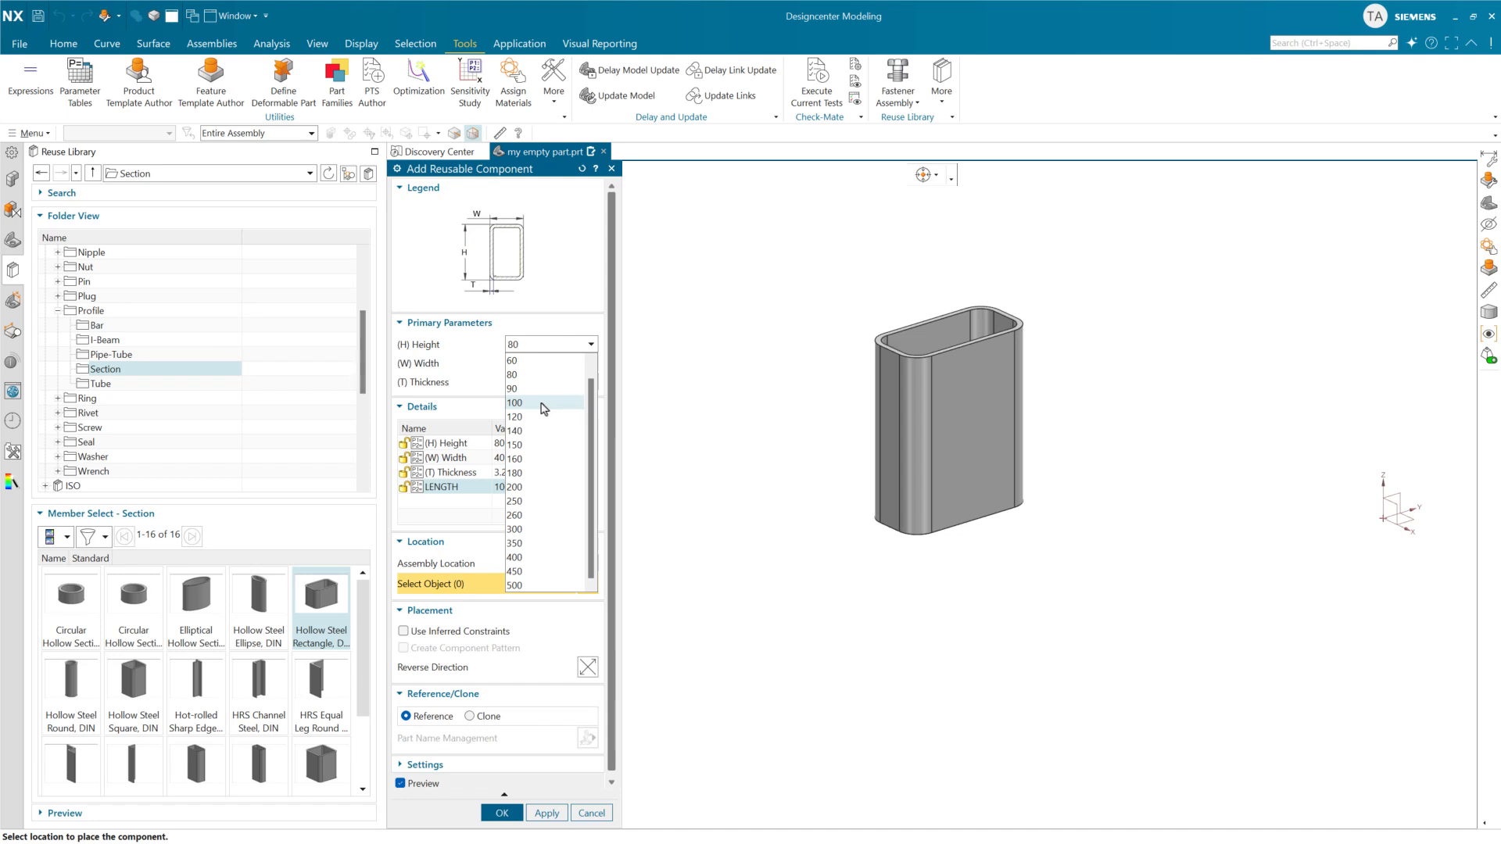
{"action": "left_click", "coordinate": [545, 408]}
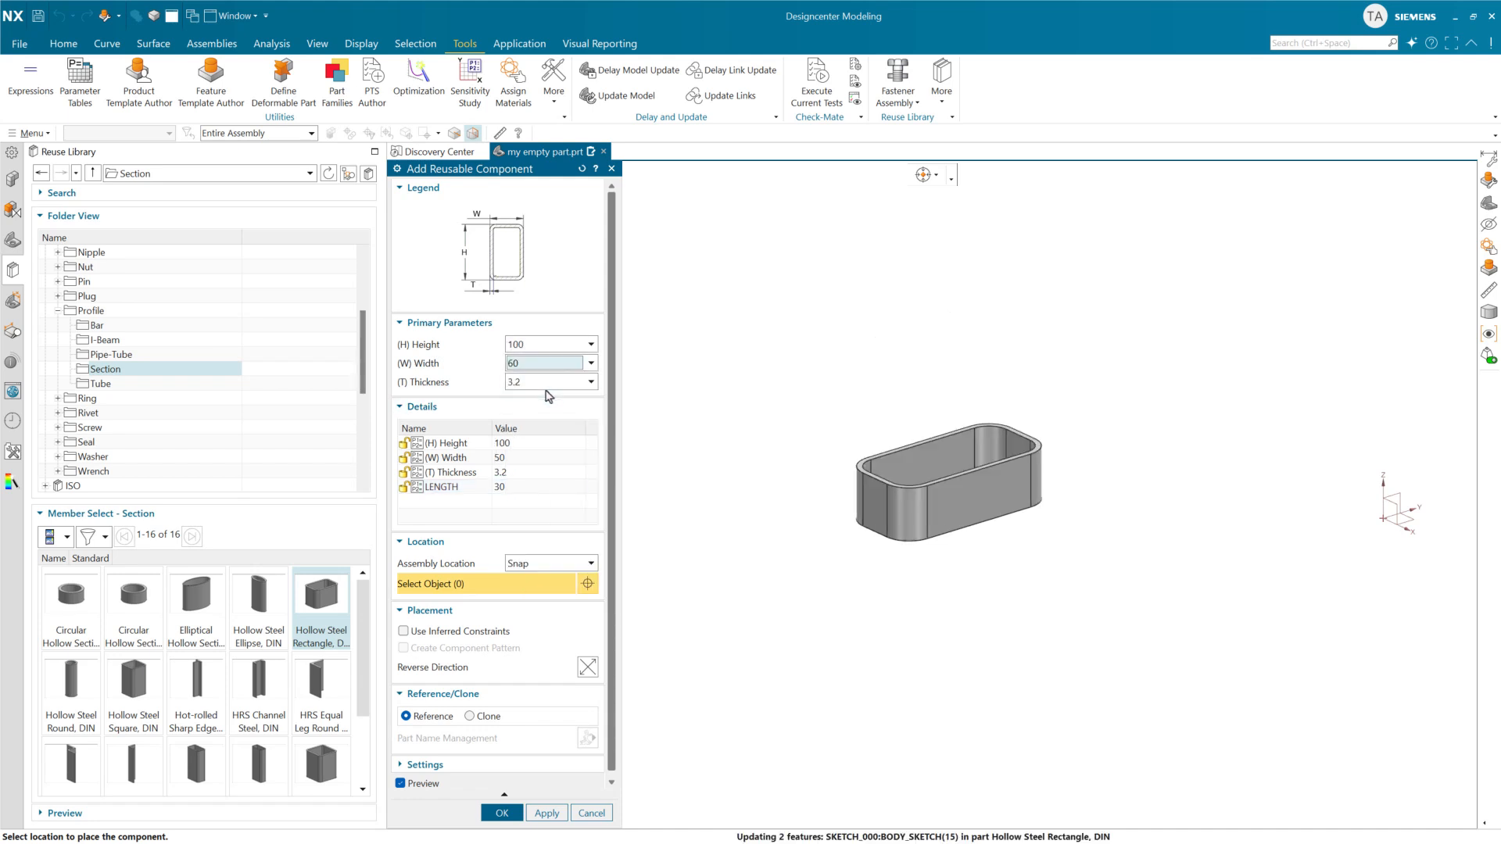
{"action": "left_click", "coordinate": [541, 363]}
{"action": "left_click", "coordinate": [538, 387]}
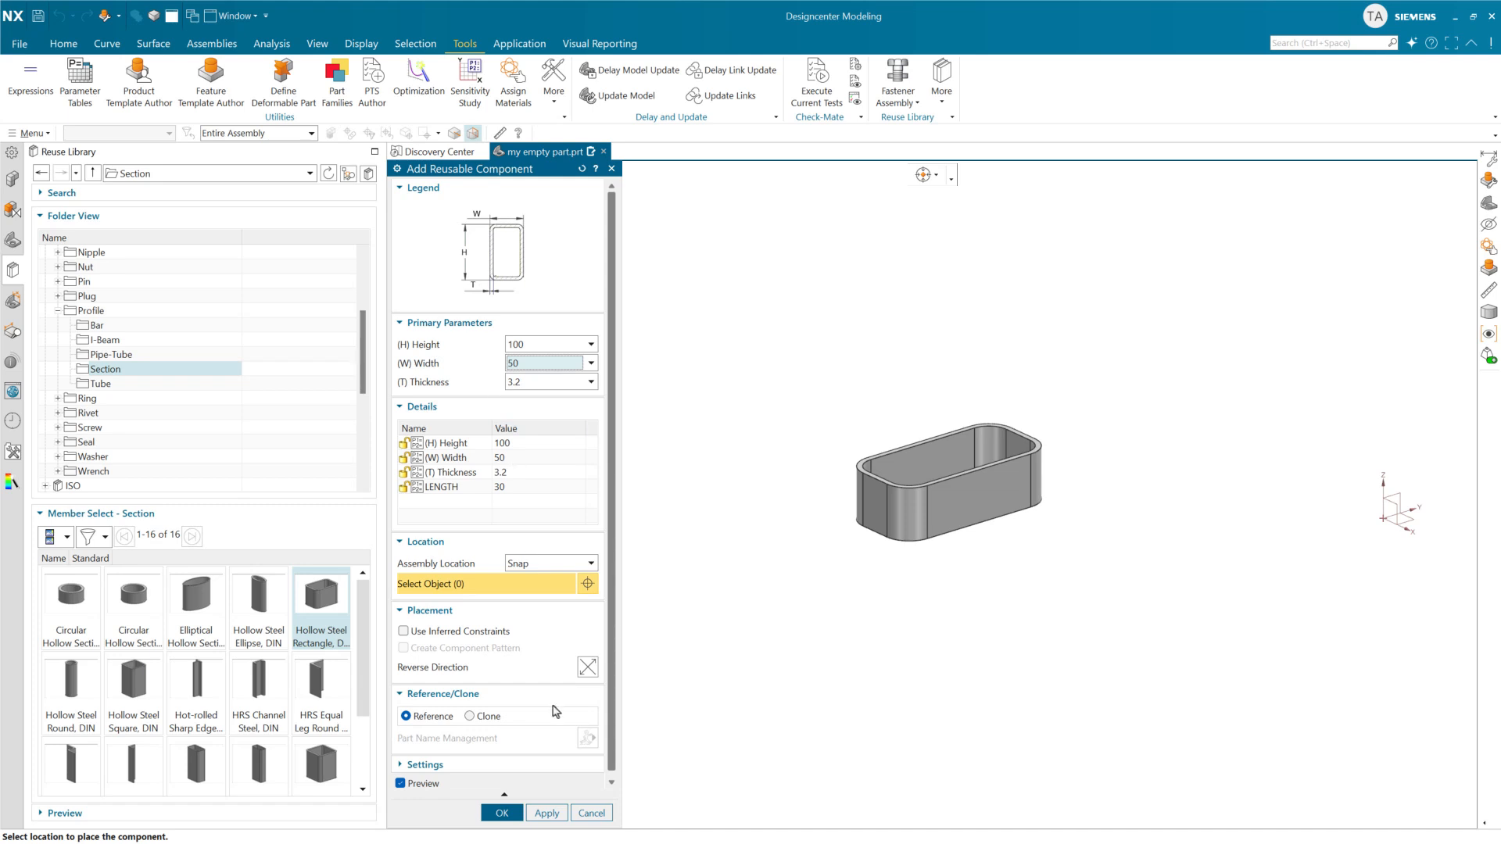
{"action": "left_click", "coordinate": [592, 813]}
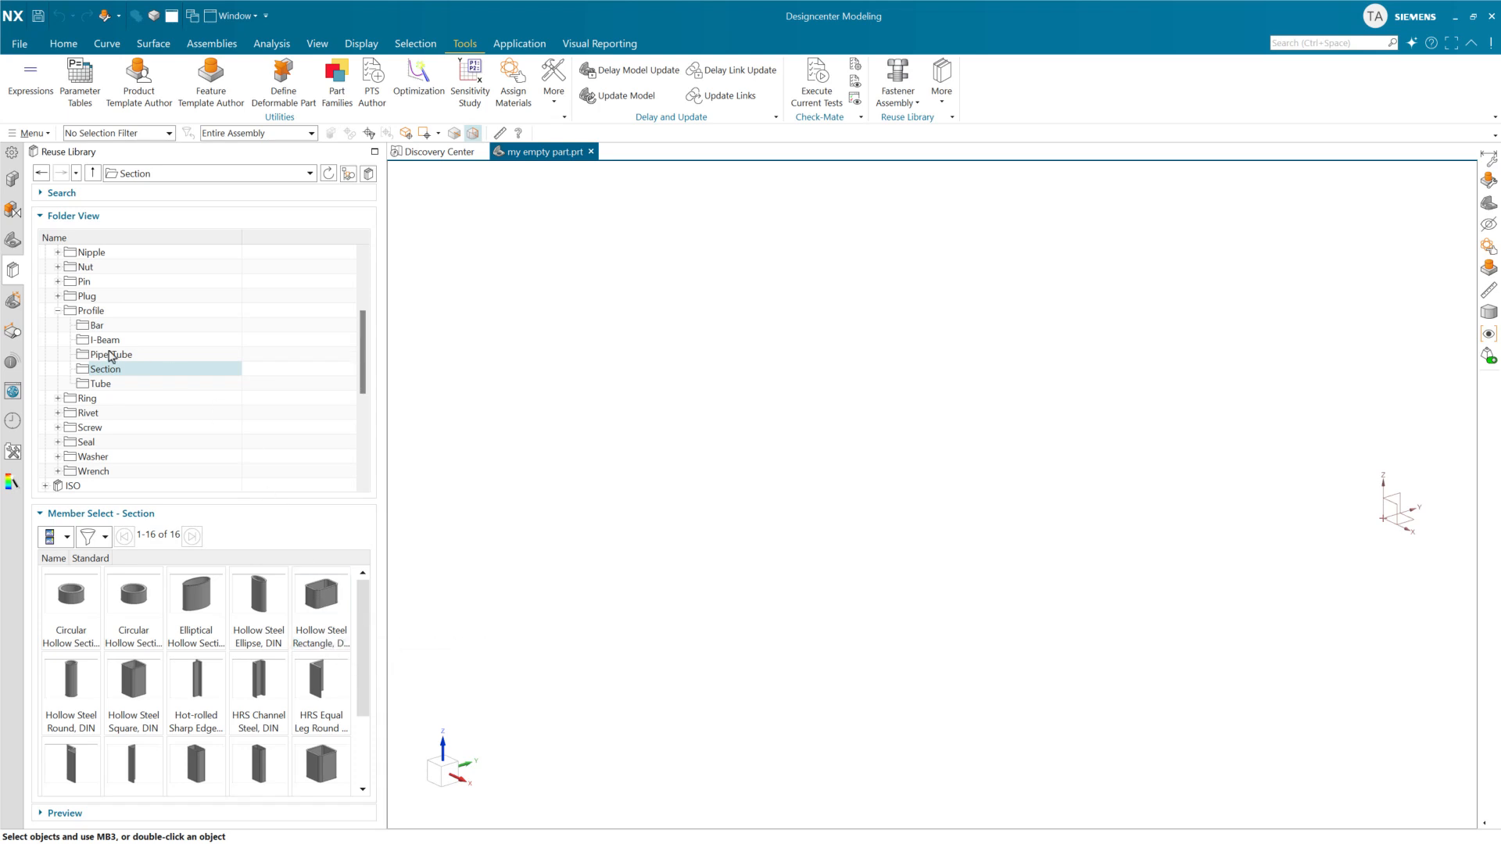
Open Hollow Steel Rectangle, DIN (TBA).prt from the history and start Product Template Author on it.
{"action": "left_click", "coordinate": [25, 422]}
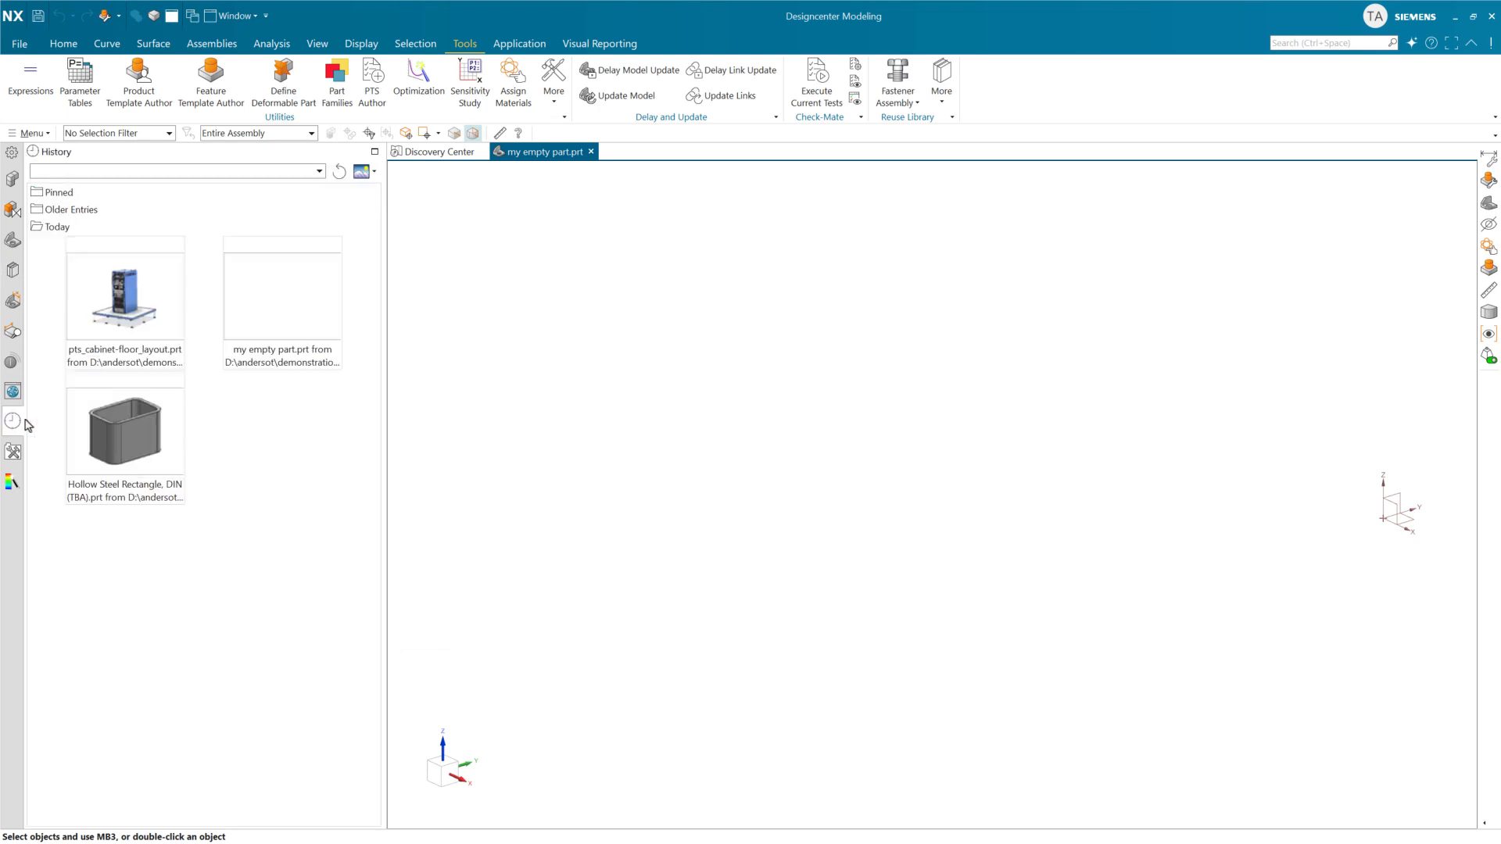
{"action": "right_click", "coordinate": [116, 427]}
{"action": "left_click", "coordinate": [140, 434]}
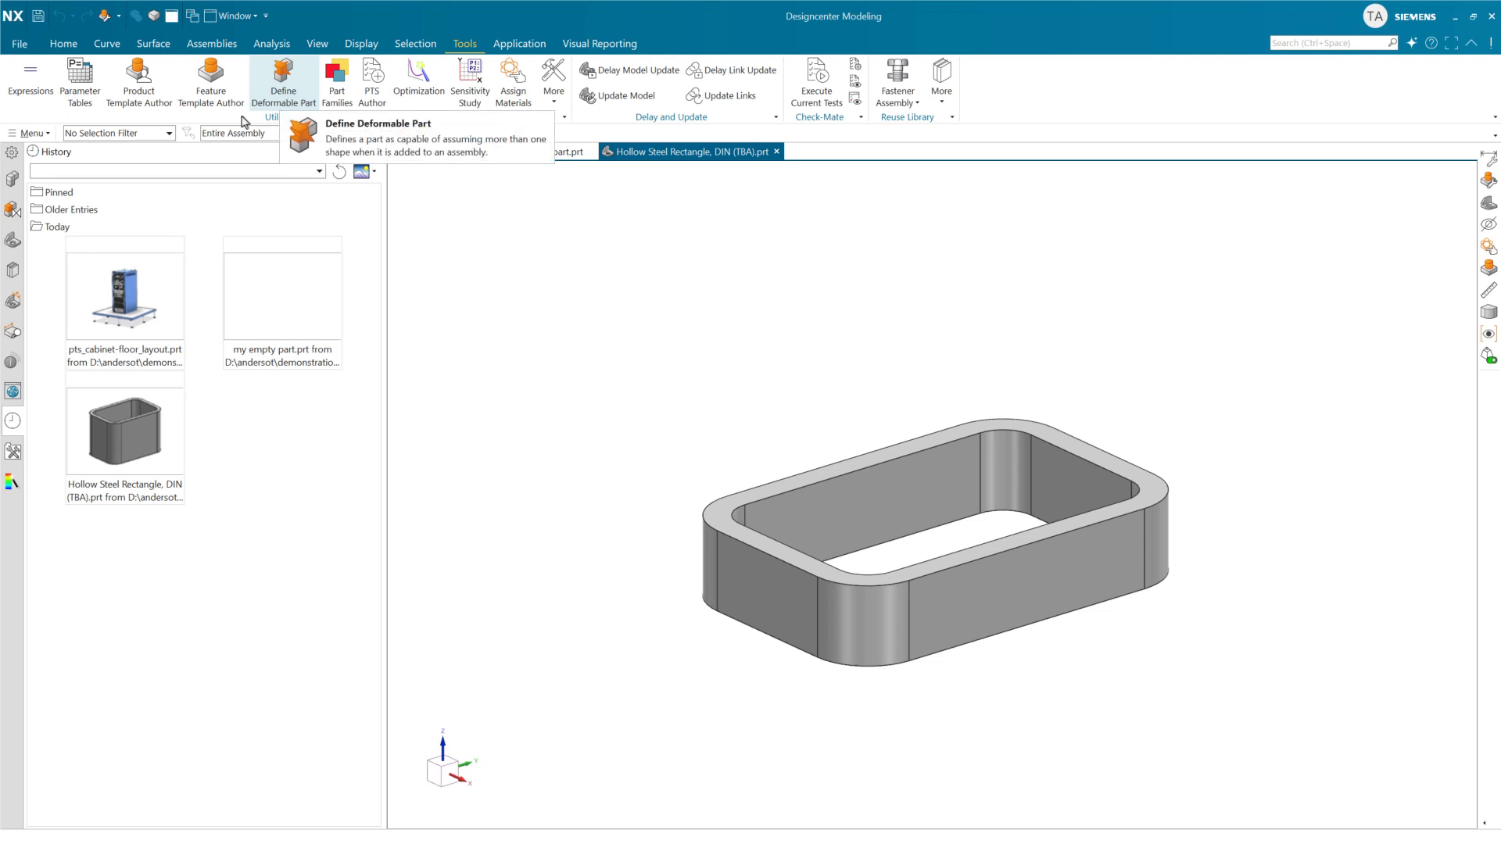
{"action": "left_click", "coordinate": [134, 91]}
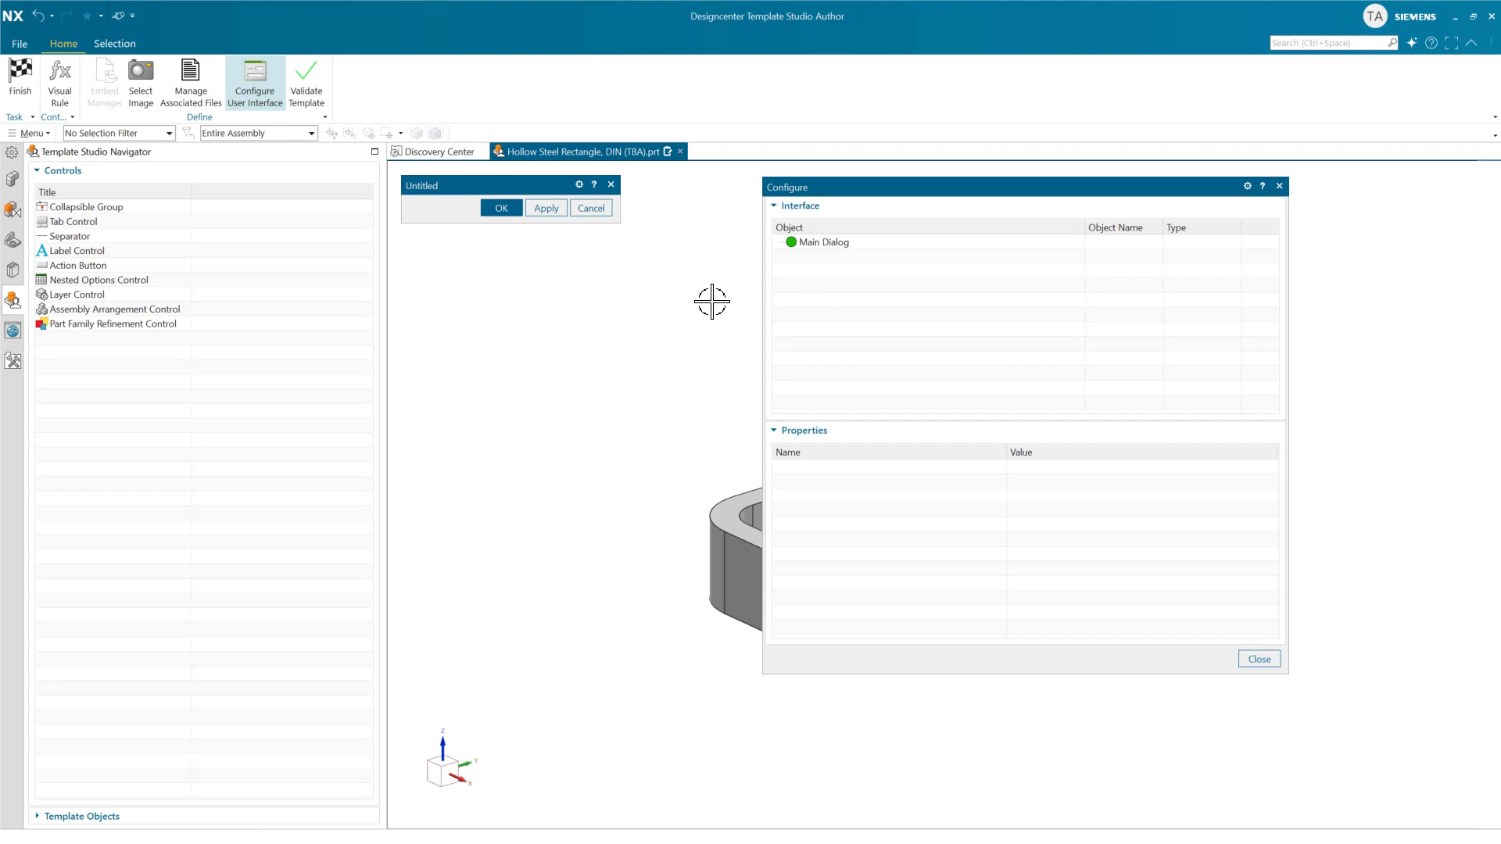
Set the title of the template's main dialog to "Hollow Rectangular Steel Tube (TBA)".
{"action": "left_click_drag", "start_coordinate": [506, 186], "coordinate": [615, 232]}
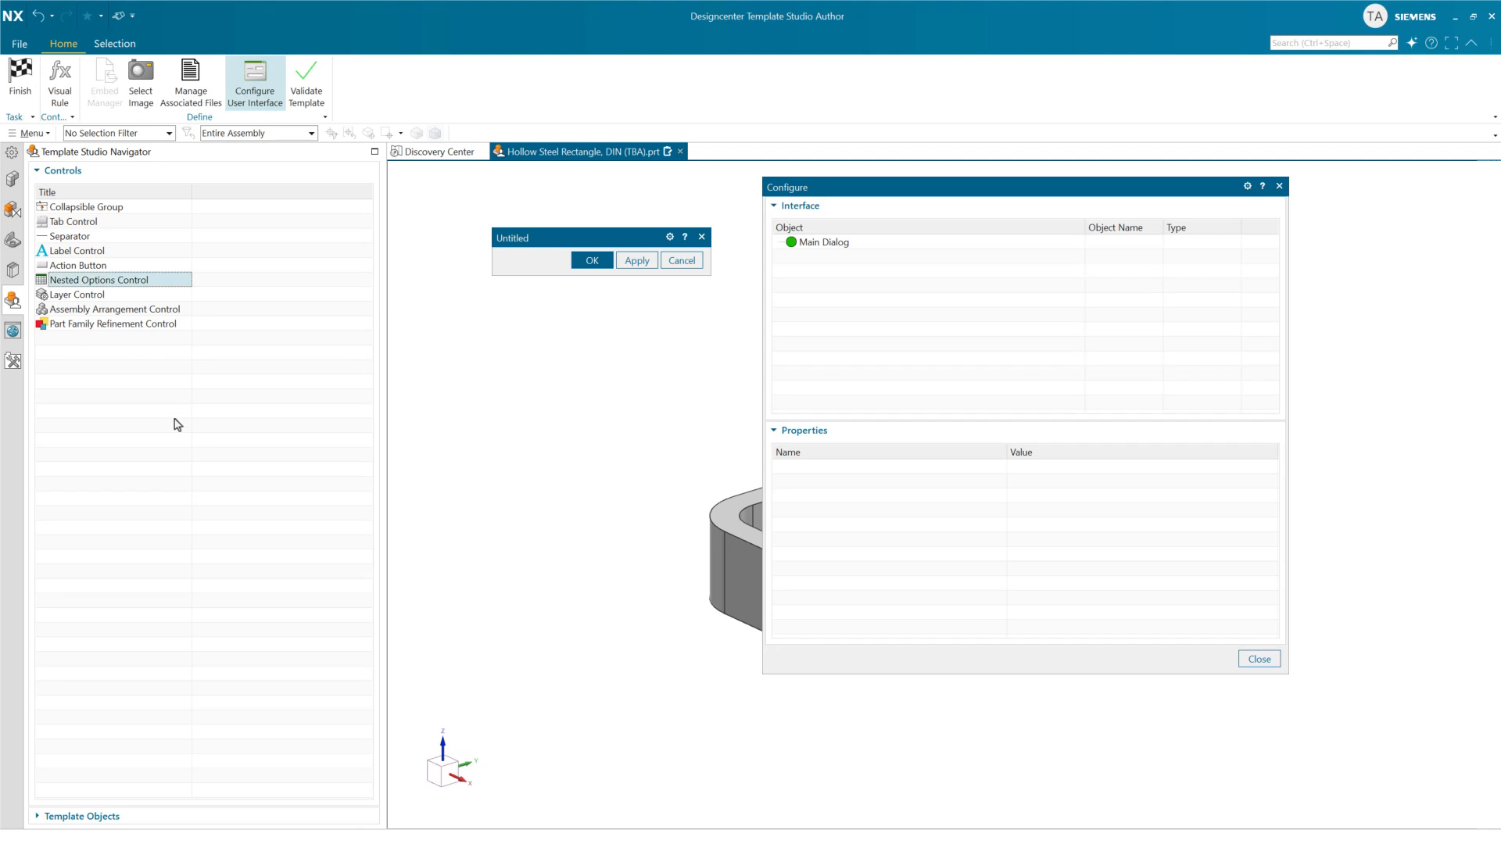
{"action": "left_click", "coordinate": [545, 243]}
{"action": "left_click", "coordinate": [850, 244]}
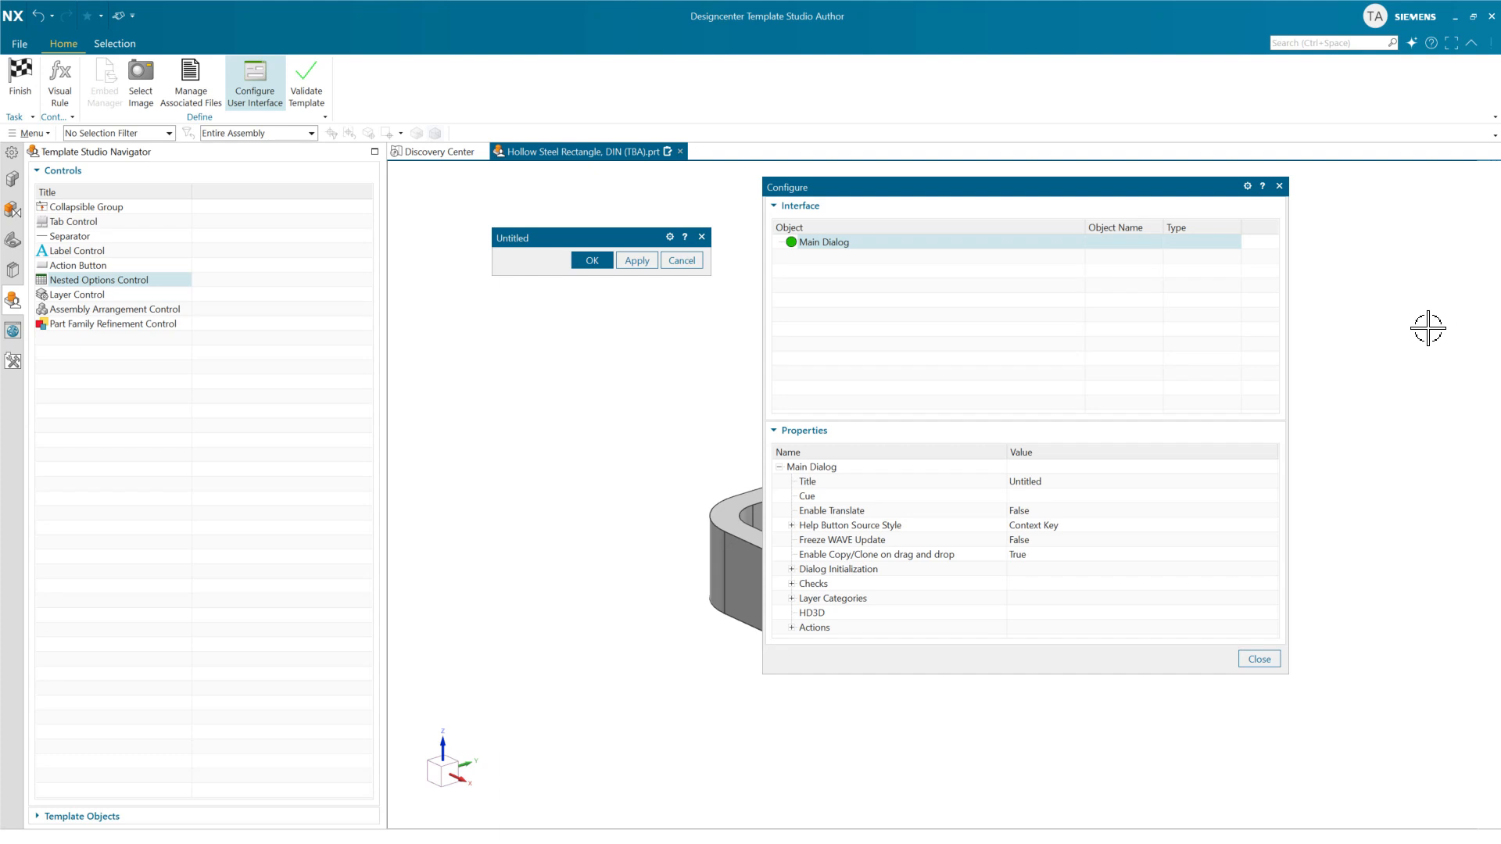
{"action": "left_click", "coordinate": [1080, 482]}
{"action": "type", "text": "Hollow Rectangular Steel Tube"}
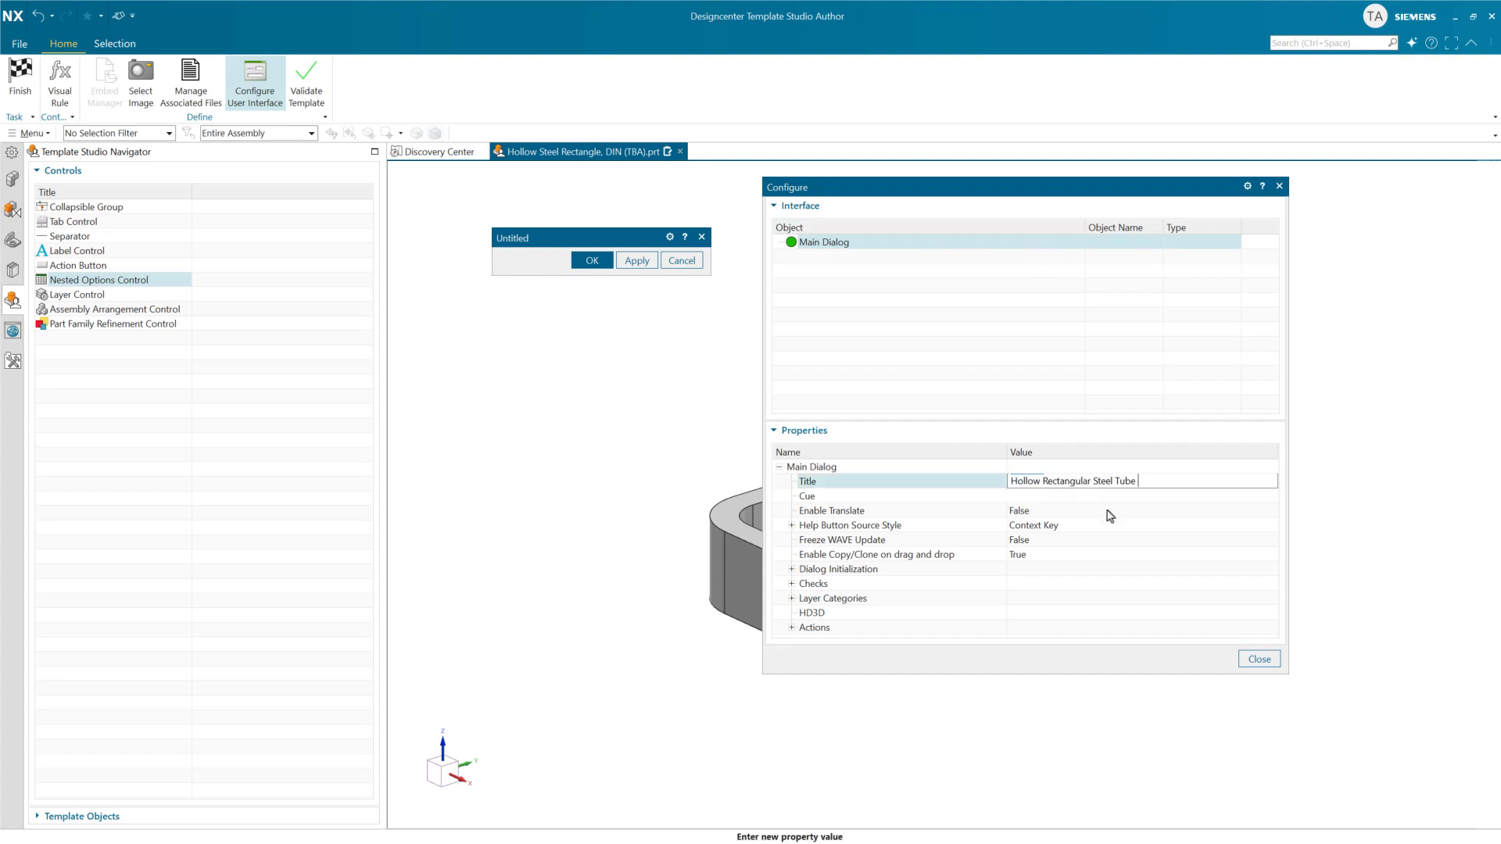
{"action": "key", "text": "Return"}
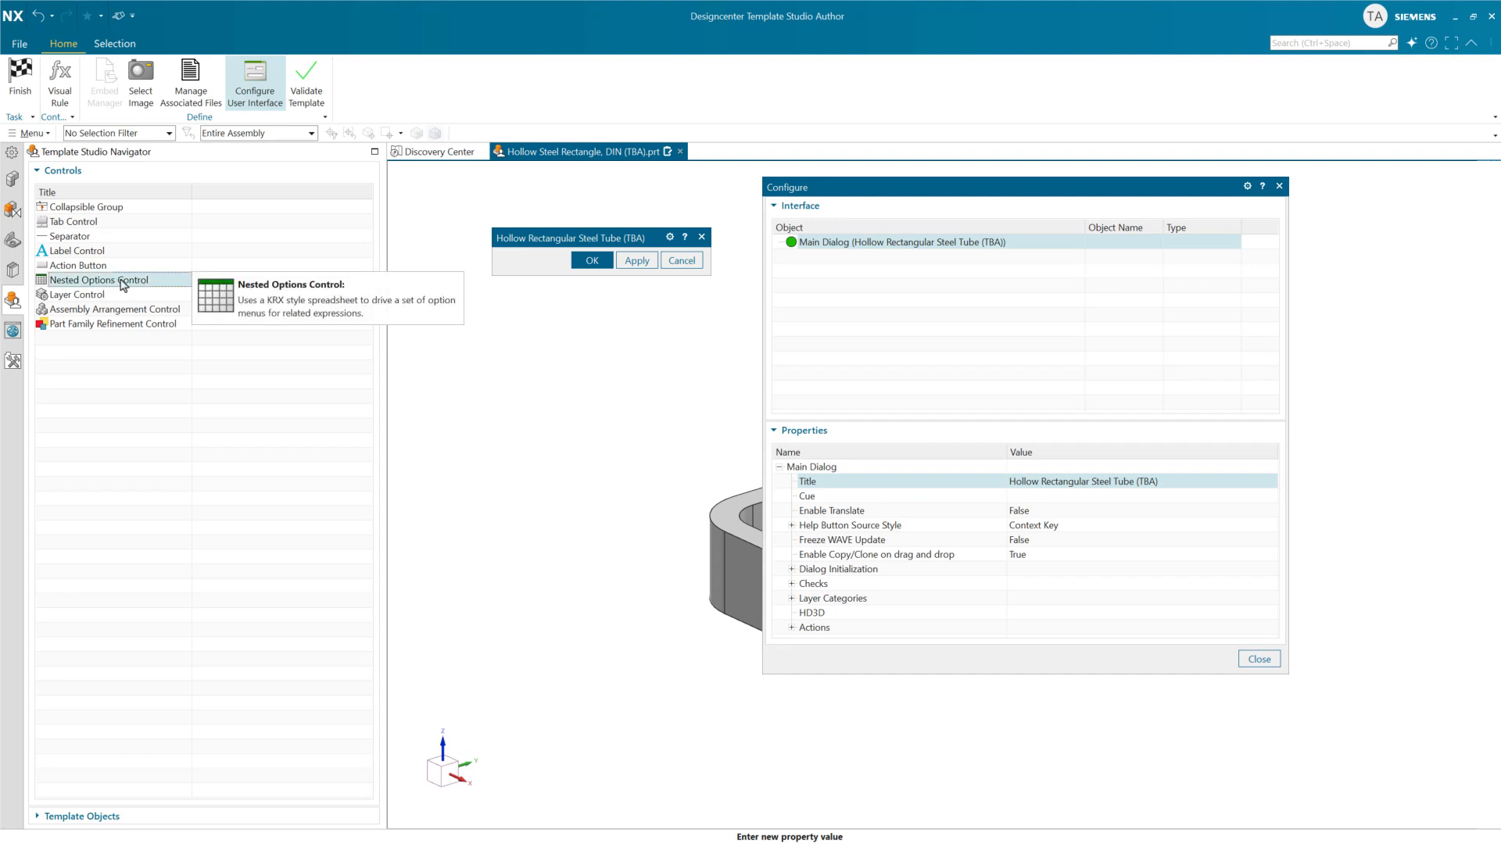
Add a Nested Options Control to the main dialog and select its KRX Spreadsheet property.
{"action": "left_click_drag", "start_coordinate": [124, 285], "coordinate": [818, 246]}
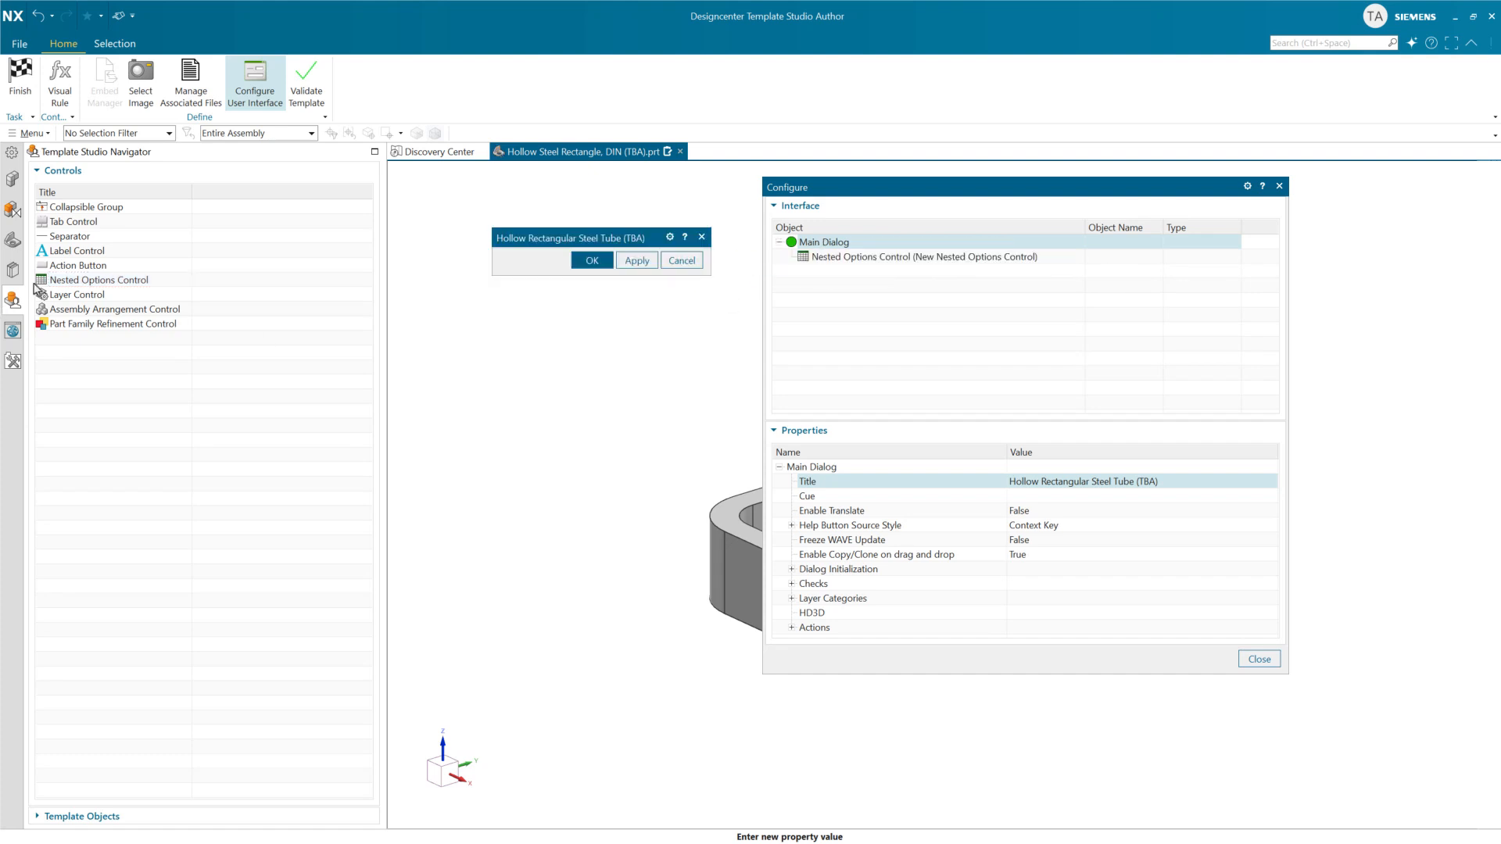
{"action": "left_click", "coordinate": [859, 264]}
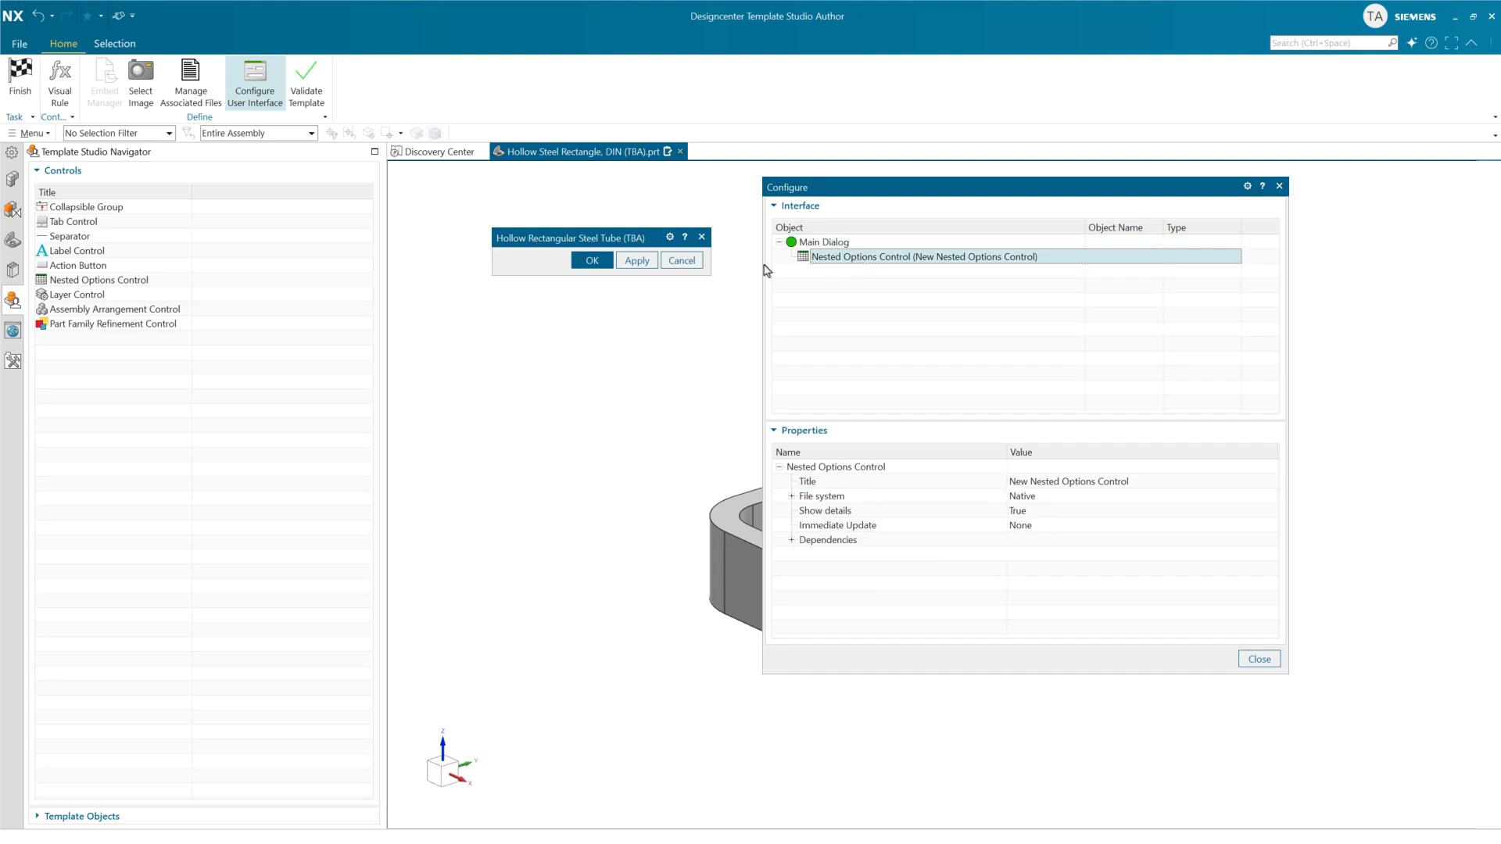
{"action": "left_click", "coordinate": [792, 497]}
{"action": "left_click", "coordinate": [939, 512]}
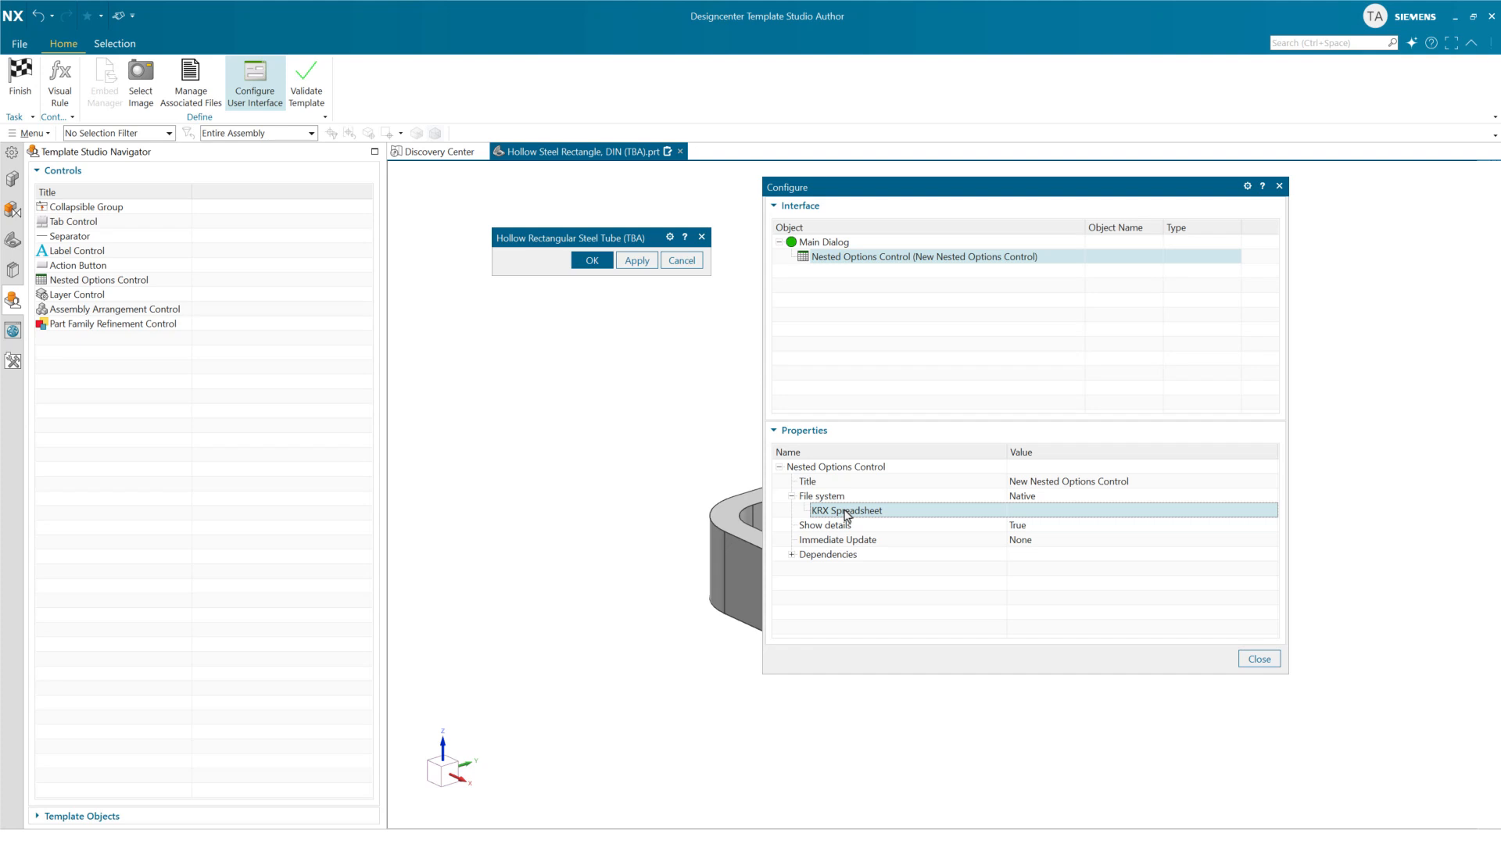
{"action": "left_click", "coordinate": [12, 274]}
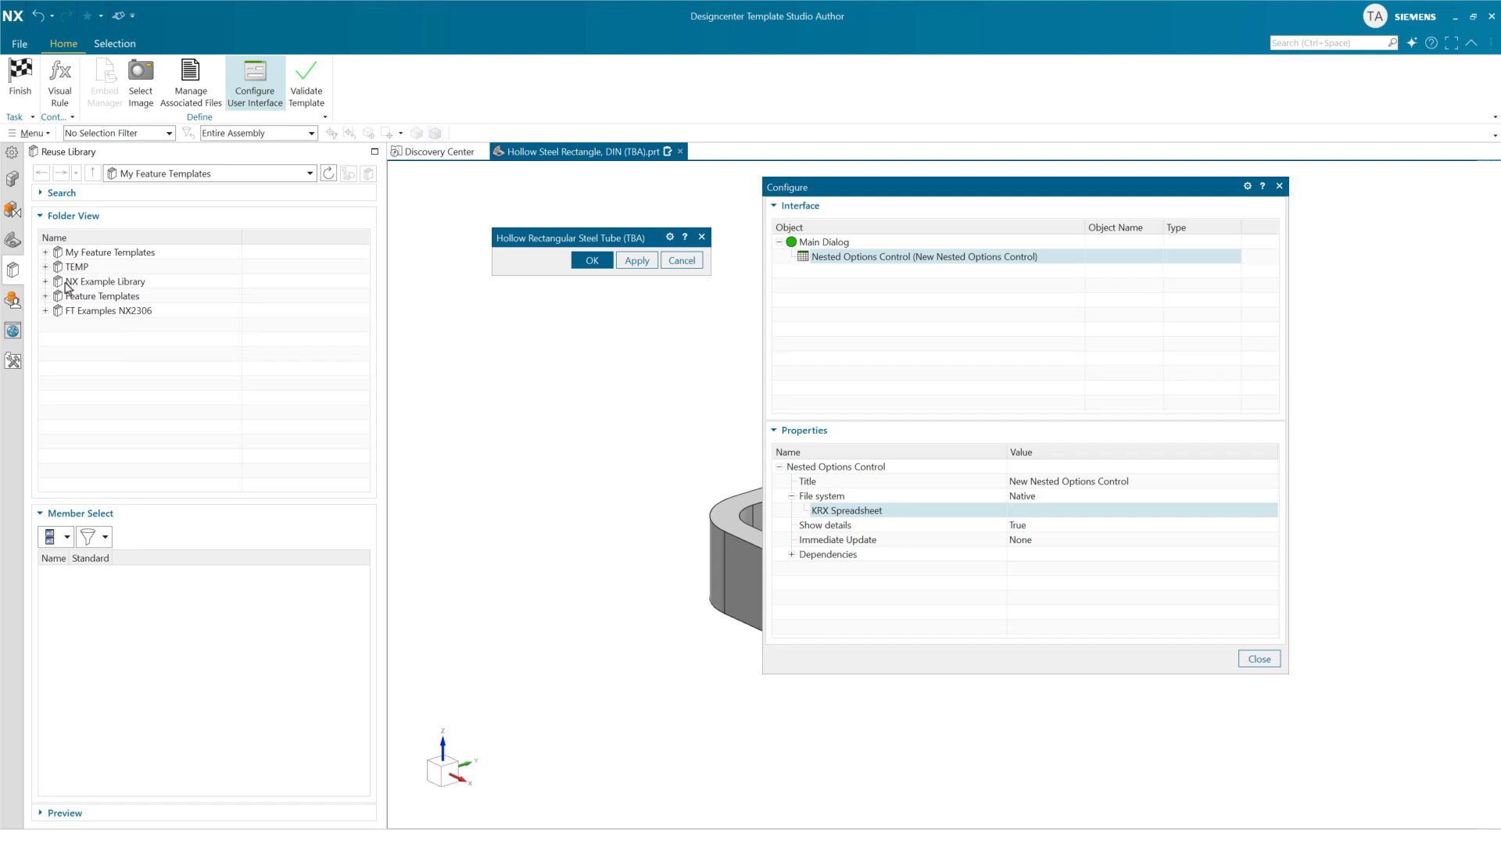
{"action": "left_click", "coordinate": [12, 180]}
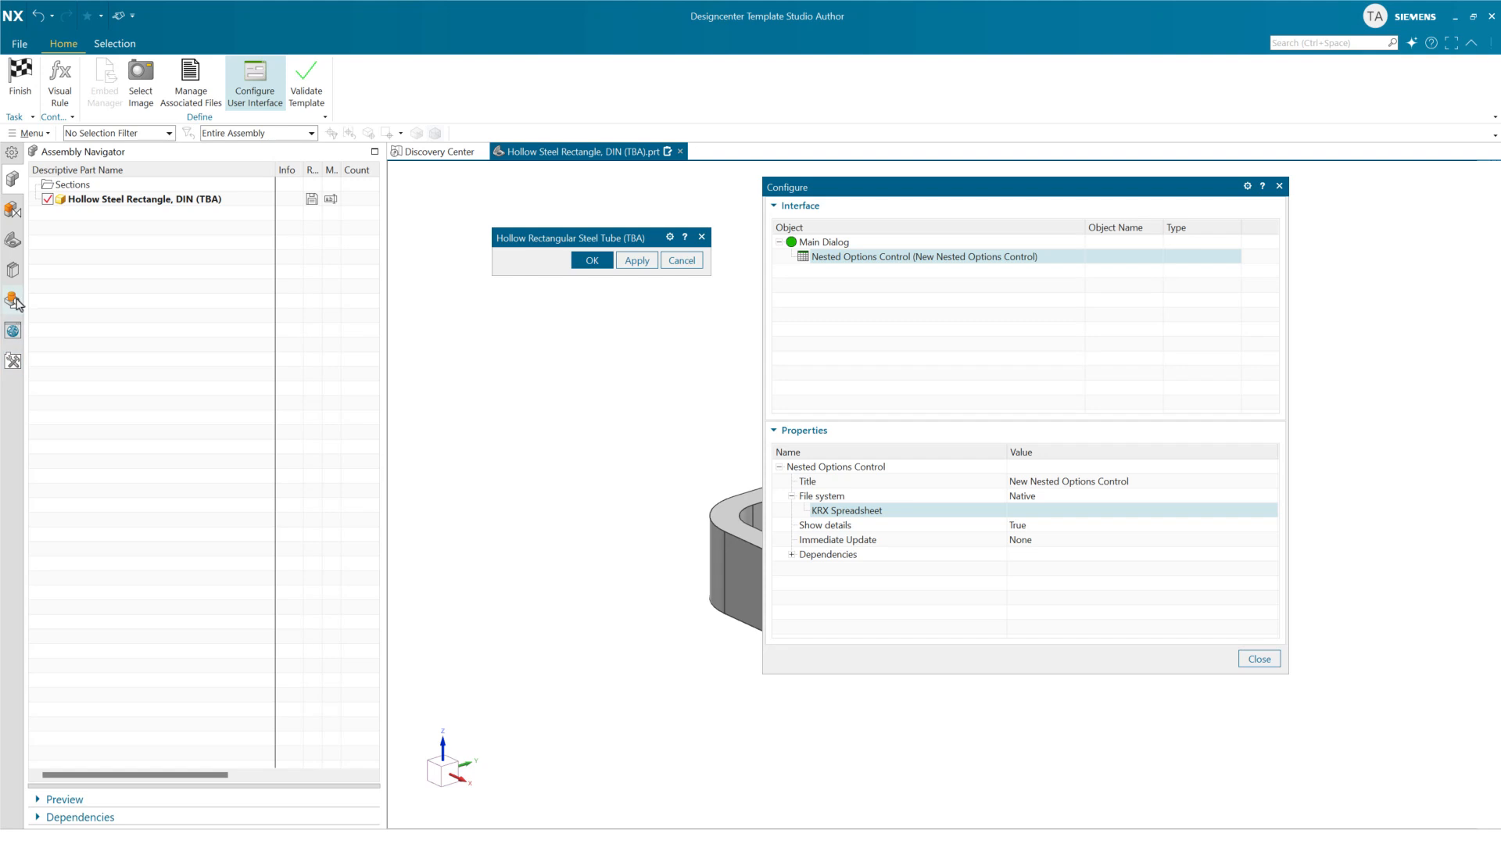
{"action": "left_click", "coordinate": [13, 301]}
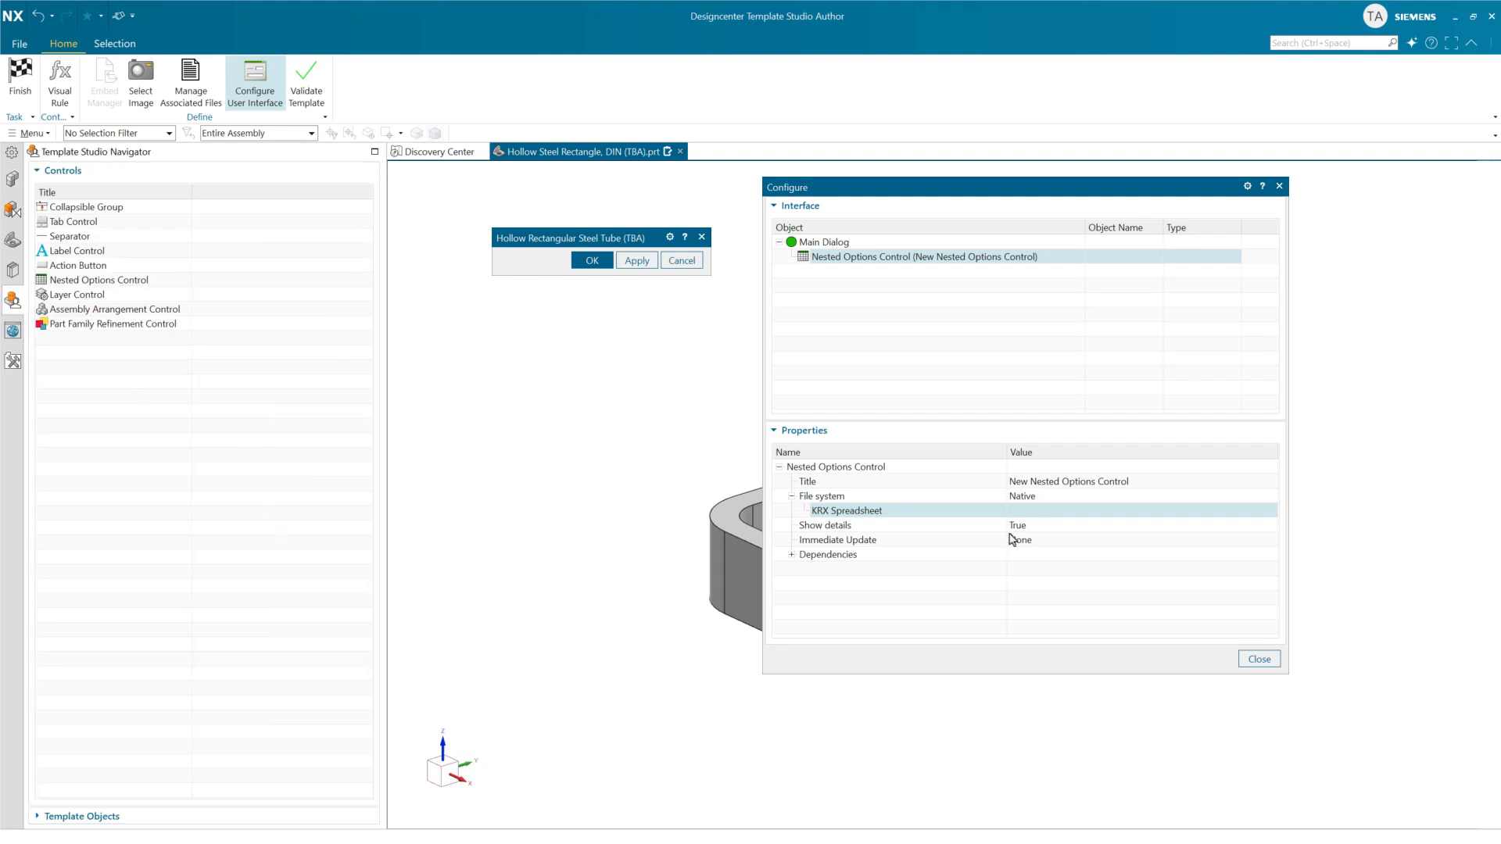
Assign Hollow Steel Rectangle, DIN (TBA1).xlsx as the KRX spreadsheet of the nested options control.
{"action": "double_click", "coordinate": [1036, 512]}
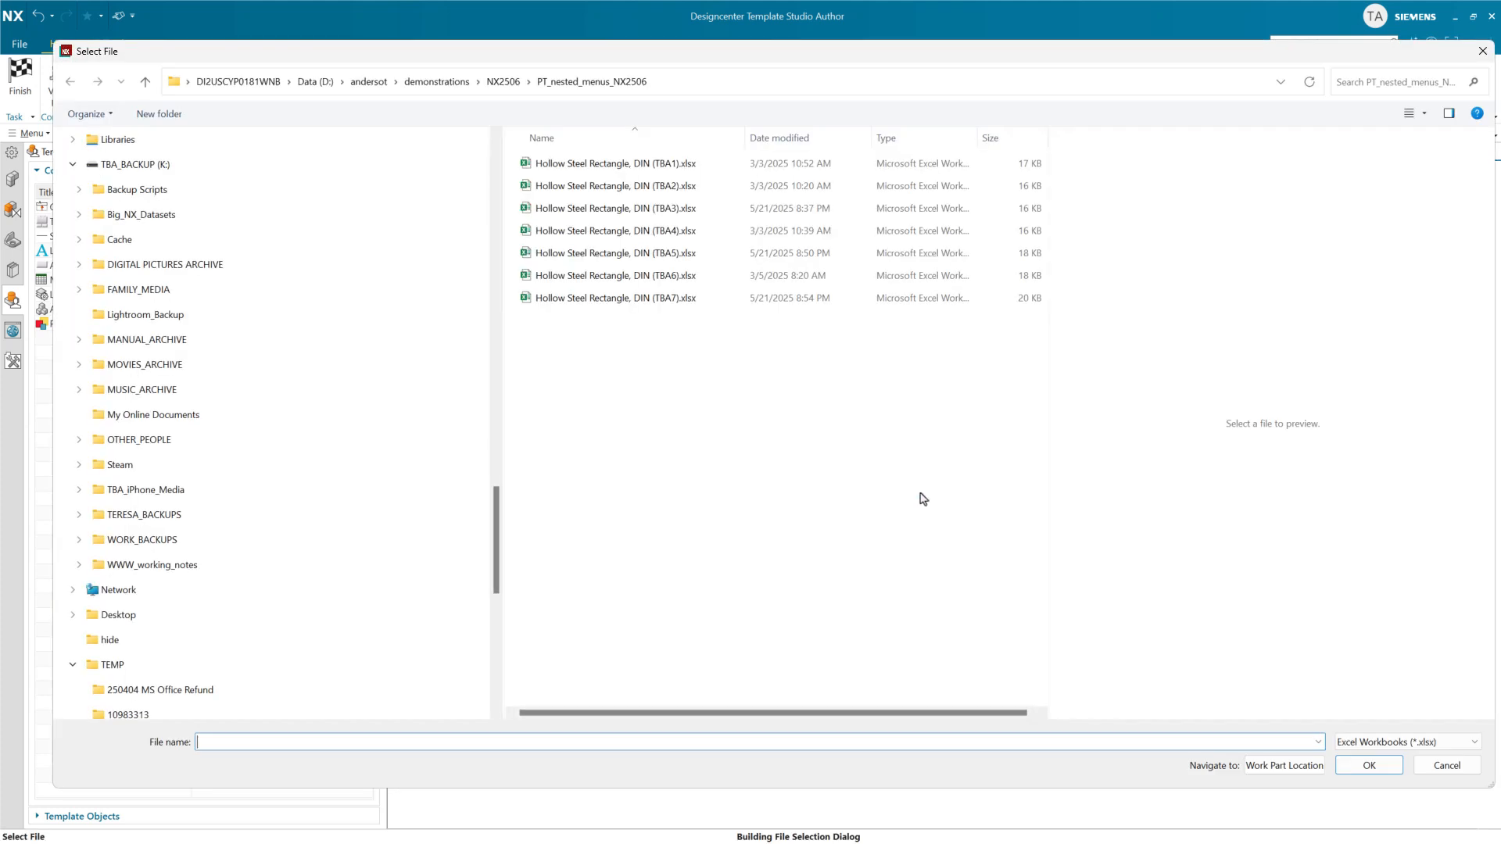
{"action": "left_click", "coordinate": [648, 166]}
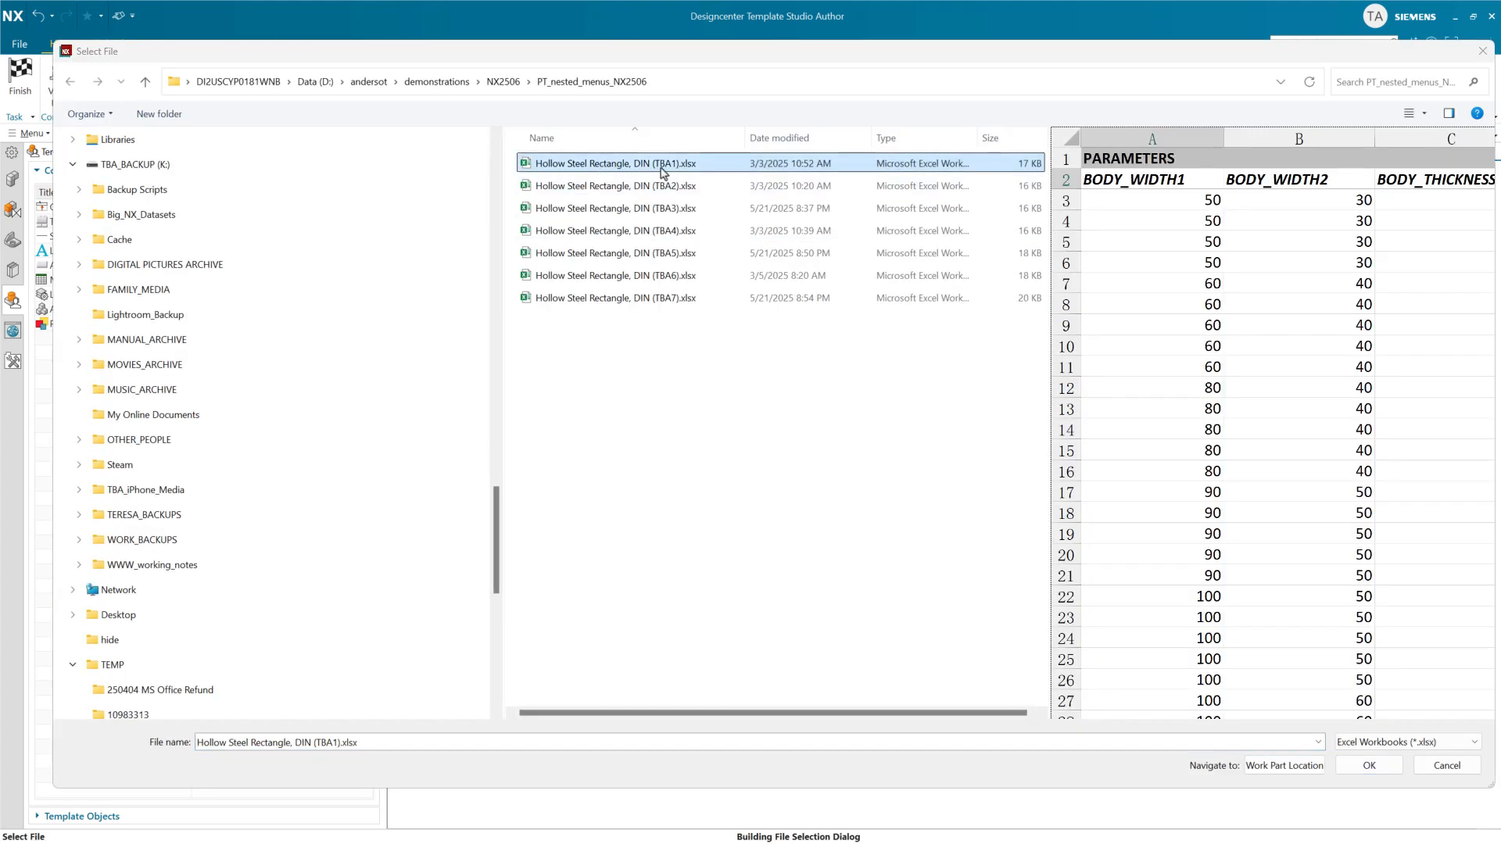
{"action": "left_click", "coordinate": [1369, 766]}
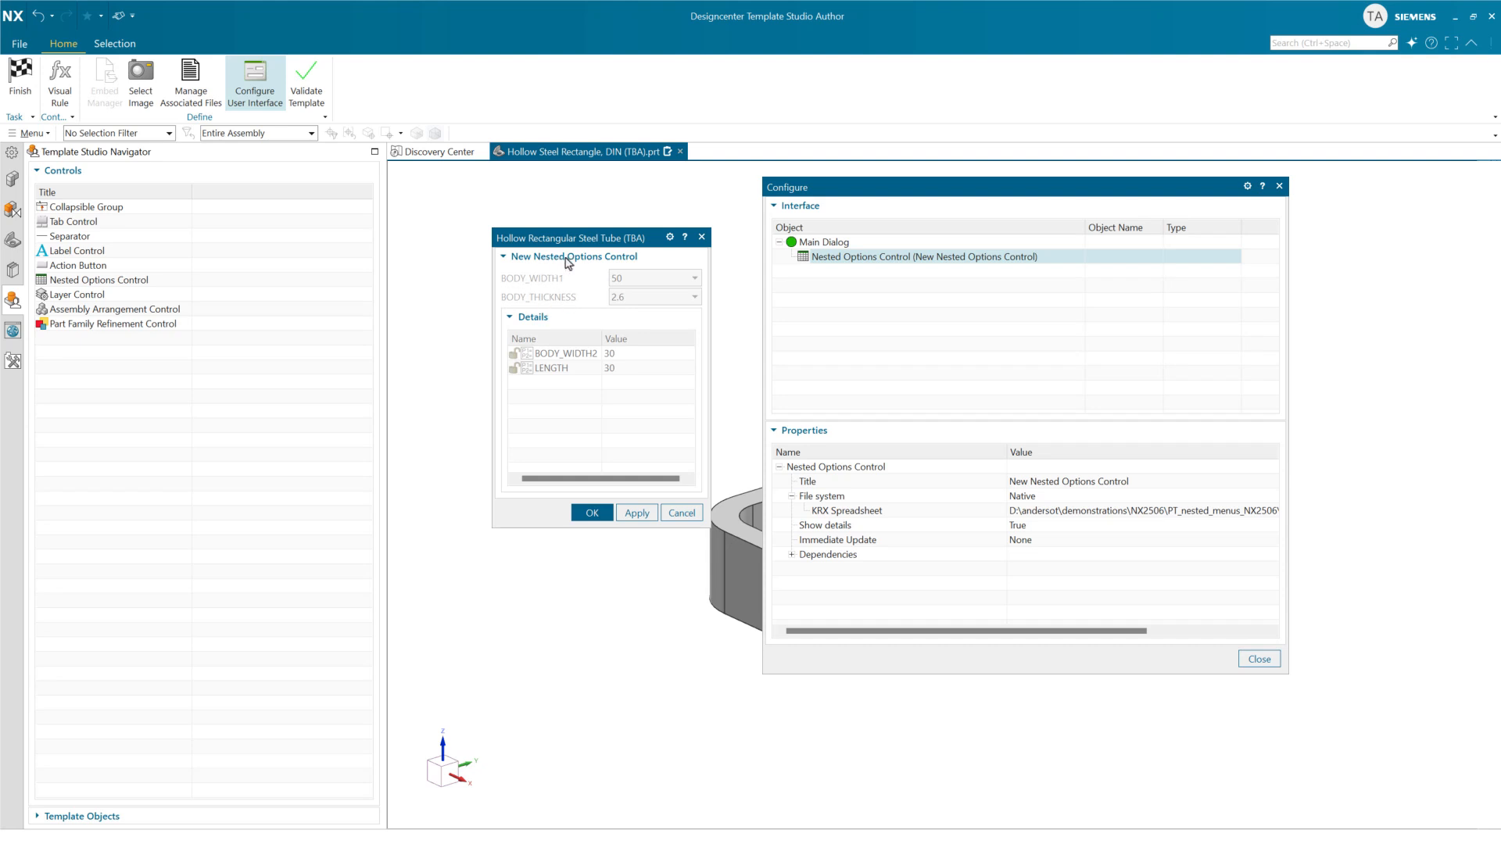
Set the title of the nested options control to "Tube Parameters" and select its Show details property.
{"action": "left_click", "coordinate": [1111, 481]}
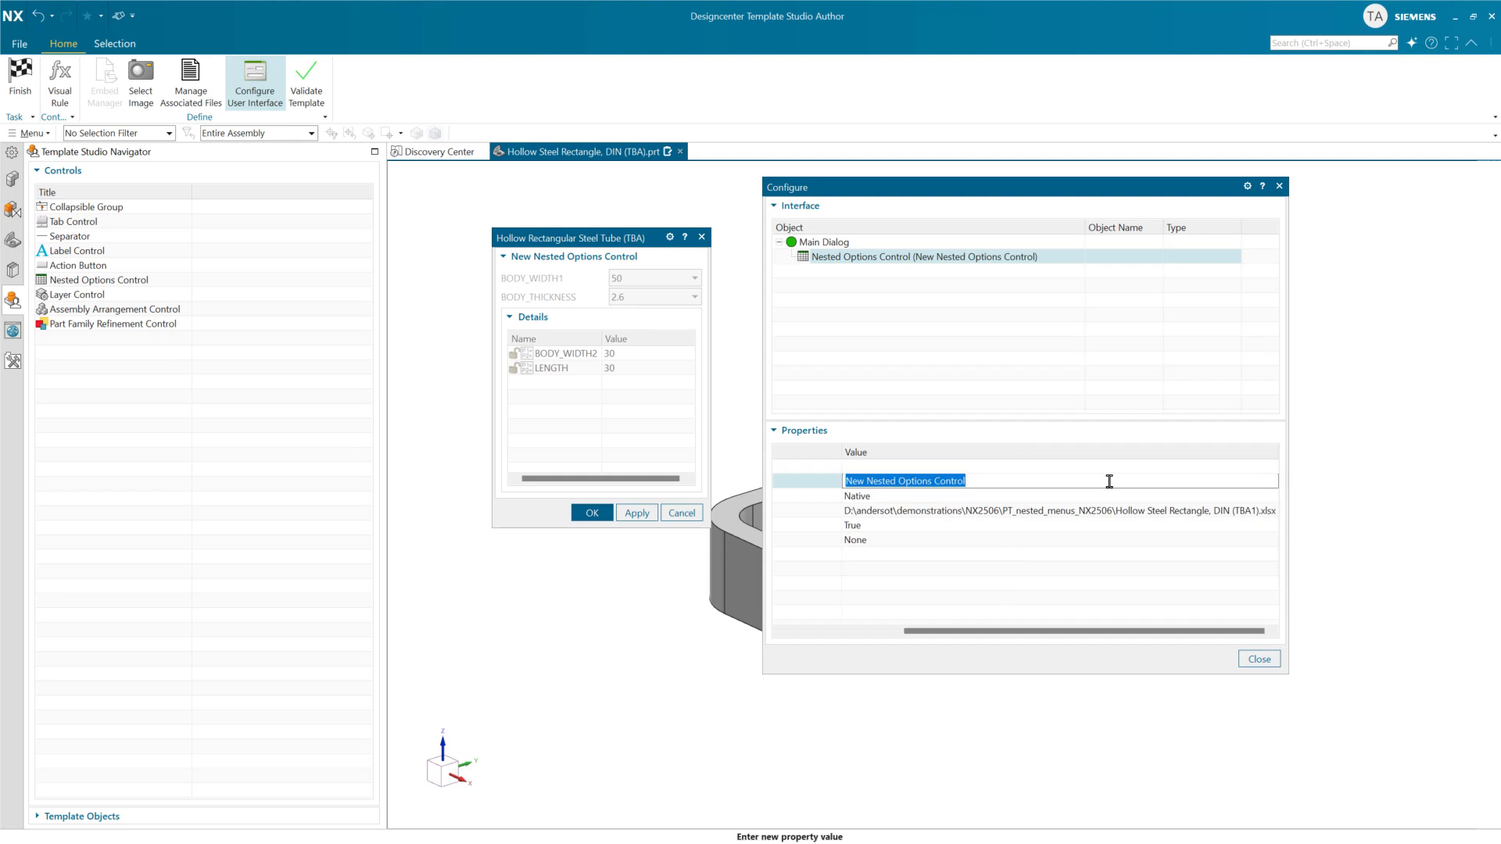
{"action": "type", "text": "Tube"}
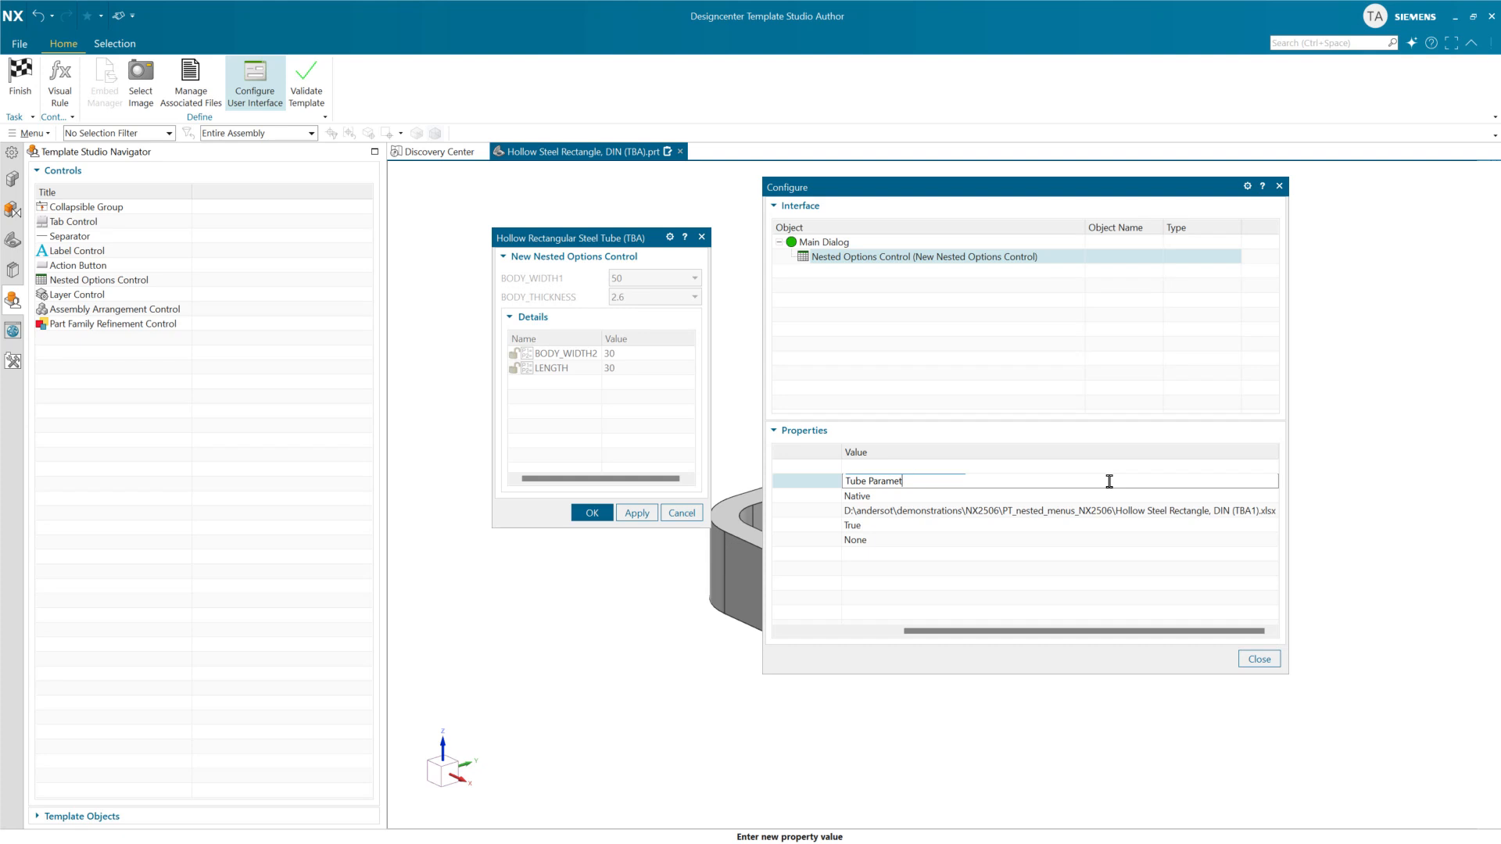
{"action": "type", "text": "Parameters"}
{"action": "key", "text": "Return"}
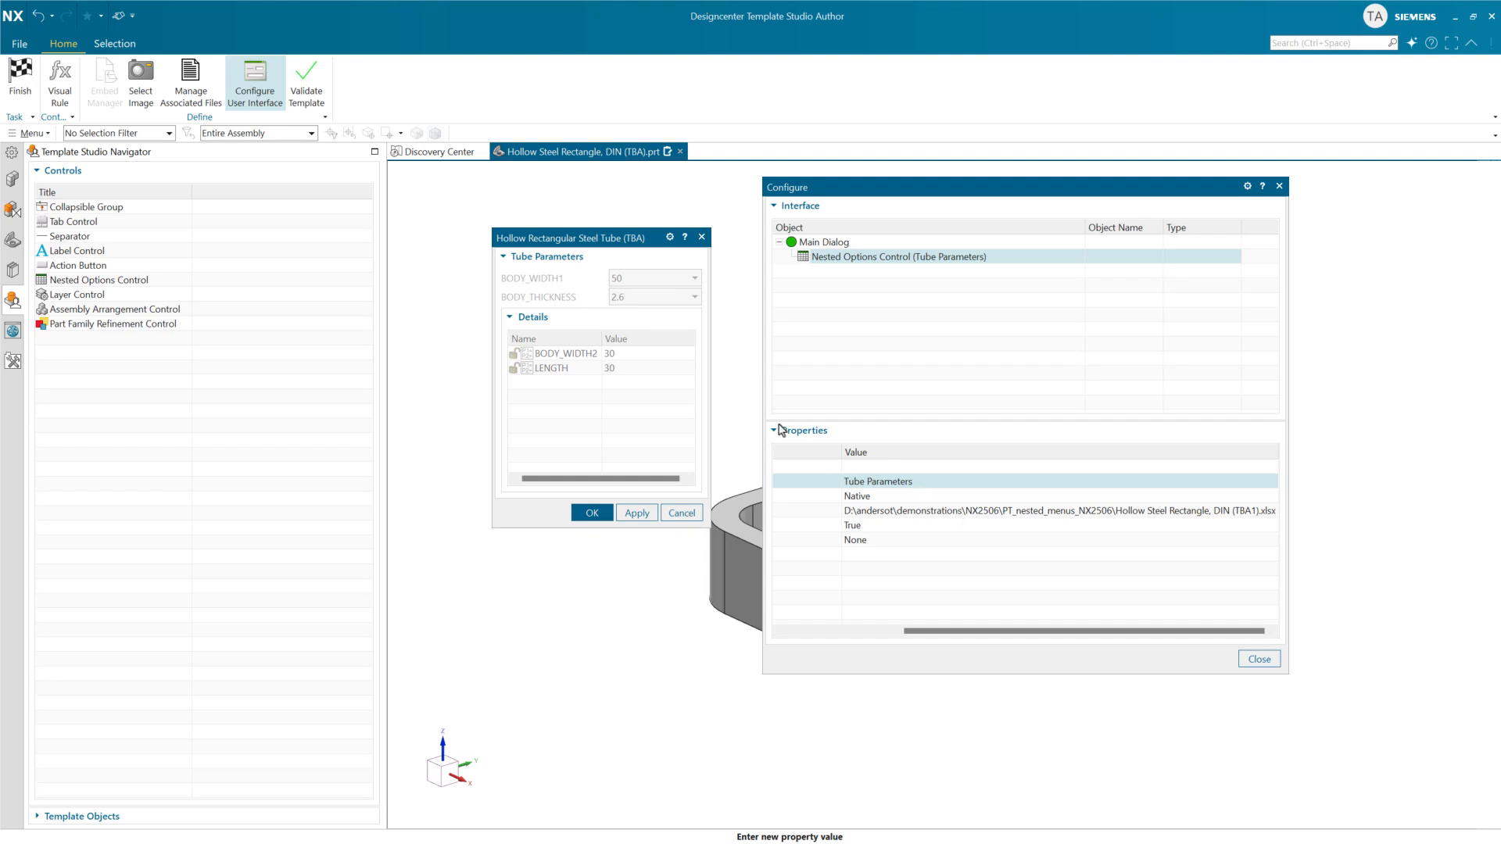
{"action": "left_click_drag", "start_coordinate": [923, 632], "coordinate": [791, 640]}
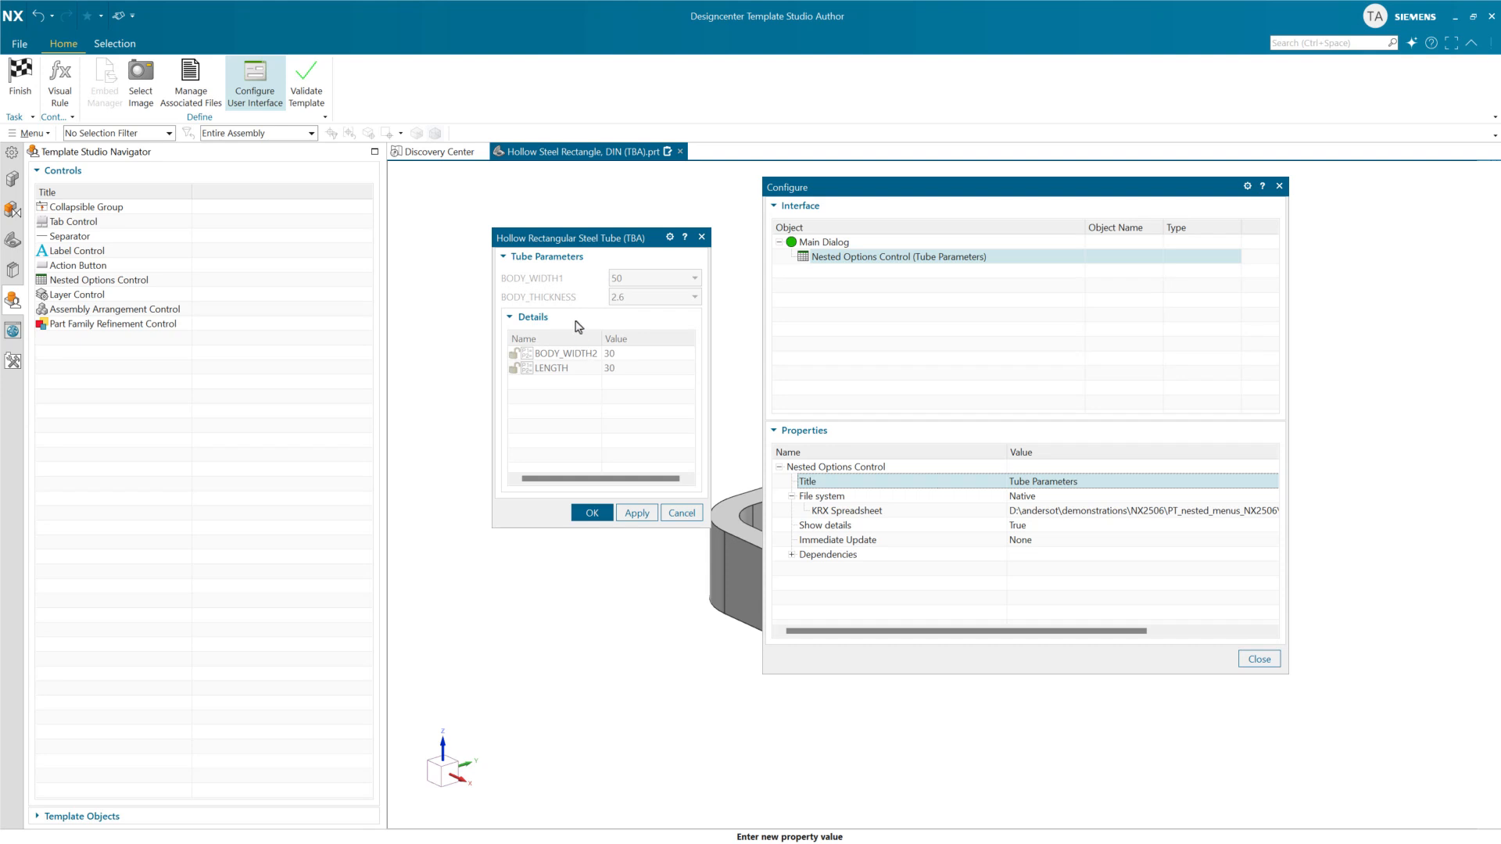
{"action": "left_click", "coordinate": [952, 526]}
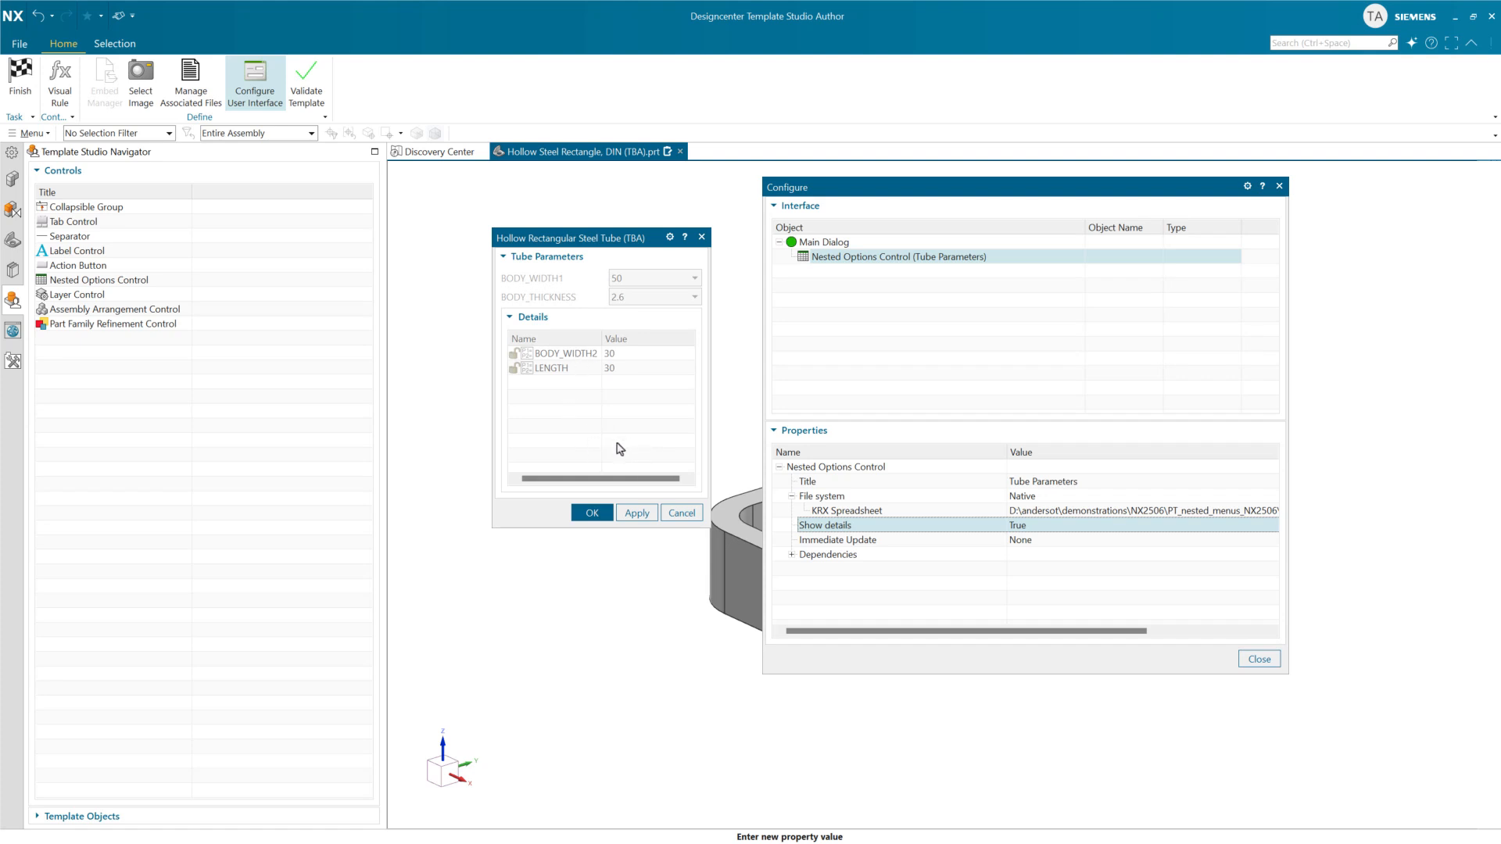
Finish authoring the template and open Hollow Steel Rectangle, DIN (TBA) for editing as a reusable component.
{"action": "left_click", "coordinate": [21, 78]}
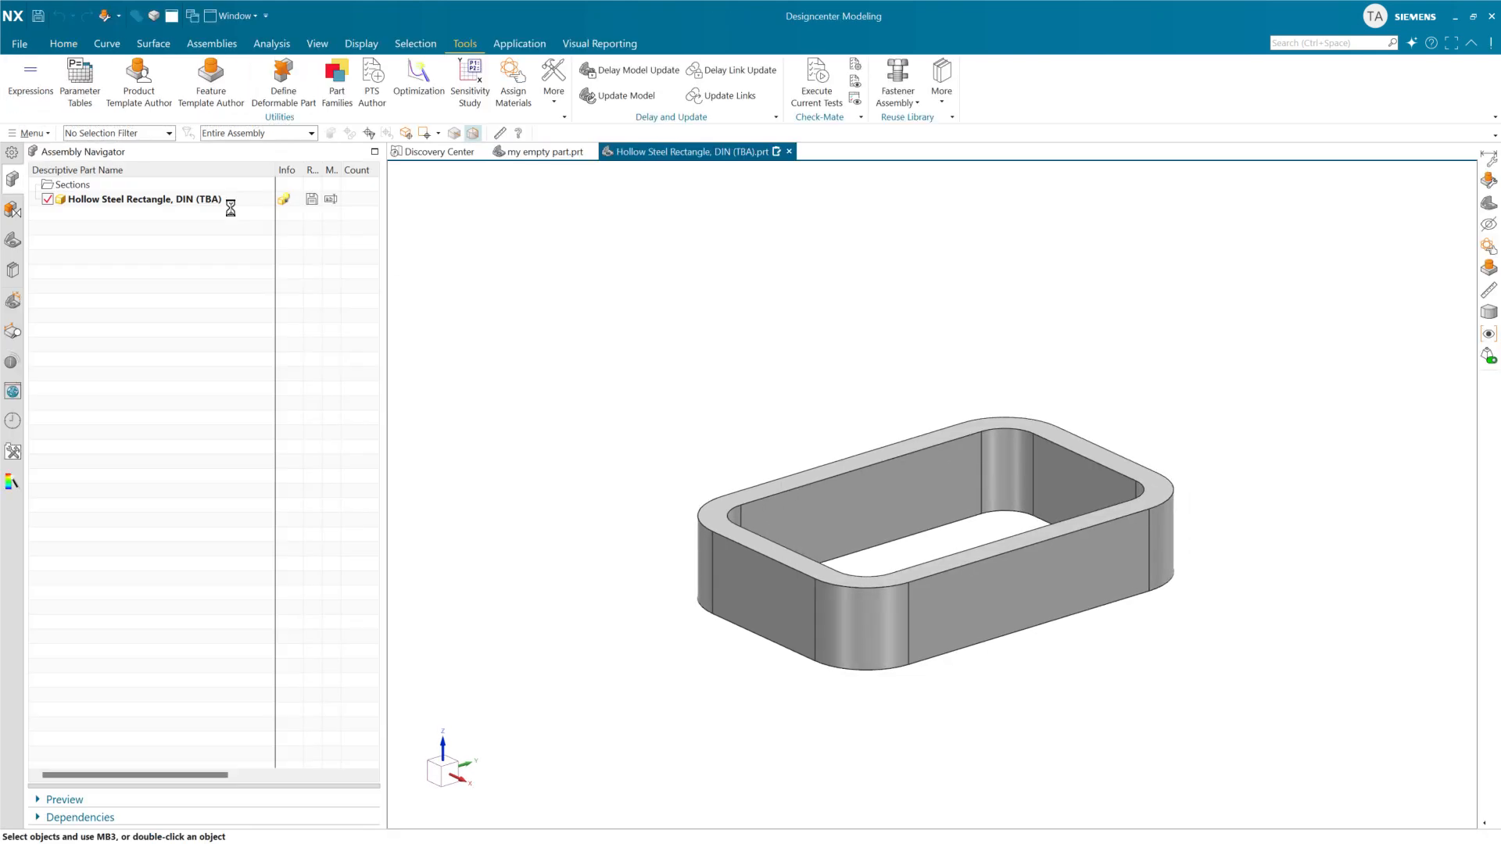
{"action": "right_click", "coordinate": [227, 206]}
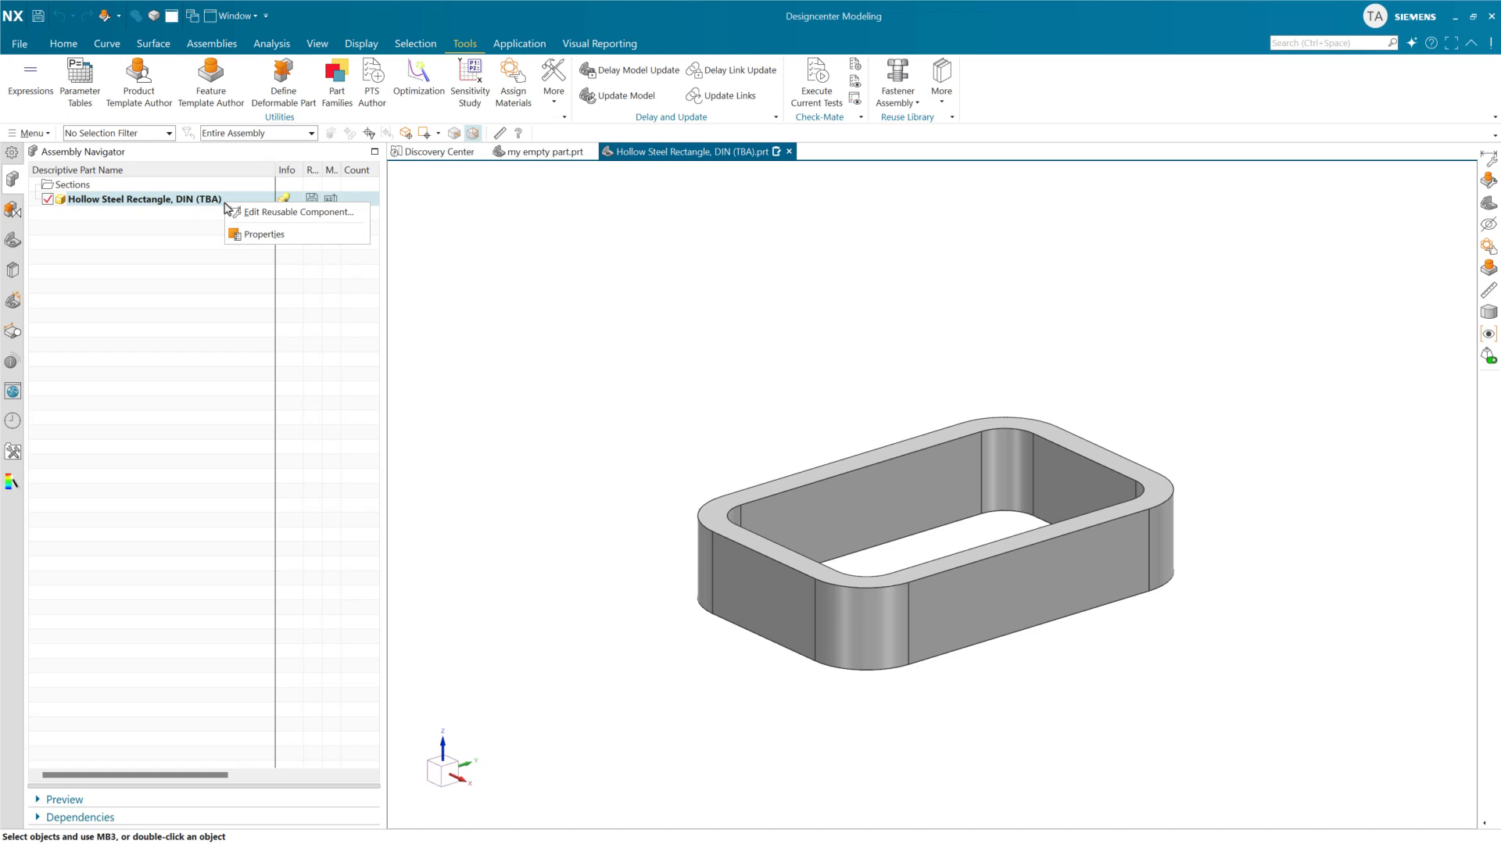
{"action": "left_click", "coordinate": [264, 219]}
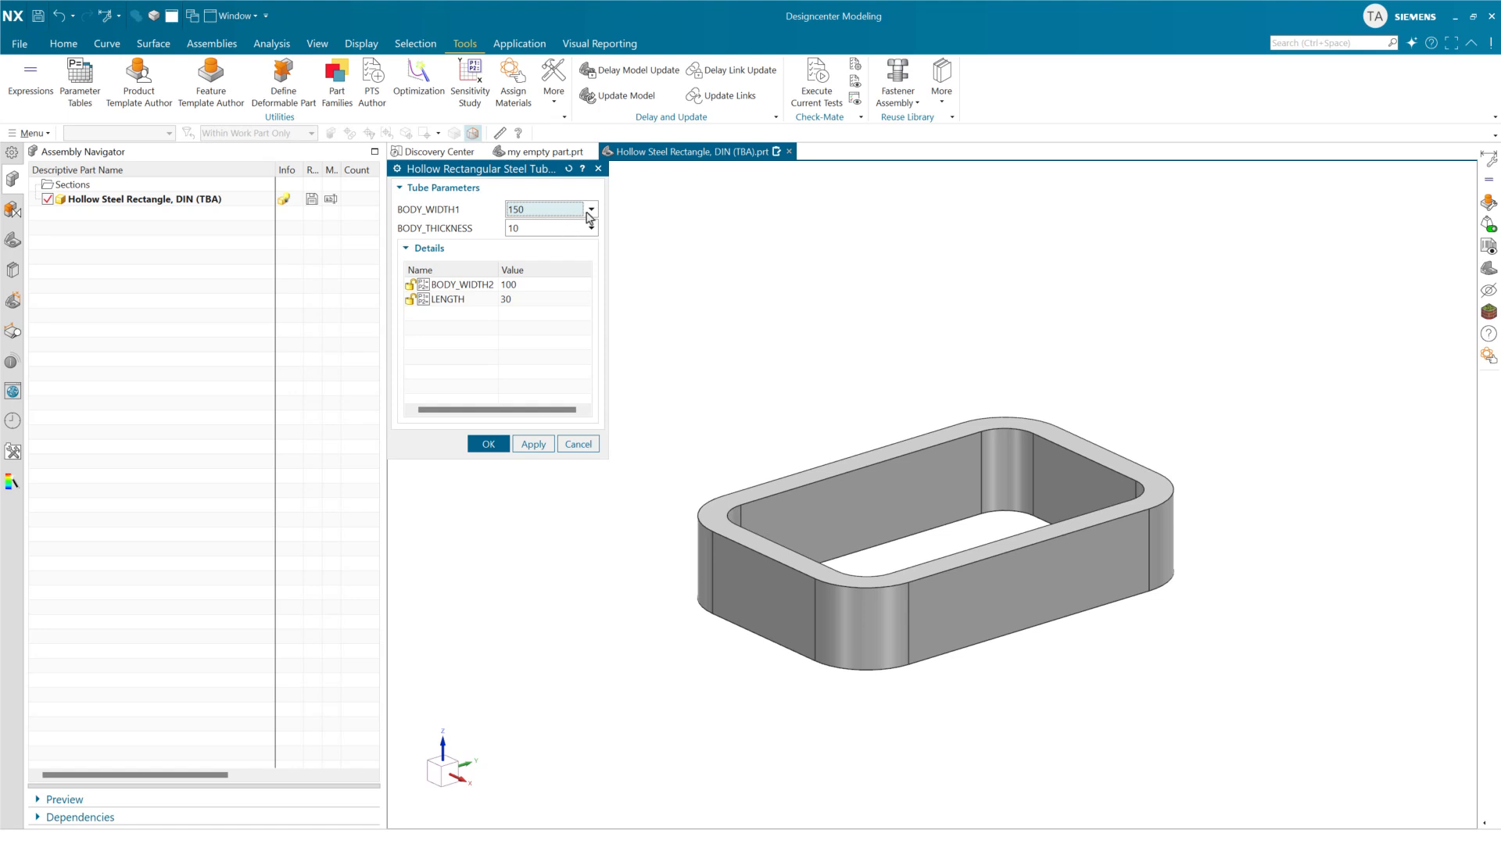
Try BODY_WIDTH1 values of 50 and 90, checking which BODY_THICKNESS choices each width offers.
{"action": "left_click", "coordinate": [590, 211]}
{"action": "left_click", "coordinate": [560, 234]}
{"action": "left_click", "coordinate": [546, 228]}
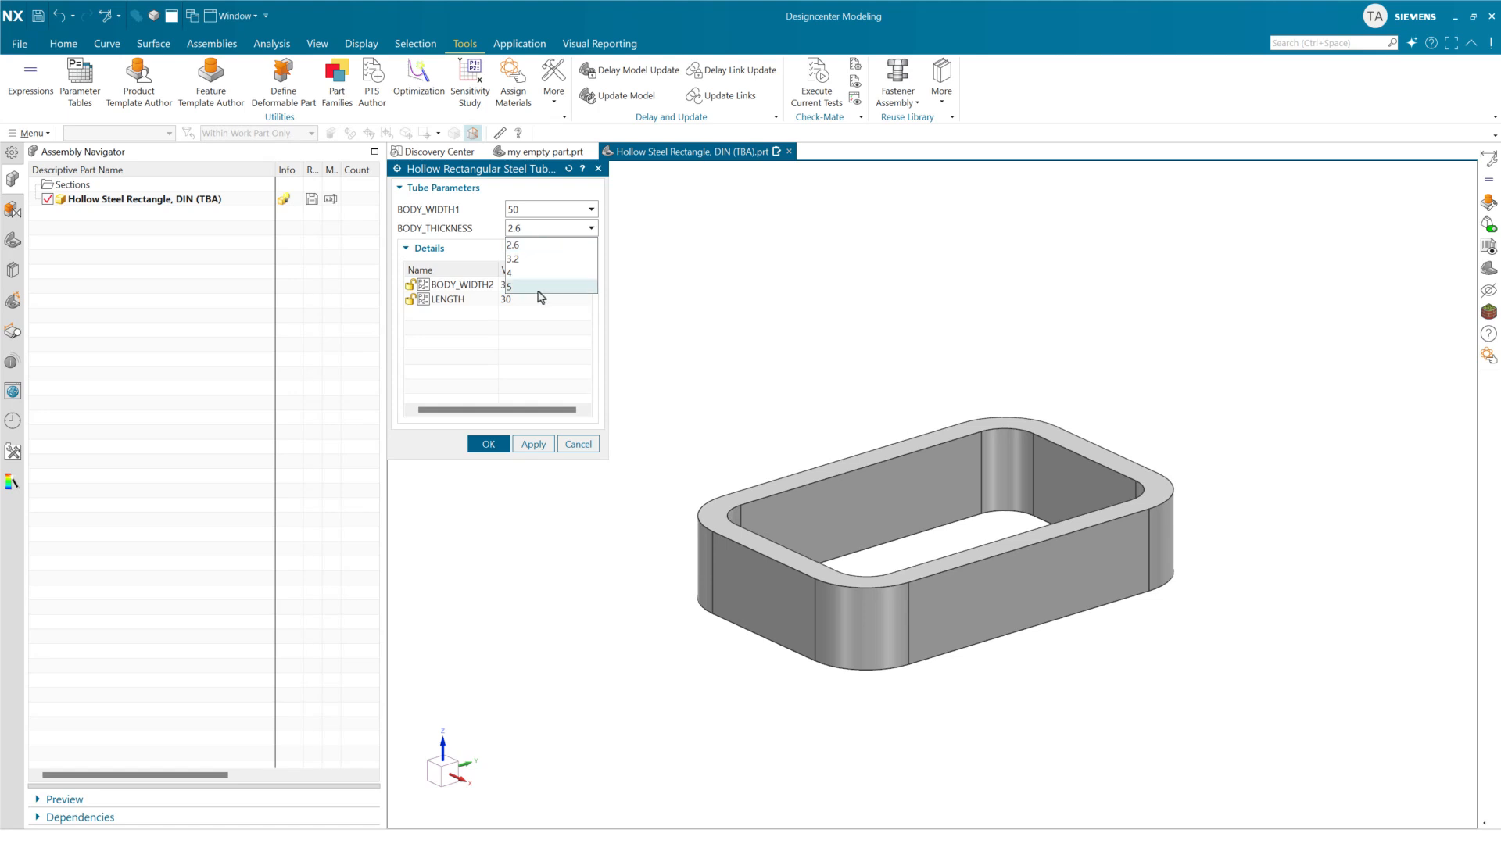
{"action": "left_click", "coordinate": [537, 228]}
{"action": "left_click", "coordinate": [545, 214]}
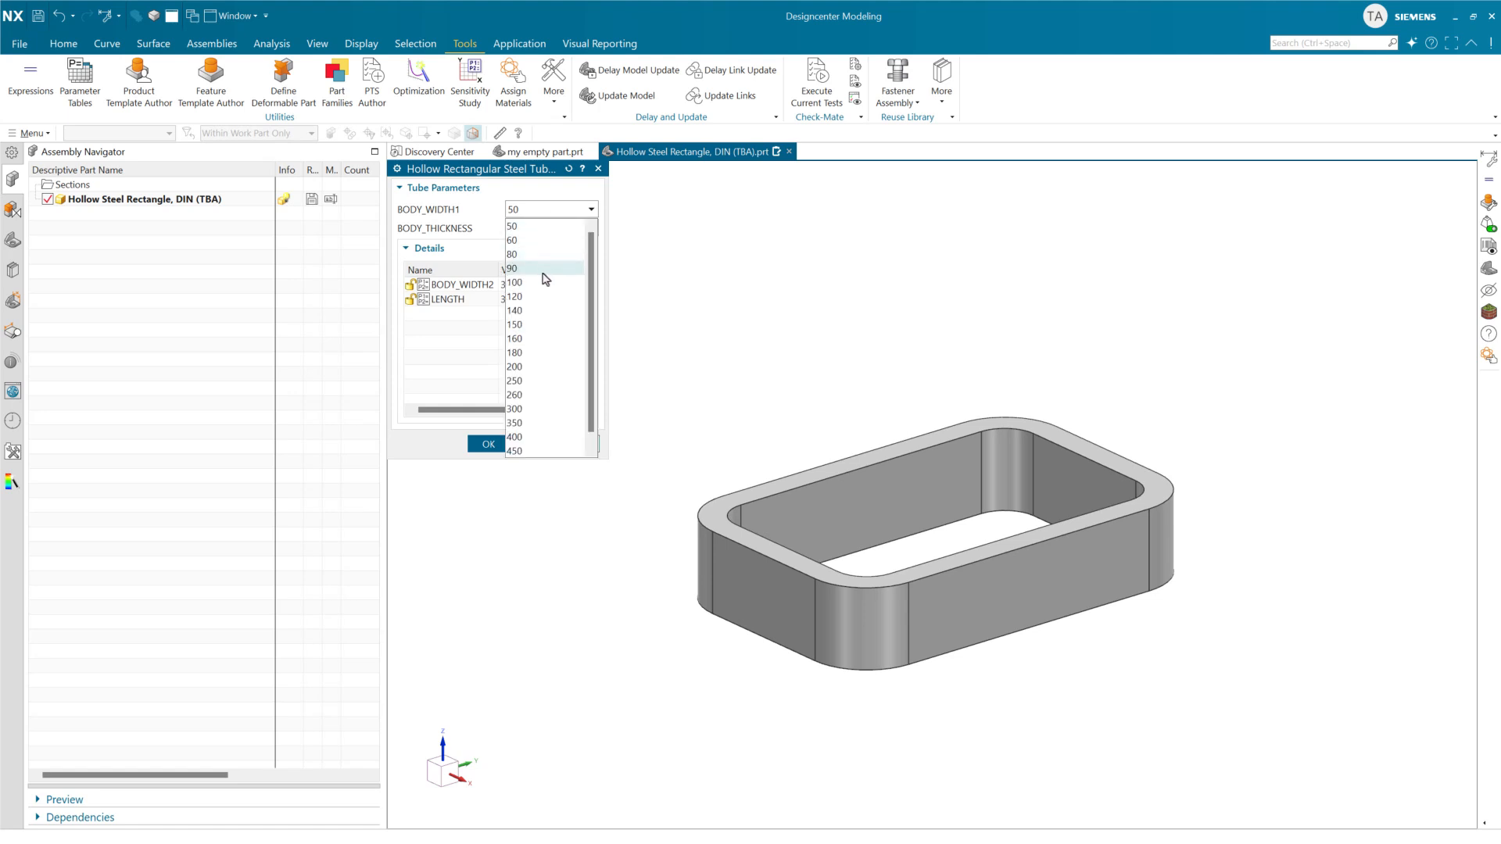
{"action": "left_click", "coordinate": [546, 278]}
{"action": "left_click", "coordinate": [541, 231]}
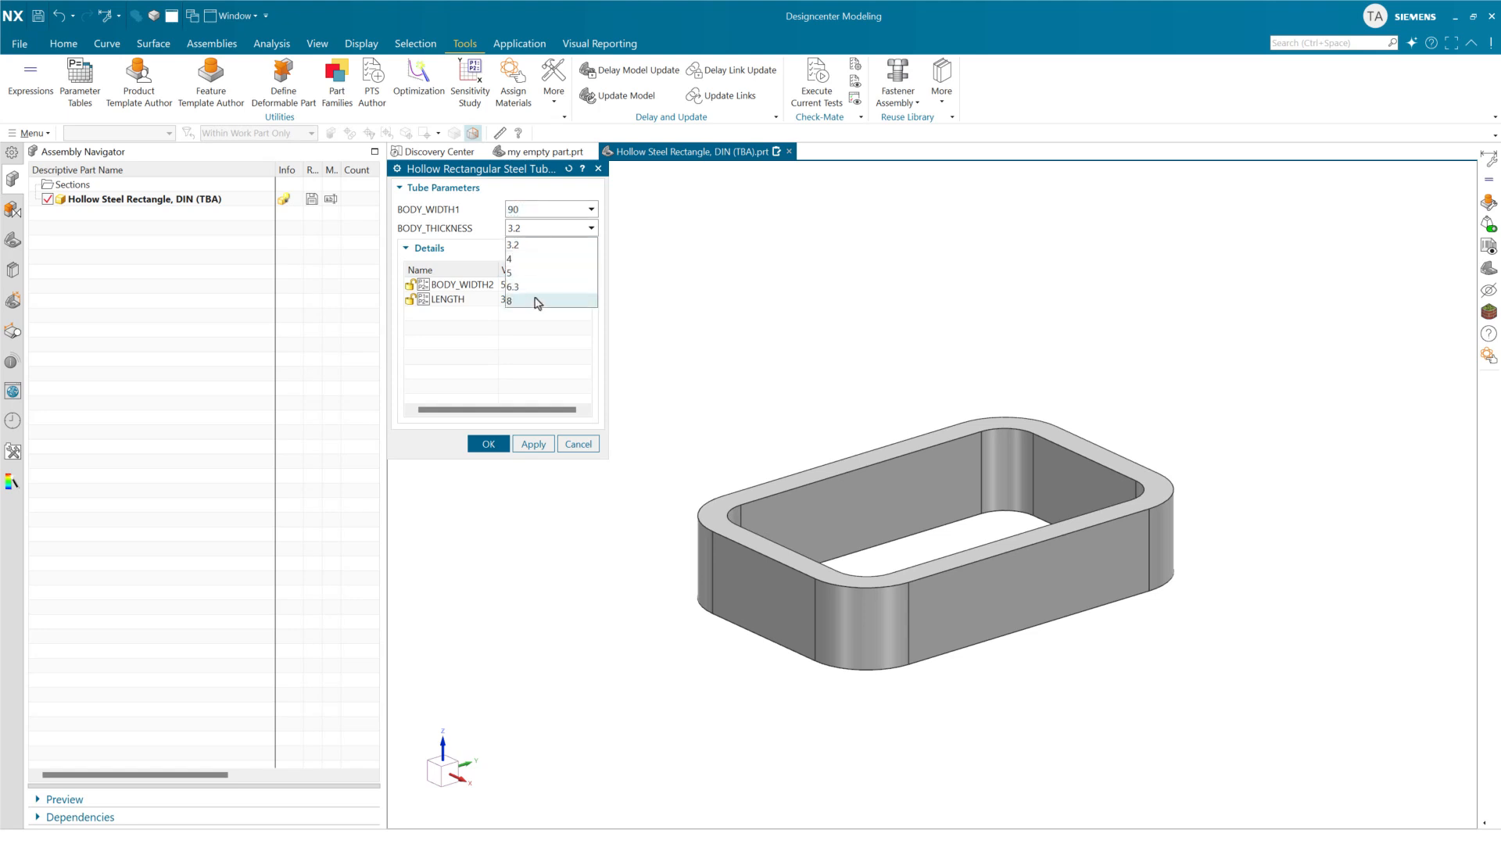
{"action": "left_click", "coordinate": [532, 244]}
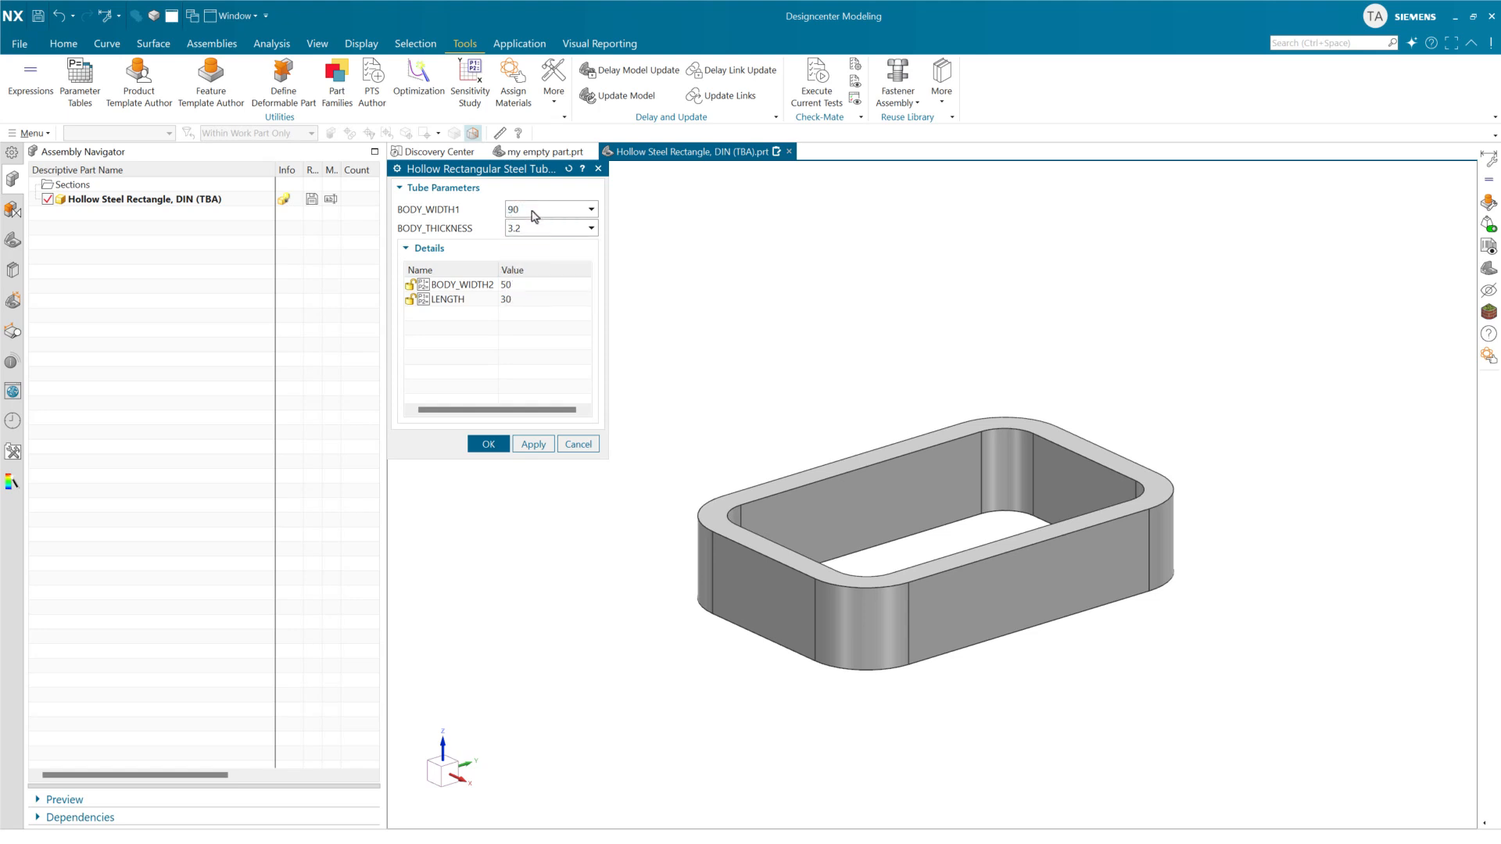
Set BODY_WIDTH1 to 100 and try the BODY_WIDTH2 options, ending with BODY_WIDTH2 at 50.
{"action": "left_click", "coordinate": [531, 213]}
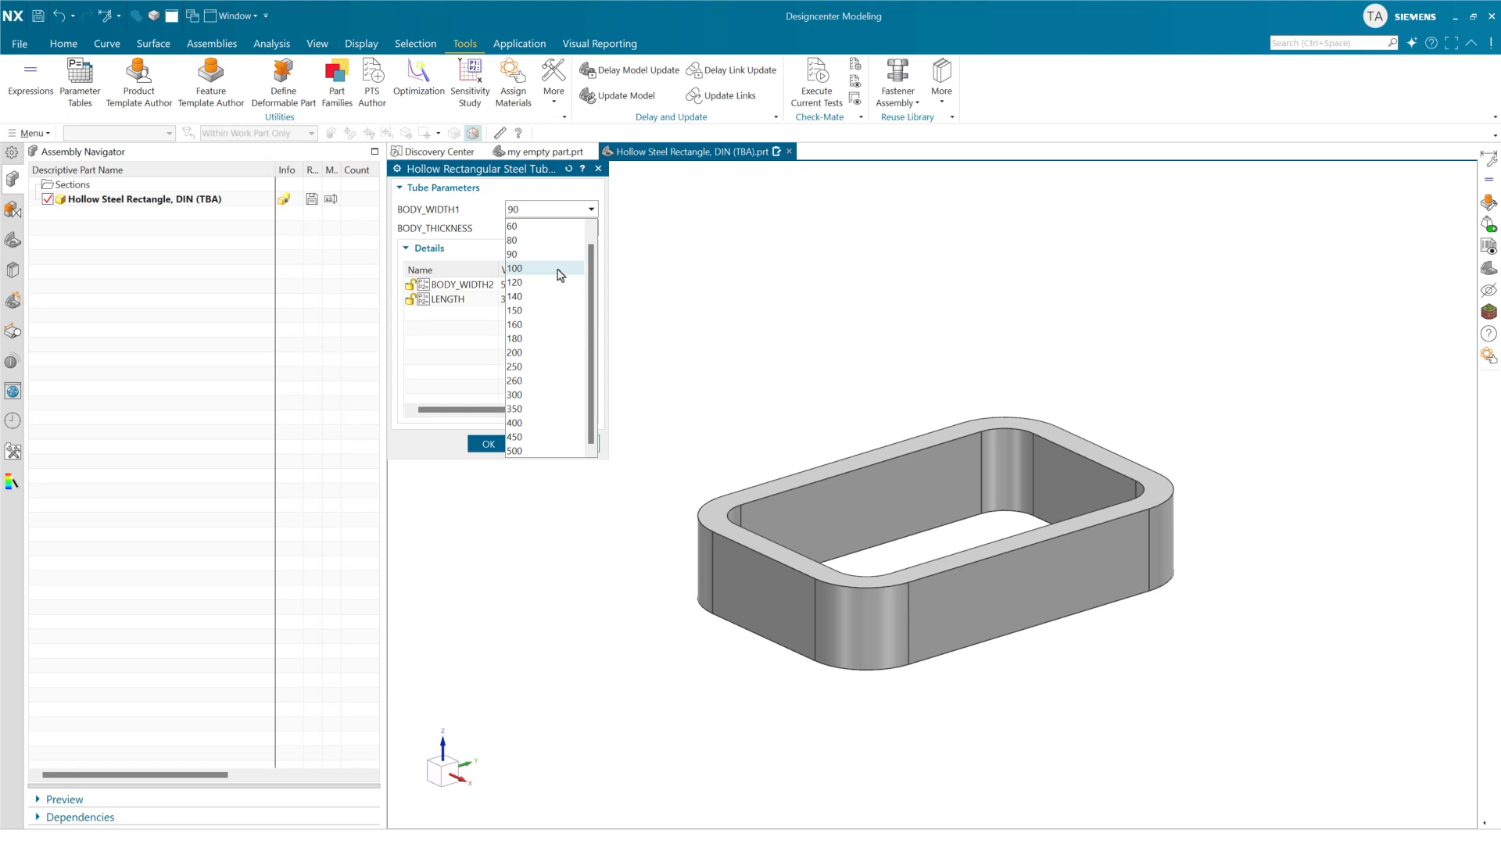
{"action": "left_click", "coordinate": [560, 270]}
{"action": "left_click", "coordinate": [545, 227]}
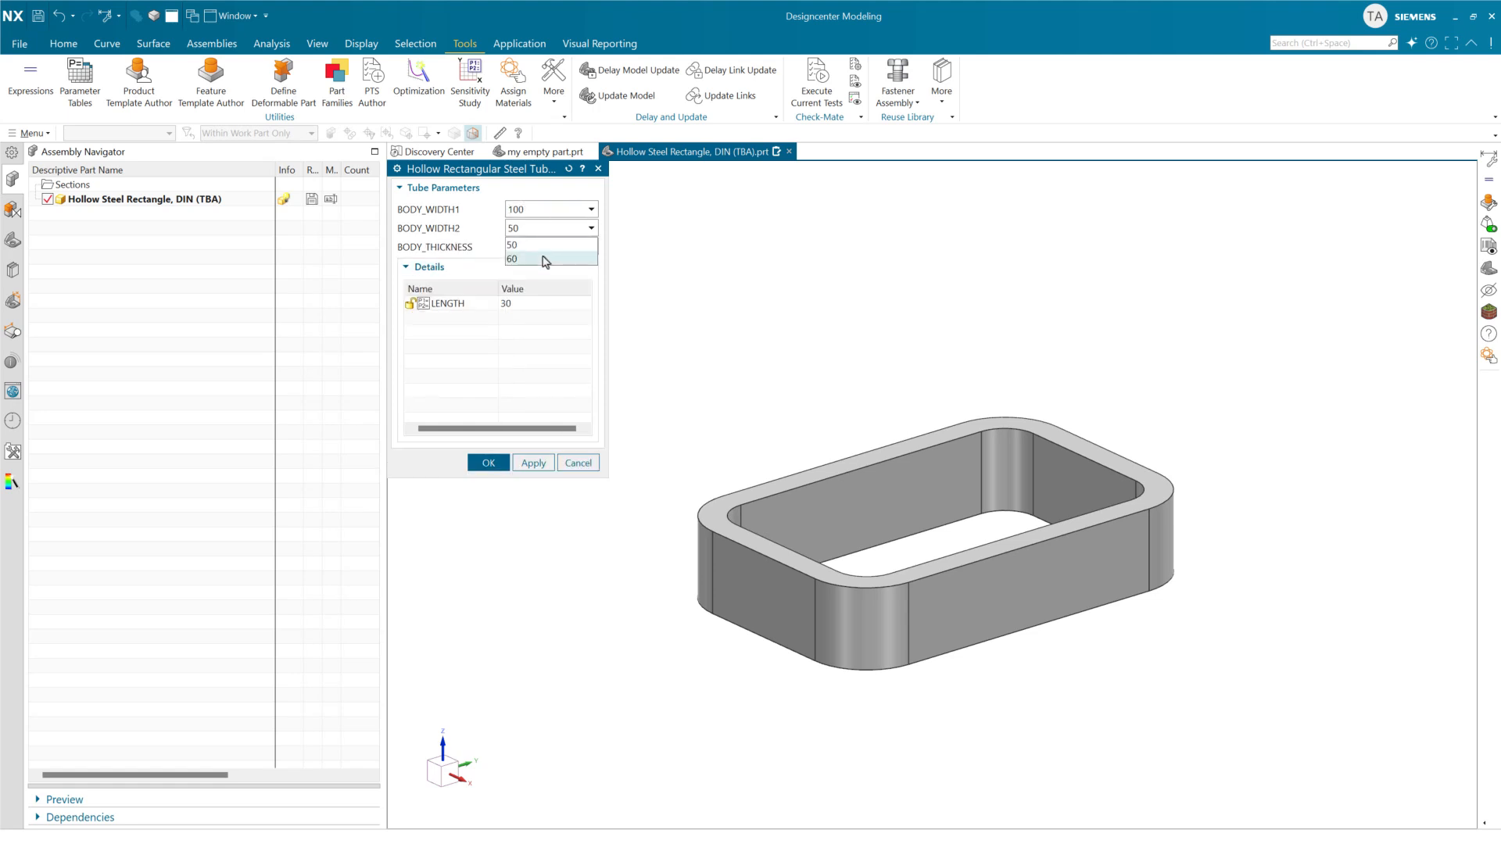
{"action": "left_click", "coordinate": [538, 233]}
{"action": "left_click", "coordinate": [539, 230]}
{"action": "left_click", "coordinate": [539, 259]}
{"action": "left_click", "coordinate": [539, 232]}
{"action": "left_click", "coordinate": [538, 247]}
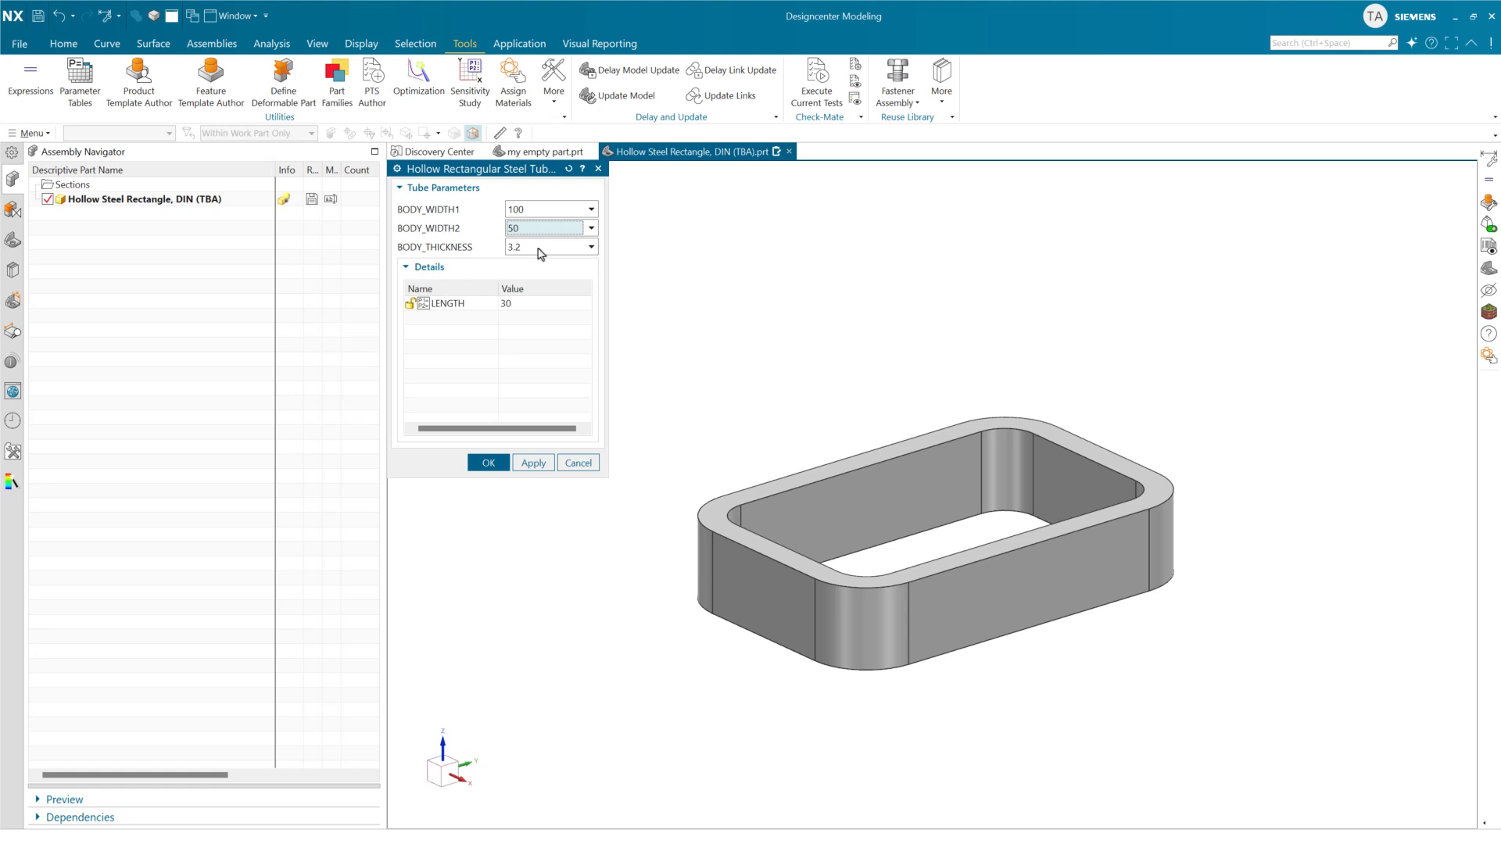
Increase the tube's LENGTH value in the details table and accept the parameters to update the model.
{"action": "left_click", "coordinate": [539, 304]}
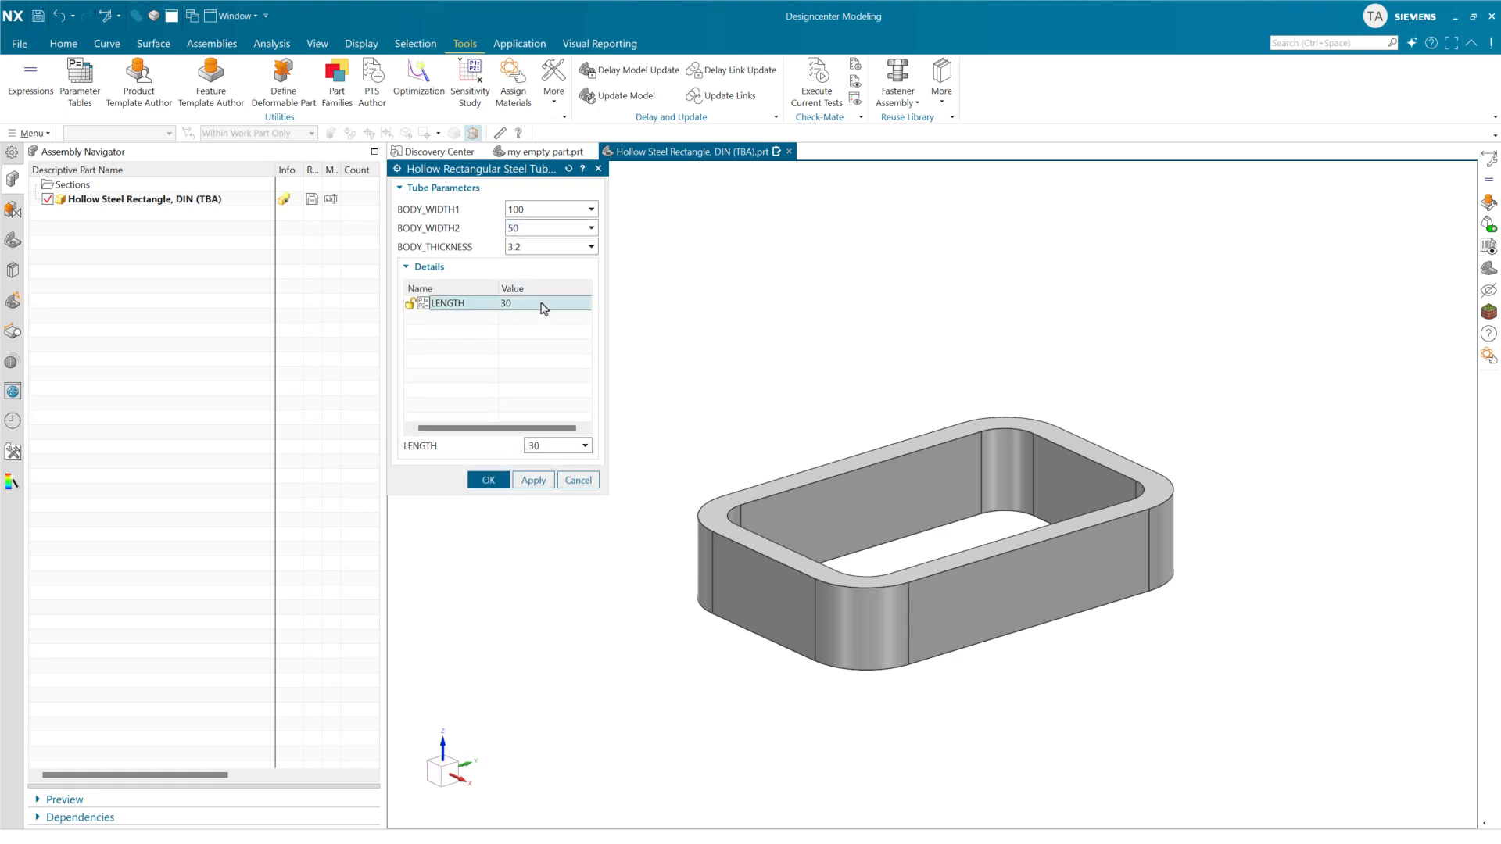
{"action": "left_click", "coordinate": [537, 304]}
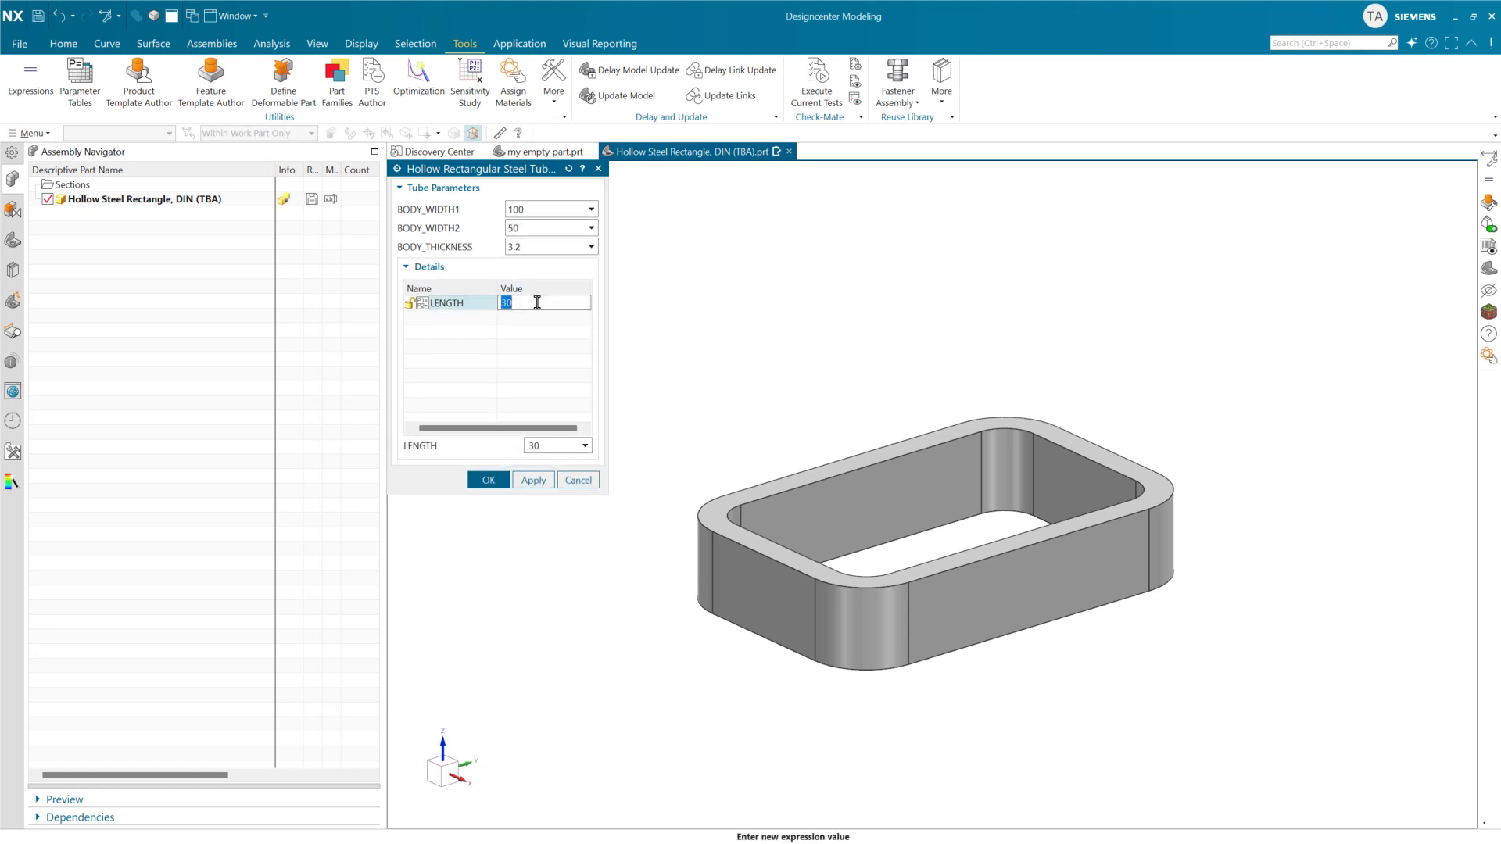
{"action": "left_click", "coordinate": [489, 462]}
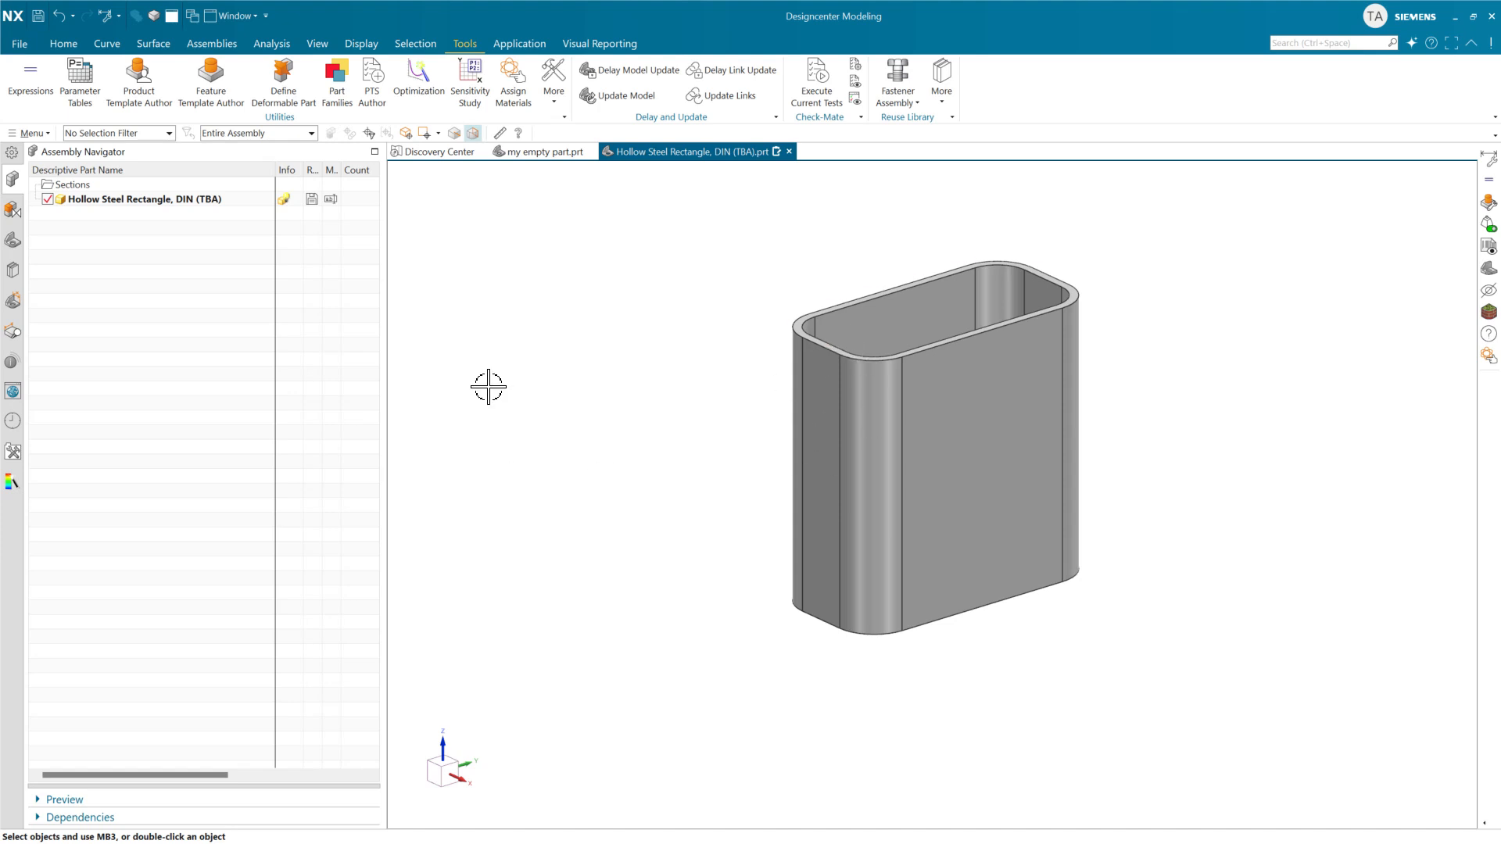
Reopen the part in Product Template Author and set the Tube Parameters control's Immediate Update property to NX Update.
{"action": "left_click", "coordinate": [139, 93]}
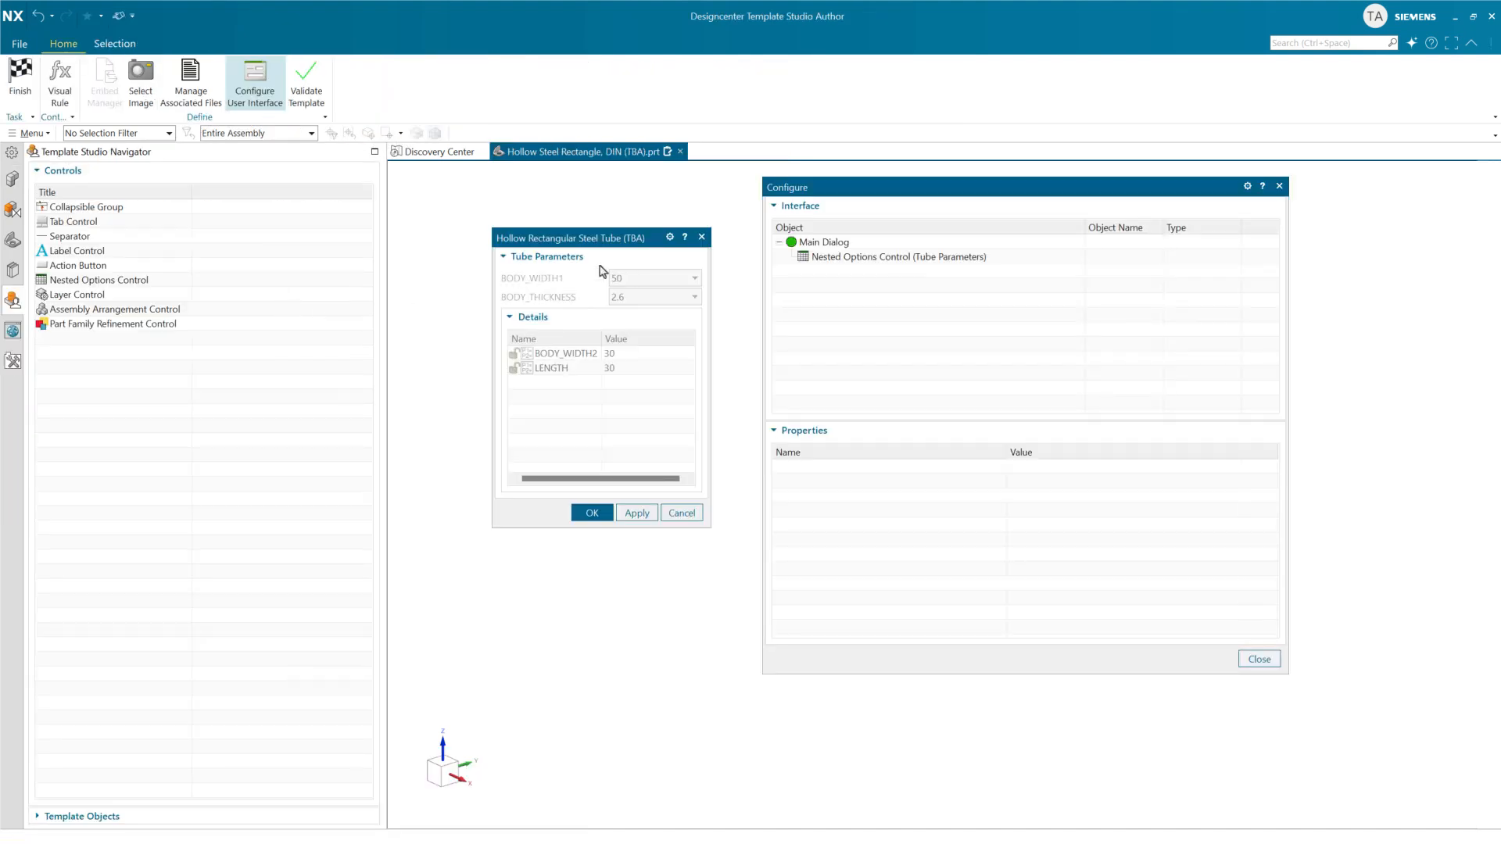
{"action": "left_click", "coordinate": [873, 259]}
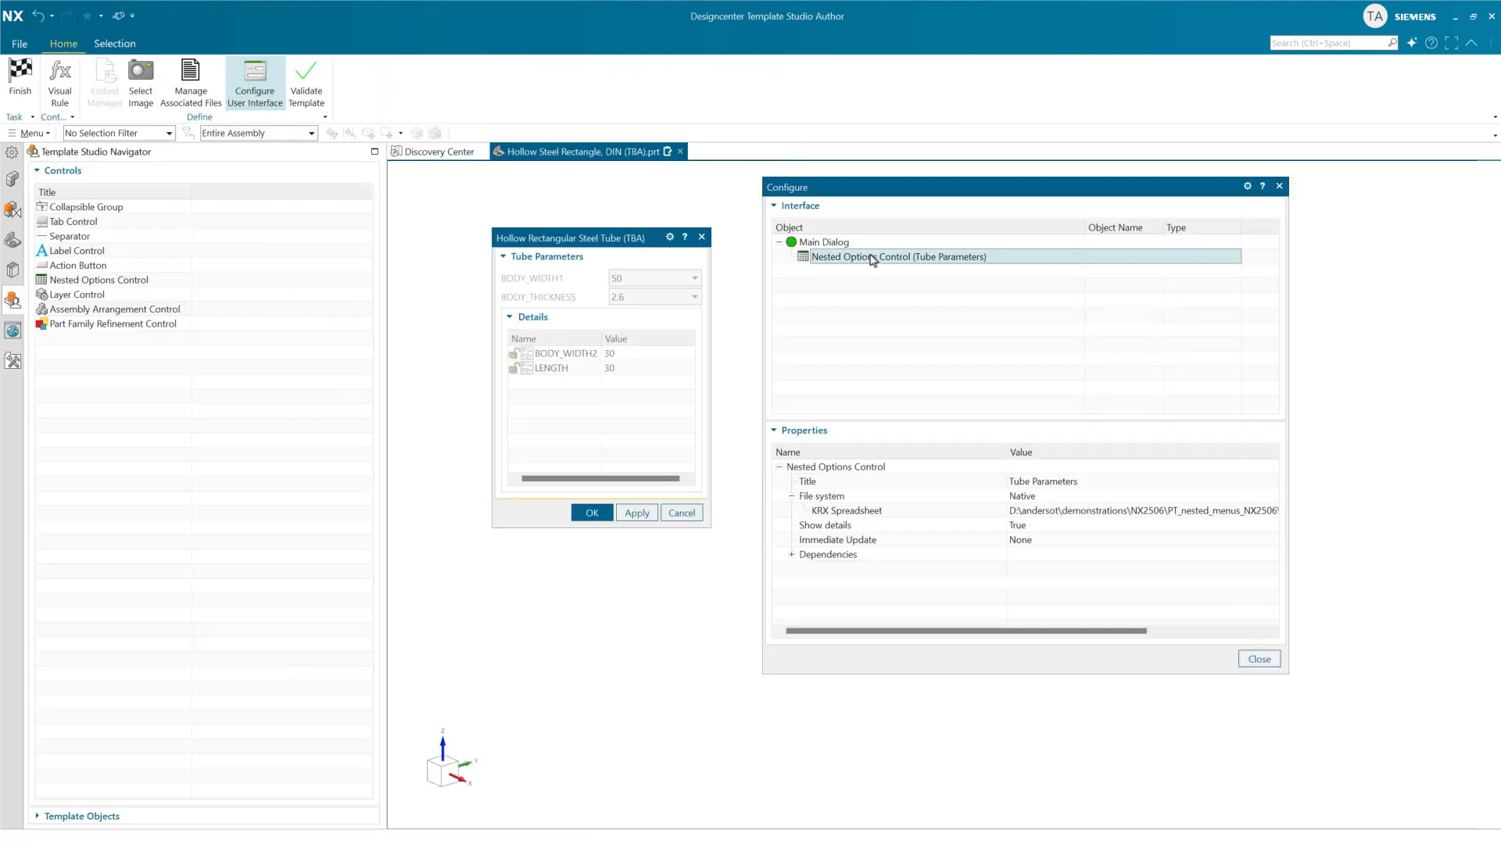
{"action": "left_click", "coordinate": [1037, 543]}
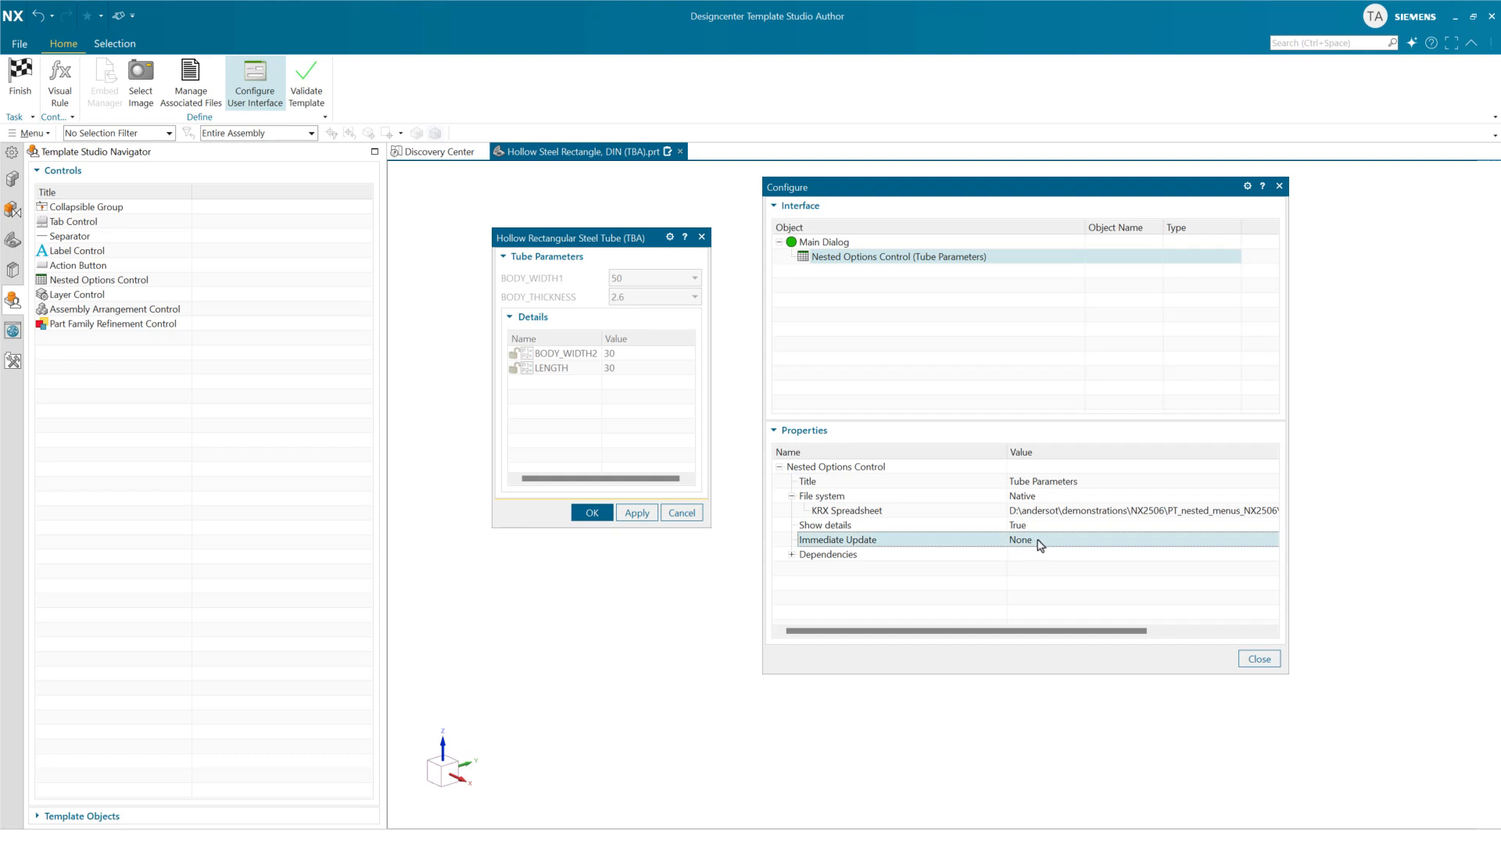
{"action": "left_click", "coordinate": [1040, 545]}
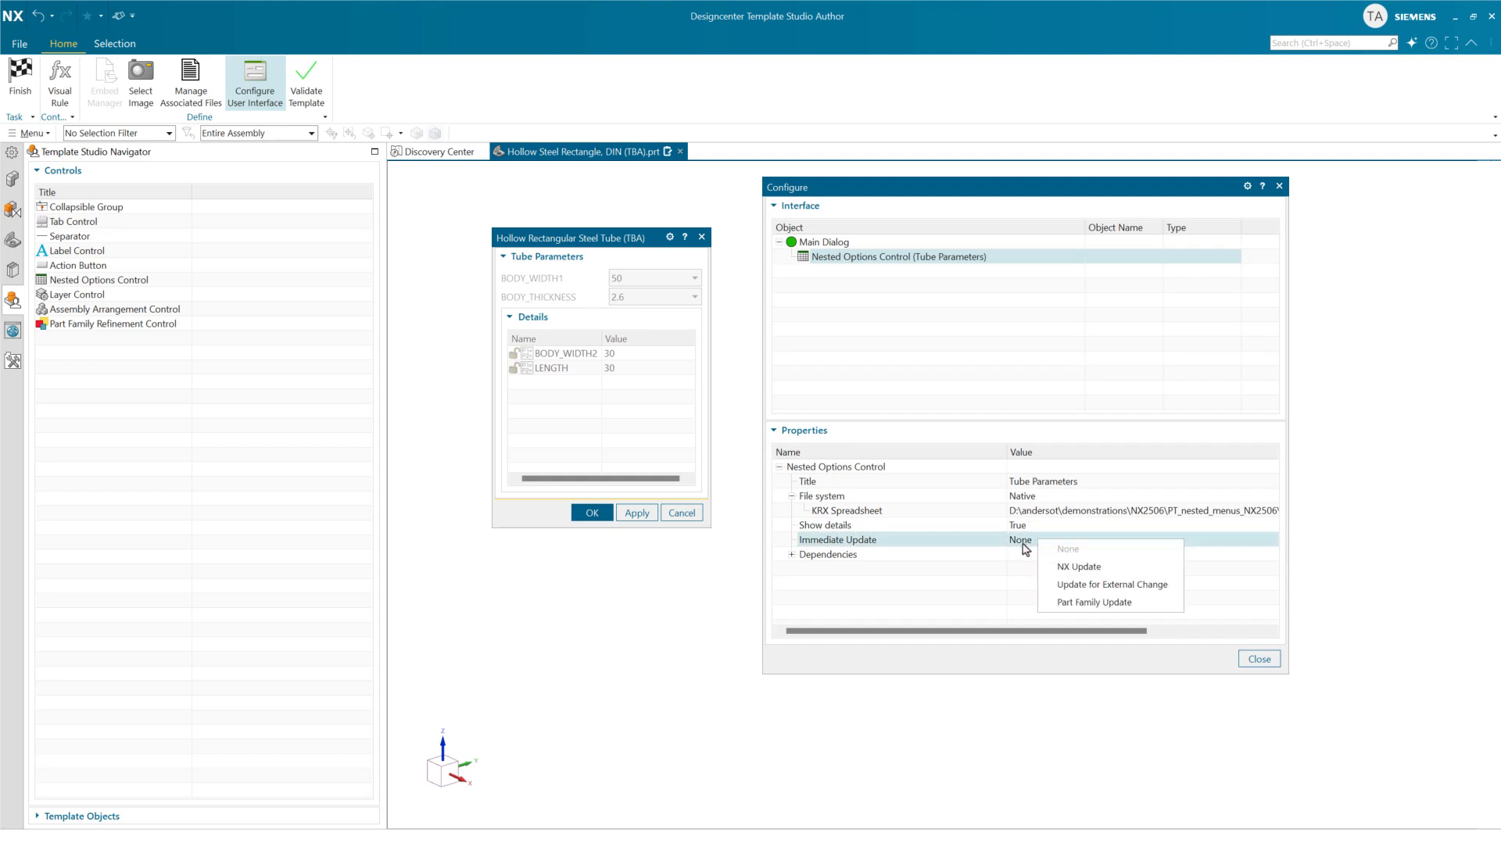
{"action": "left_click", "coordinate": [1076, 568]}
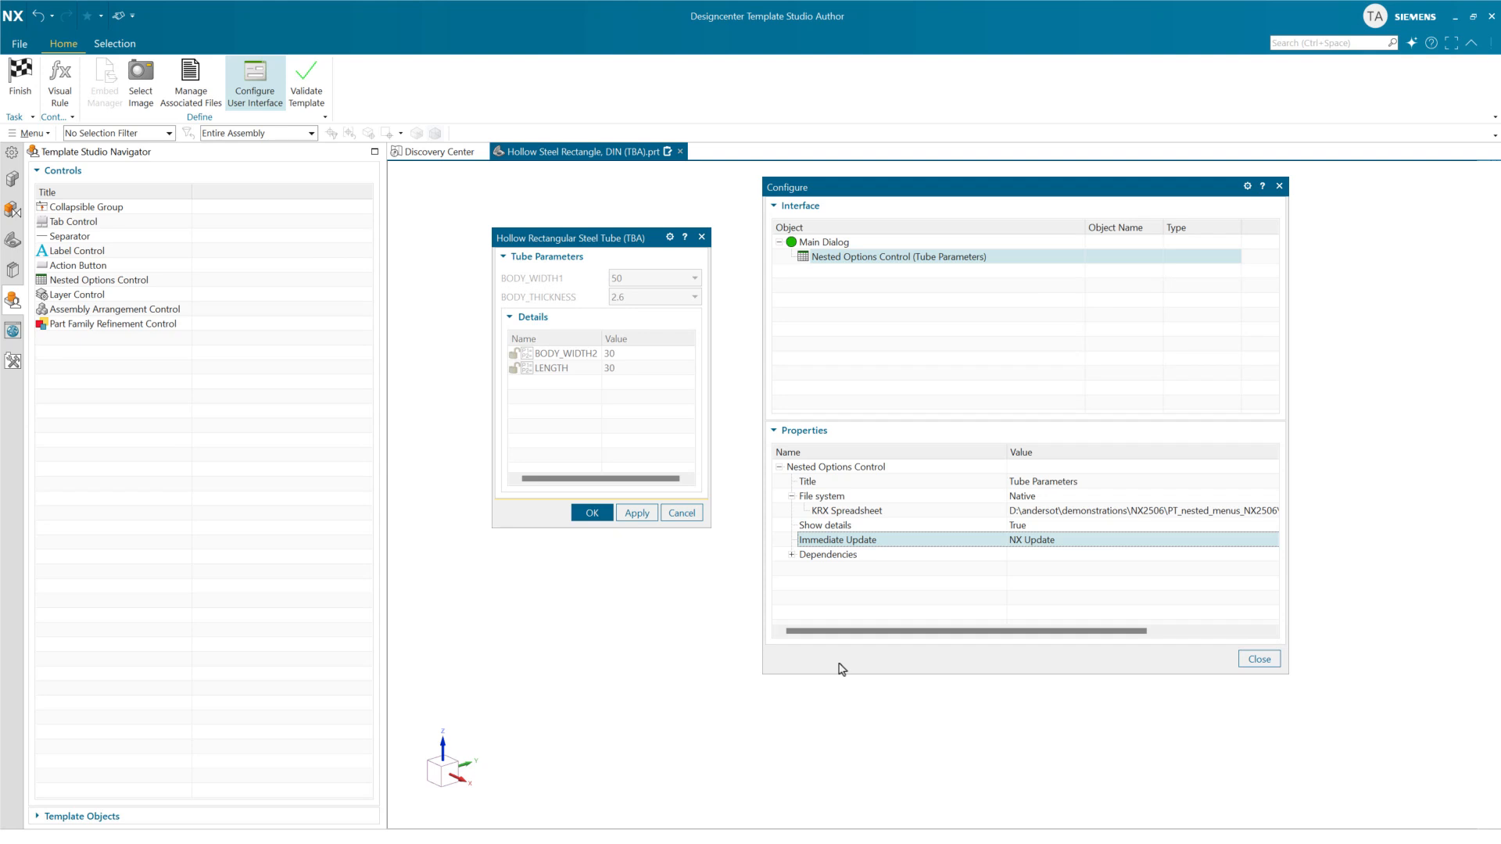
Finish authoring the updated template and reopen the tube part's reusable component dialog.
{"action": "left_click", "coordinate": [20, 78]}
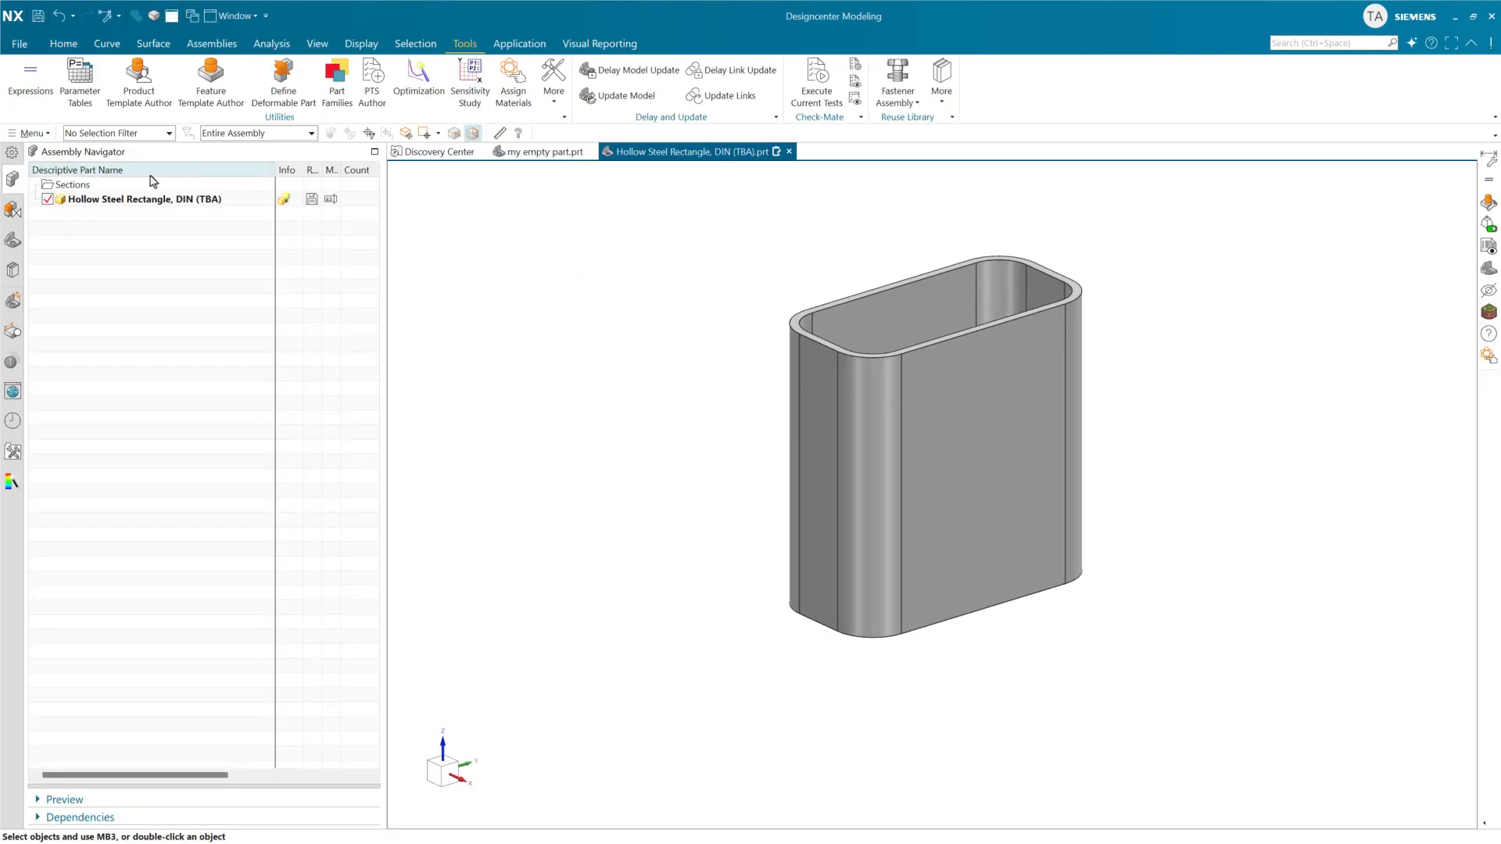
{"action": "right_click", "coordinate": [203, 207]}
{"action": "left_click", "coordinate": [269, 213]}
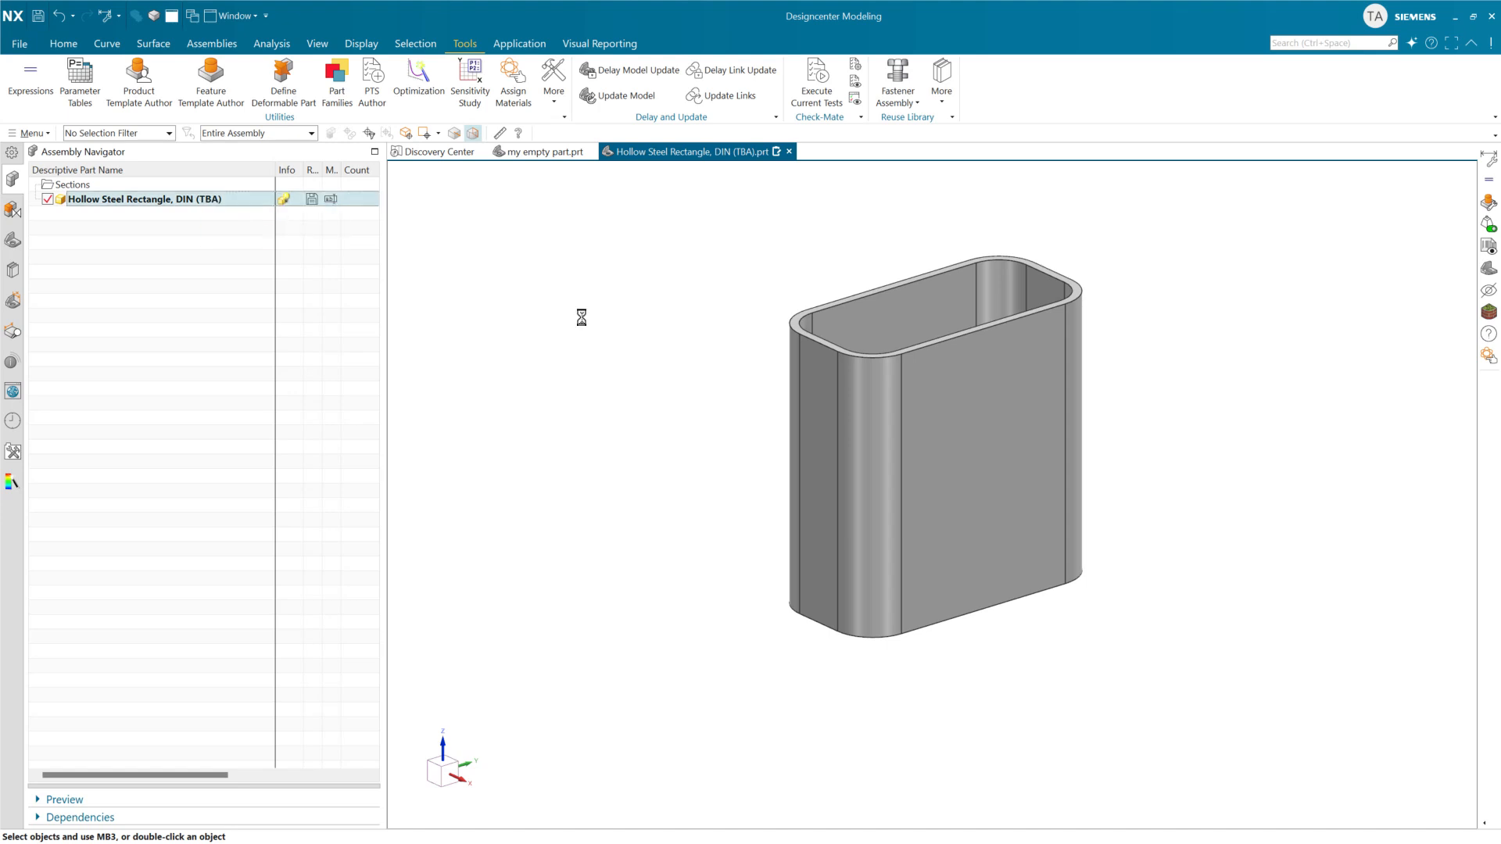
Test the immediate model update by setting BODY_WIDTH1 to 80 and then to 100.
{"action": "left_click", "coordinate": [550, 209]}
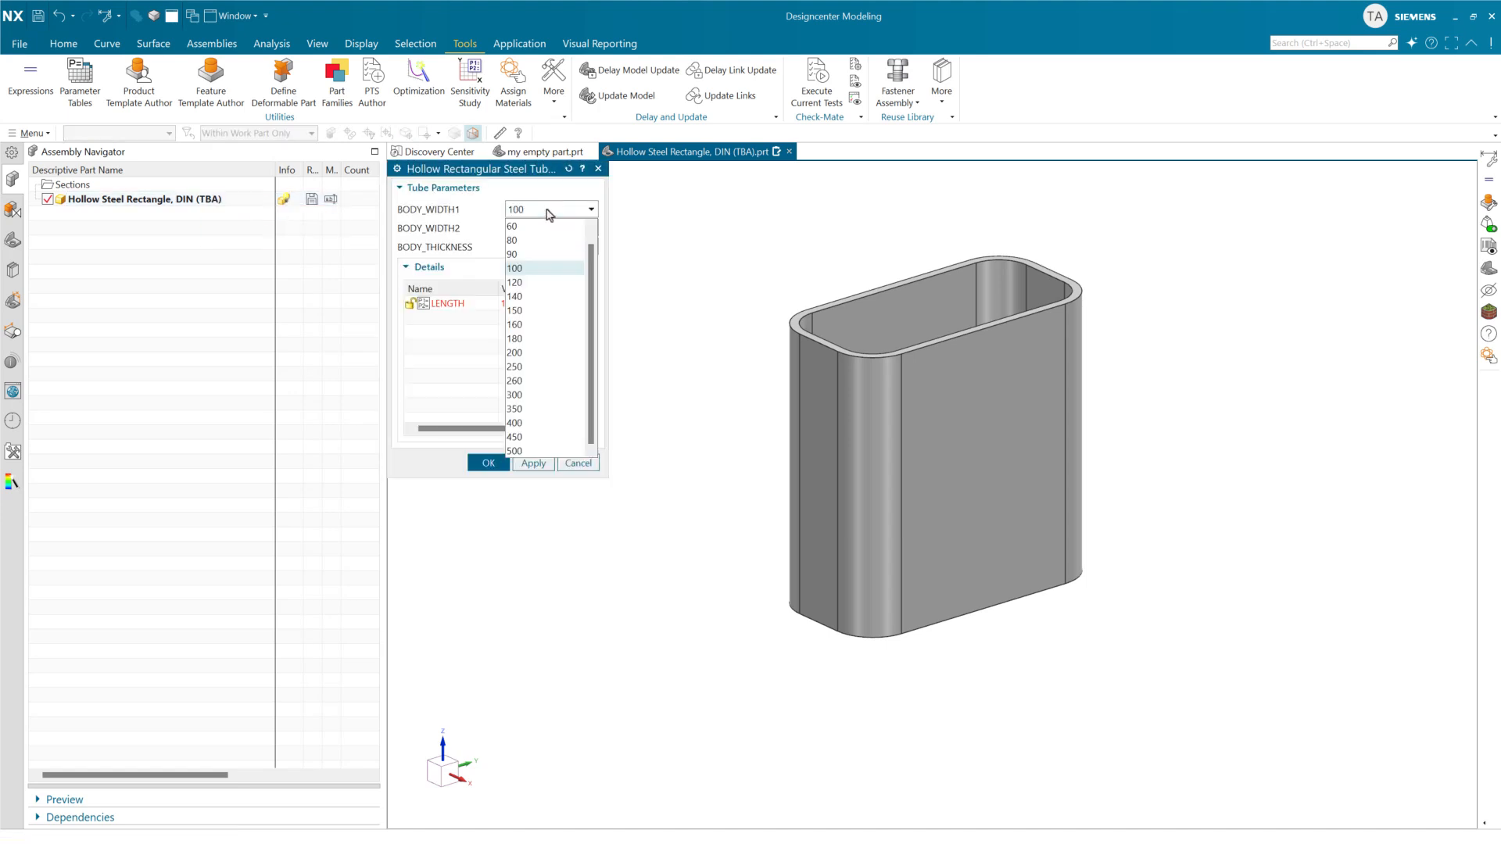
{"action": "left_click", "coordinate": [546, 243]}
{"action": "left_click", "coordinate": [550, 209]}
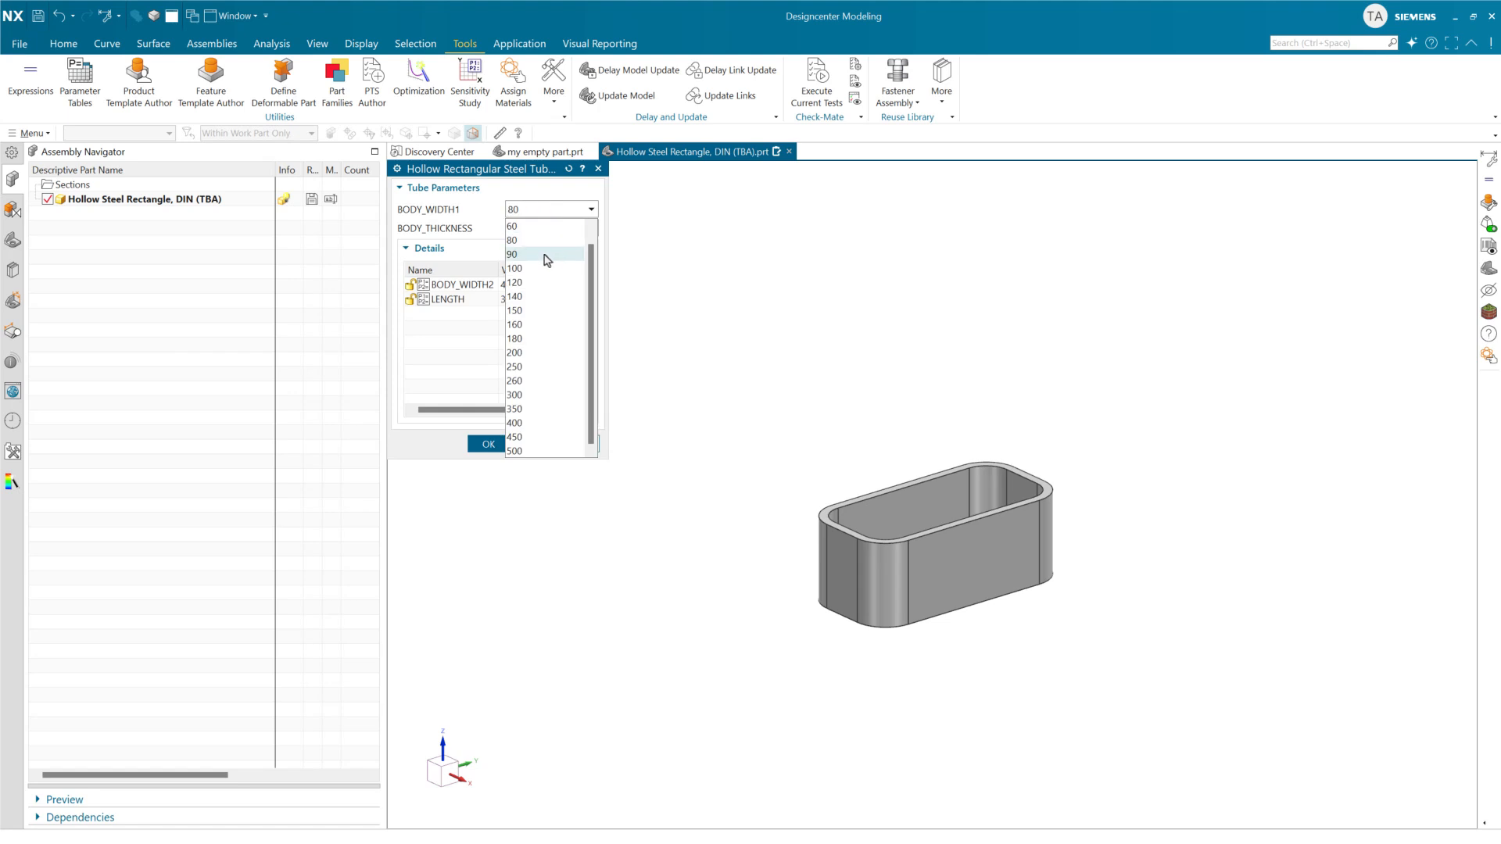
{"action": "left_click", "coordinate": [548, 269]}
Switch BODY_WIDTH2 back and forth between 50 and 60 to test the live update, ending on 60.
{"action": "left_click", "coordinate": [550, 228]}
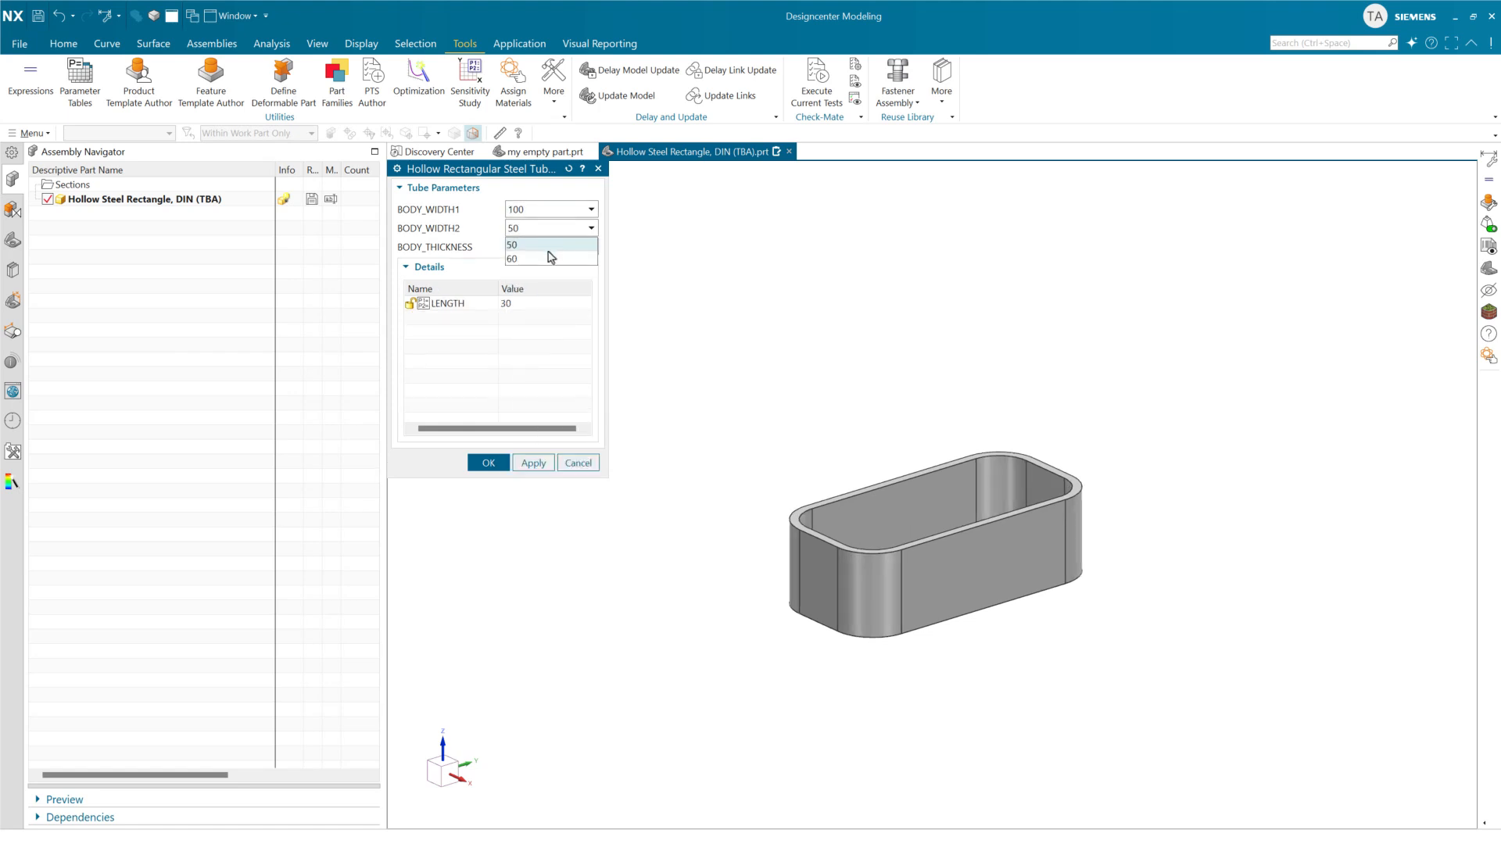
{"action": "left_click", "coordinate": [552, 254]}
{"action": "left_click", "coordinate": [550, 228]}
{"action": "left_click", "coordinate": [547, 244]}
{"action": "left_click", "coordinate": [546, 228]}
{"action": "left_click", "coordinate": [552, 259]}
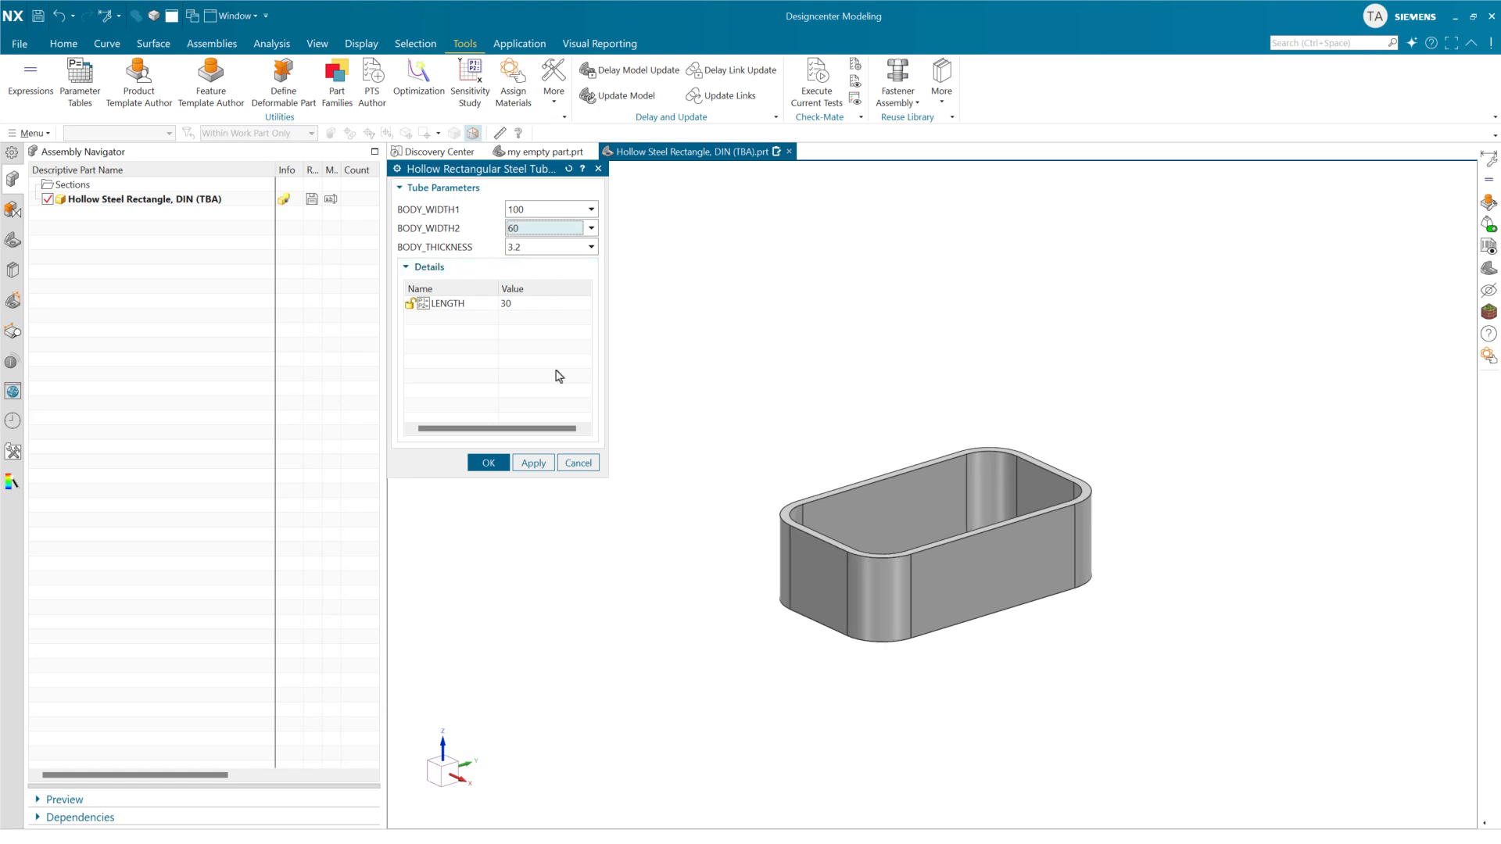
Set the tube's BODY_WIDTH1 to 500 and its BODY_THICKNESS to 20.
{"action": "left_click", "coordinate": [530, 215]}
{"action": "left_click", "coordinate": [547, 451]}
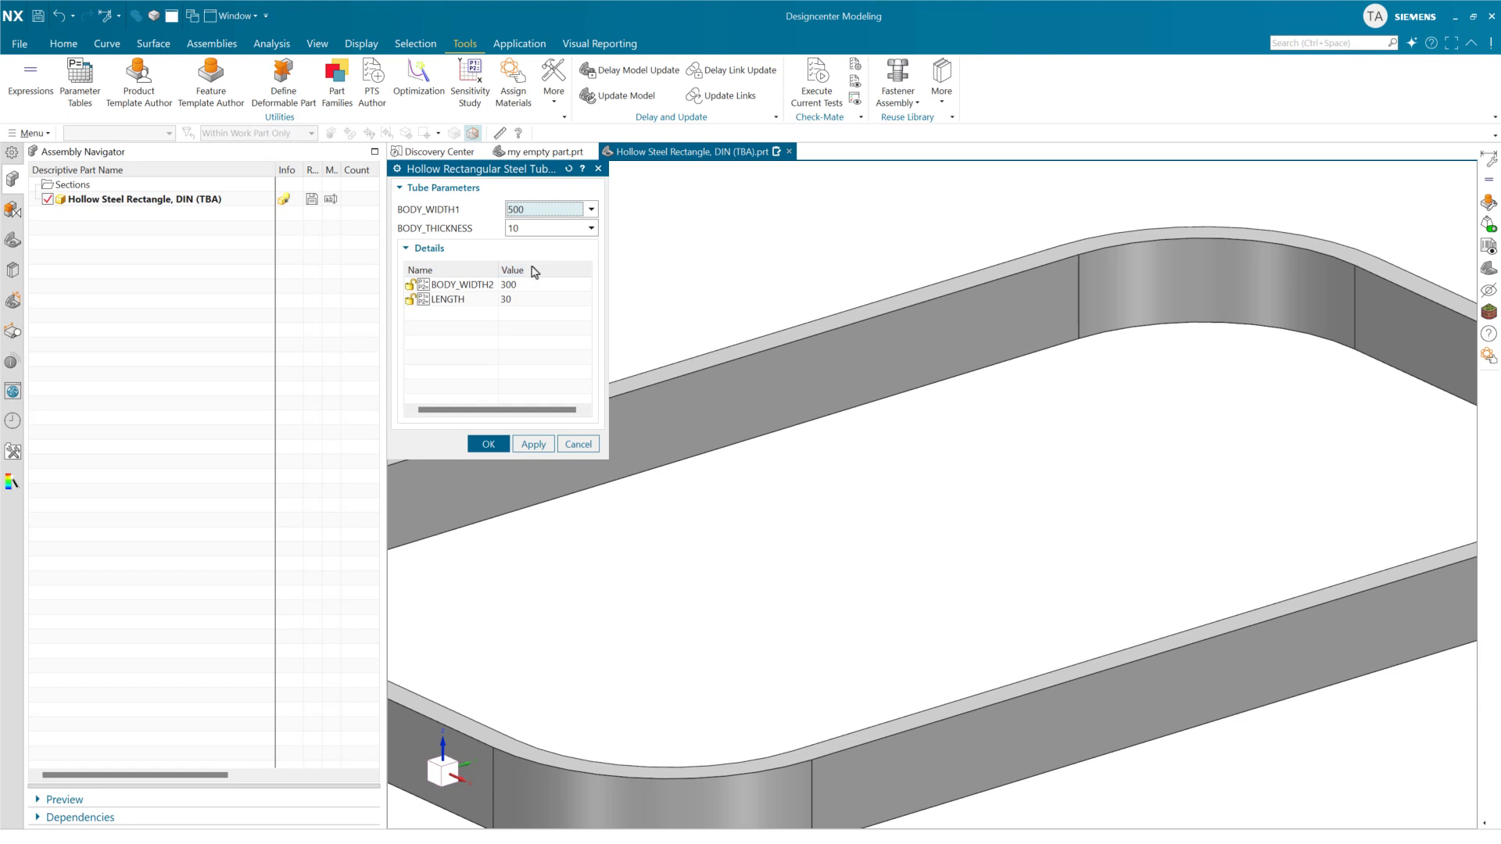
{"action": "left_click", "coordinate": [535, 229]}
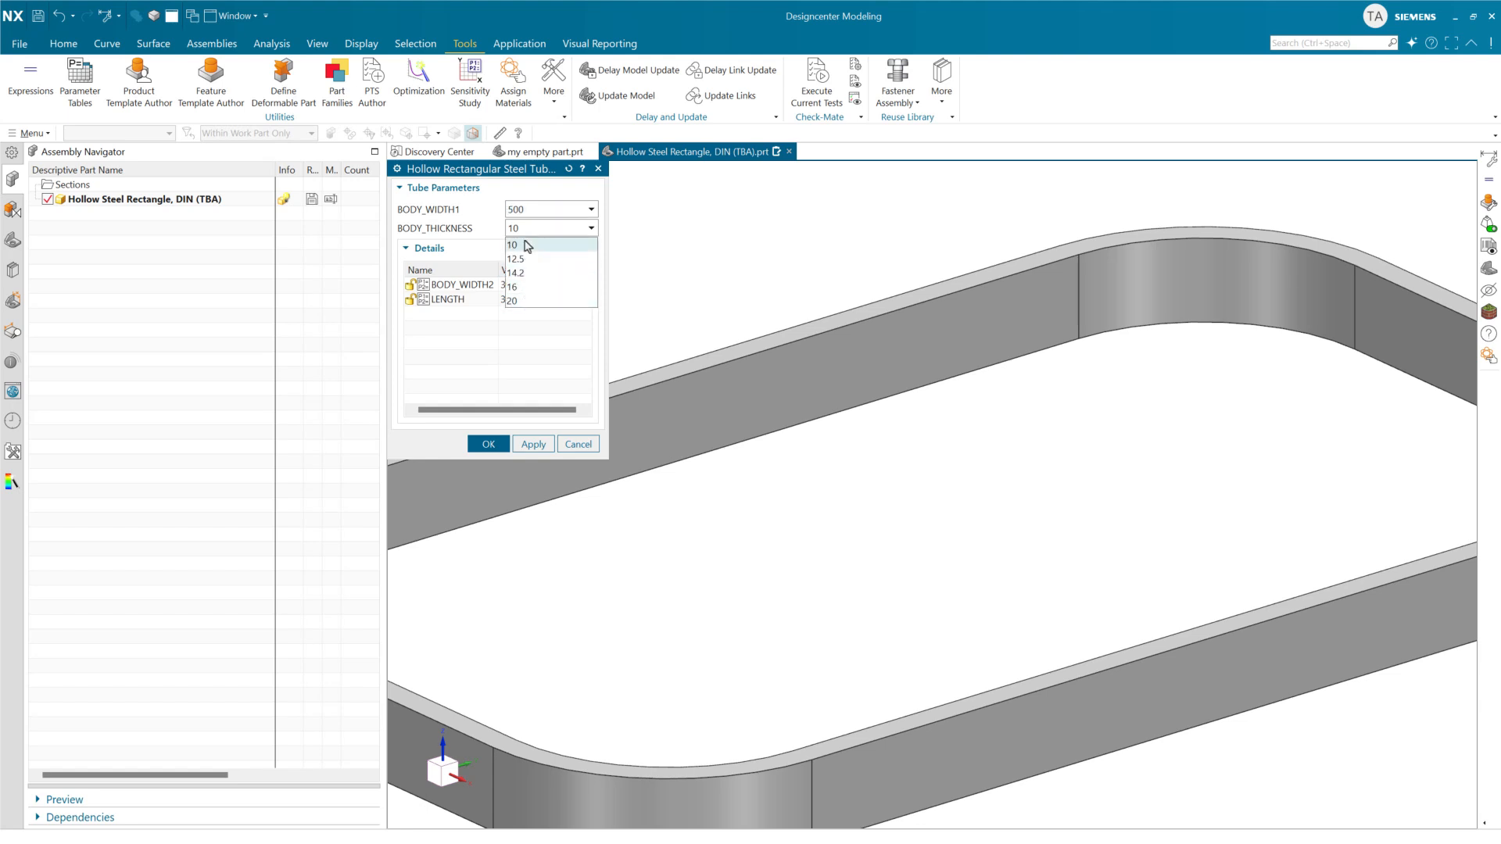
{"action": "left_click", "coordinate": [517, 300]}
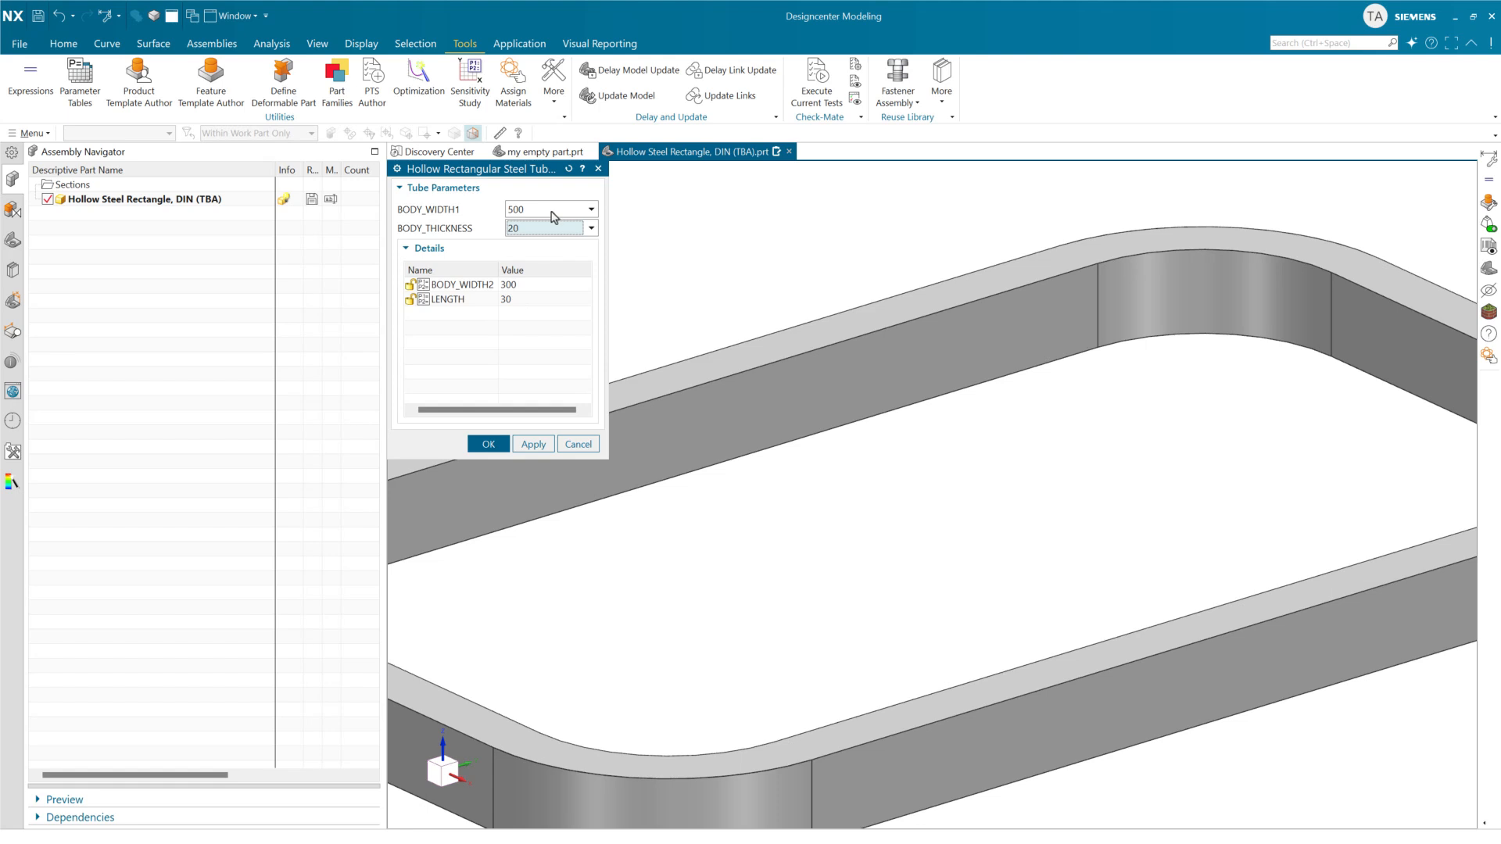
Set BODY_WIDTH1 to 50 and accept the tube parameters.
{"action": "left_click", "coordinate": [554, 217]}
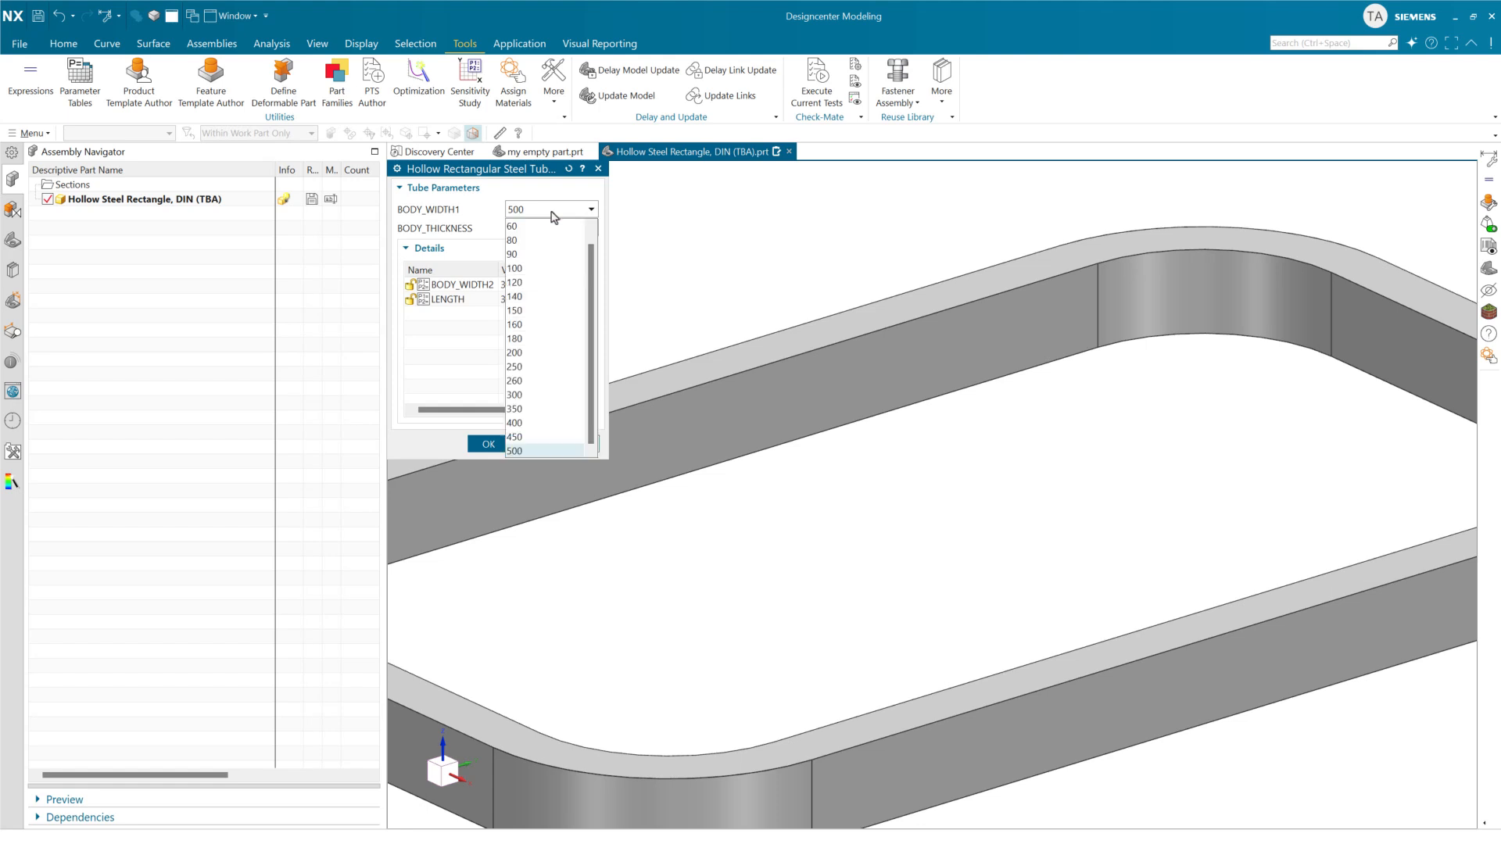
{"action": "left_click", "coordinate": [557, 229]}
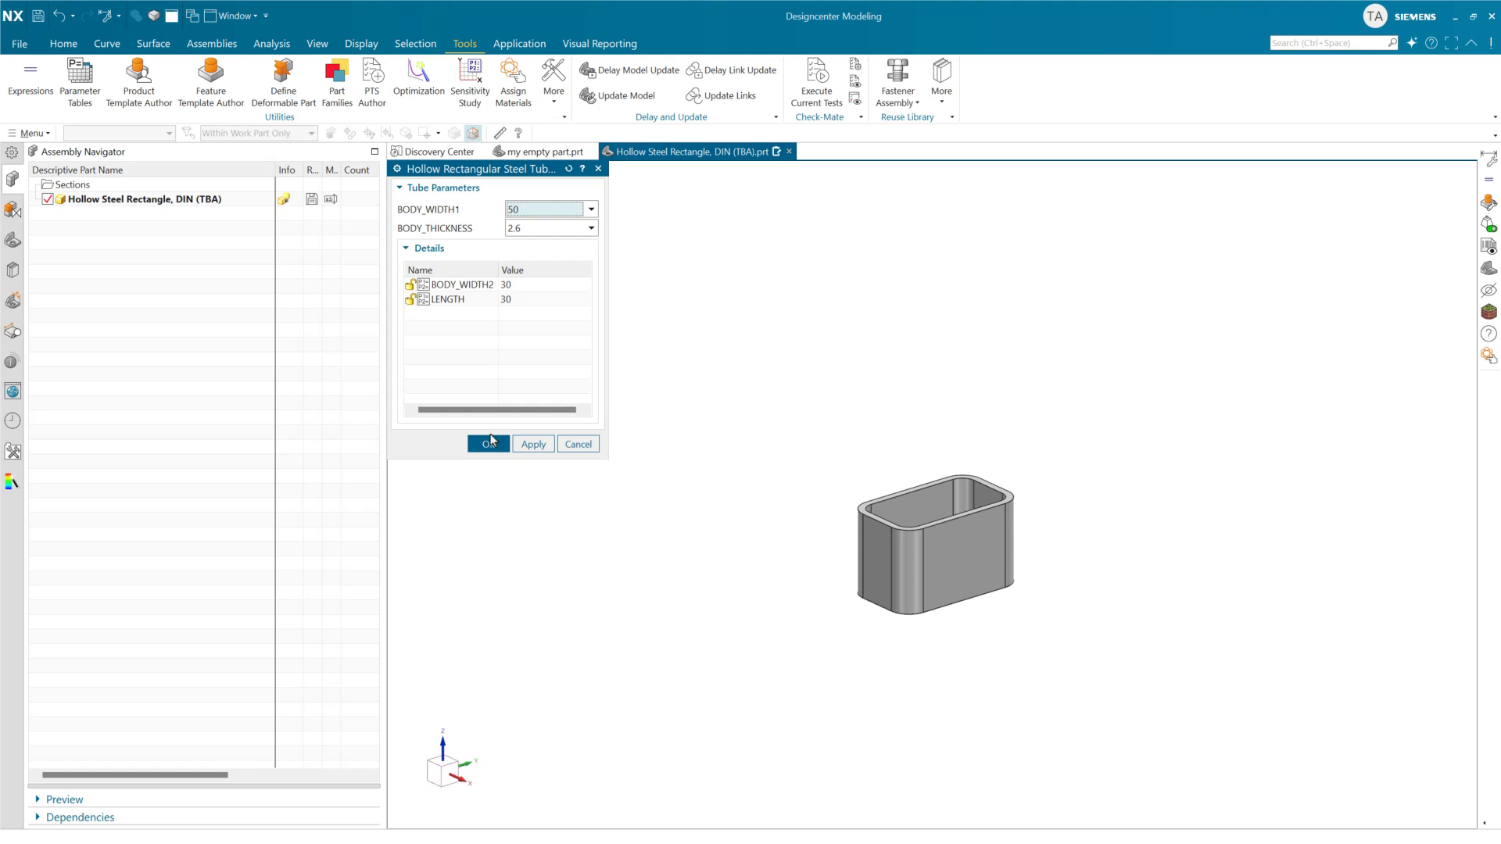
{"action": "left_click", "coordinate": [488, 442]}
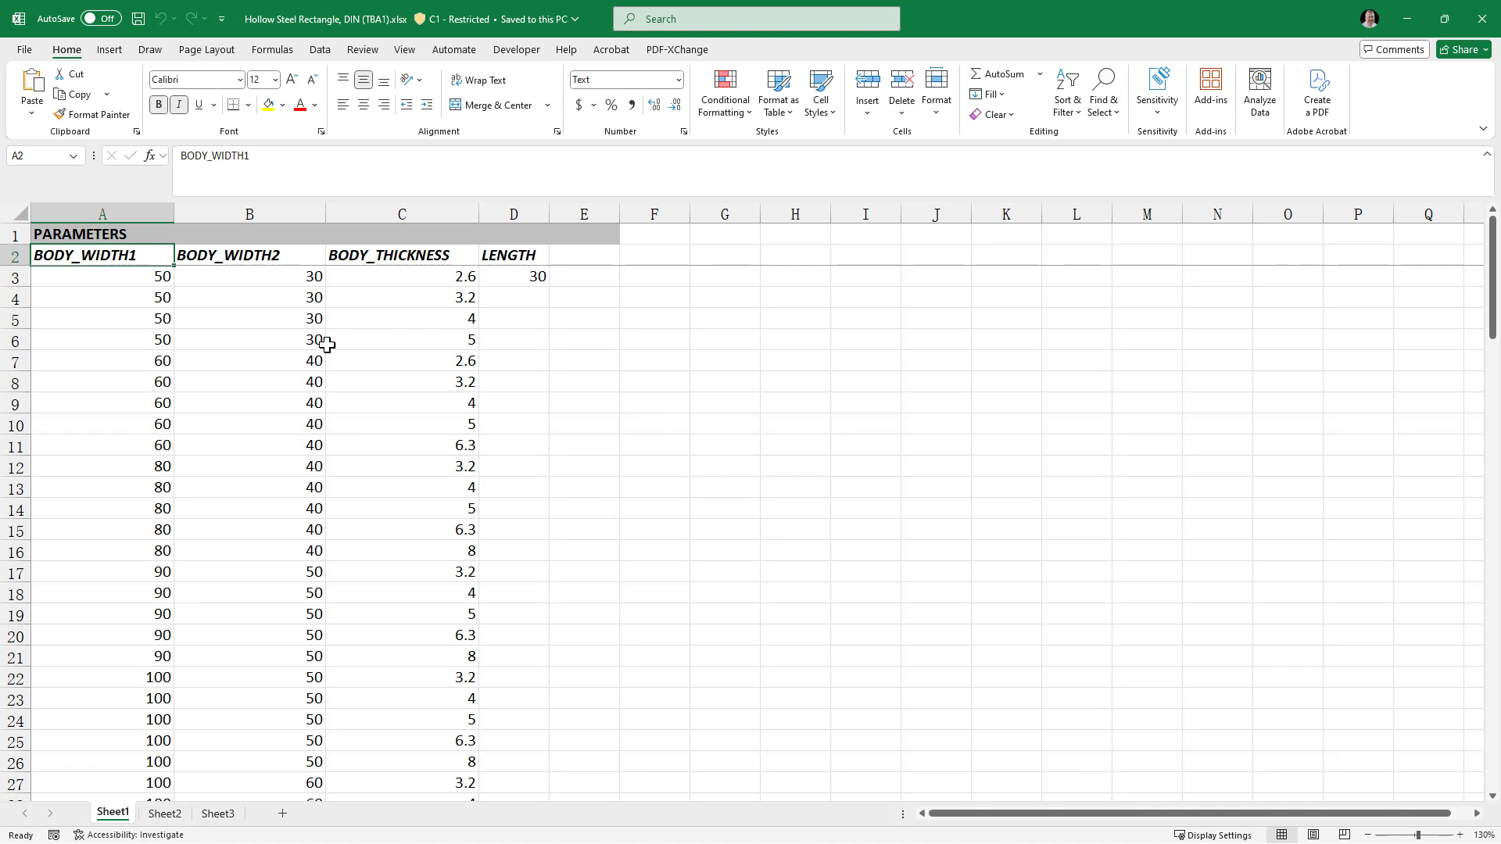
Examine the PARAMETERS row, the parameter name headers and the END marker row in the TBA1 workbook.
{"action": "left_click", "coordinate": [114, 278]}
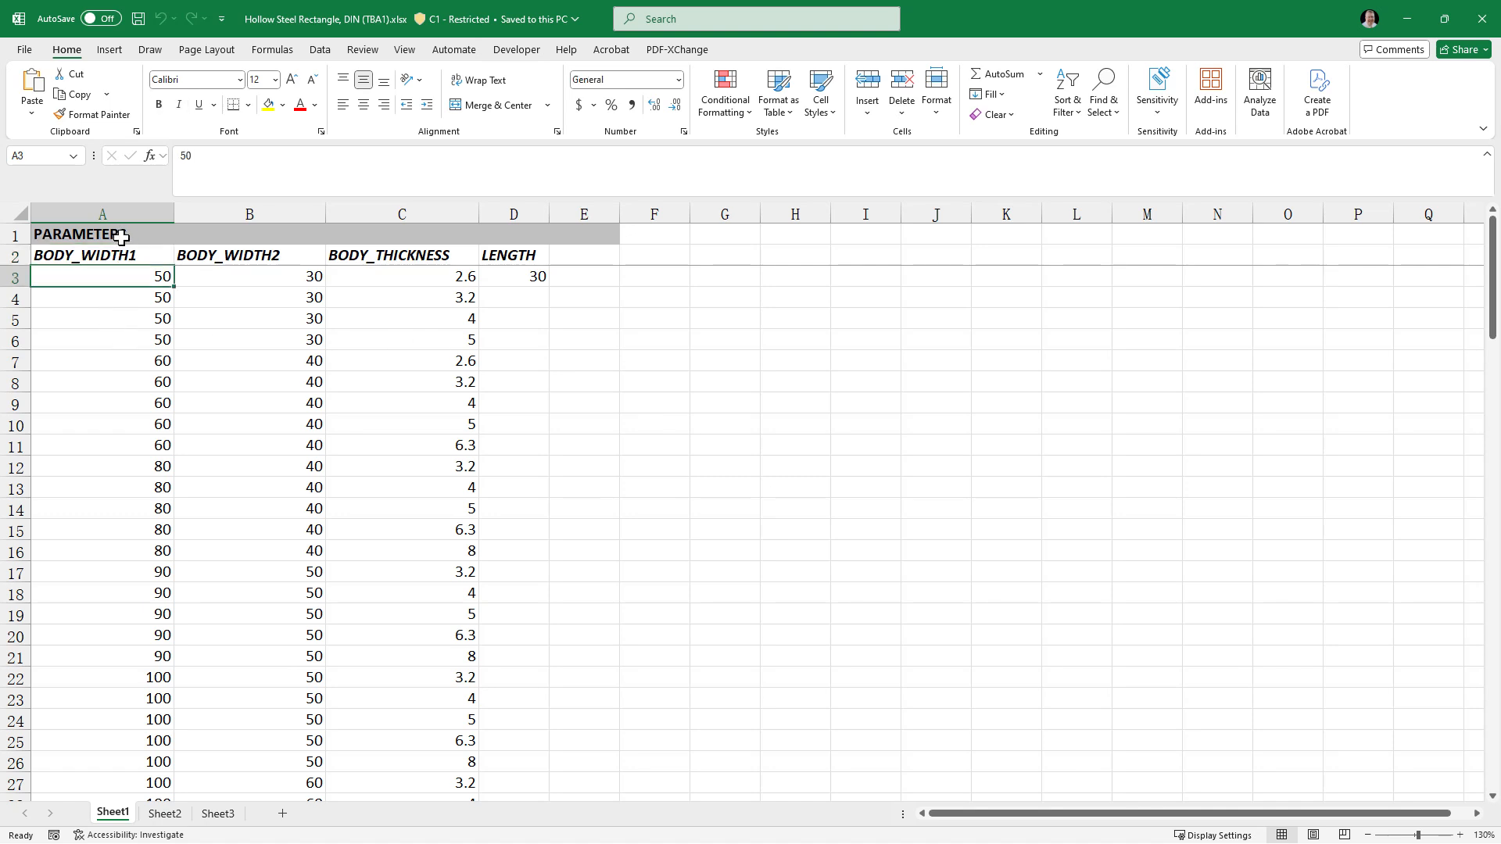
{"action": "left_click", "coordinate": [121, 237]}
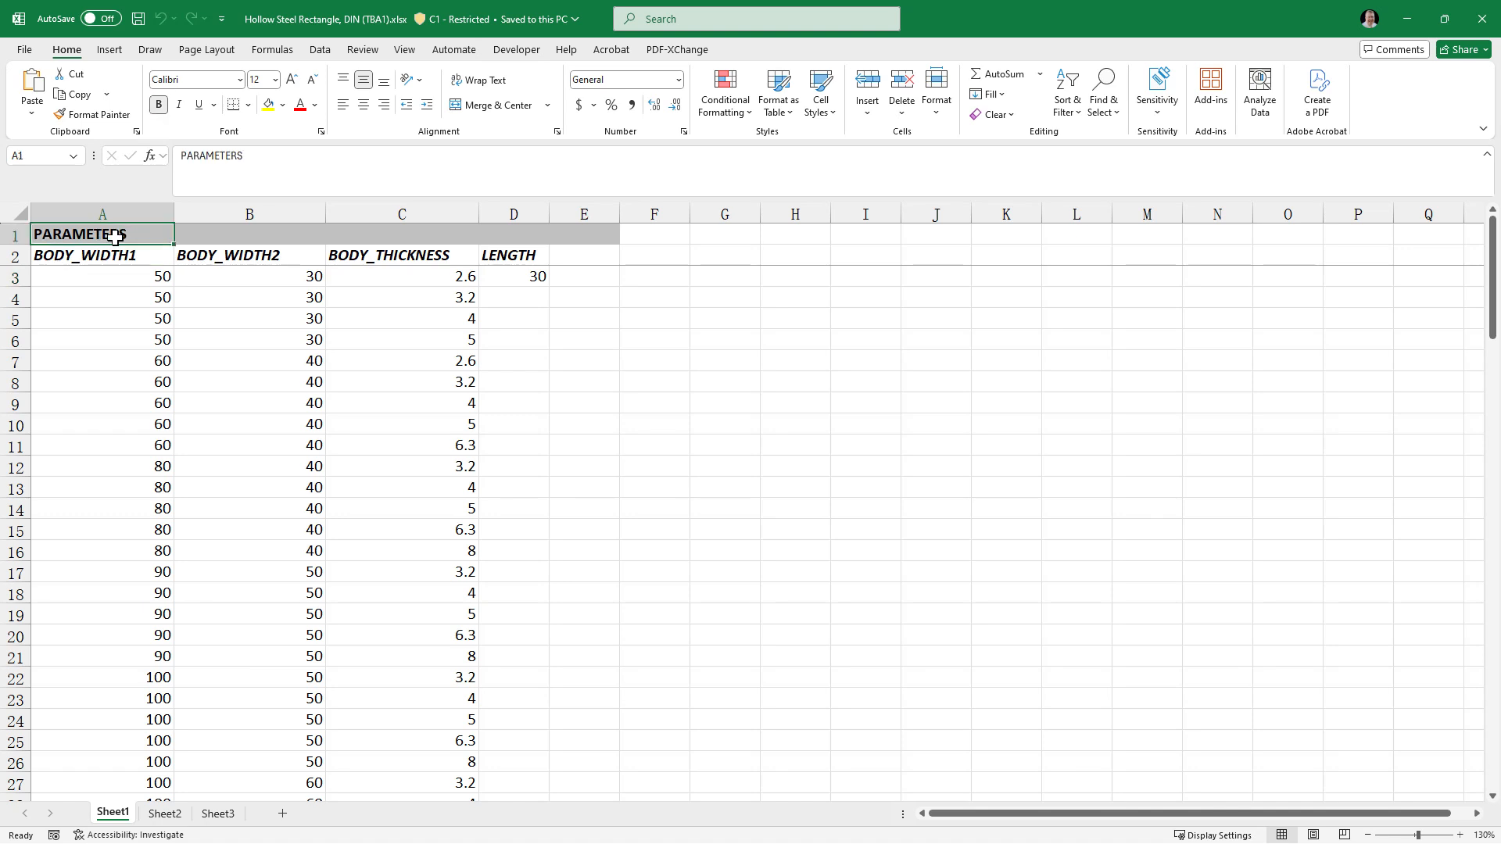
{"action": "left_click_drag", "start_coordinate": [125, 256], "coordinate": [87, 255]}
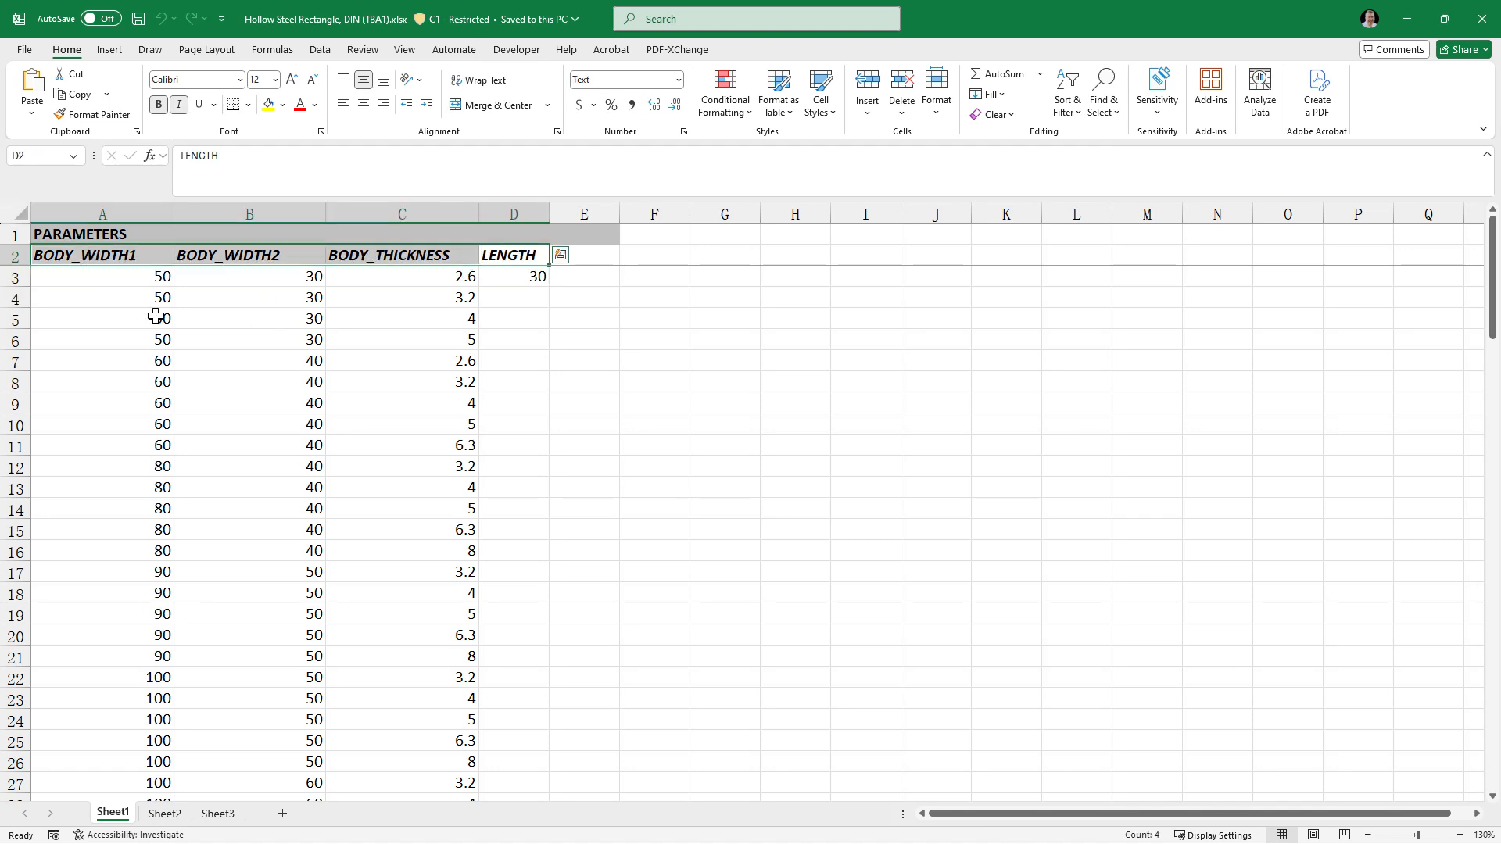
{"action": "scroll", "coordinate": [231, 466], "scroll_direction": "down", "scroll_amount": 14}
{"action": "scroll", "coordinate": [222, 602], "scroll_direction": "down", "scroll_amount": 16}
{"action": "left_click", "coordinate": [108, 684]}
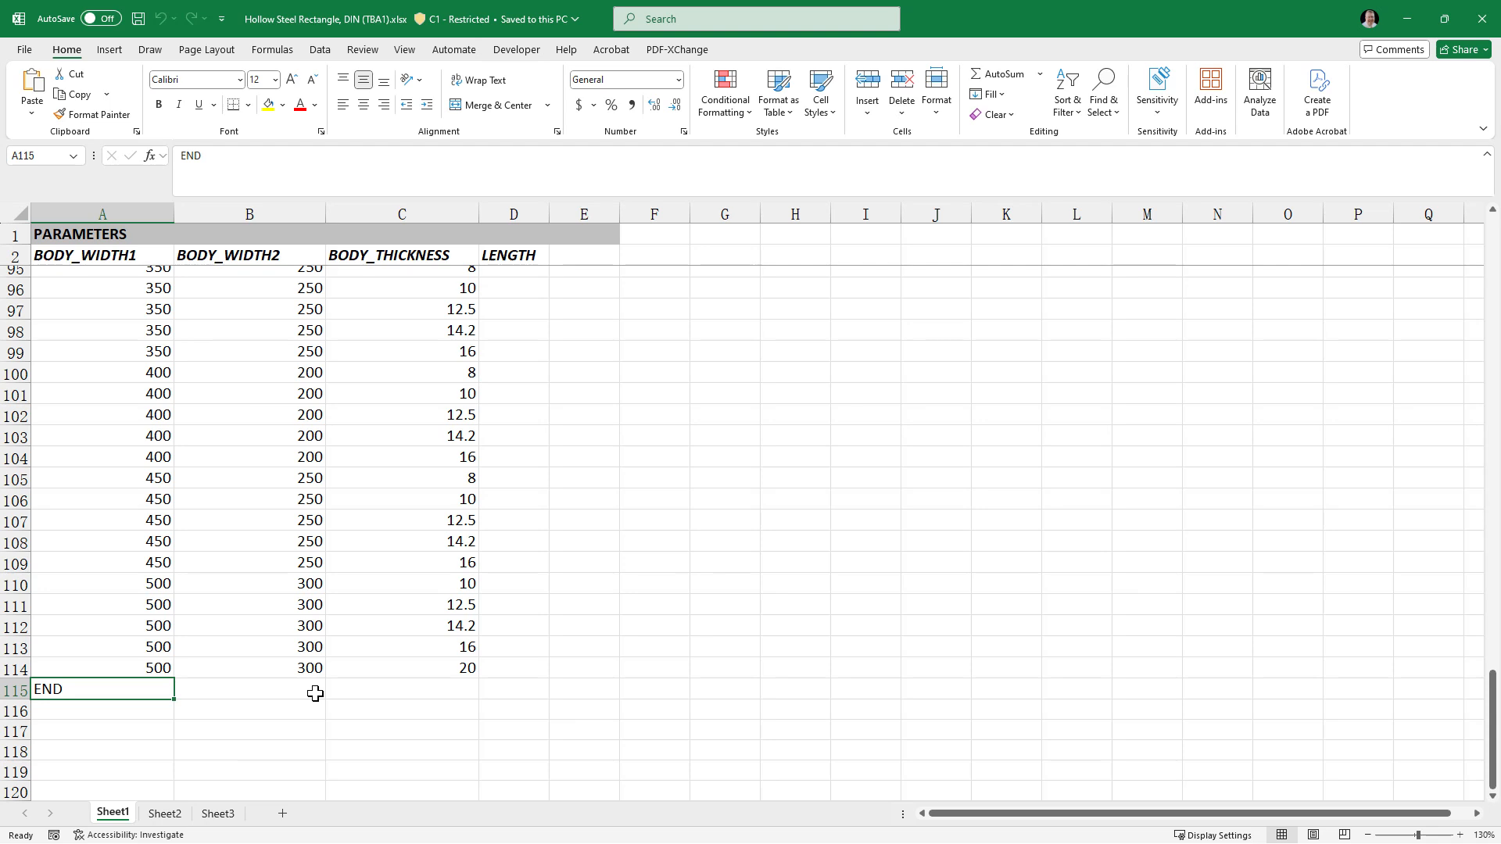
{"action": "scroll", "coordinate": [362, 557], "scroll_direction": "up", "scroll_amount": 20}
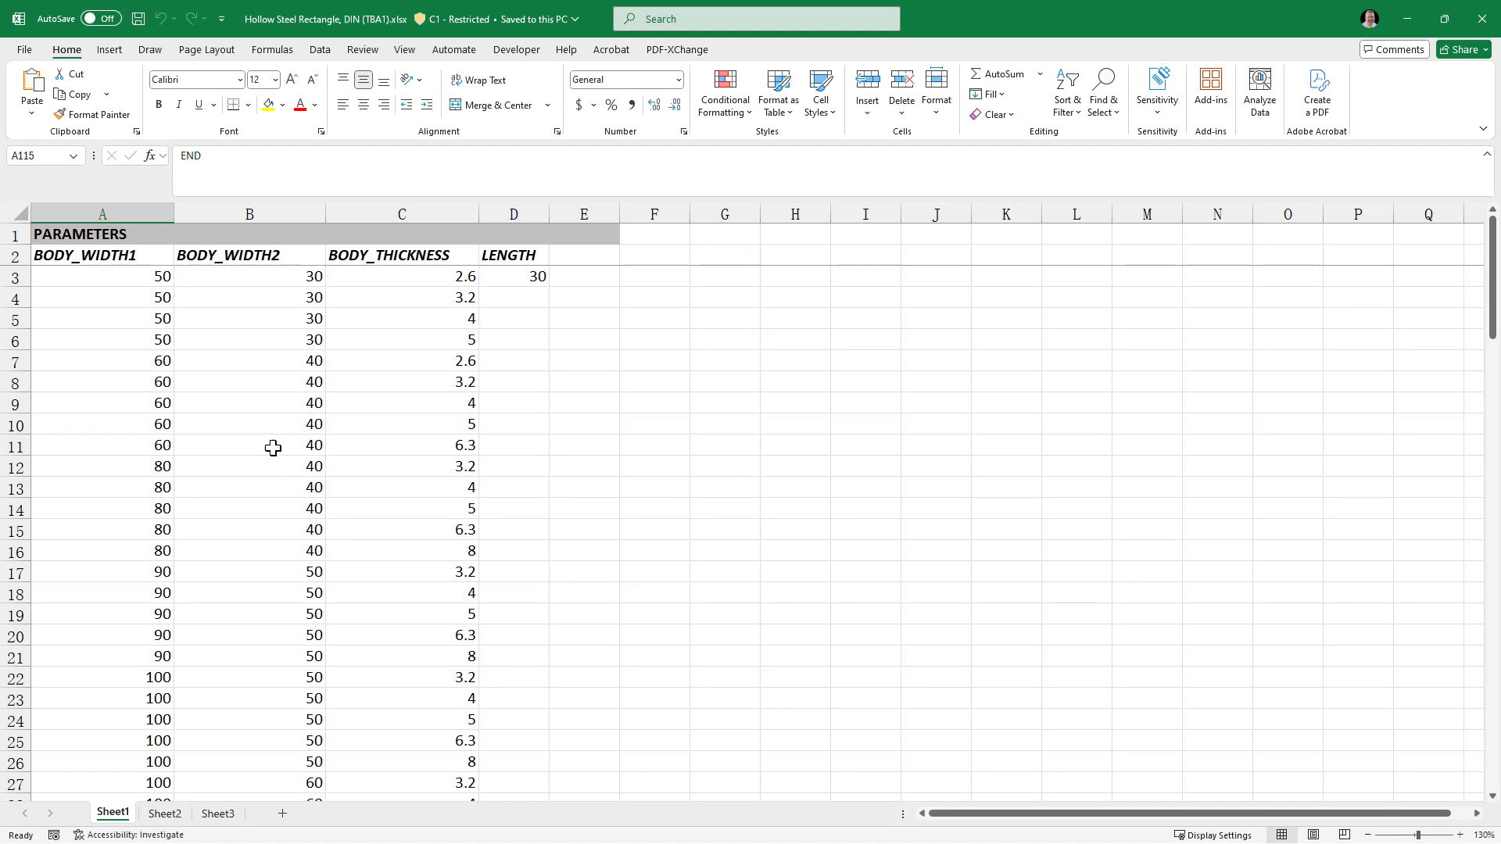
Examine how the TBA1 rows combine BODY_WIDTH1 and BODY_WIDTH2 values, comparing the 50 and 100 width groups.
{"action": "left_click_drag", "start_coordinate": [132, 278], "coordinate": [259, 345]}
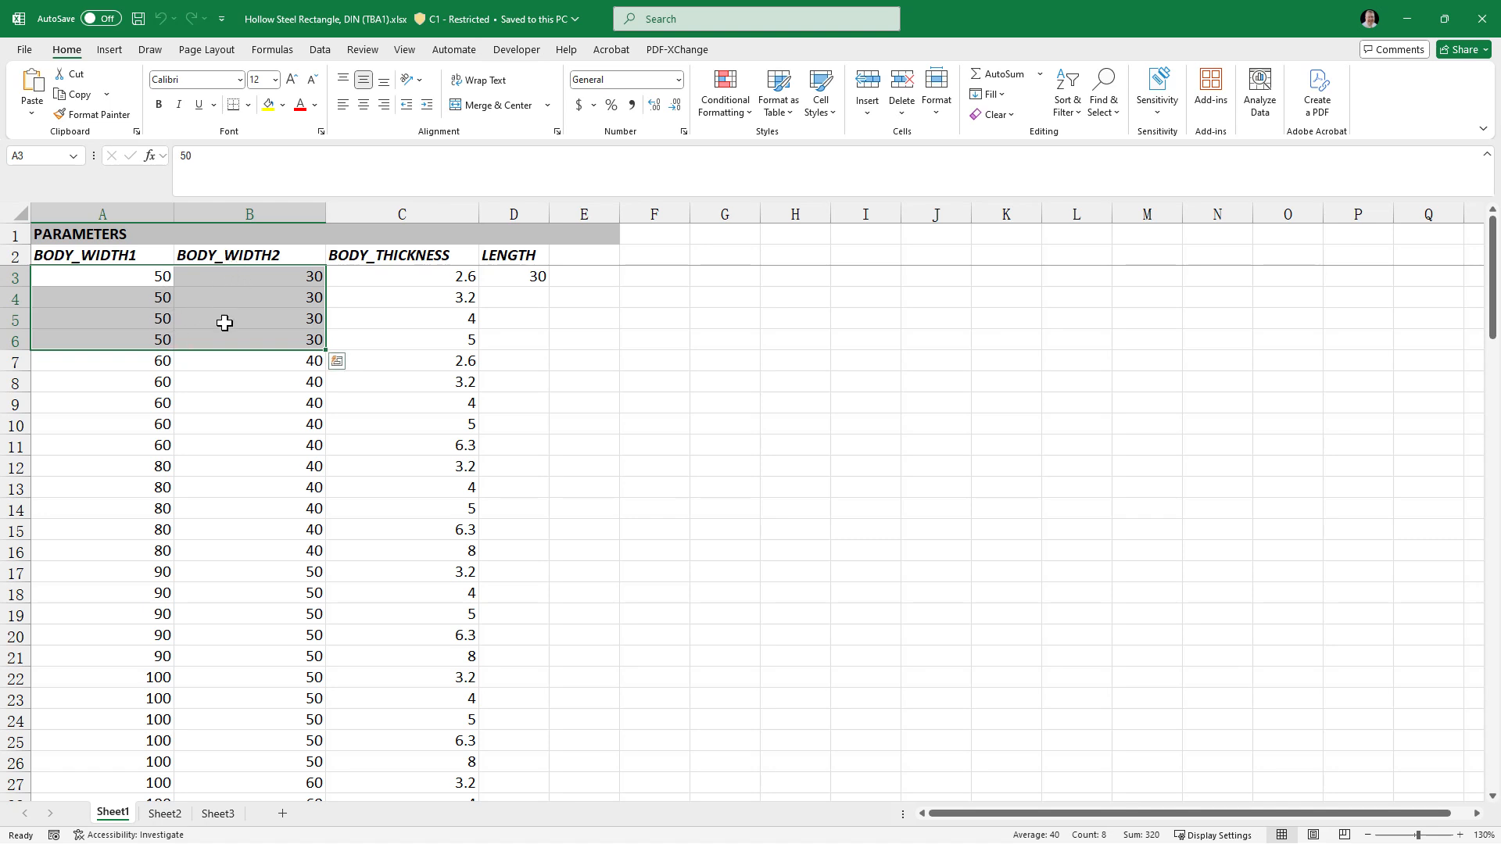
{"action": "scroll", "coordinate": [209, 360], "scroll_direction": "down", "scroll_amount": 4}
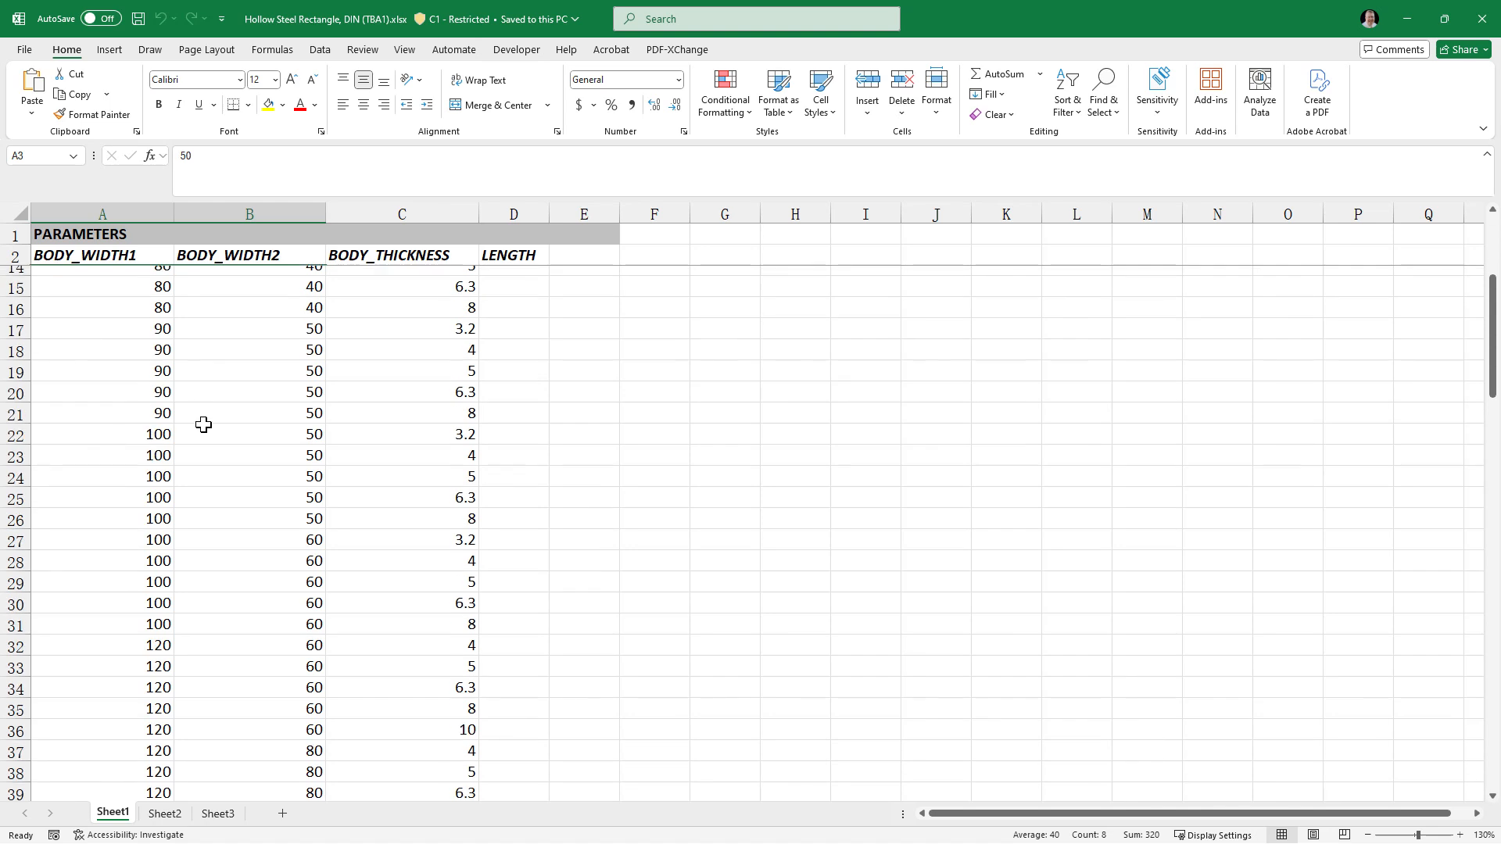
{"action": "left_click_drag", "start_coordinate": [158, 432], "coordinate": [266, 617]}
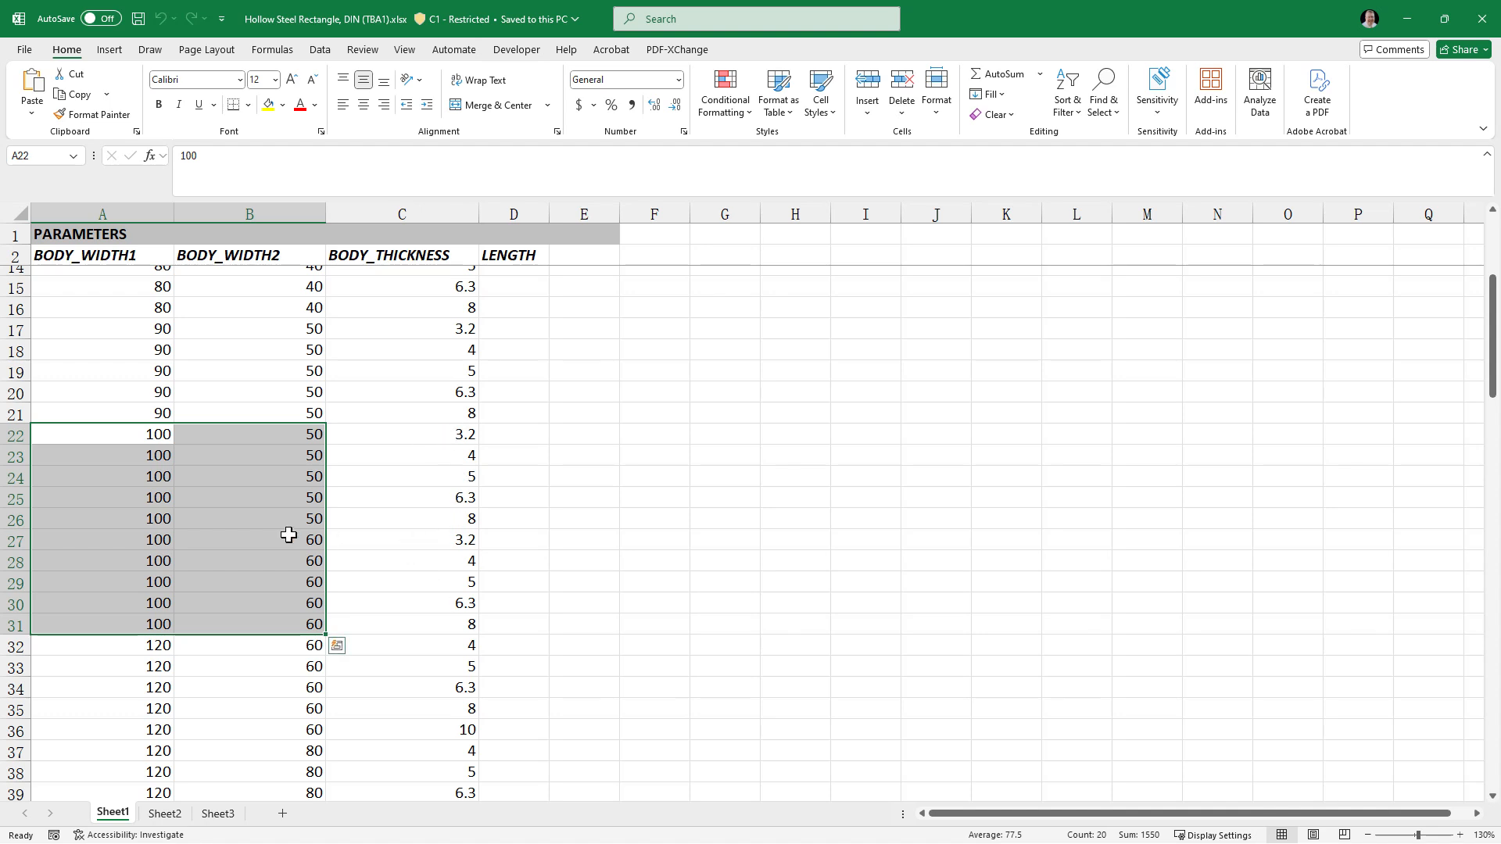
{"action": "left_click", "coordinate": [250, 522]}
{"action": "scroll", "coordinate": [157, 547], "scroll_direction": "down", "scroll_amount": 20}
{"action": "scroll", "coordinate": [143, 573], "scroll_direction": "up", "scroll_amount": 14}
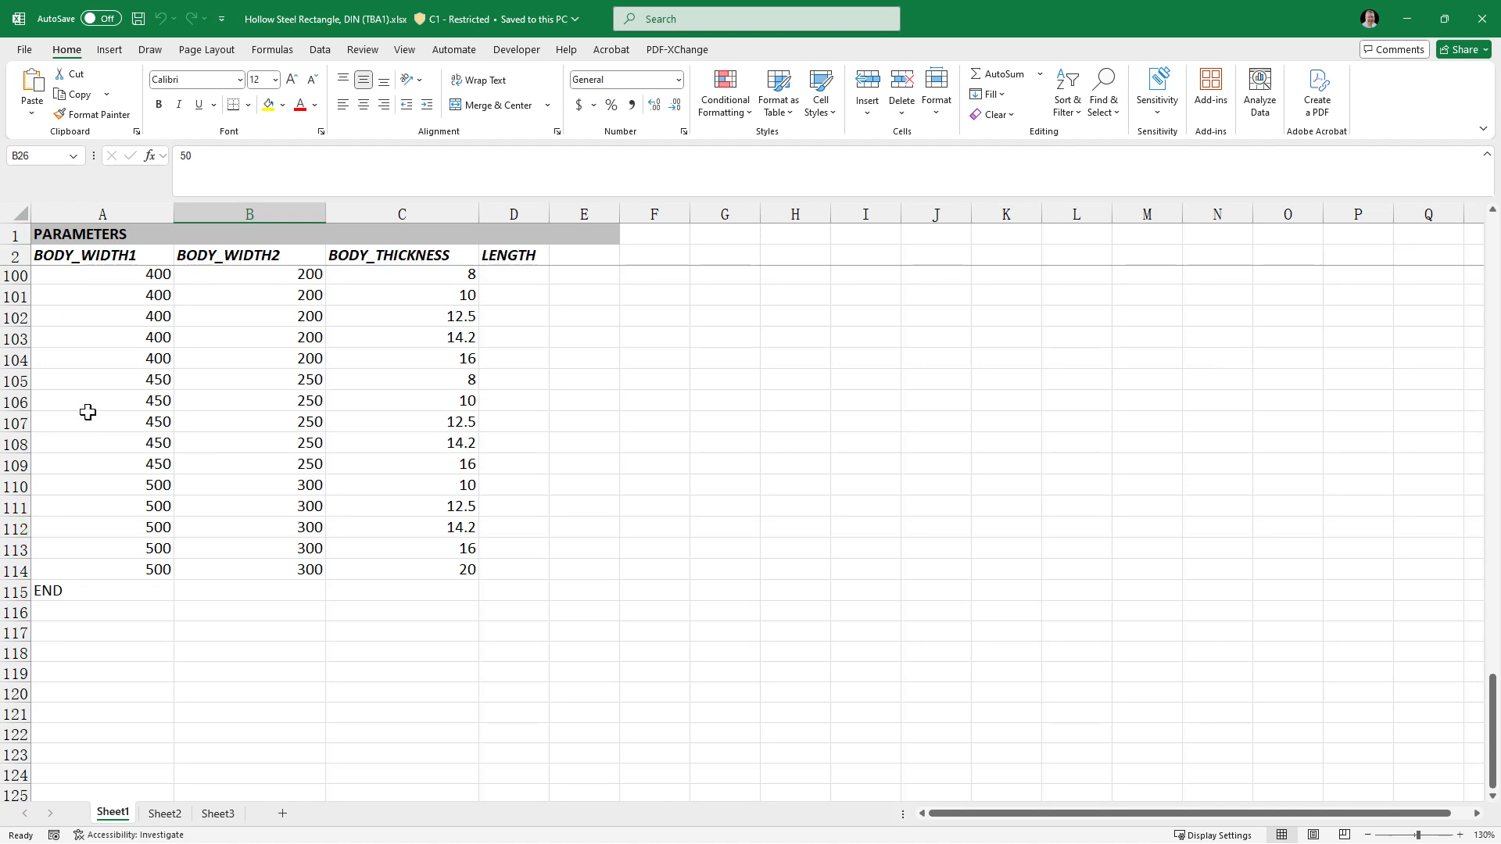
{"action": "scroll", "coordinate": [137, 491], "scroll_direction": "up", "scroll_amount": 20}
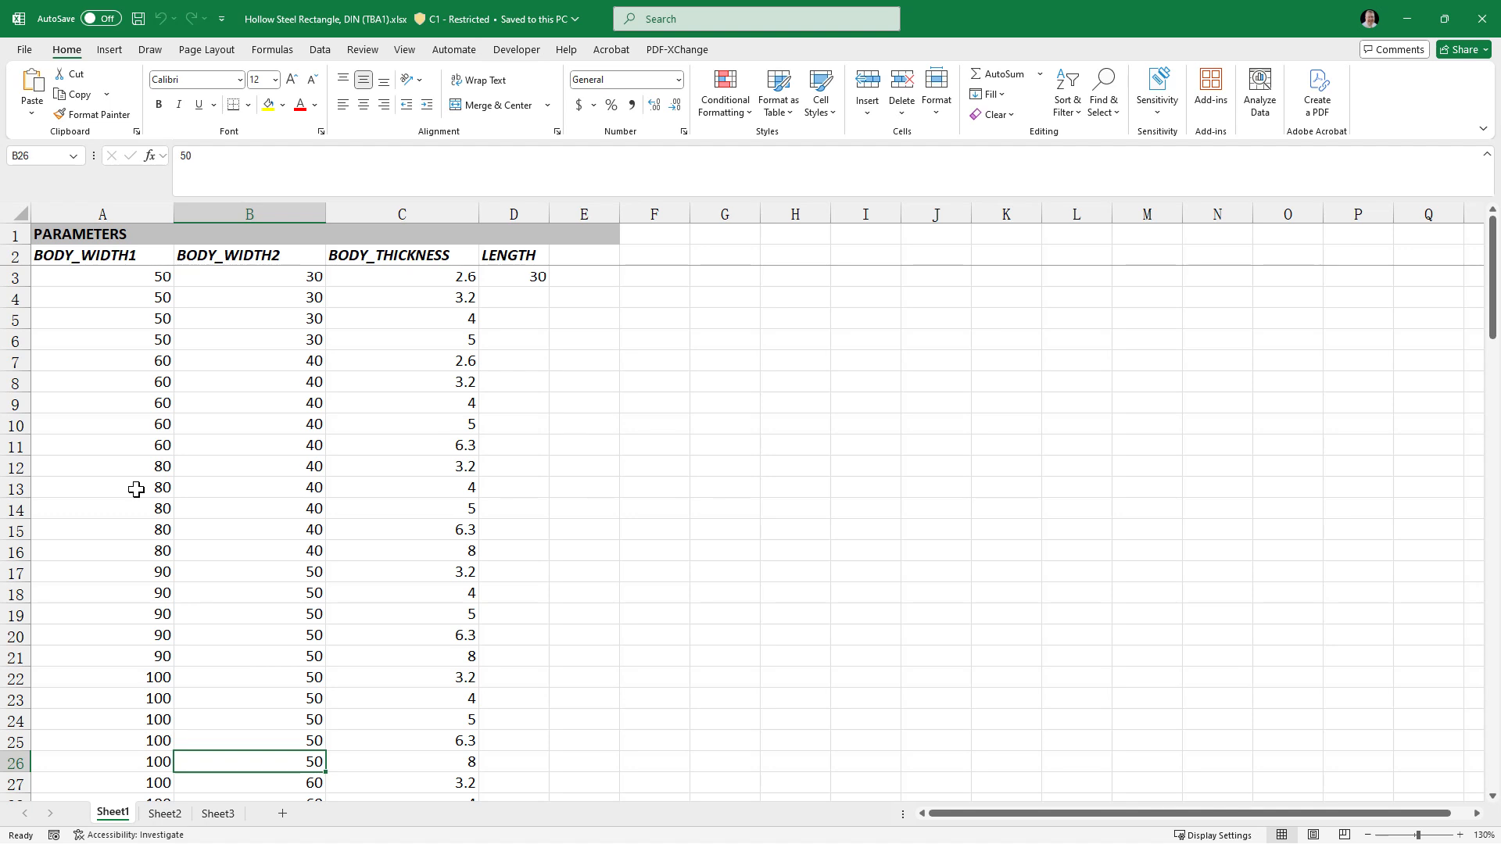
{"action": "left_click", "coordinate": [137, 490]}
{"action": "left_click", "coordinate": [100, 334]}
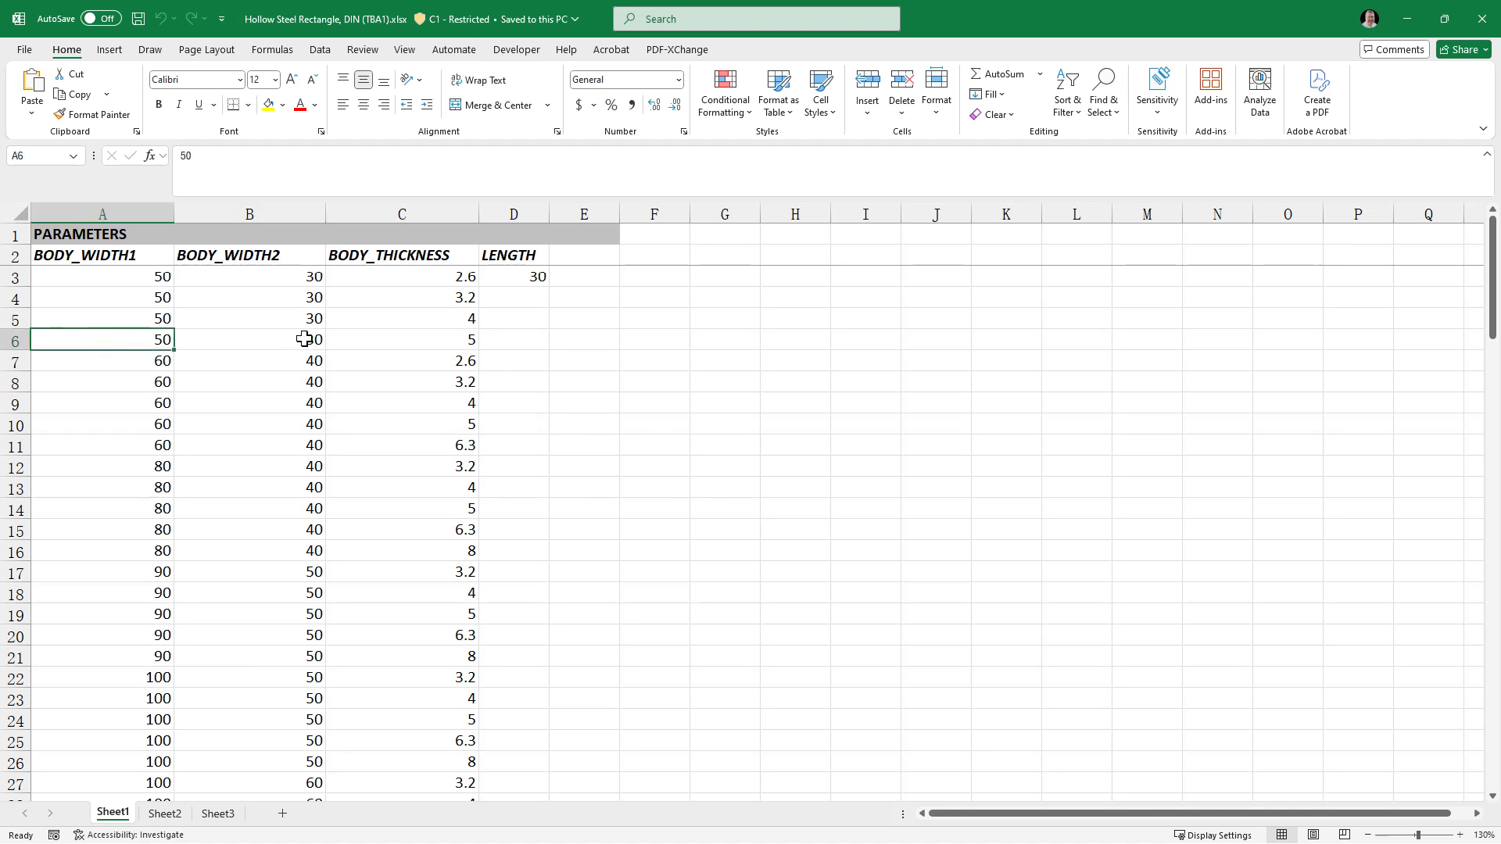
Try filling the LENGTH value of 30 down the column from D3 to D20, and undo the fill.
{"action": "left_click", "coordinate": [511, 280]}
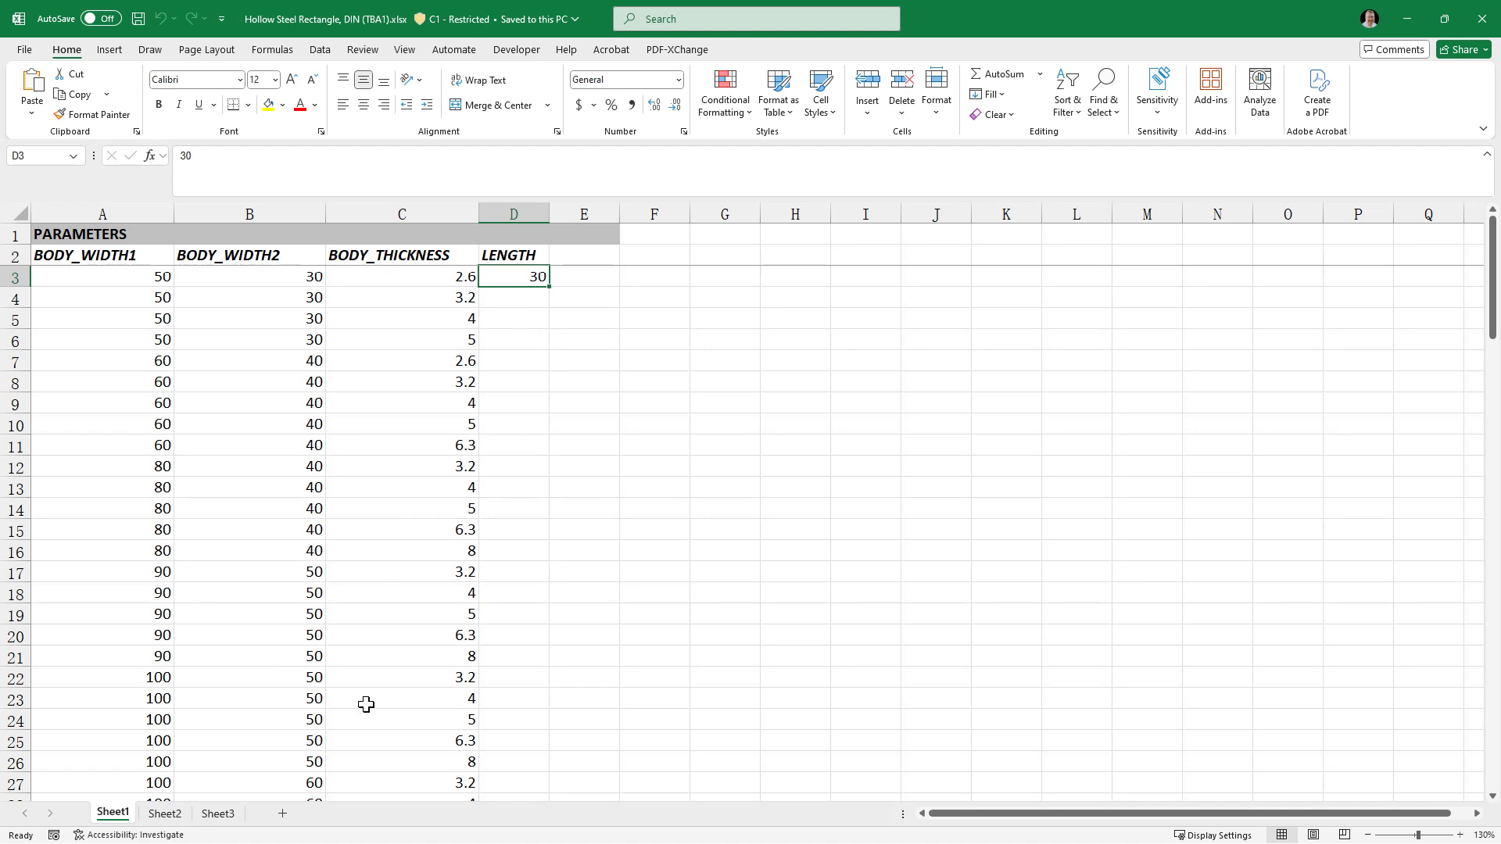
{"action": "left_click_drag", "start_coordinate": [548, 286], "coordinate": [546, 641]}
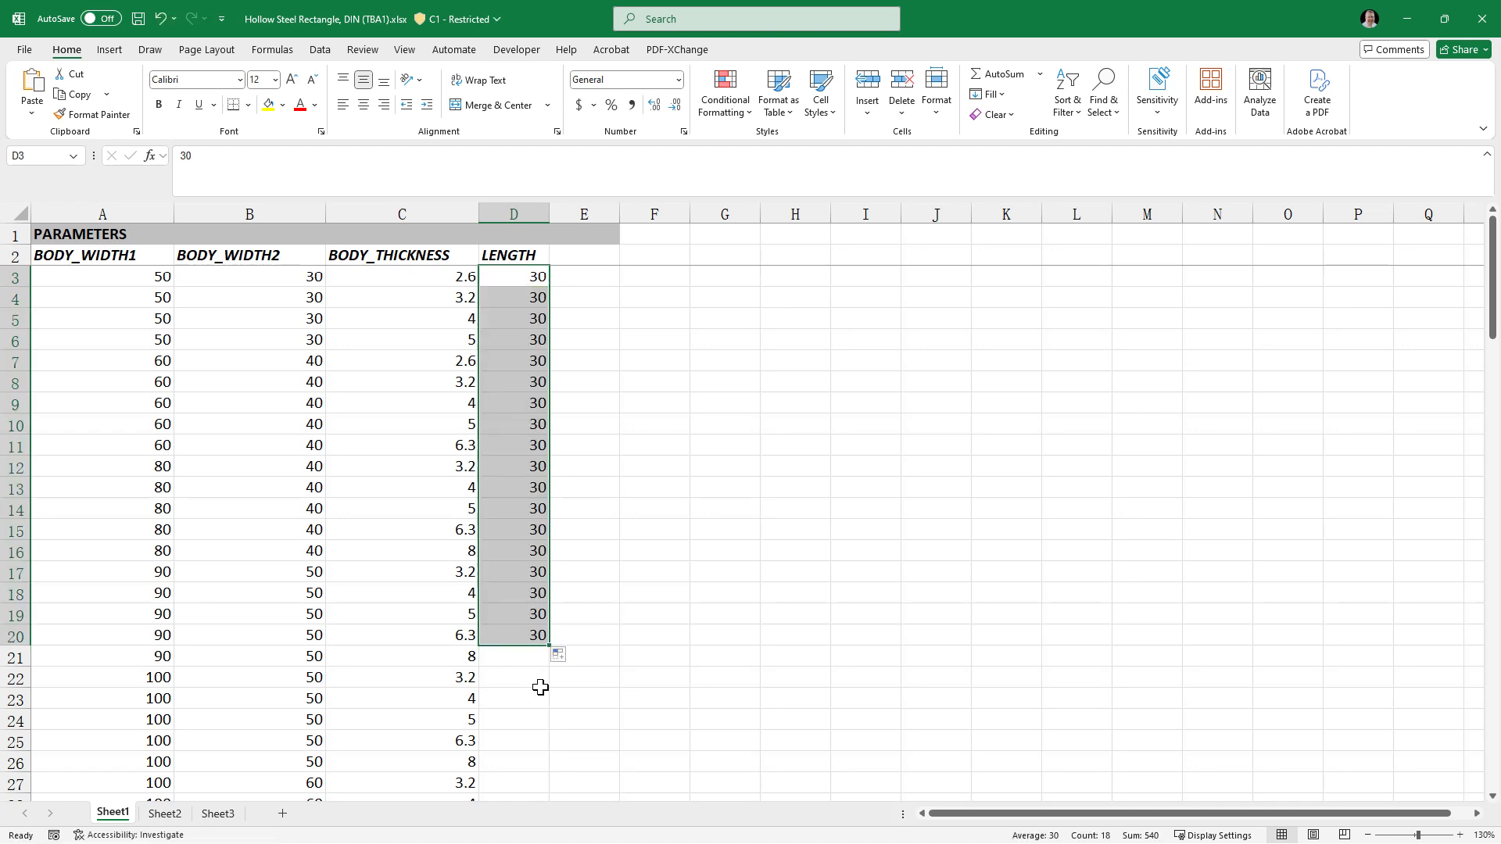
{"action": "key", "text": "ctrl+z"}
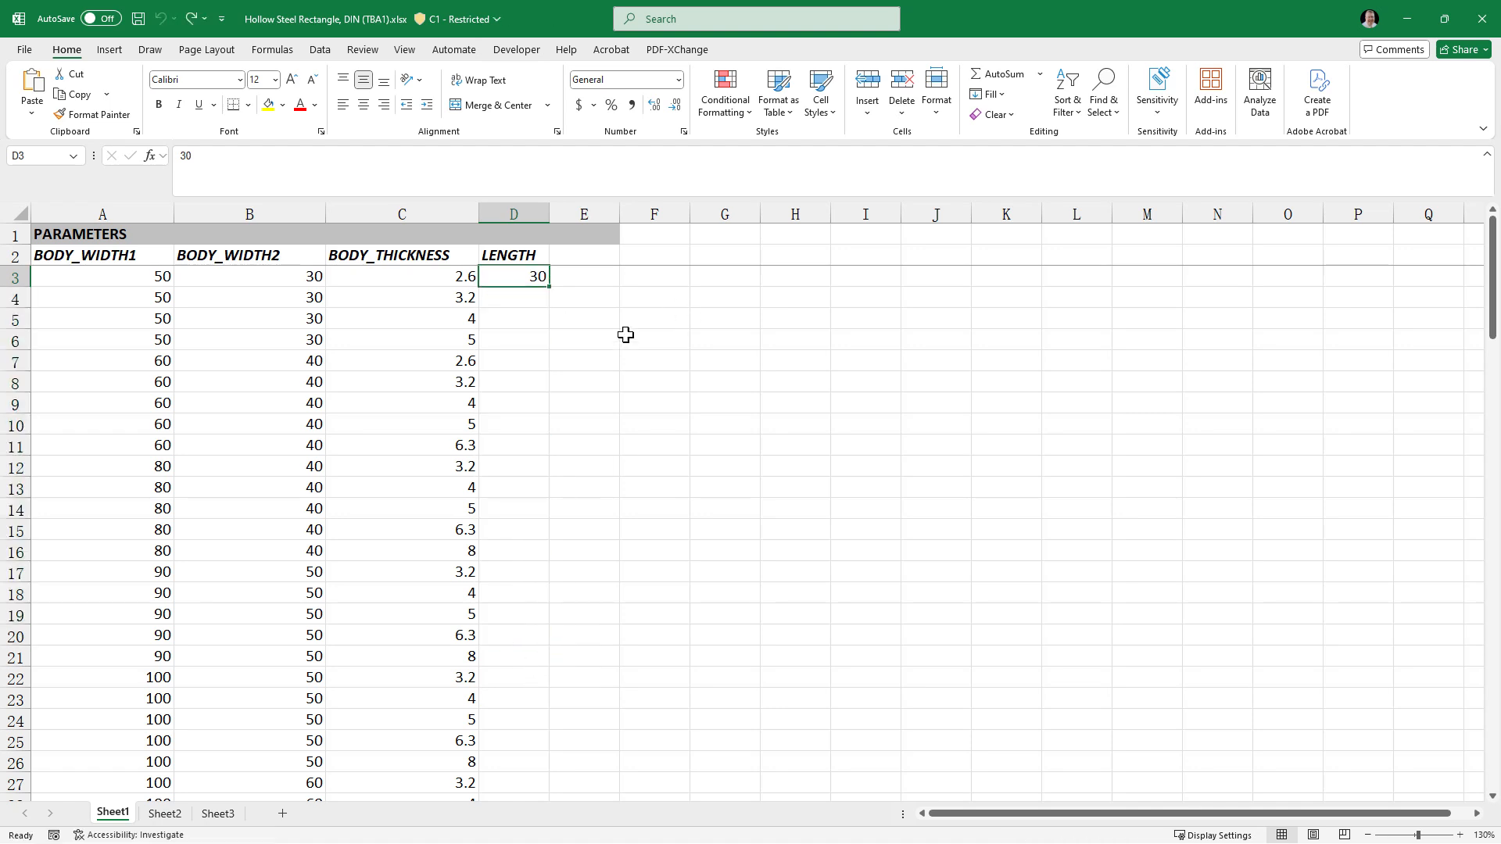
{"action": "left_click", "coordinate": [551, 374]}
{"action": "left_click", "coordinate": [509, 280]}
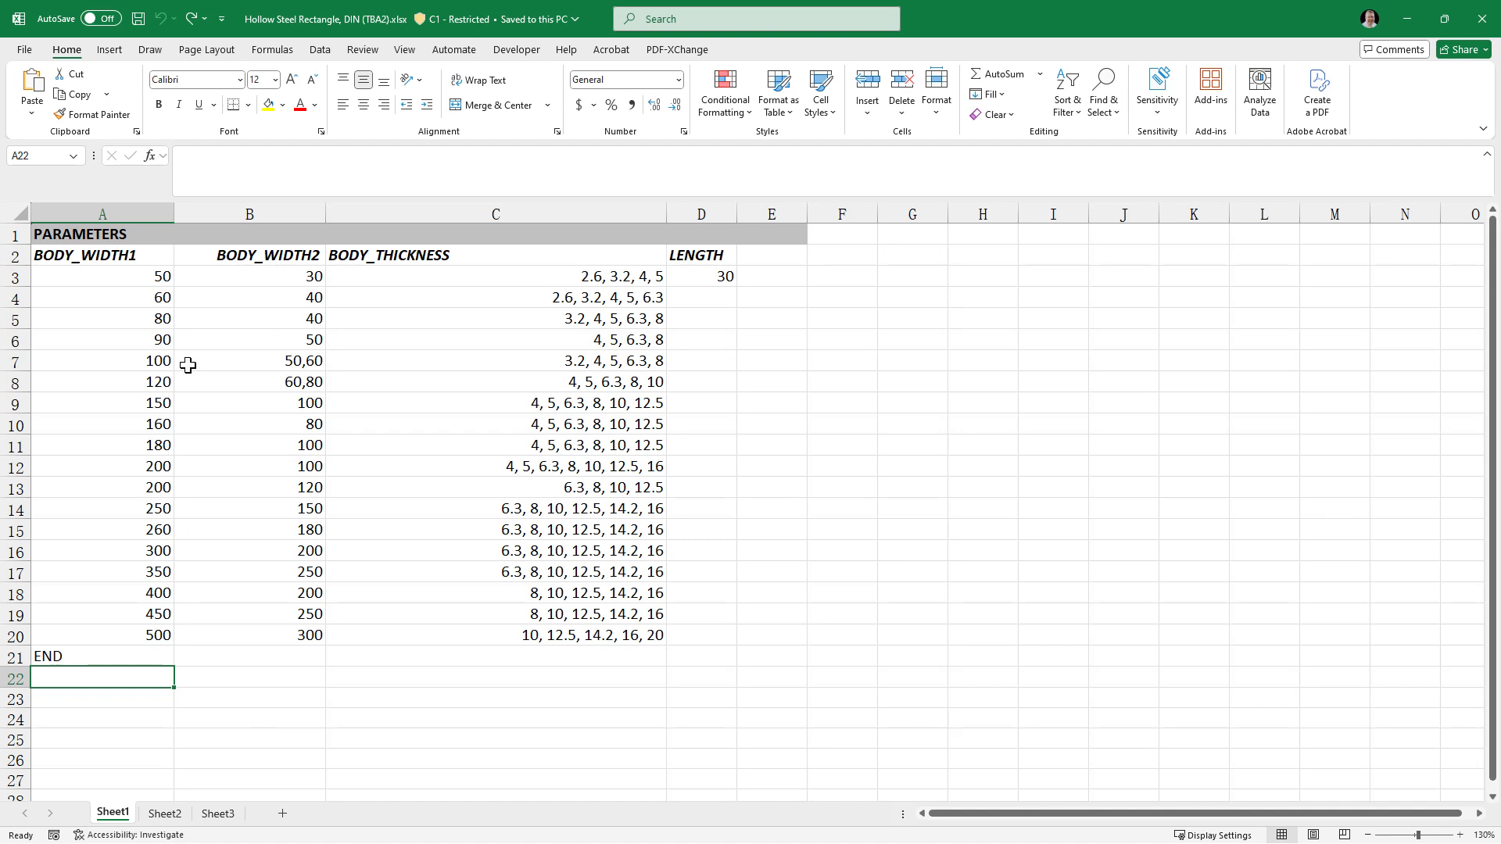
Examine the comma-separated BODY_WIDTH2 and BODY_THICKNESS options for BODY_WIDTH1 100 and 120 in the TBA2 workbook.
{"action": "left_click", "coordinate": [138, 360]}
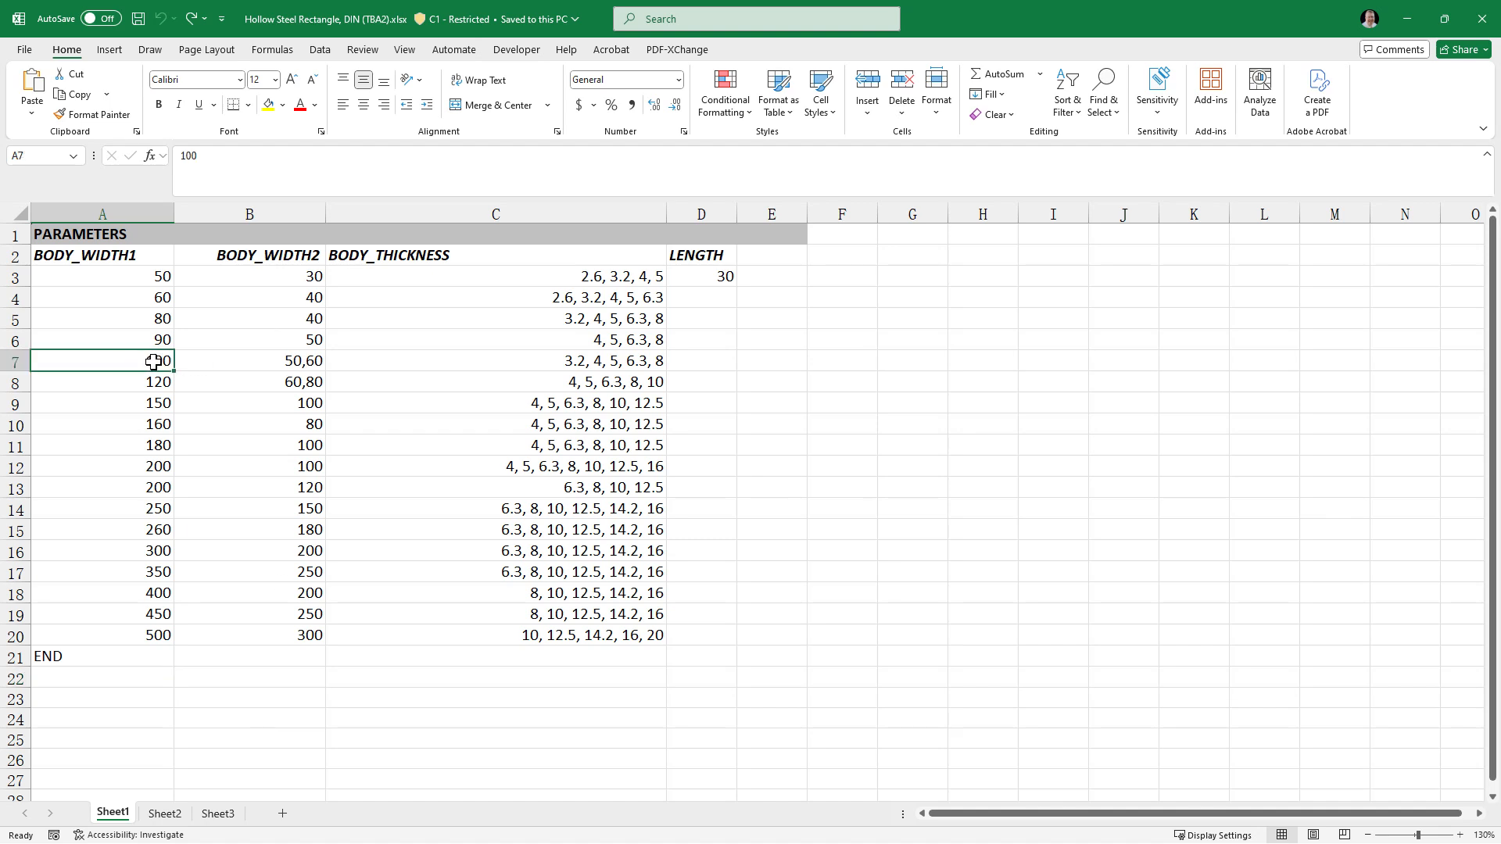
{"action": "left_click", "coordinate": [295, 360]}
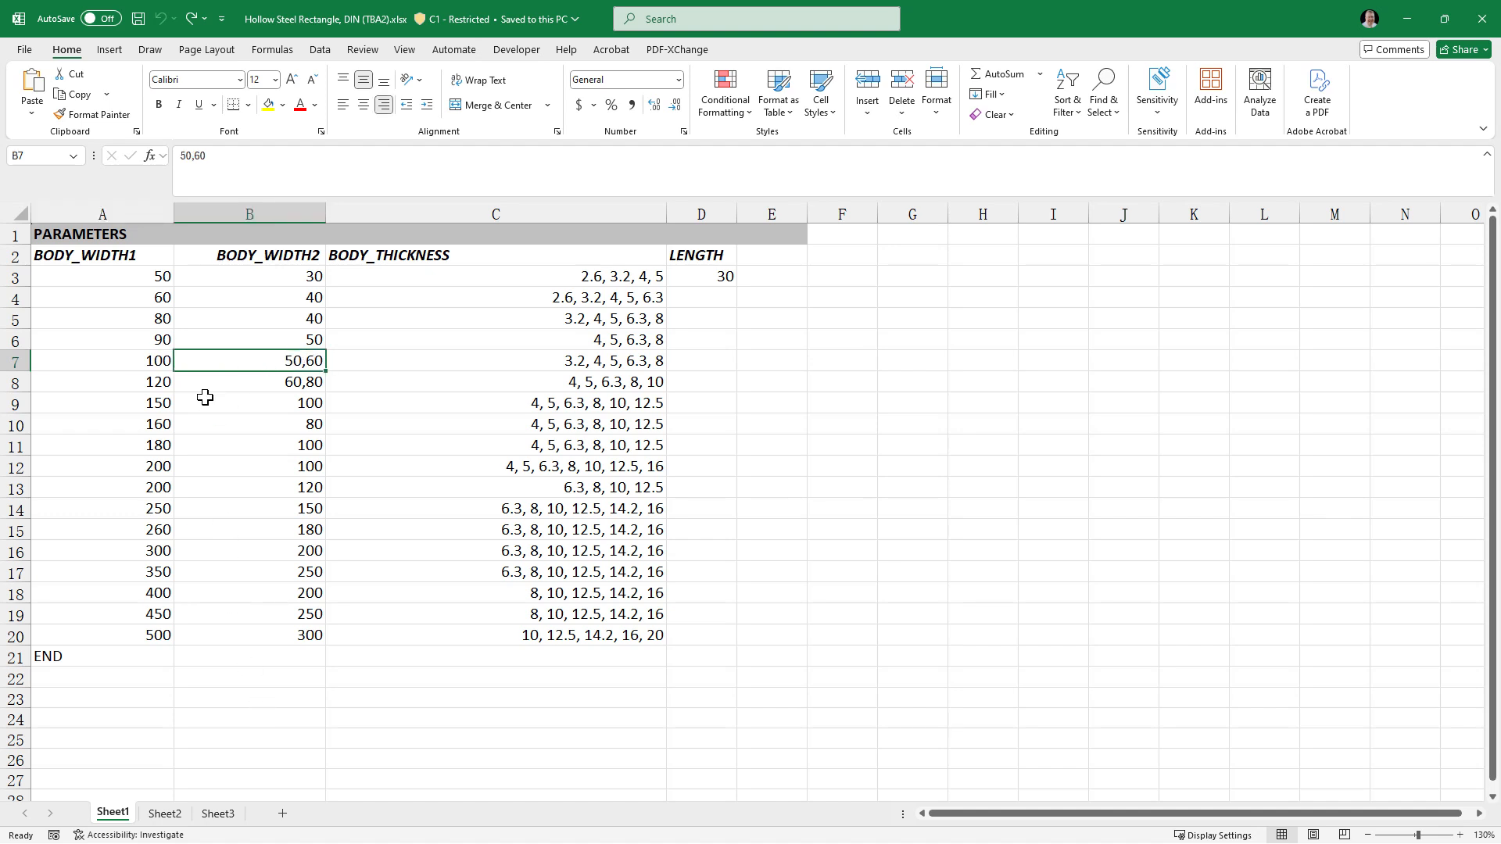
{"action": "left_click", "coordinate": [136, 365]}
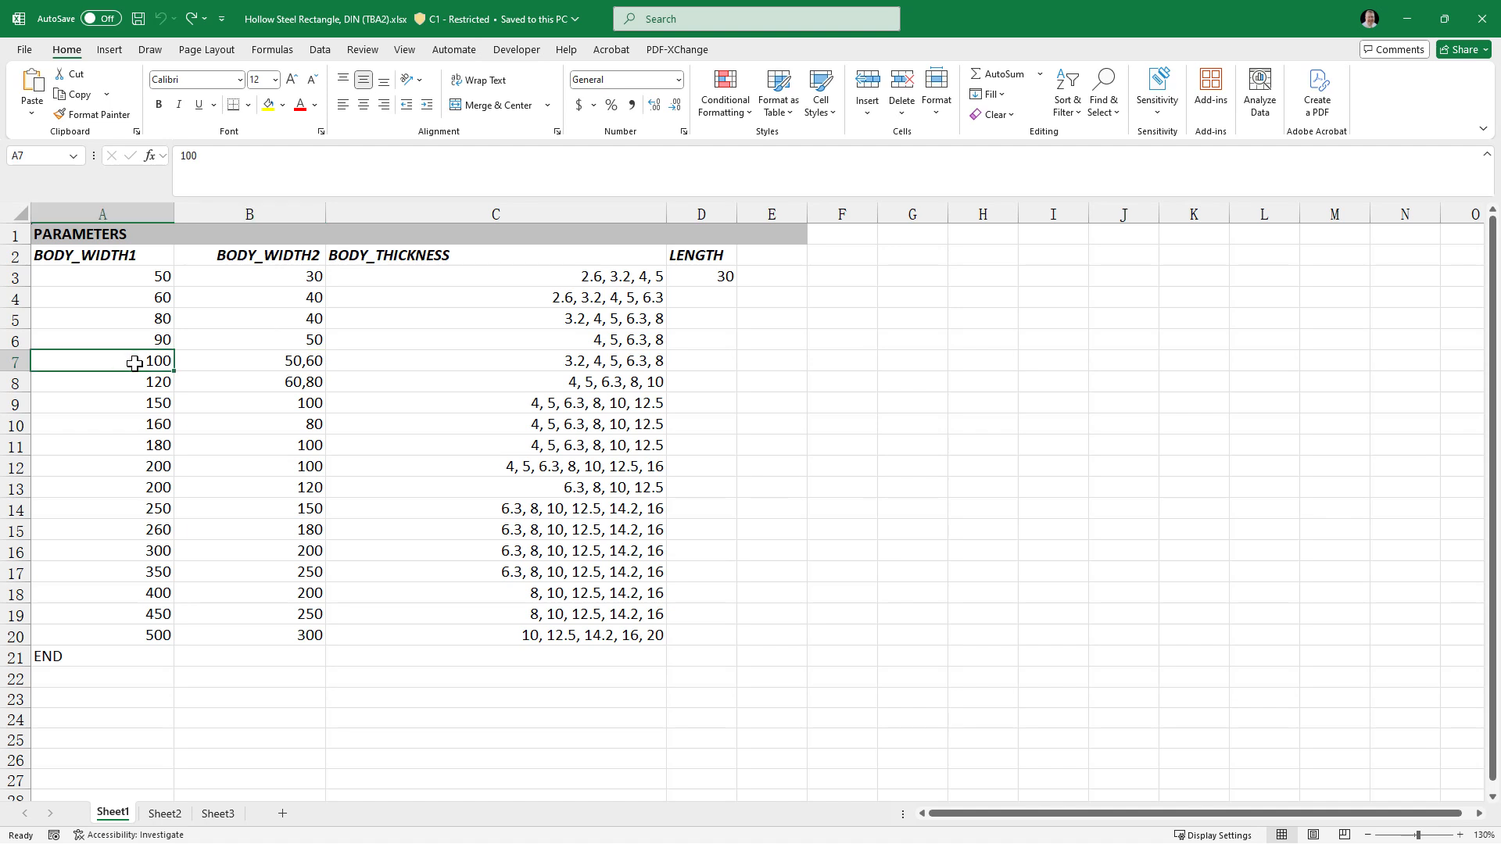
{"action": "left_click", "coordinate": [237, 363]}
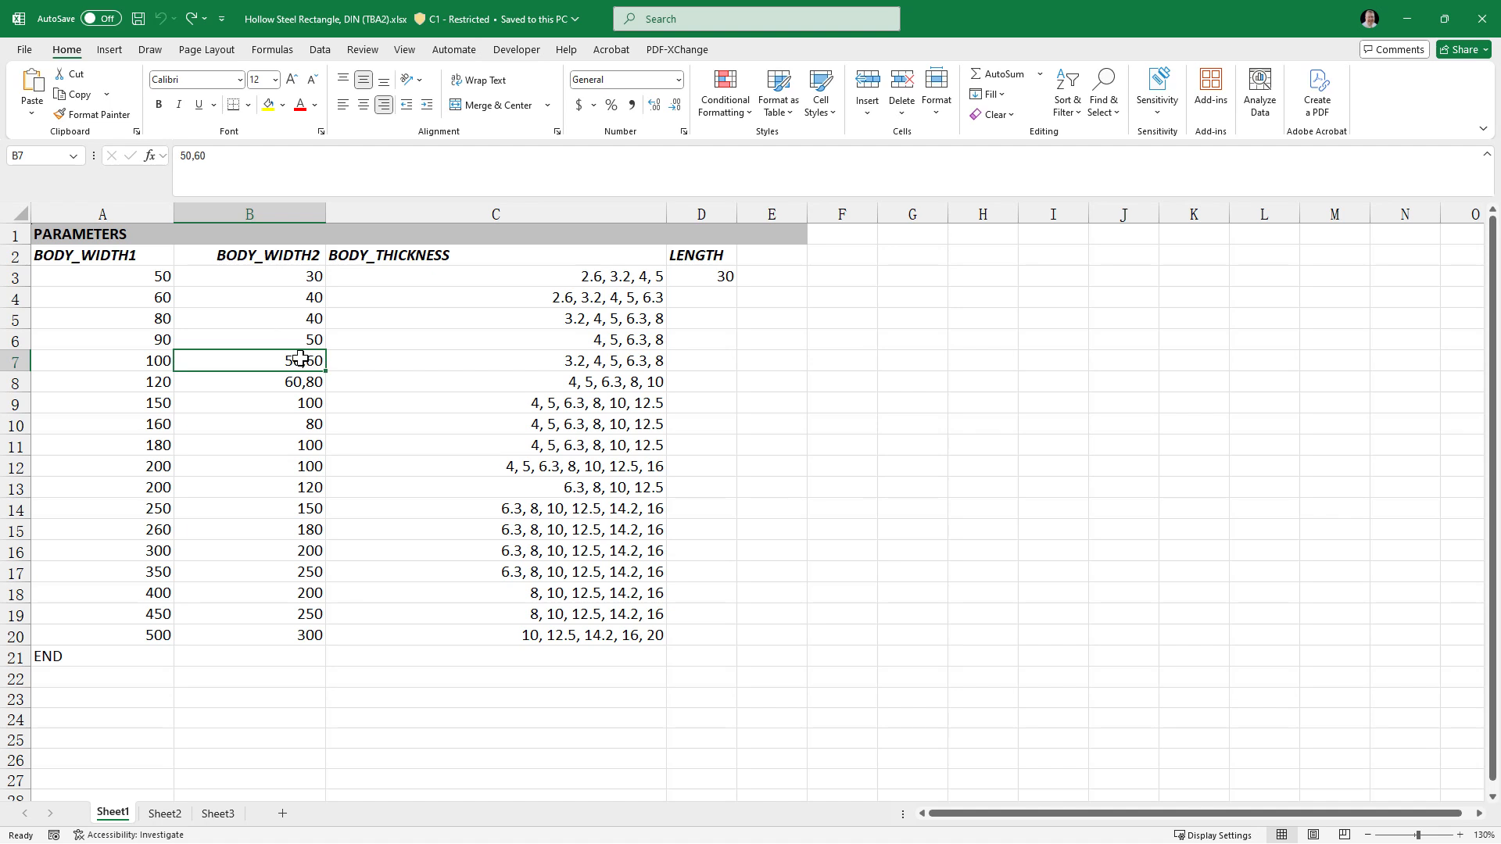
{"action": "left_click", "coordinate": [359, 358]}
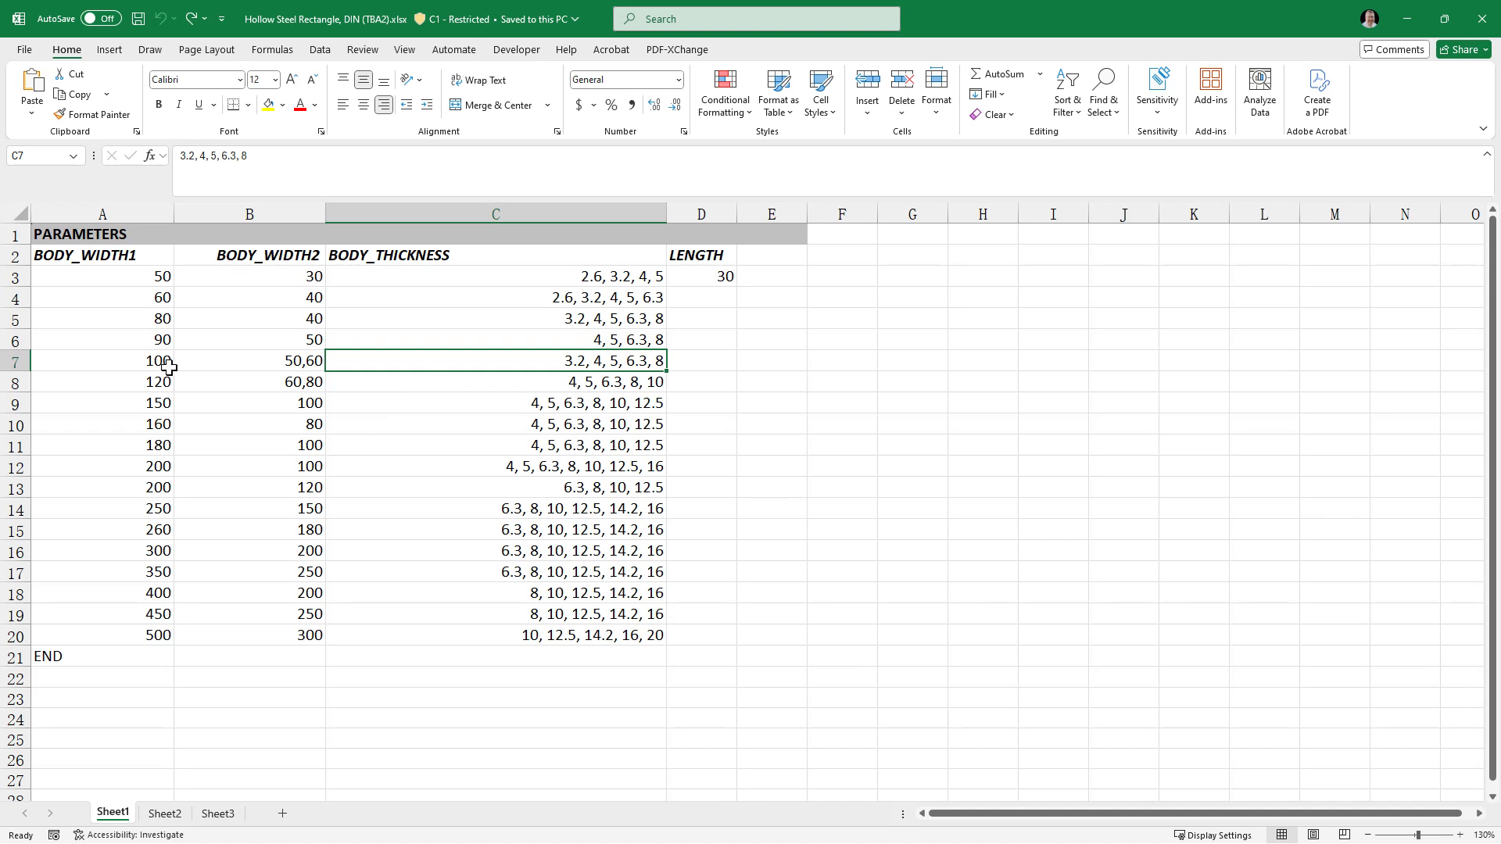
{"action": "left_click", "coordinate": [145, 380]}
{"action": "left_click", "coordinate": [266, 379]}
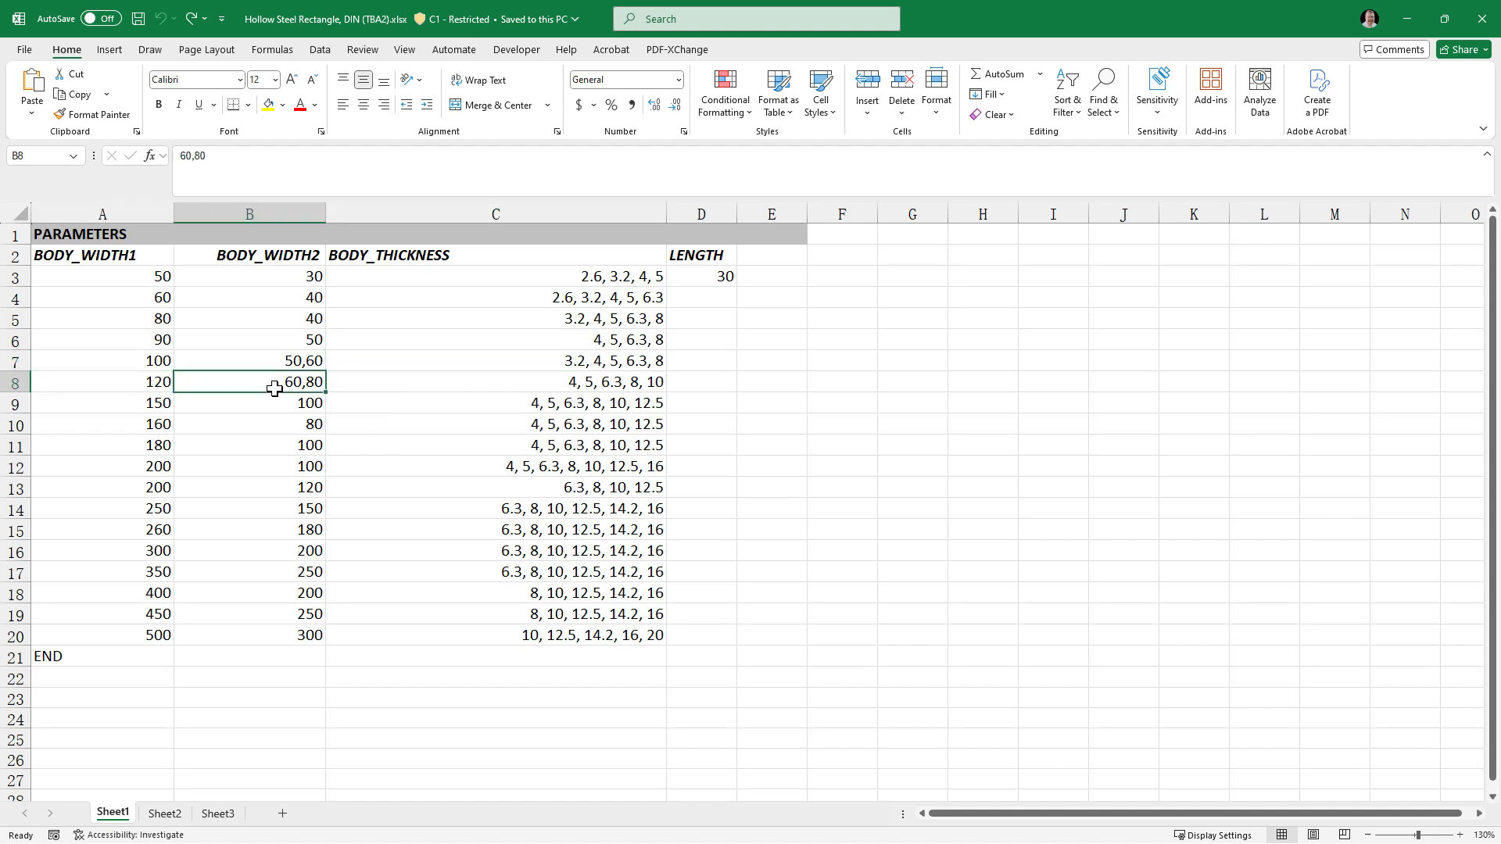
{"action": "left_click", "coordinate": [386, 385]}
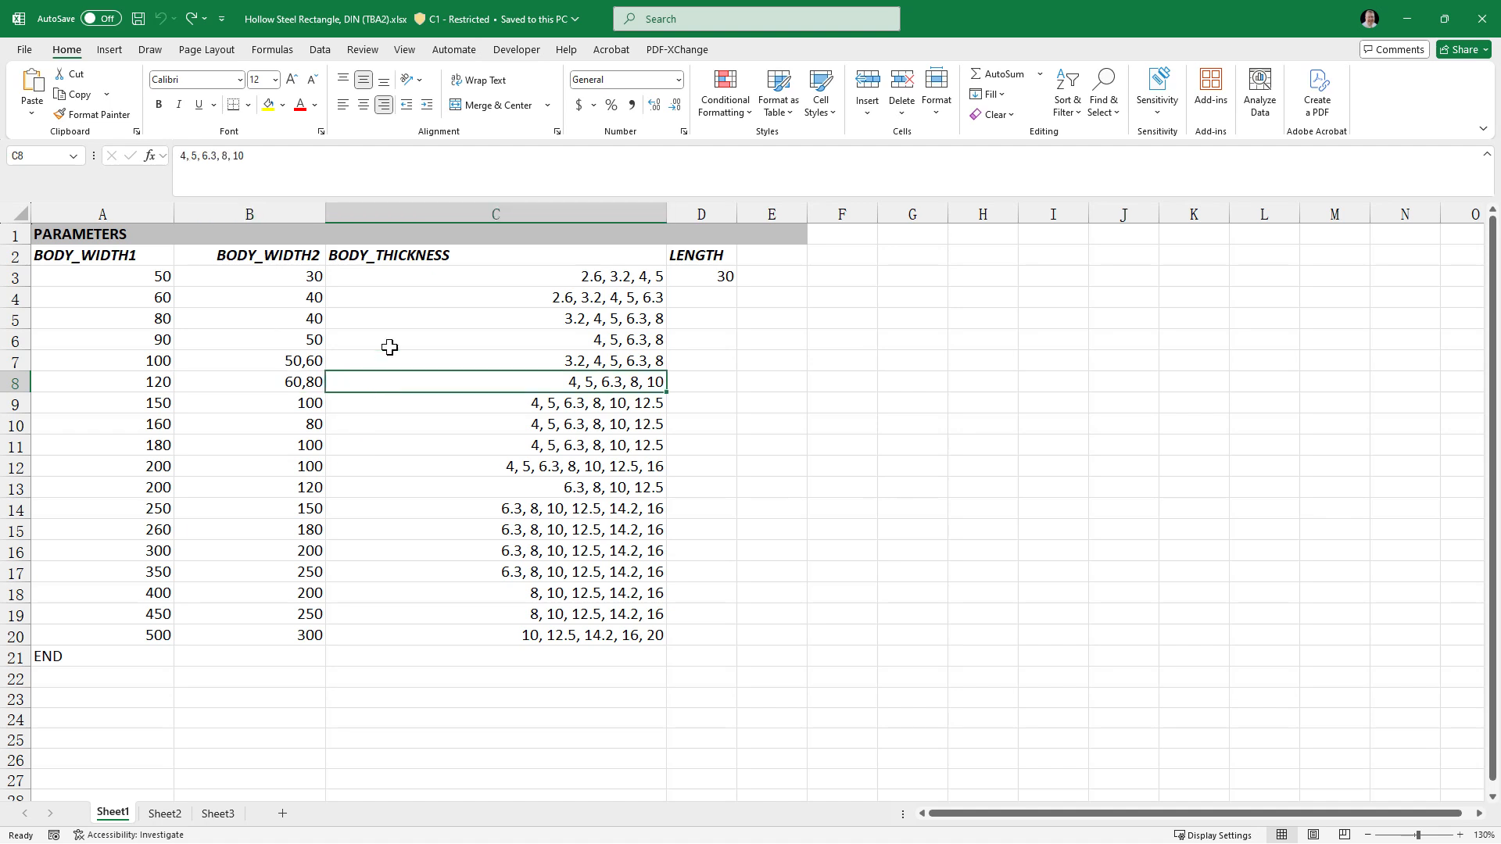
Compare the single TBA2 row for BODY_WIDTH1 100 with rows 22 to 31 in TBA1, and check TBA2's LENGTH cell.
{"action": "left_click", "coordinate": [419, 278]}
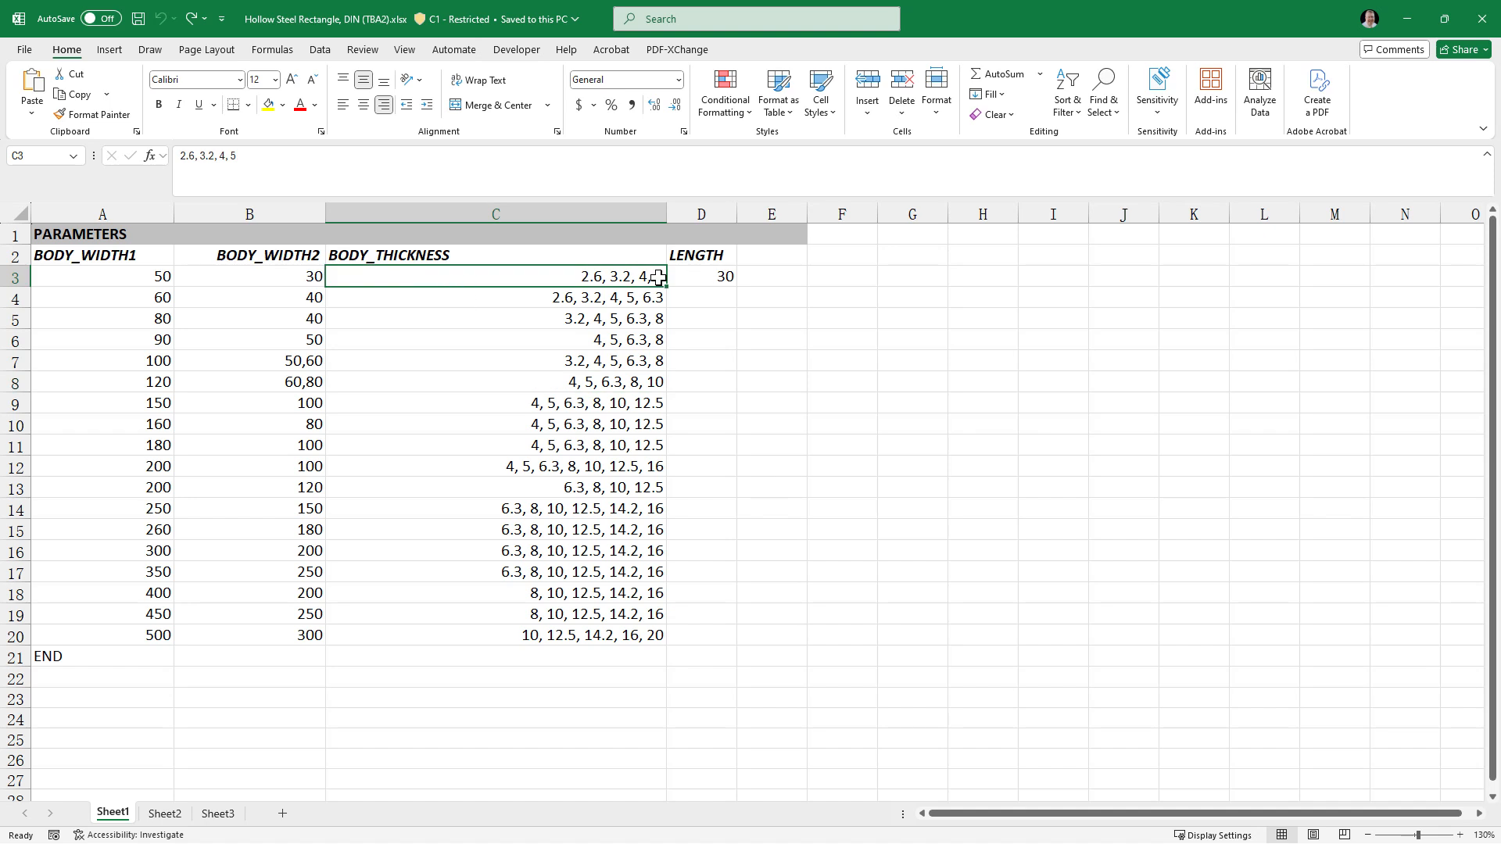
{"action": "left_click", "coordinate": [27, 278]}
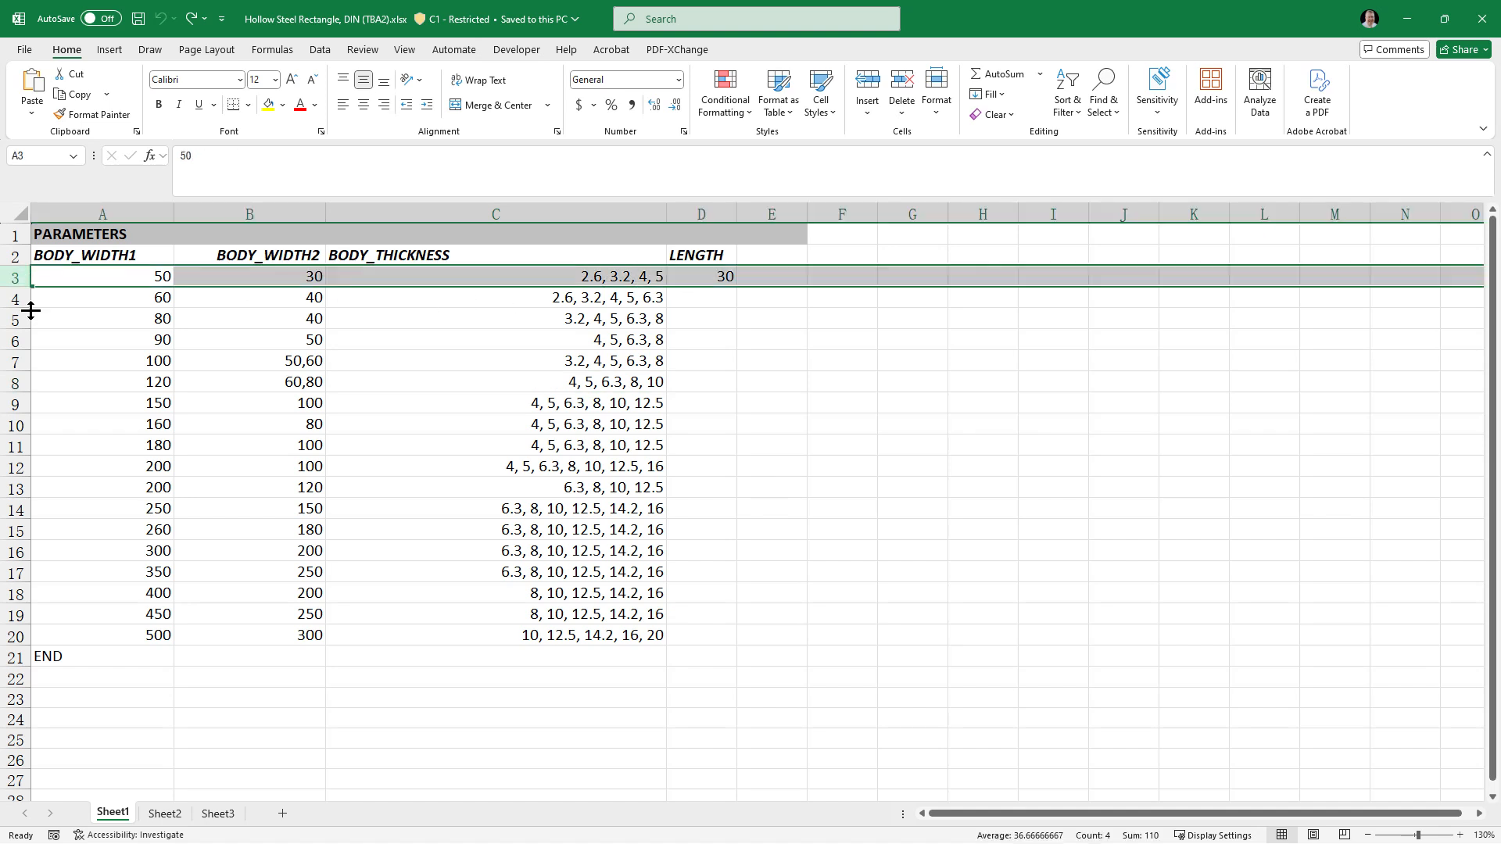
{"action": "left_click", "coordinate": [16, 362]}
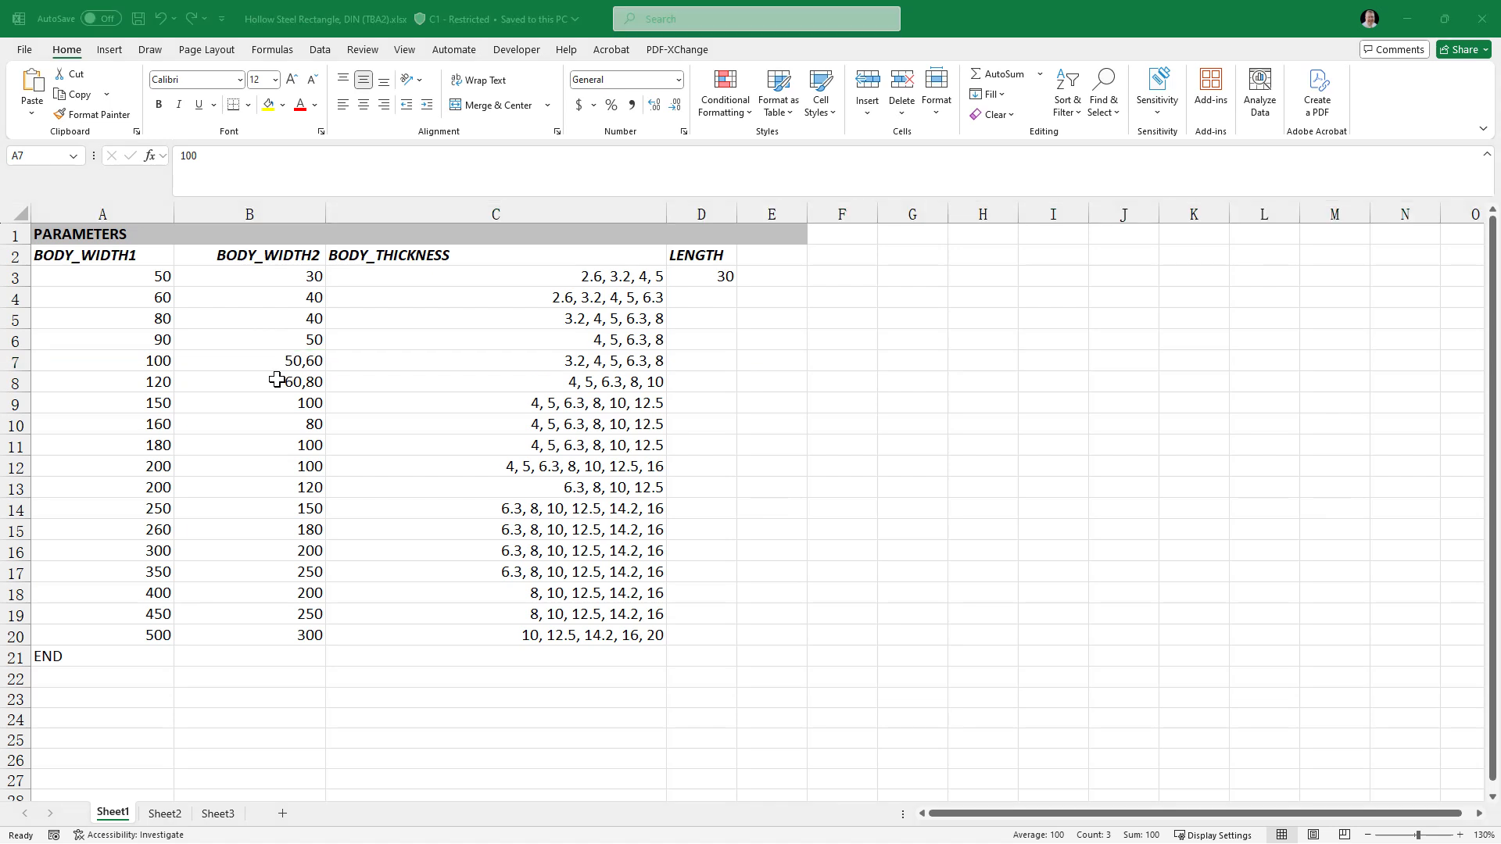
{"action": "key", "text": "alt+Tab"}
{"action": "scroll", "coordinate": [122, 420], "scroll_direction": "down", "scroll_amount": 5}
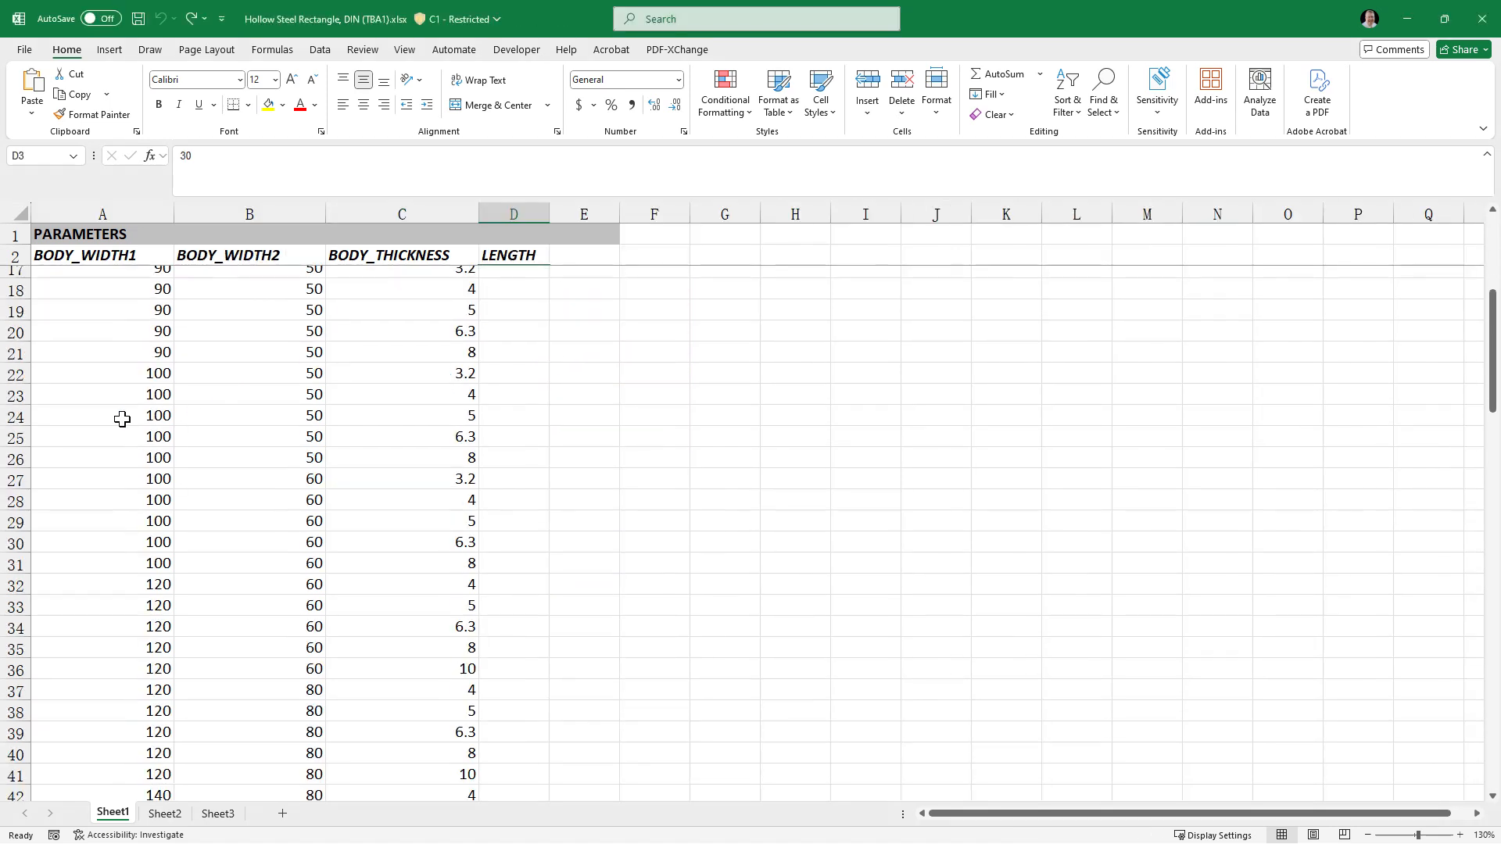
{"action": "left_click_drag", "start_coordinate": [16, 374], "coordinate": [29, 557]}
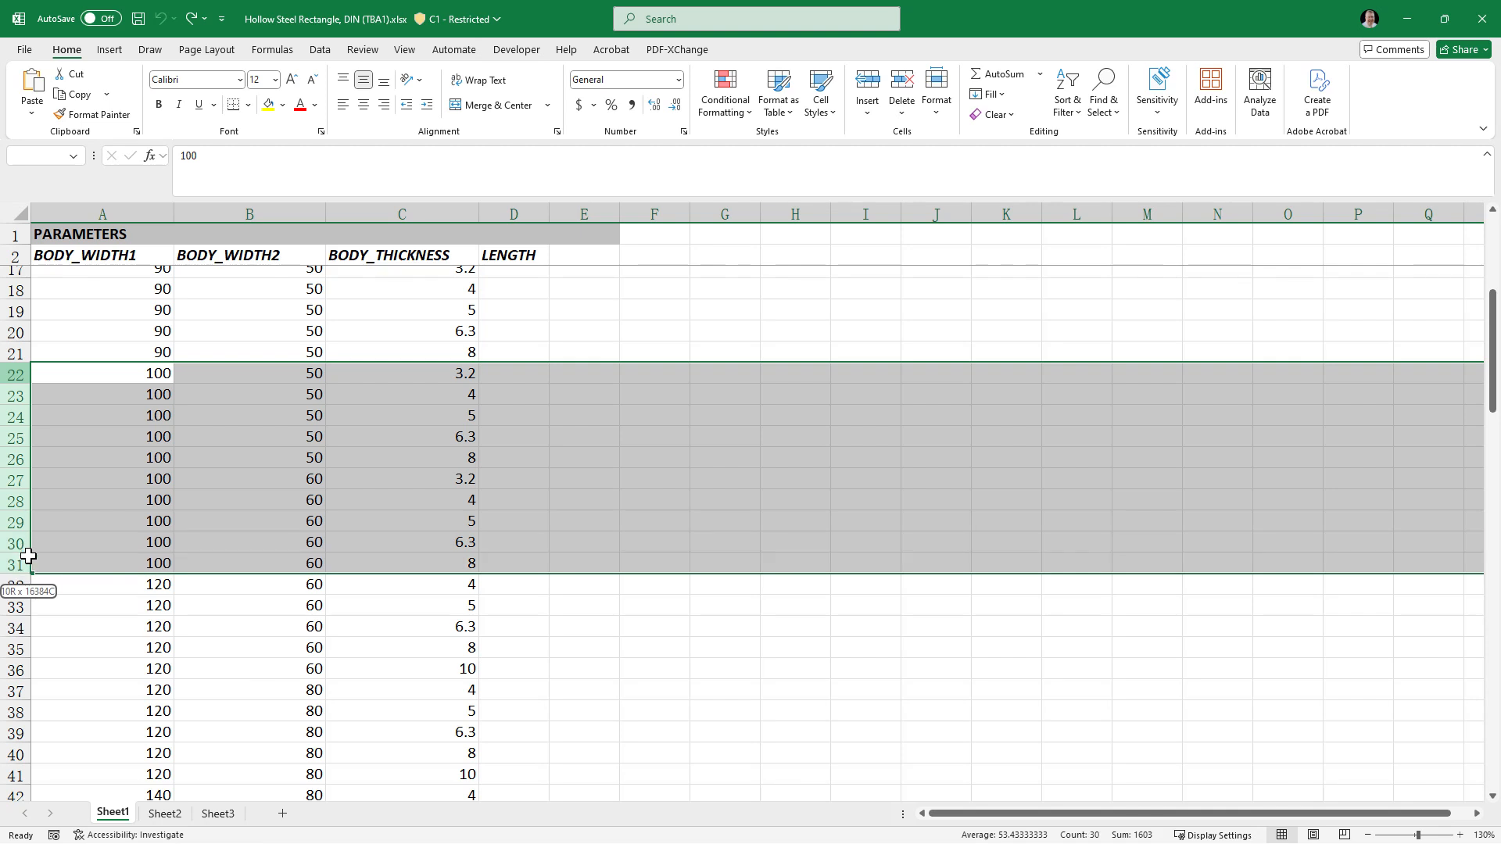
{"action": "left_click_drag", "start_coordinate": [29, 557], "coordinate": [29, 556]}
{"action": "key", "text": "alt+Tab"}
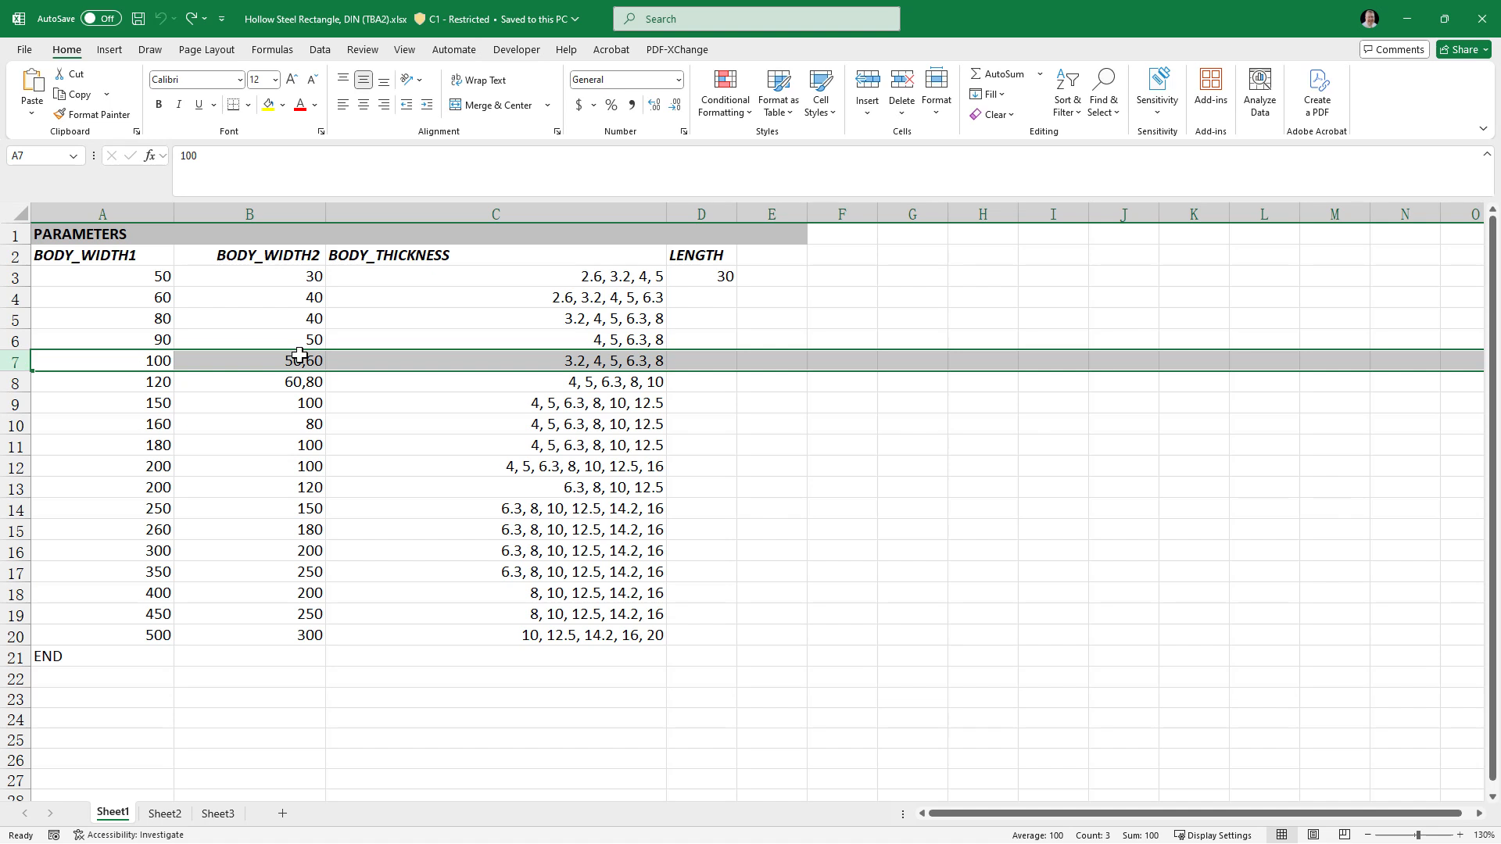
{"action": "left_click", "coordinate": [404, 430]}
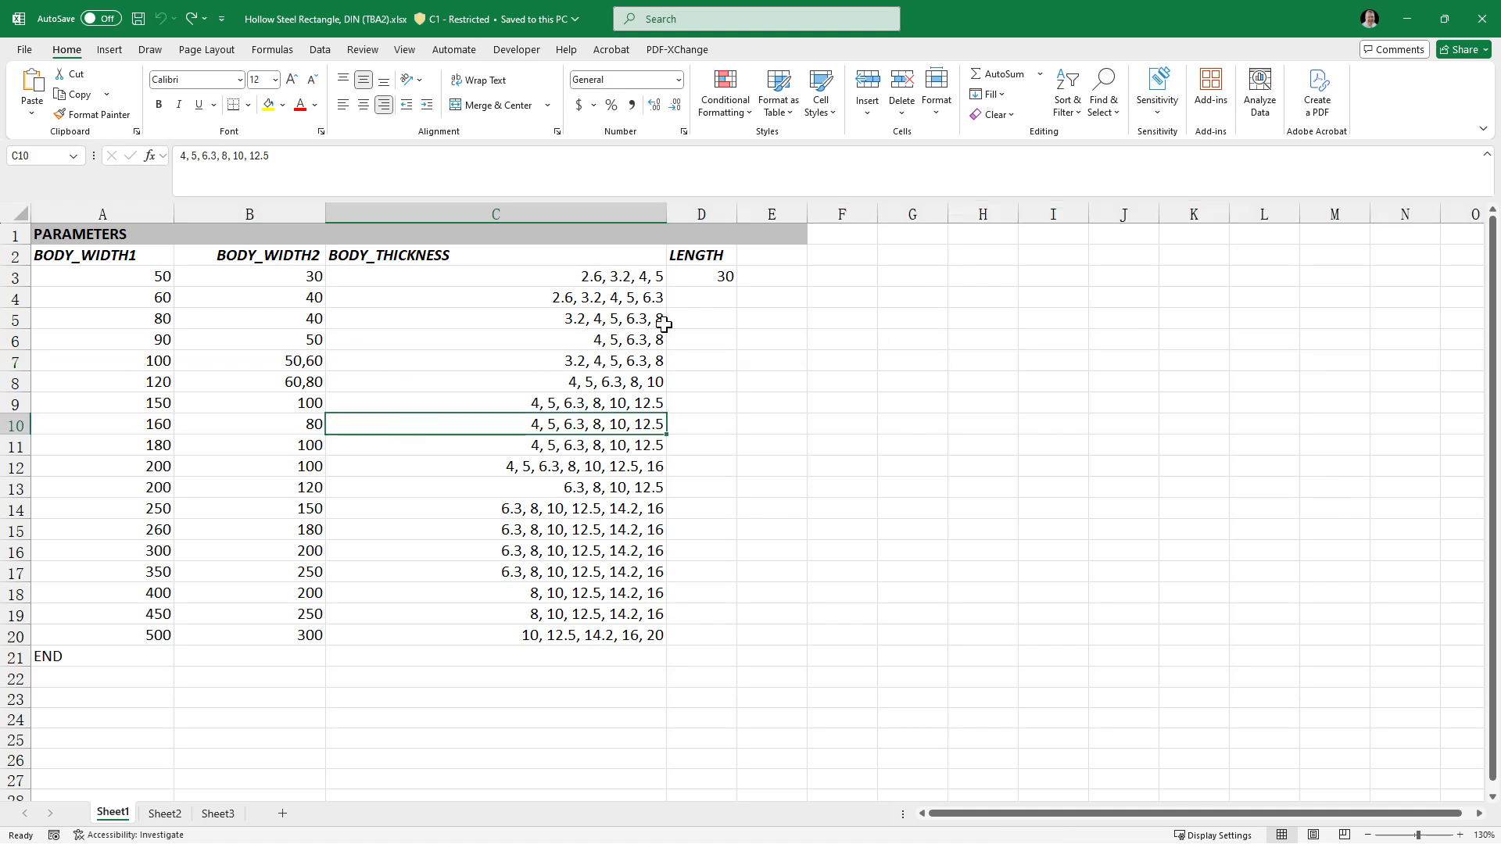
{"action": "left_click", "coordinate": [703, 275]}
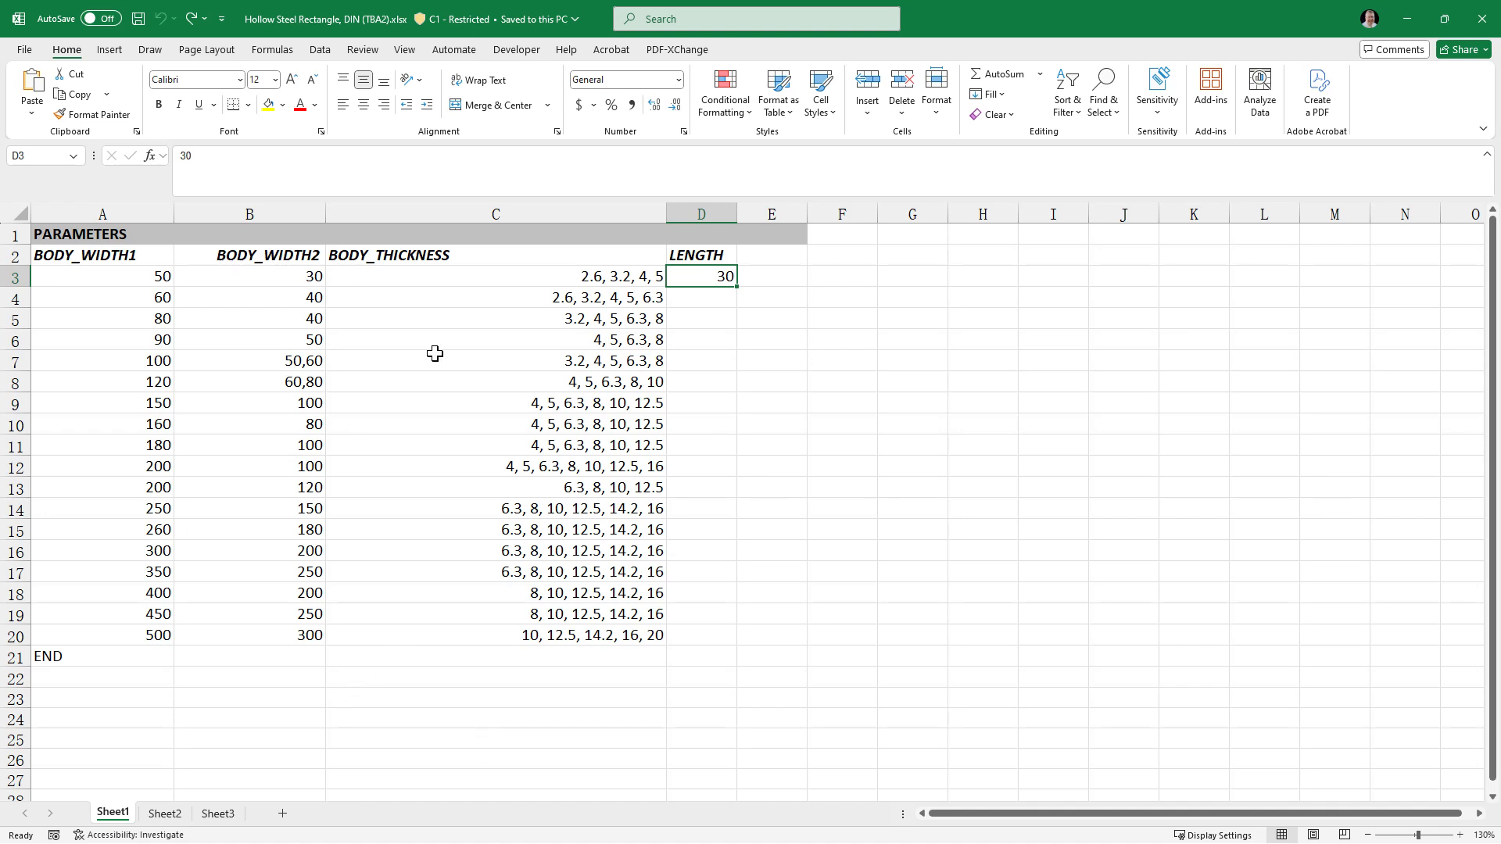
Switch to NX and set the product template's Nested Options Control to use the KRX spreadsheet "Hollow Steel Rectangle, DIN (TBA2).xlsx".
{"action": "key", "text": "alt+Tab"}
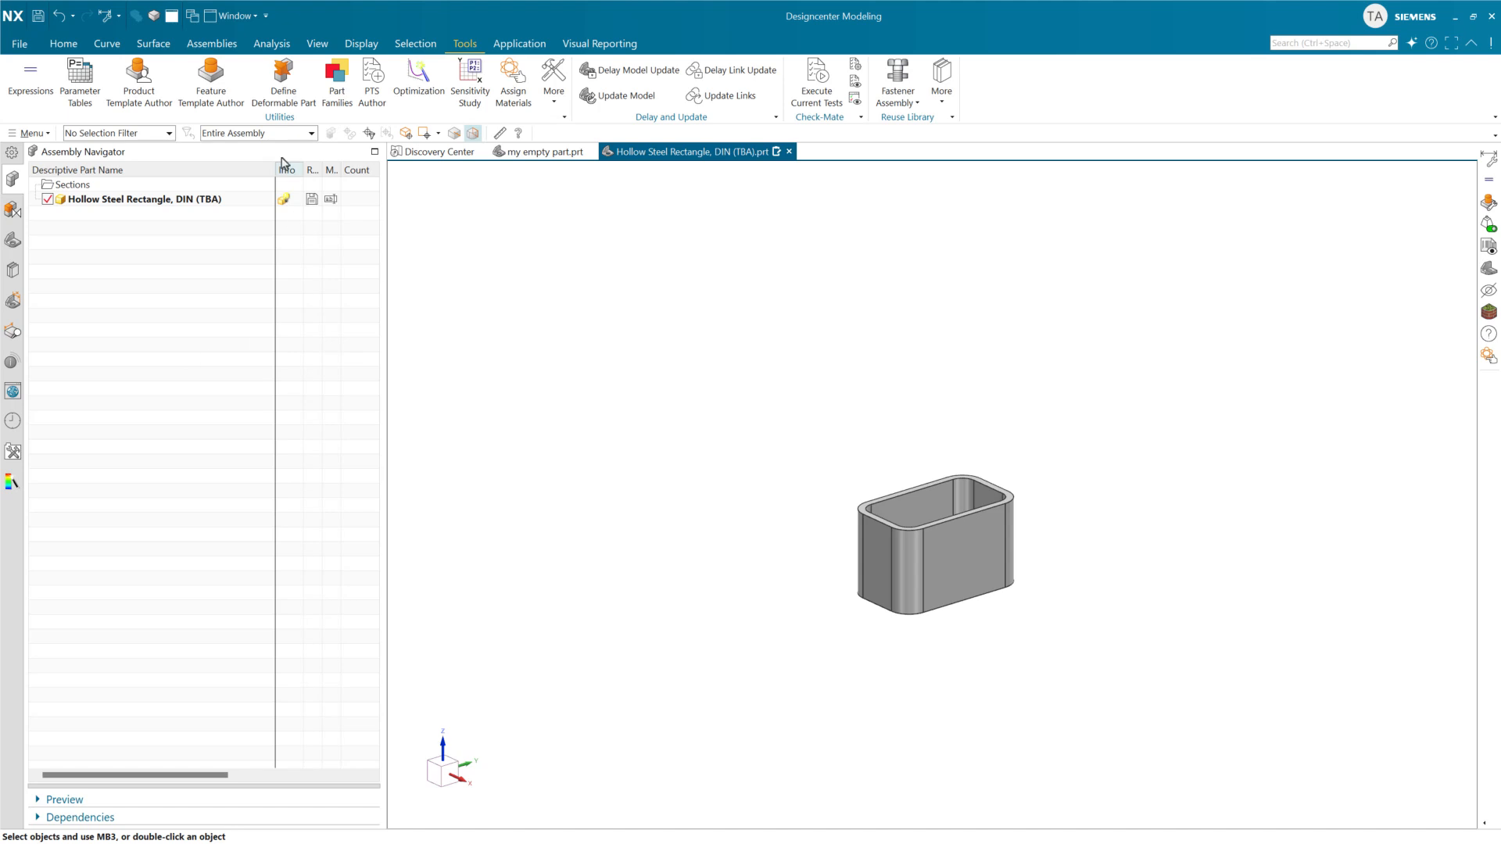
{"action": "left_click", "coordinate": [144, 93]}
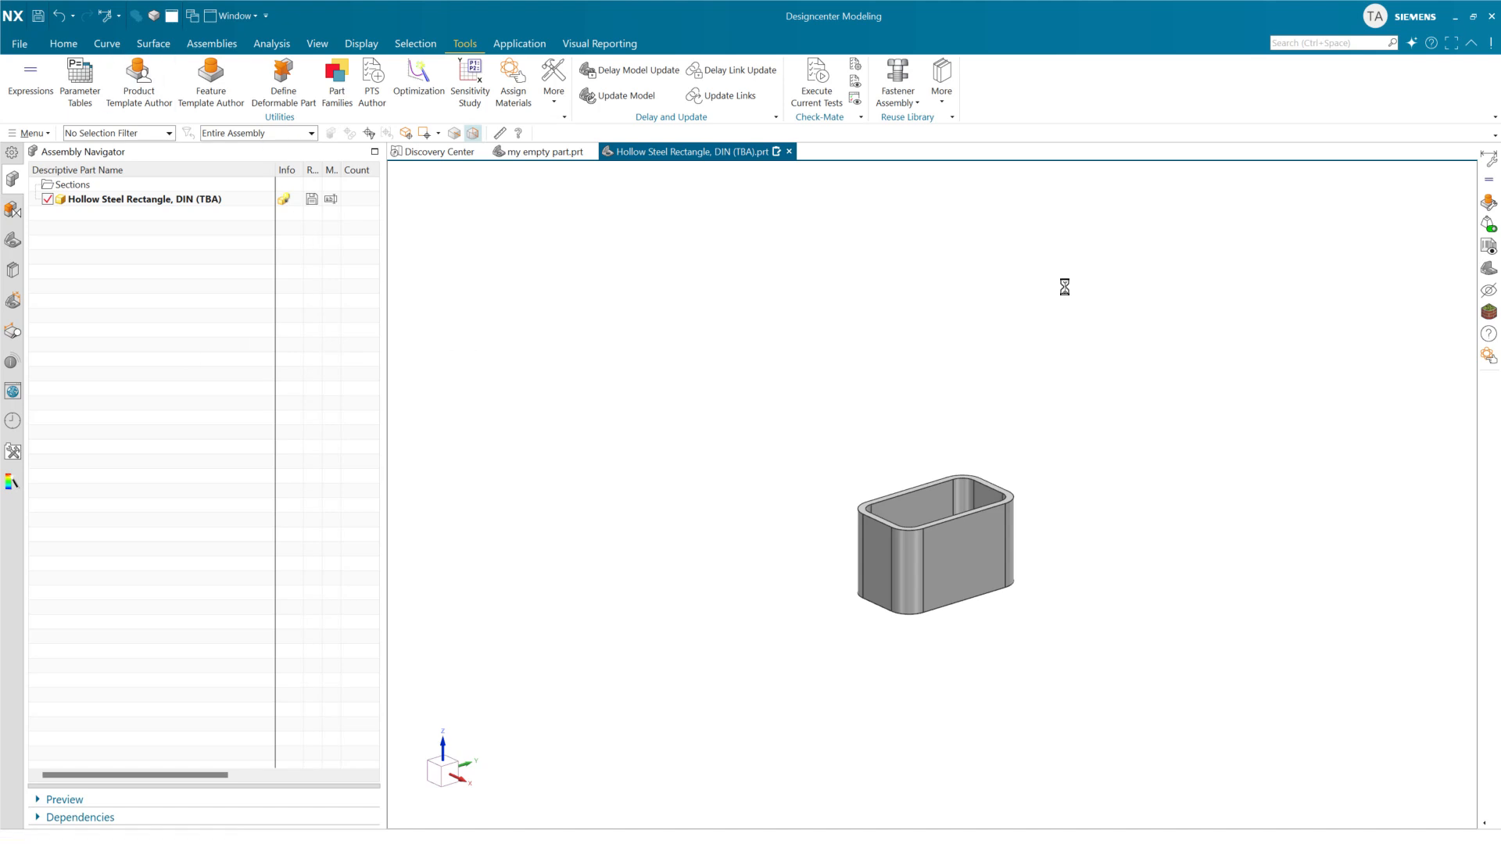
{"action": "left_click", "coordinate": [936, 262]}
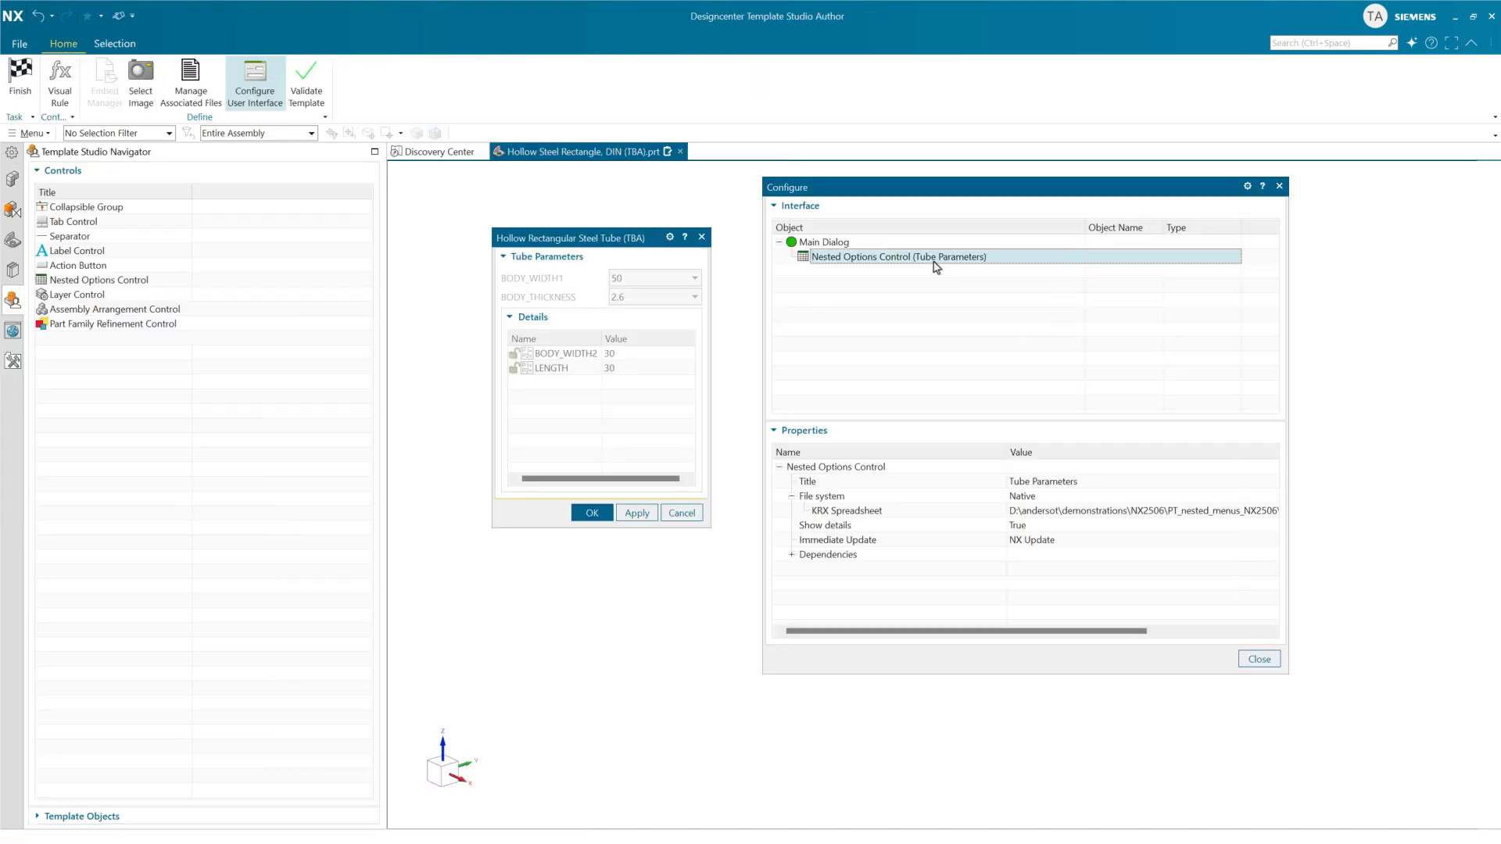
{"action": "left_click", "coordinate": [1134, 510]}
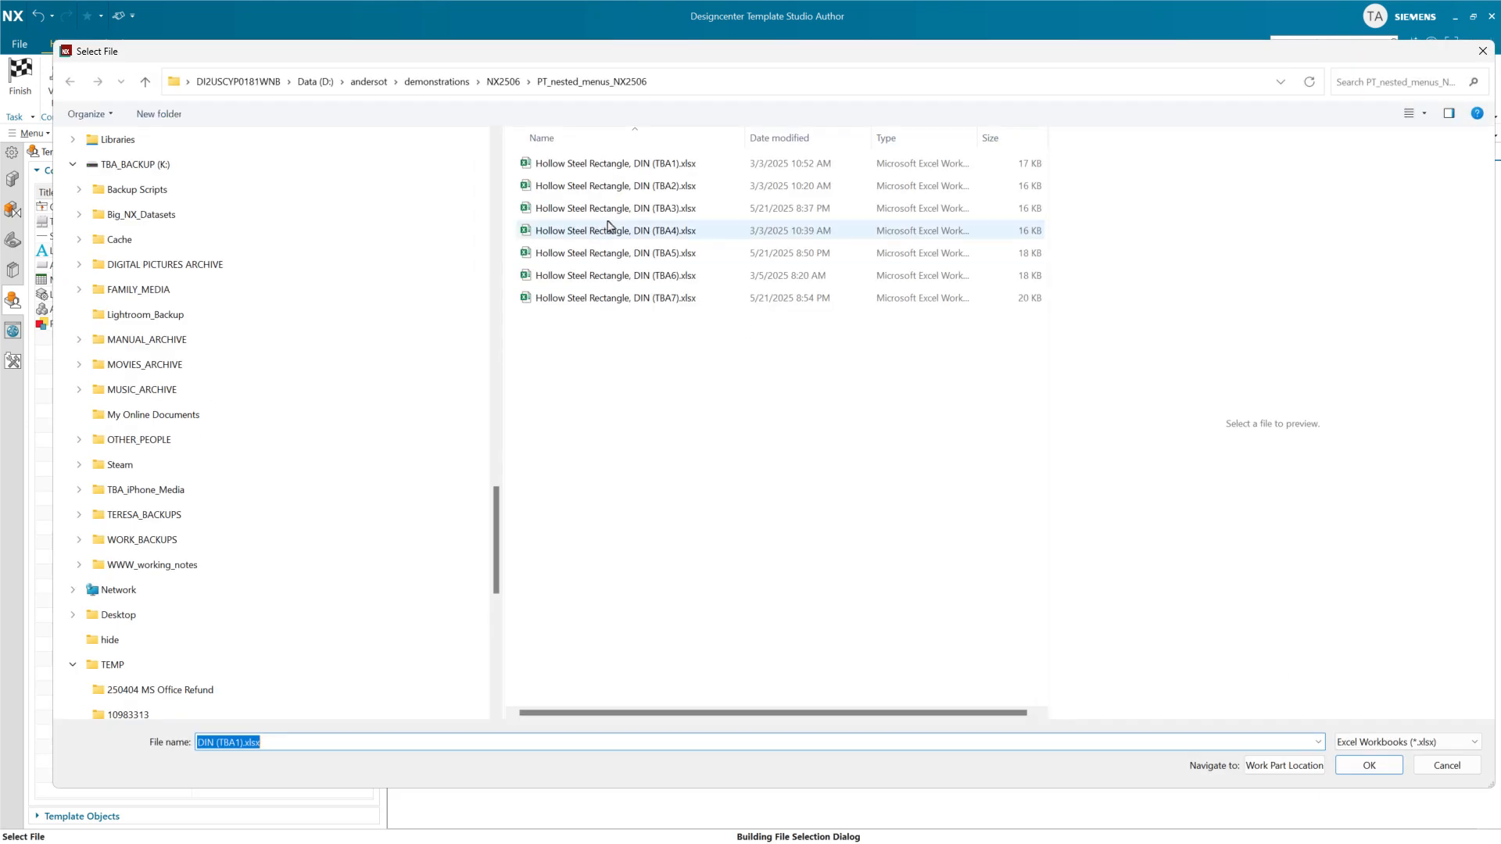
{"action": "left_click", "coordinate": [646, 188]}
{"action": "left_click", "coordinate": [1359, 762]}
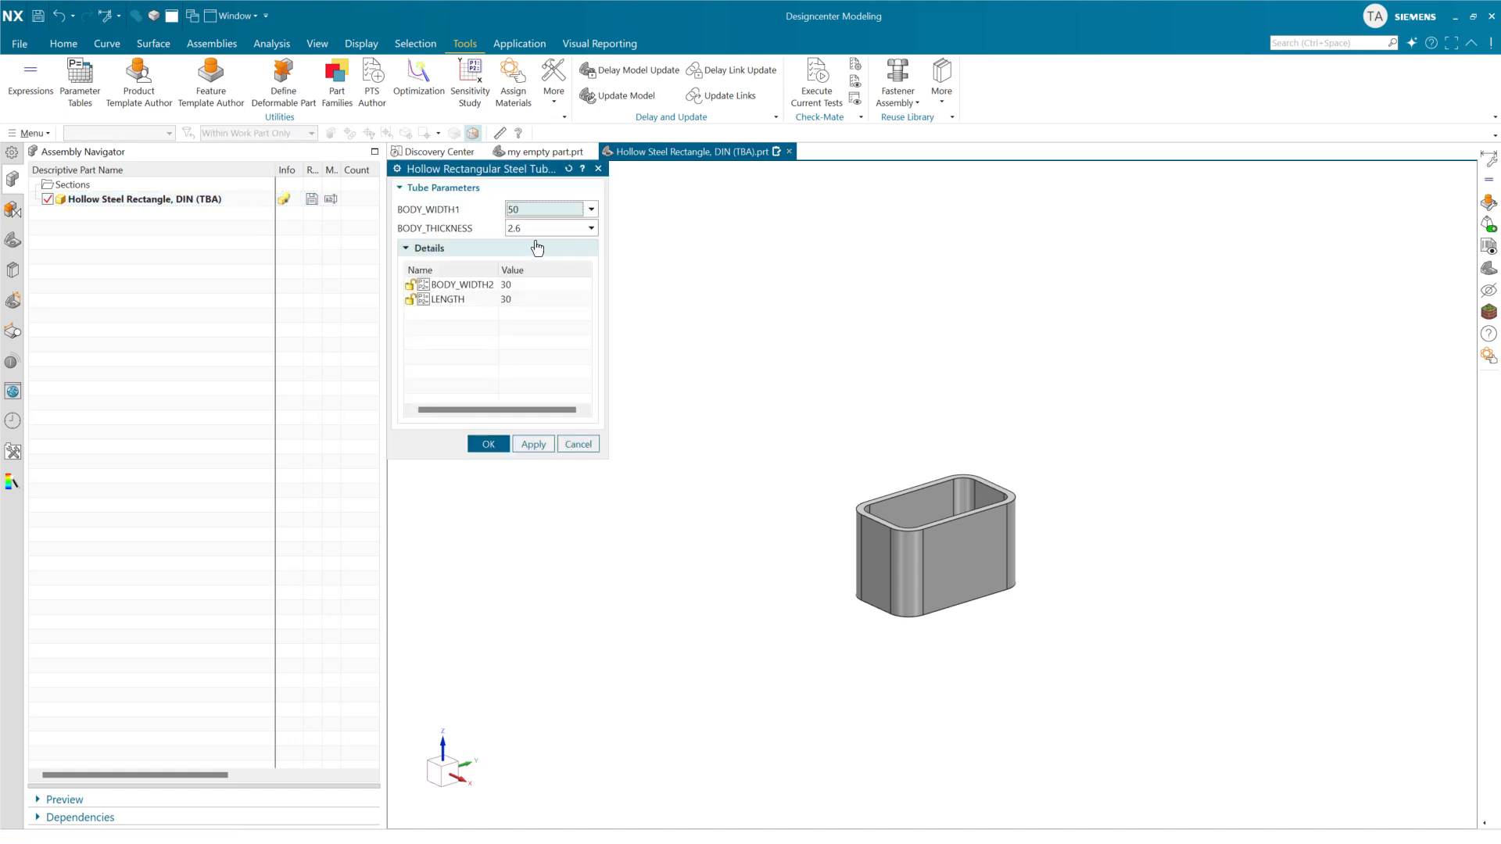
Test the tube dialog with BODY_WIDTH1 set to 80 and then 100, picking a different BODY_WIDTH2 option for 100.
{"action": "left_click", "coordinate": [555, 211]}
{"action": "left_click", "coordinate": [546, 254]}
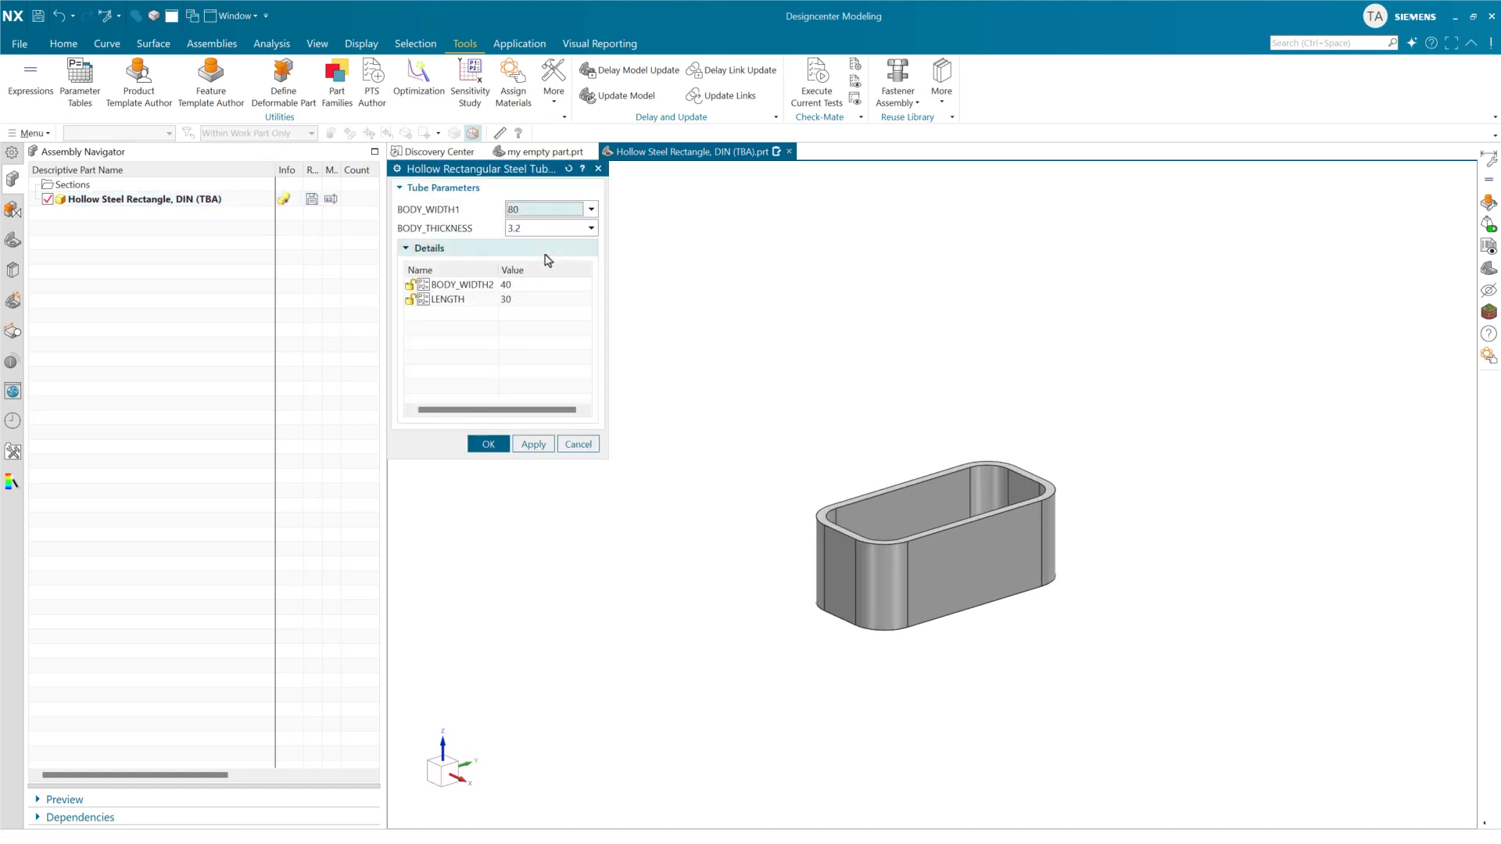
{"action": "left_click", "coordinate": [549, 215]}
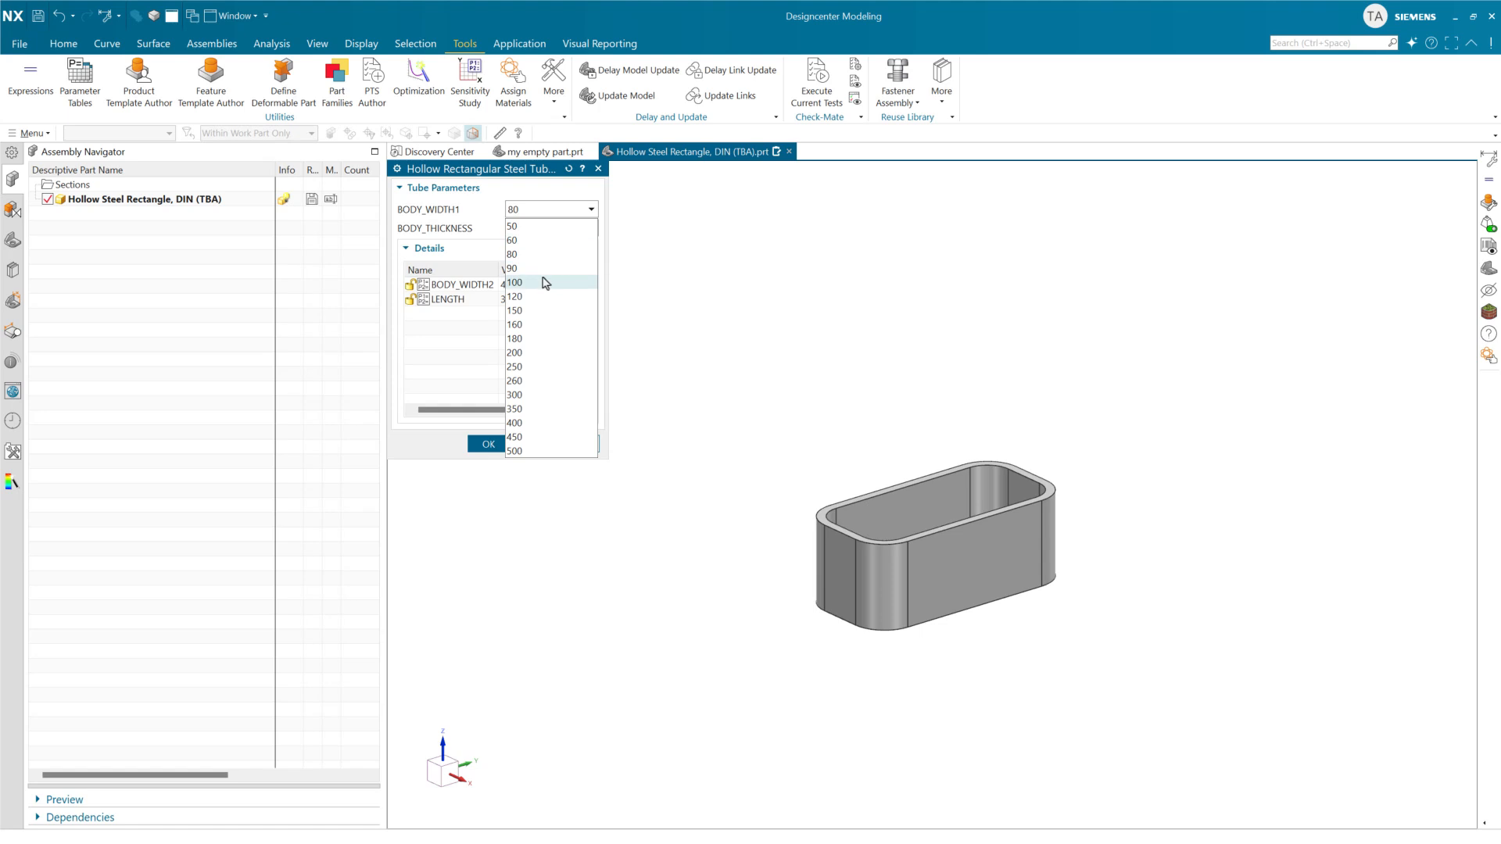
{"action": "left_click", "coordinate": [519, 281]}
{"action": "left_click", "coordinate": [543, 229]}
{"action": "left_click", "coordinate": [542, 244]}
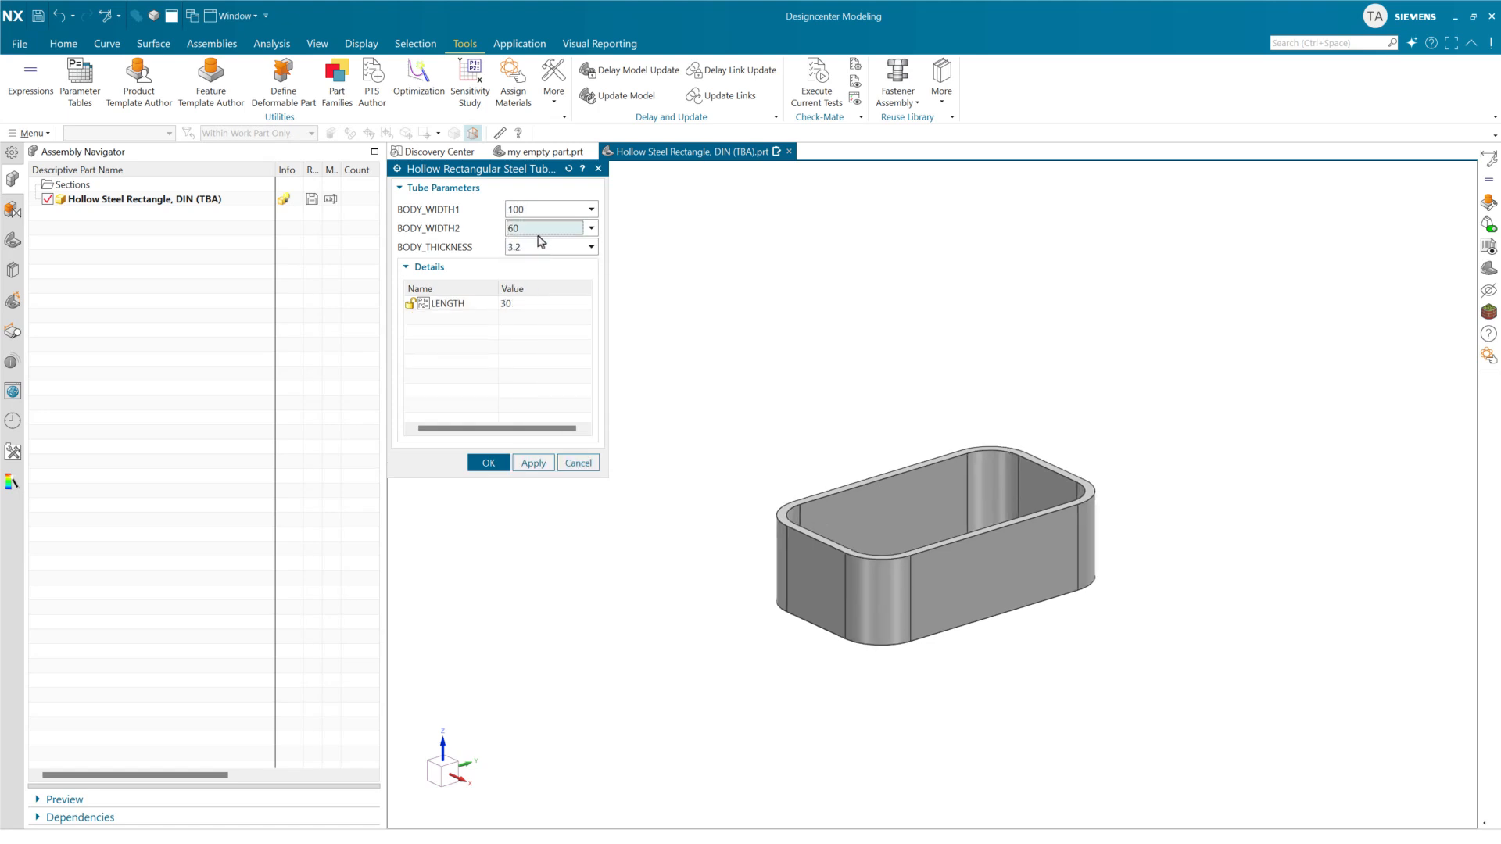
Set BODY_WIDTH1 to 120 and BODY_WIDTH2 to 80 in the tube dialog to test the dependent options.
{"action": "left_click", "coordinate": [538, 211]}
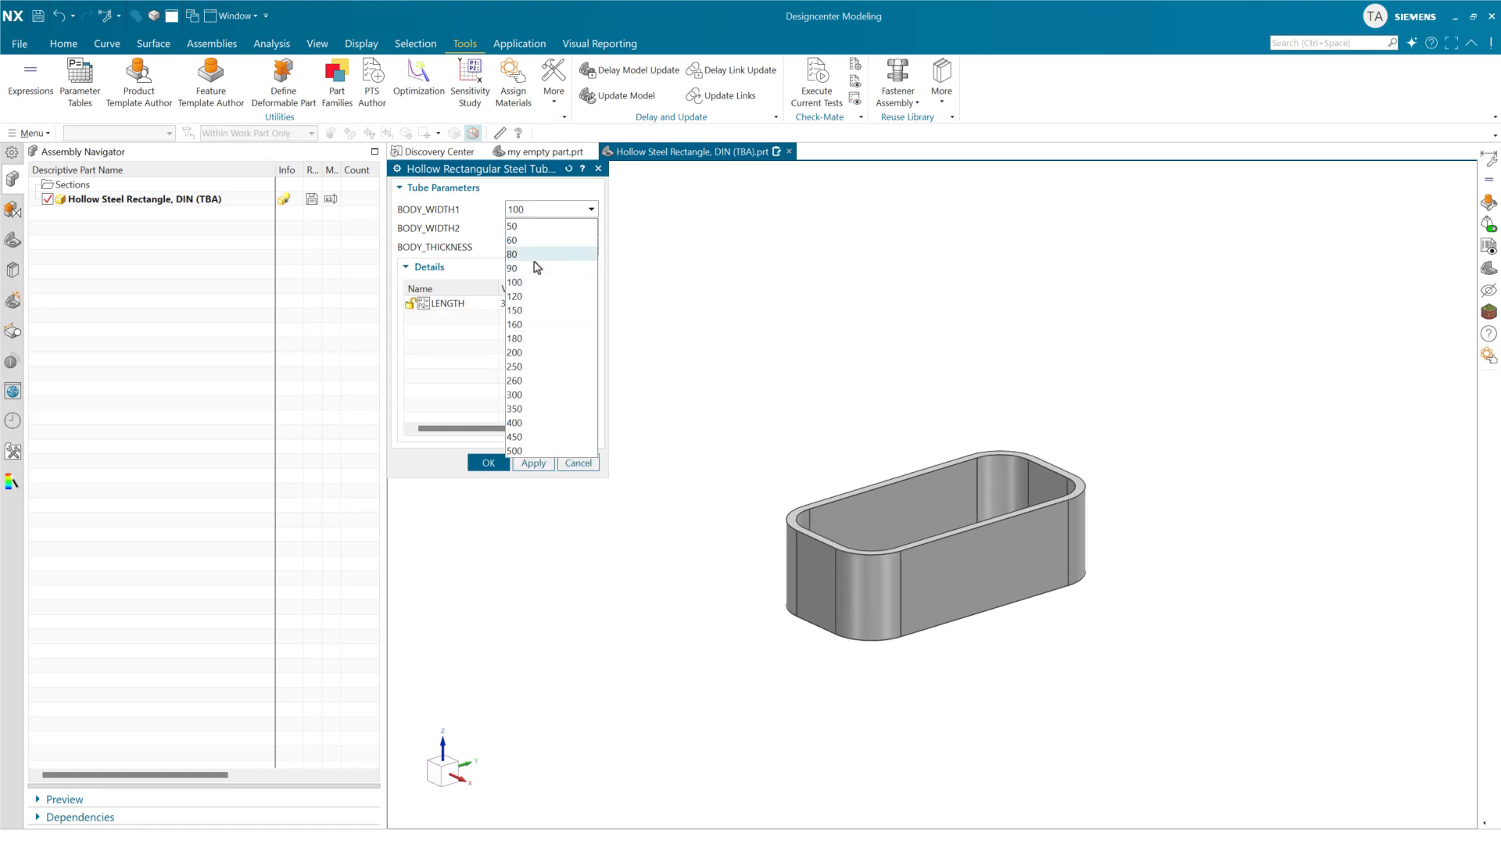
{"action": "left_click", "coordinate": [538, 305]}
{"action": "left_click", "coordinate": [543, 228]}
{"action": "left_click", "coordinate": [542, 260]}
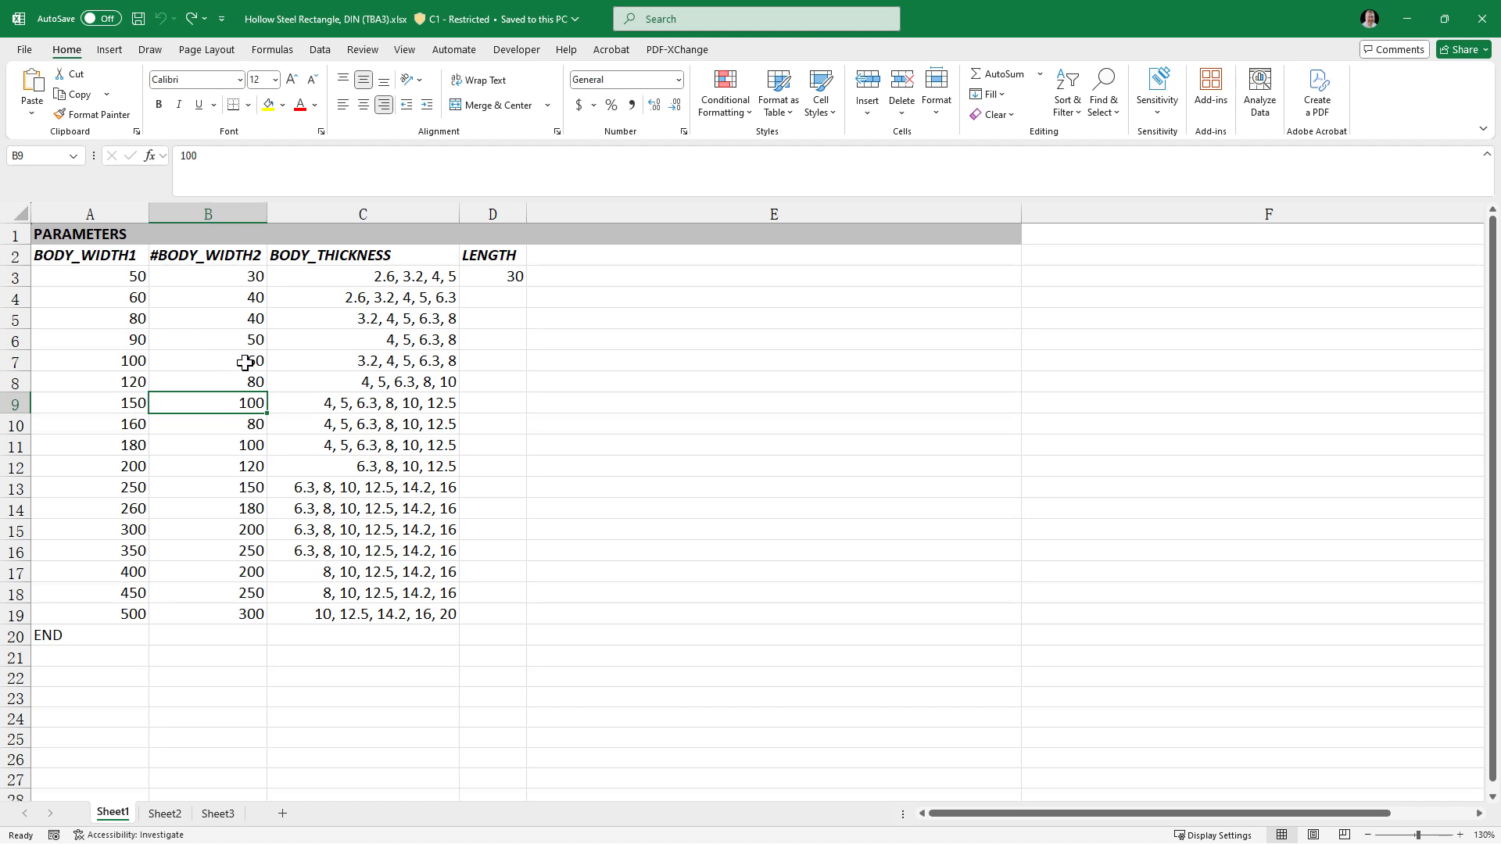
Examine the BODY_WIDTH1 100 row in the TBA3 workbook, comparing its width with the paired BODY_WIDTH2 value.
{"action": "left_click", "coordinate": [119, 359]}
{"action": "left_click", "coordinate": [163, 357]}
{"action": "left_click", "coordinate": [129, 360]}
{"action": "left_click", "coordinate": [164, 360]}
{"action": "left_click", "coordinate": [130, 364]}
{"action": "left_click", "coordinate": [155, 362]}
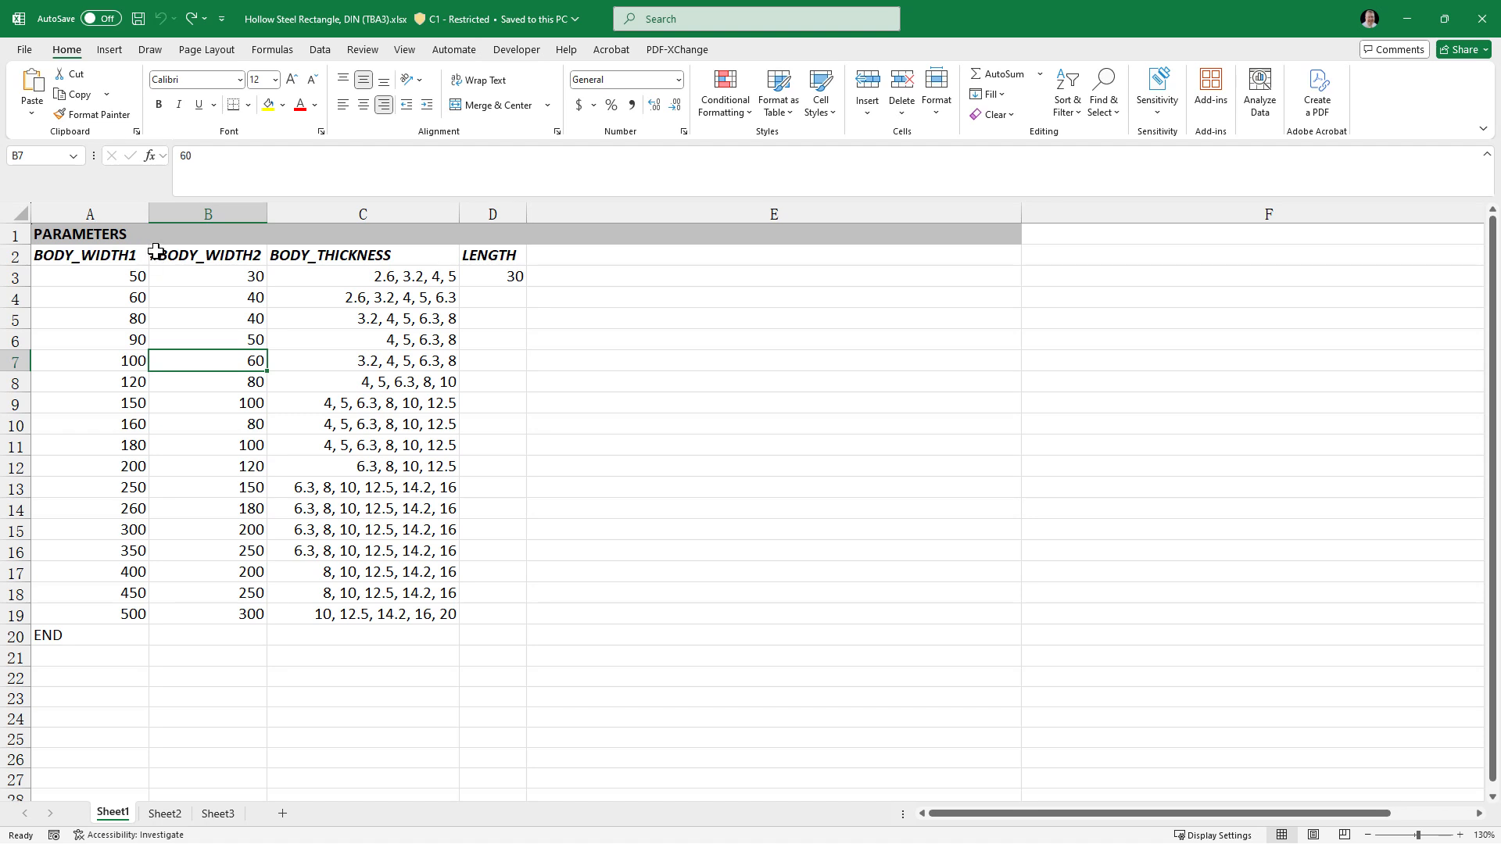
Examine the width pairs in A3:B19 of the TBA3 workbook and the # prefix in the BODY_WIDTH2 header.
{"action": "left_click", "coordinate": [204, 403]}
{"action": "left_click", "coordinate": [116, 282]}
{"action": "left_click_drag", "start_coordinate": [117, 281], "coordinate": [170, 611]}
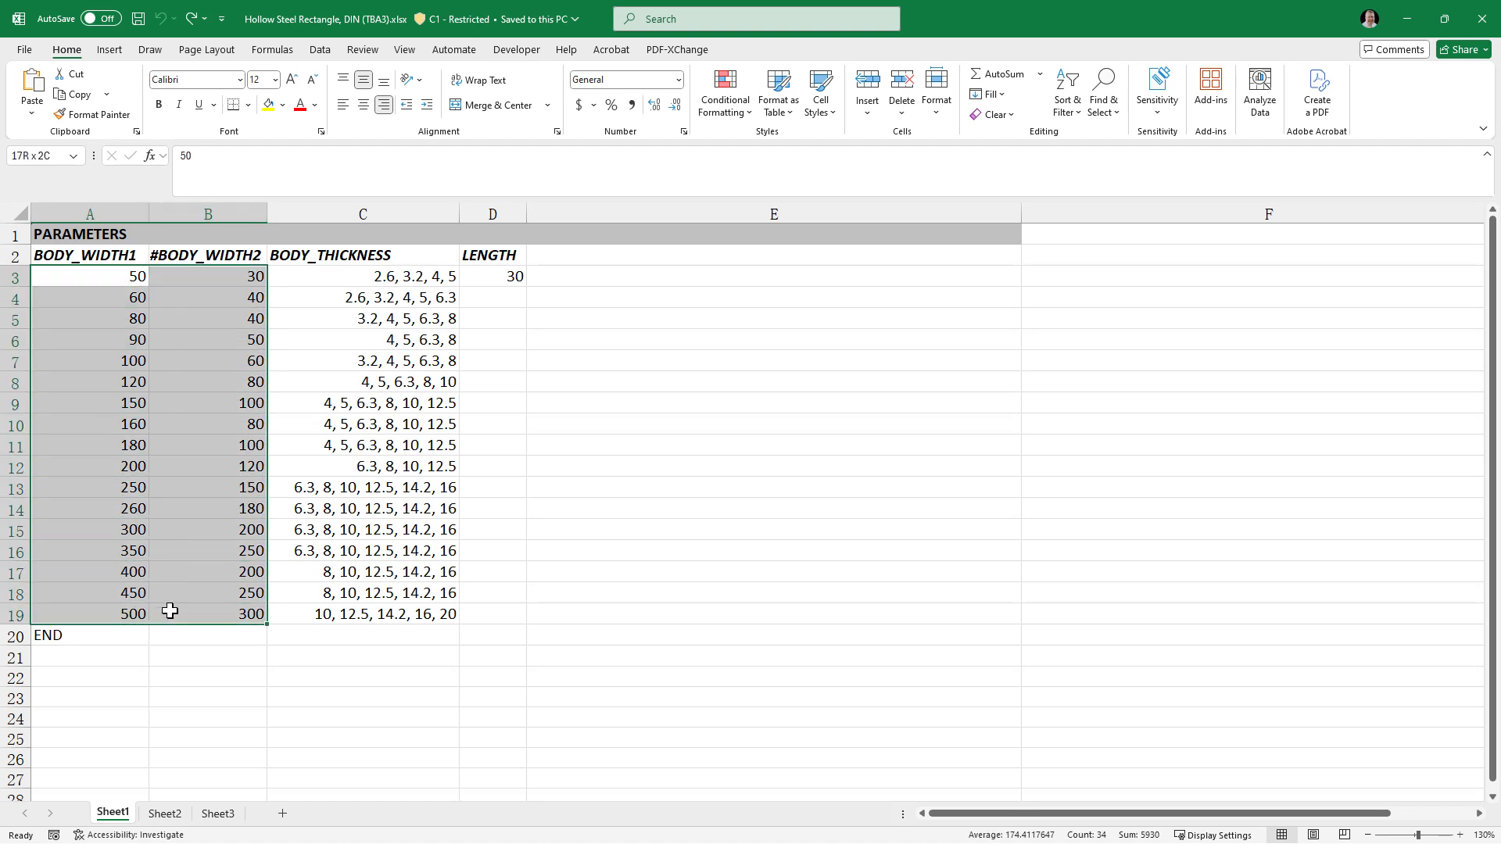
{"action": "left_click", "coordinate": [176, 339]}
{"action": "left_click", "coordinate": [178, 273]}
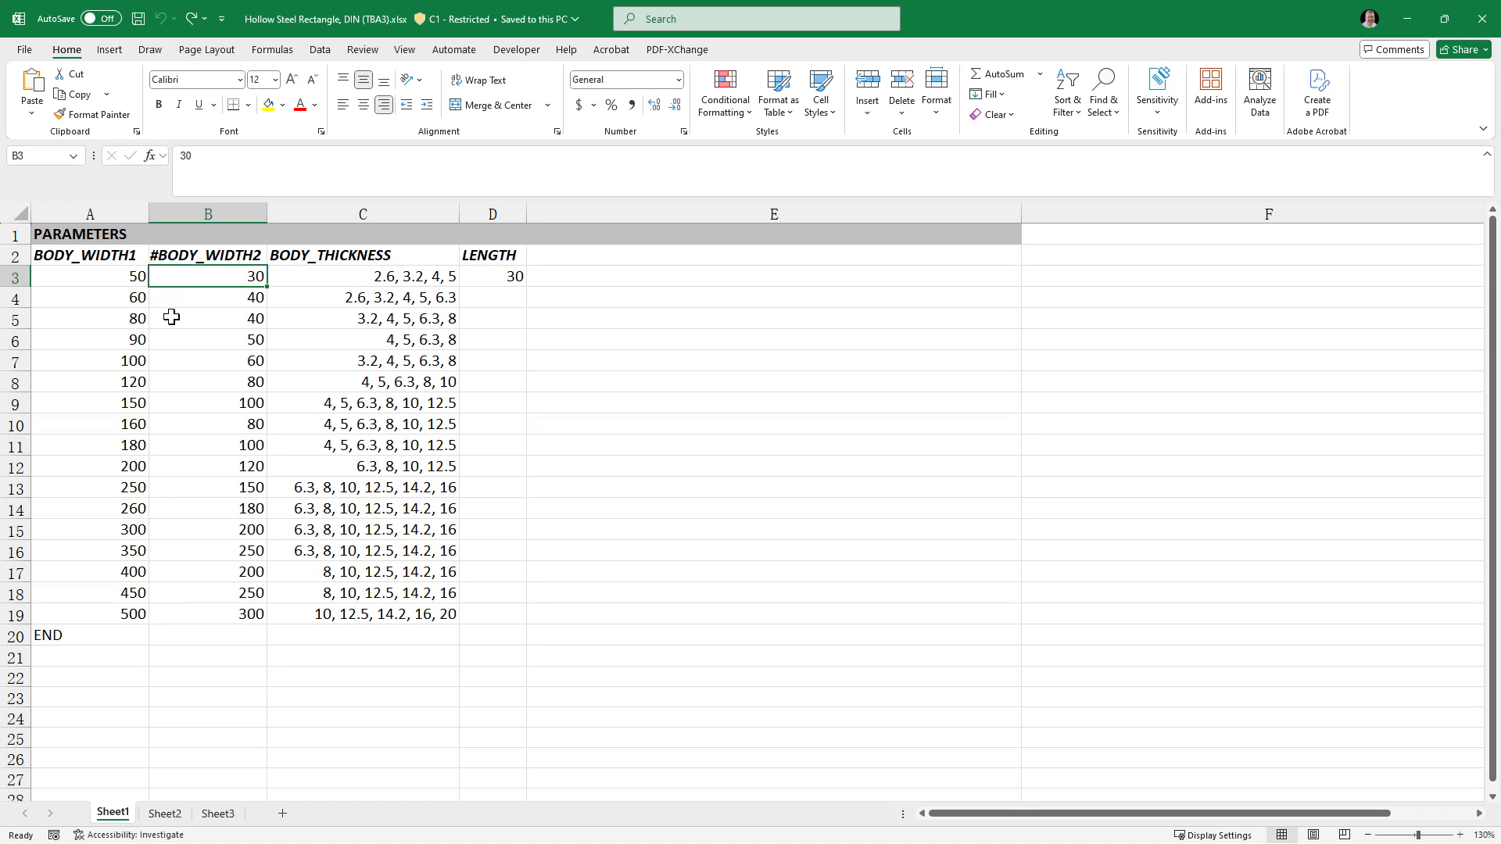
{"action": "double_click", "coordinate": [159, 255]}
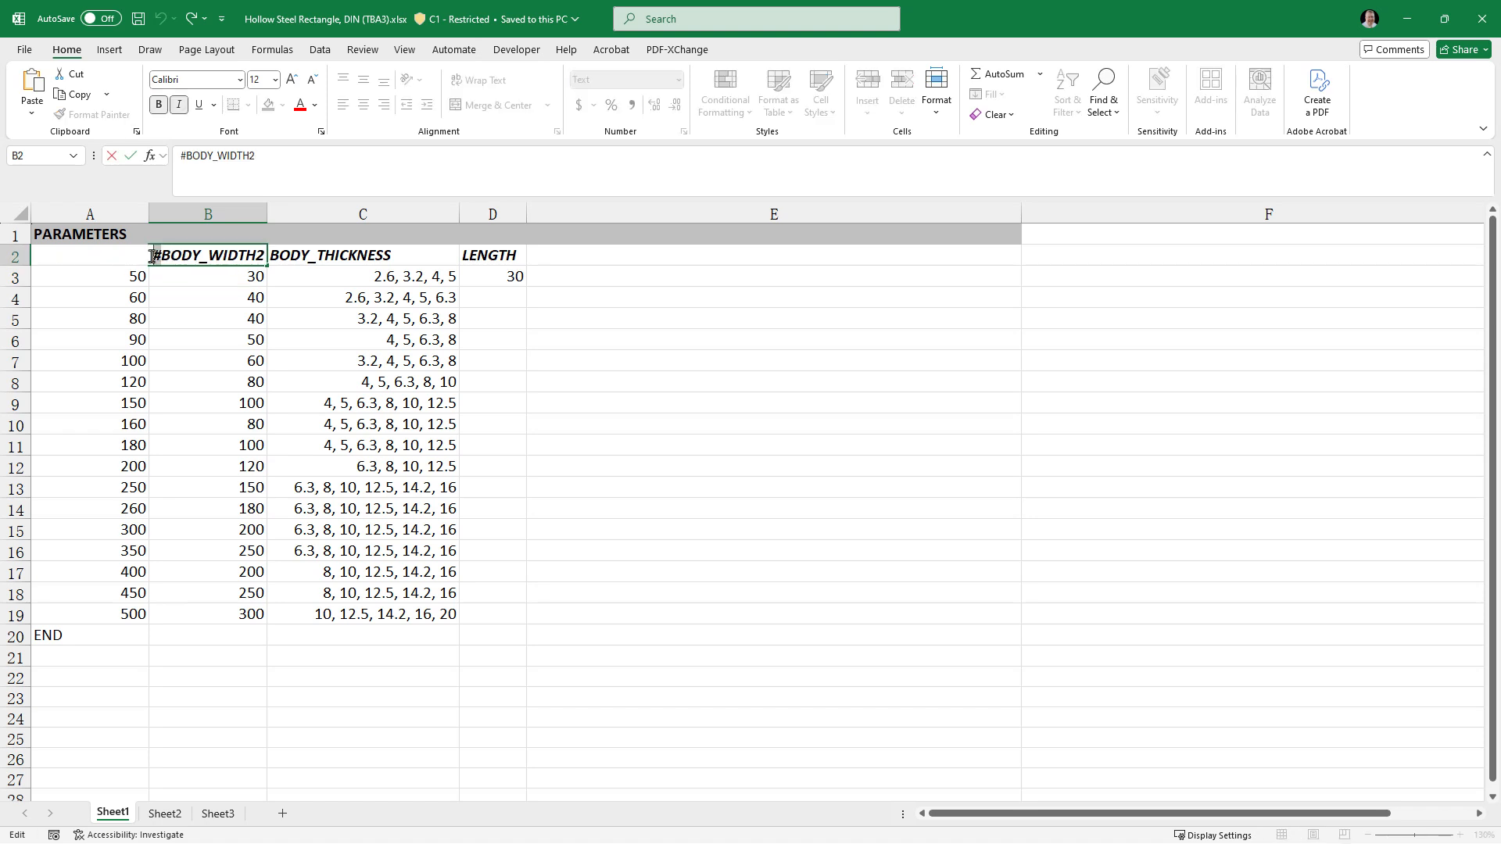
{"action": "left_click", "coordinate": [197, 323]}
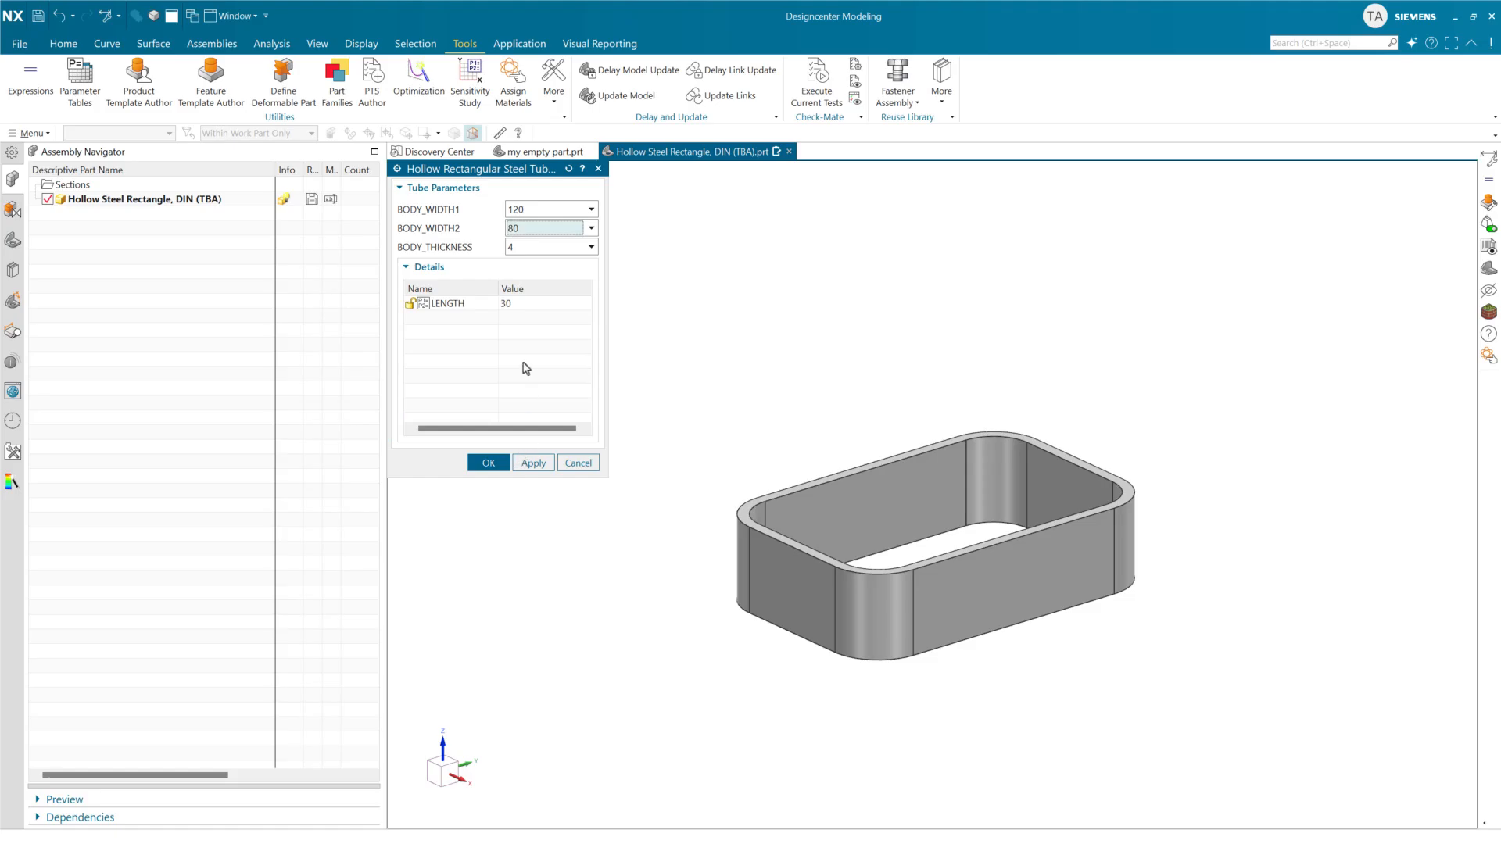
Cancel the tube dialog in NX, and set the template's Nested Options Control to use the KRX spreadsheet "Hollow Steel Rectangle, DIN (TBA3).xlsx".
{"action": "left_click", "coordinate": [588, 463]}
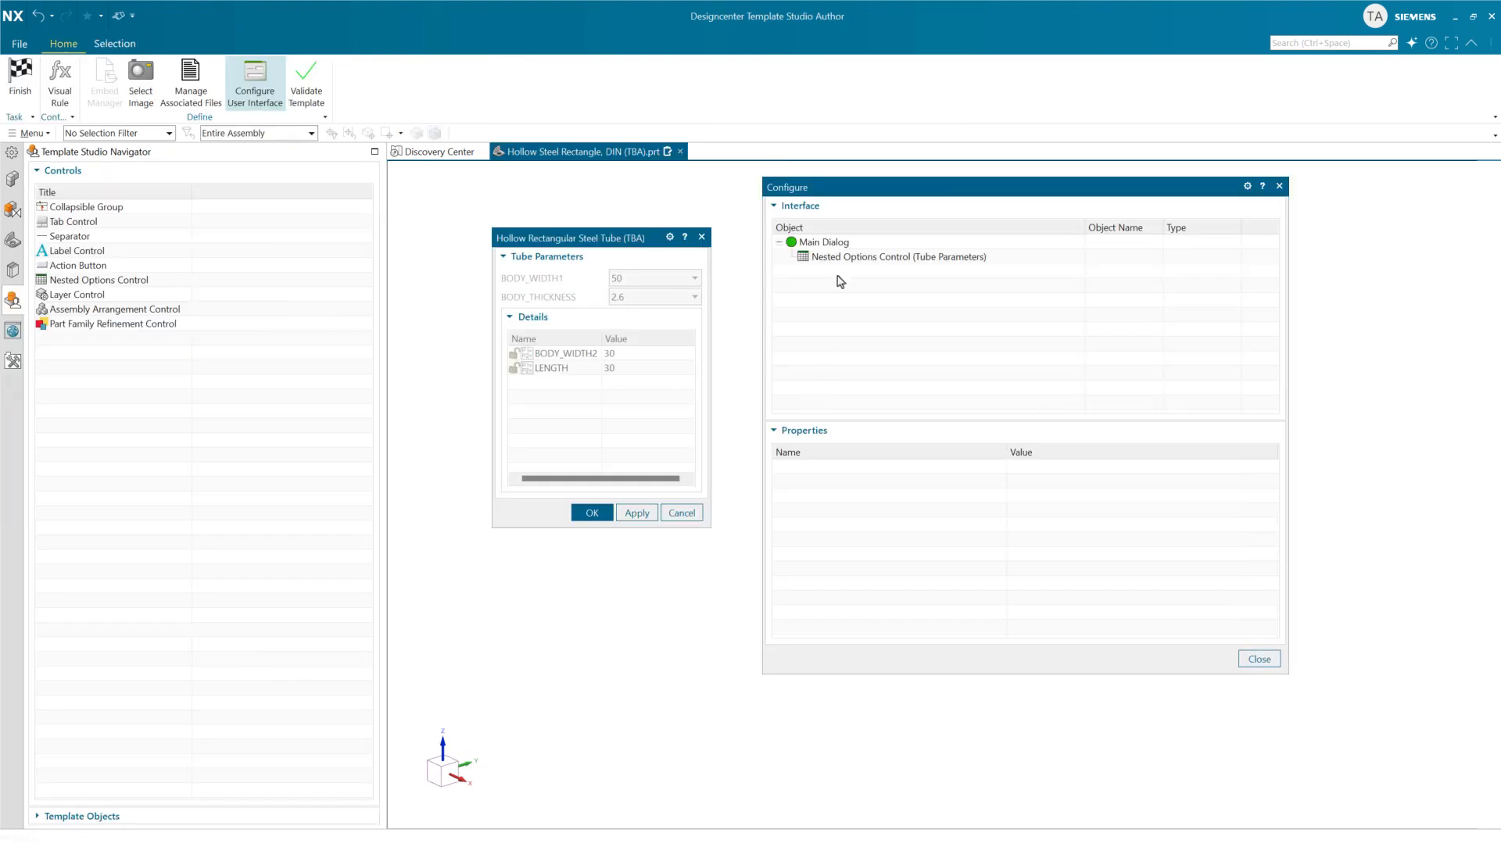
{"action": "left_click", "coordinate": [844, 261]}
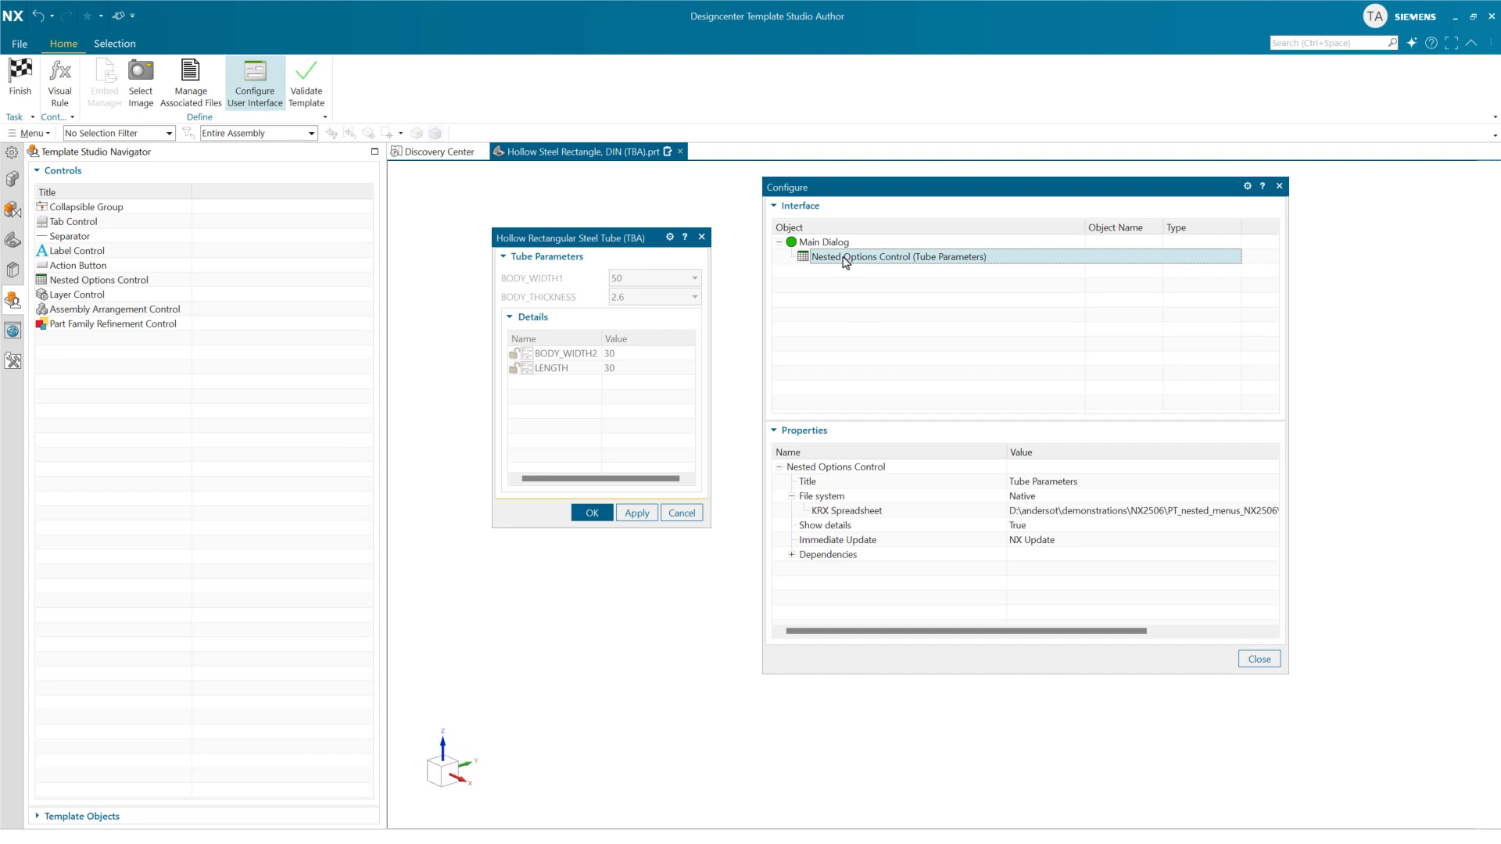
{"action": "left_click", "coordinate": [1073, 512]}
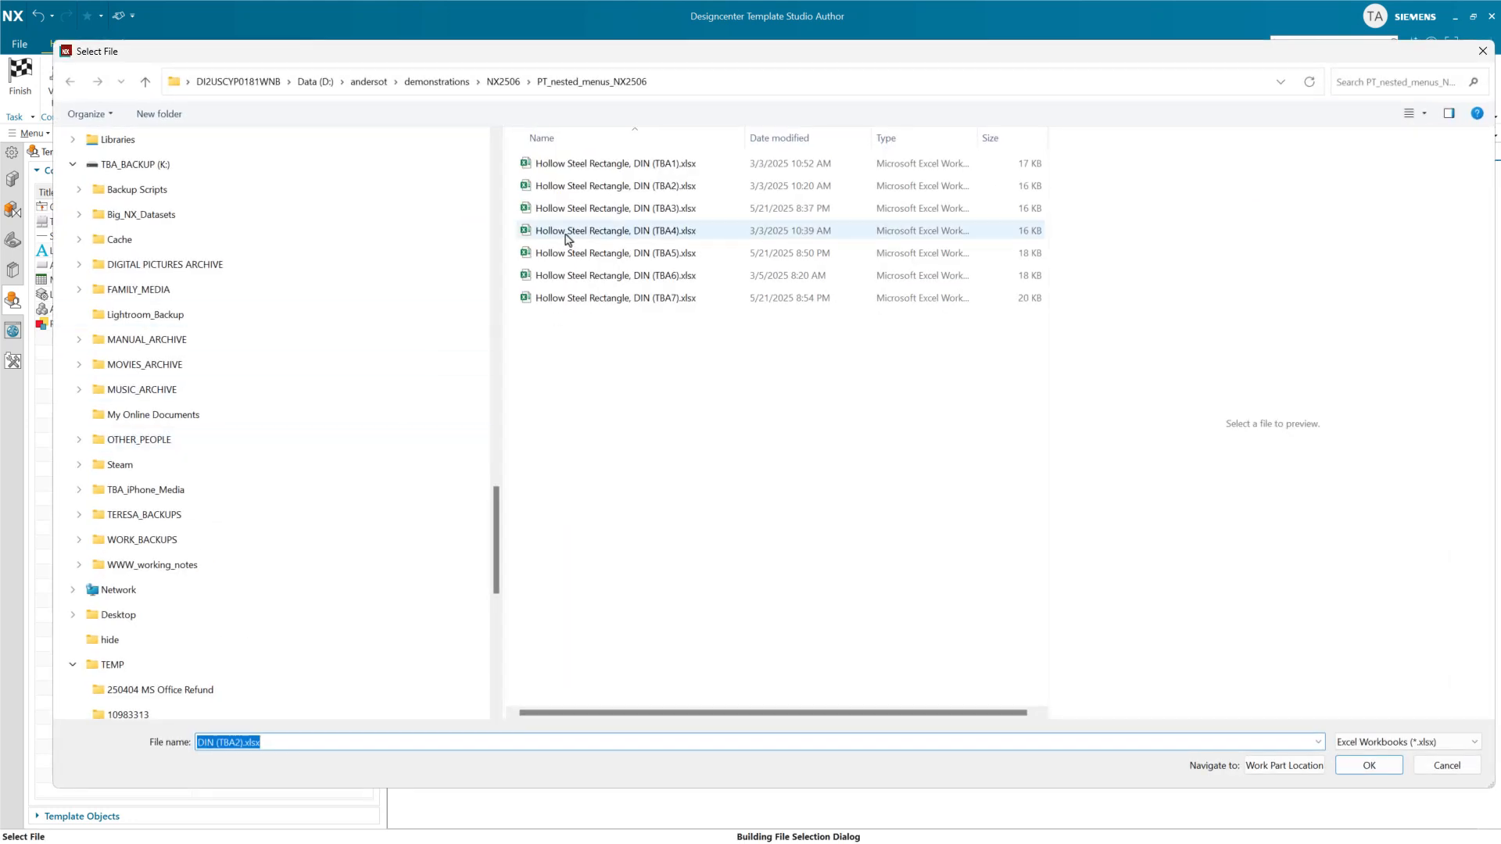
{"action": "double_click", "coordinate": [596, 210]}
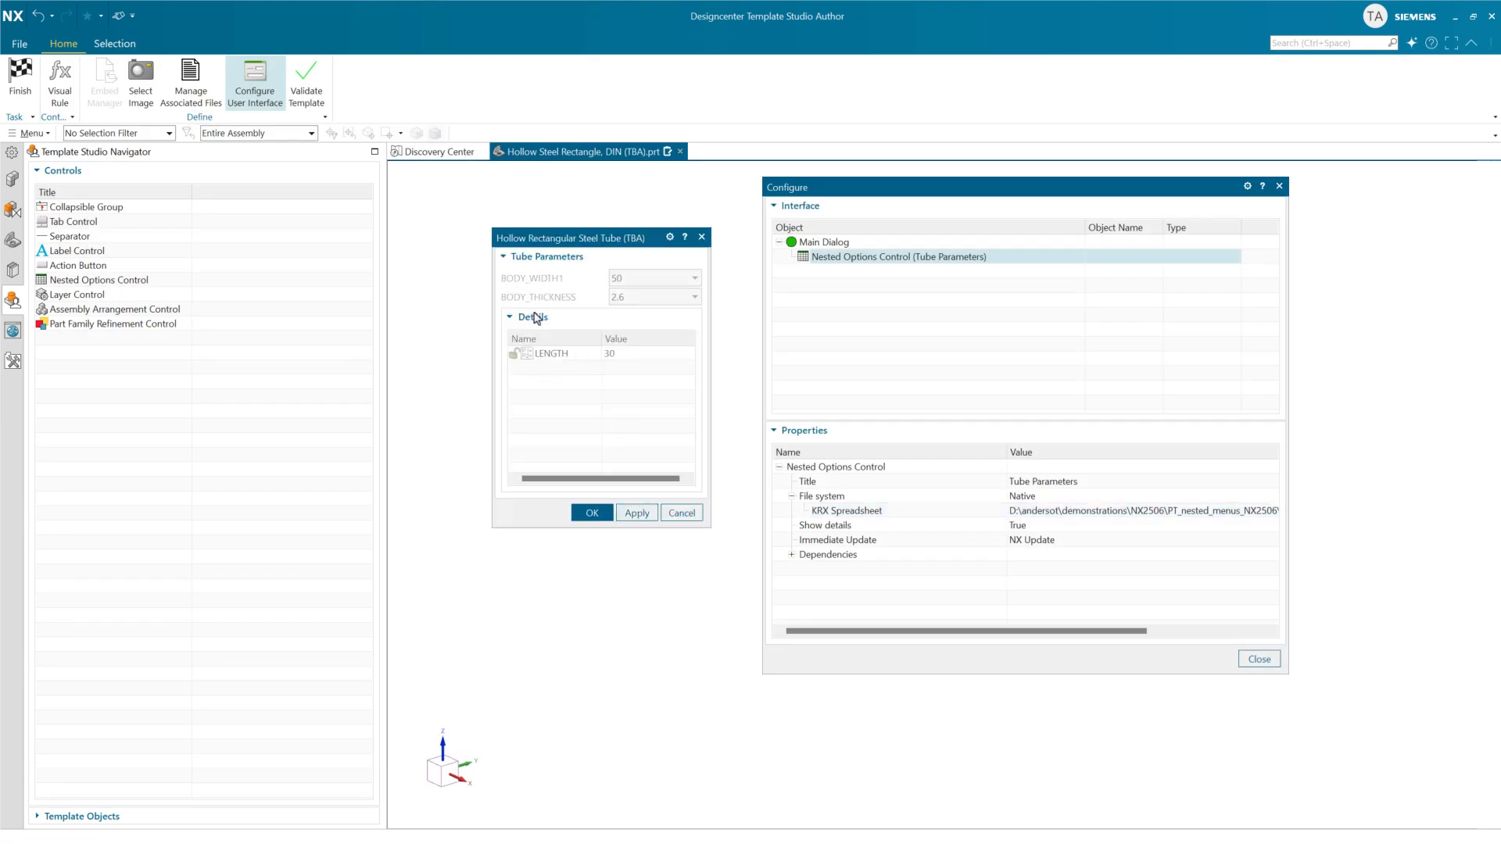
{"action": "left_click", "coordinate": [21, 74]}
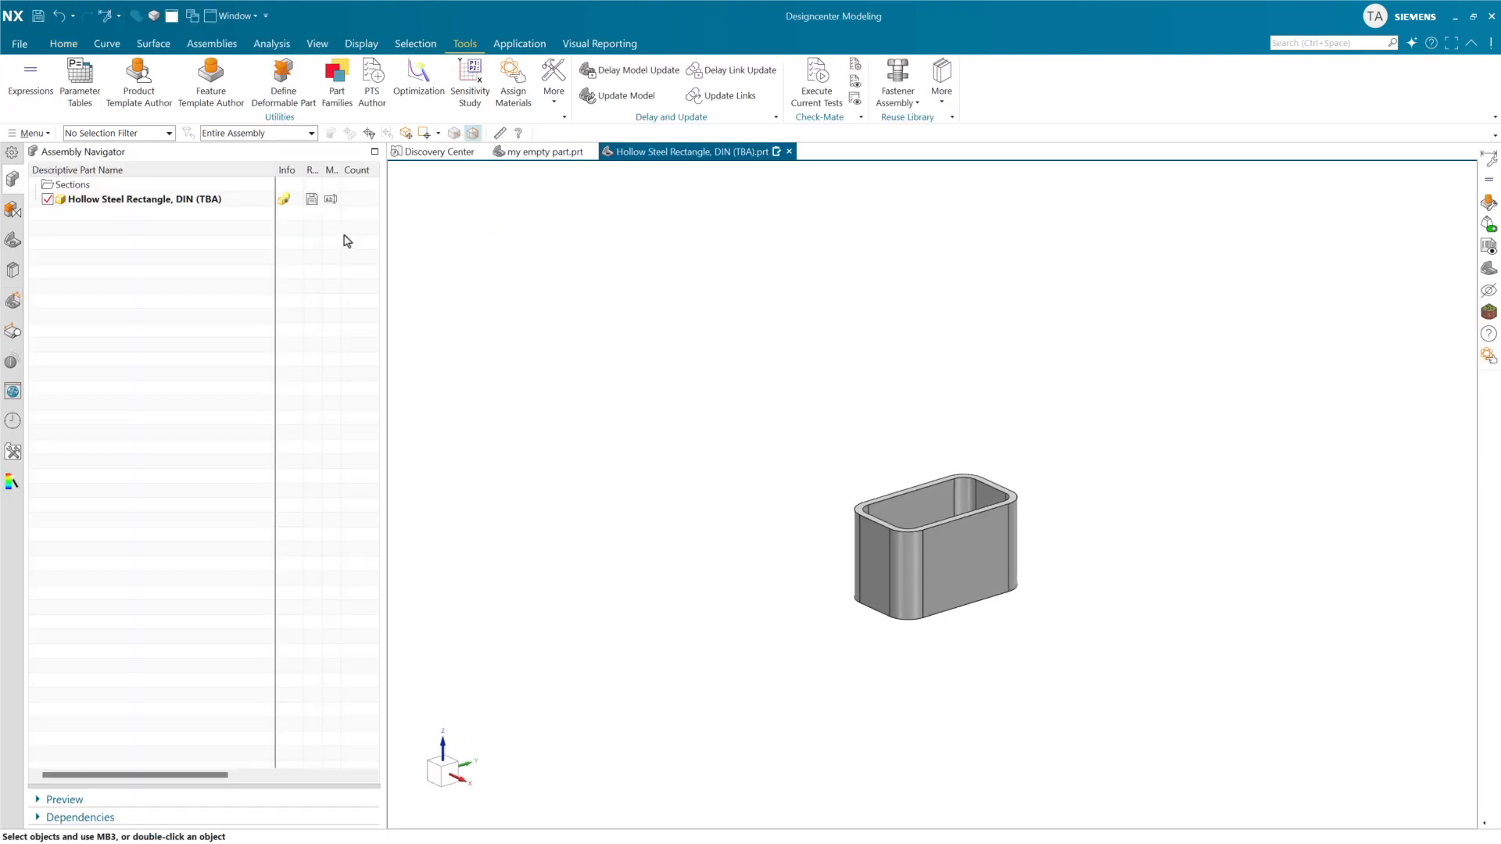
Reopen the tube's template dialog, set BODY_WIDTH1 to 100, and cycle through the larger widths up to 260 and back.
{"action": "right_click", "coordinate": [286, 201]}
{"action": "left_click", "coordinate": [358, 212]}
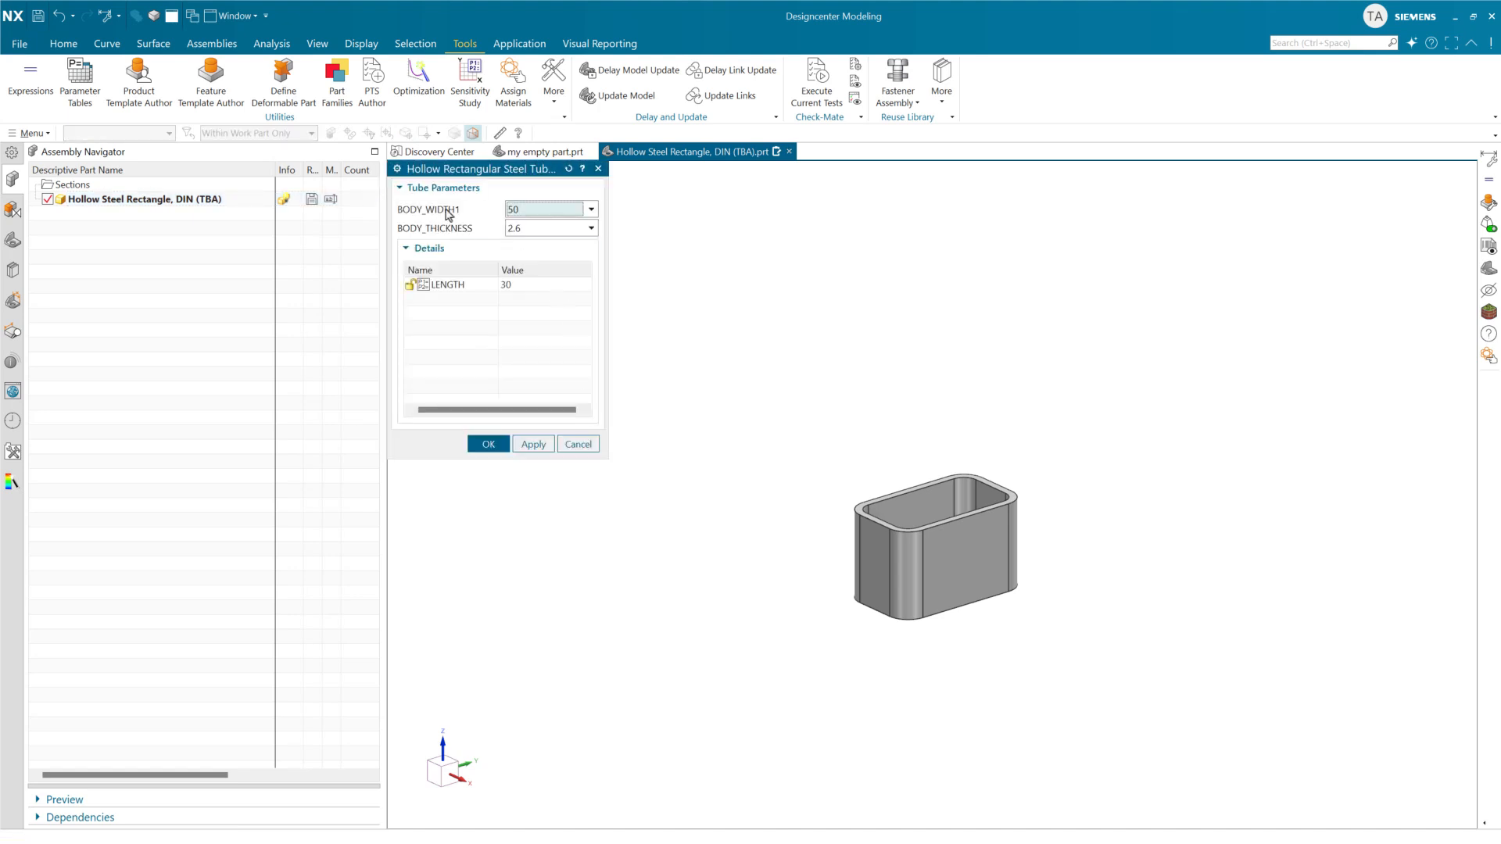
{"action": "left_click", "coordinate": [546, 218]}
{"action": "left_click", "coordinate": [542, 281]}
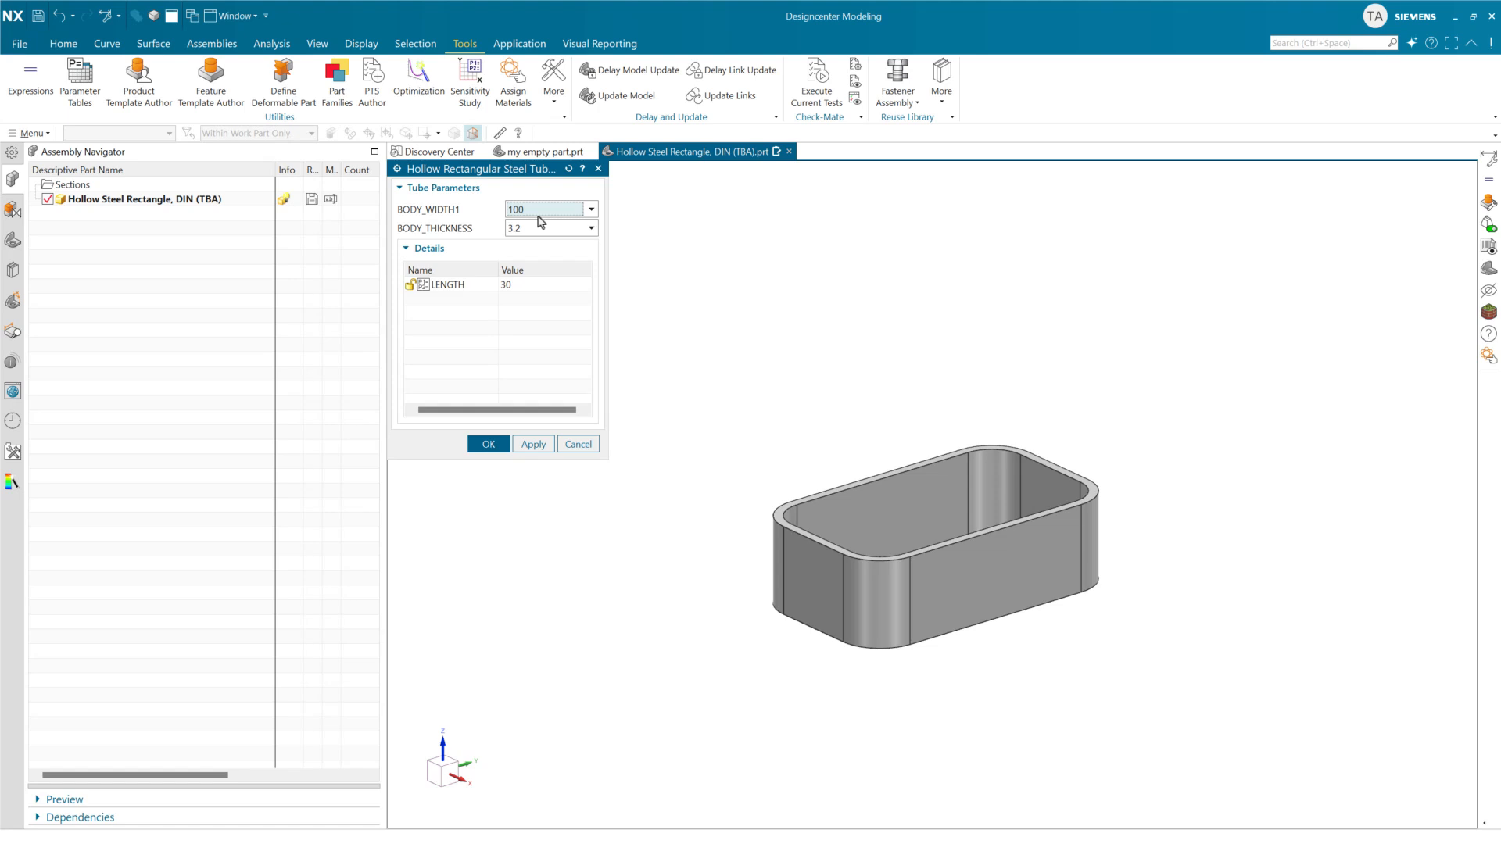
{"action": "scroll", "coordinate": [538, 222], "scroll_direction": "down", "scroll_amount": 1}
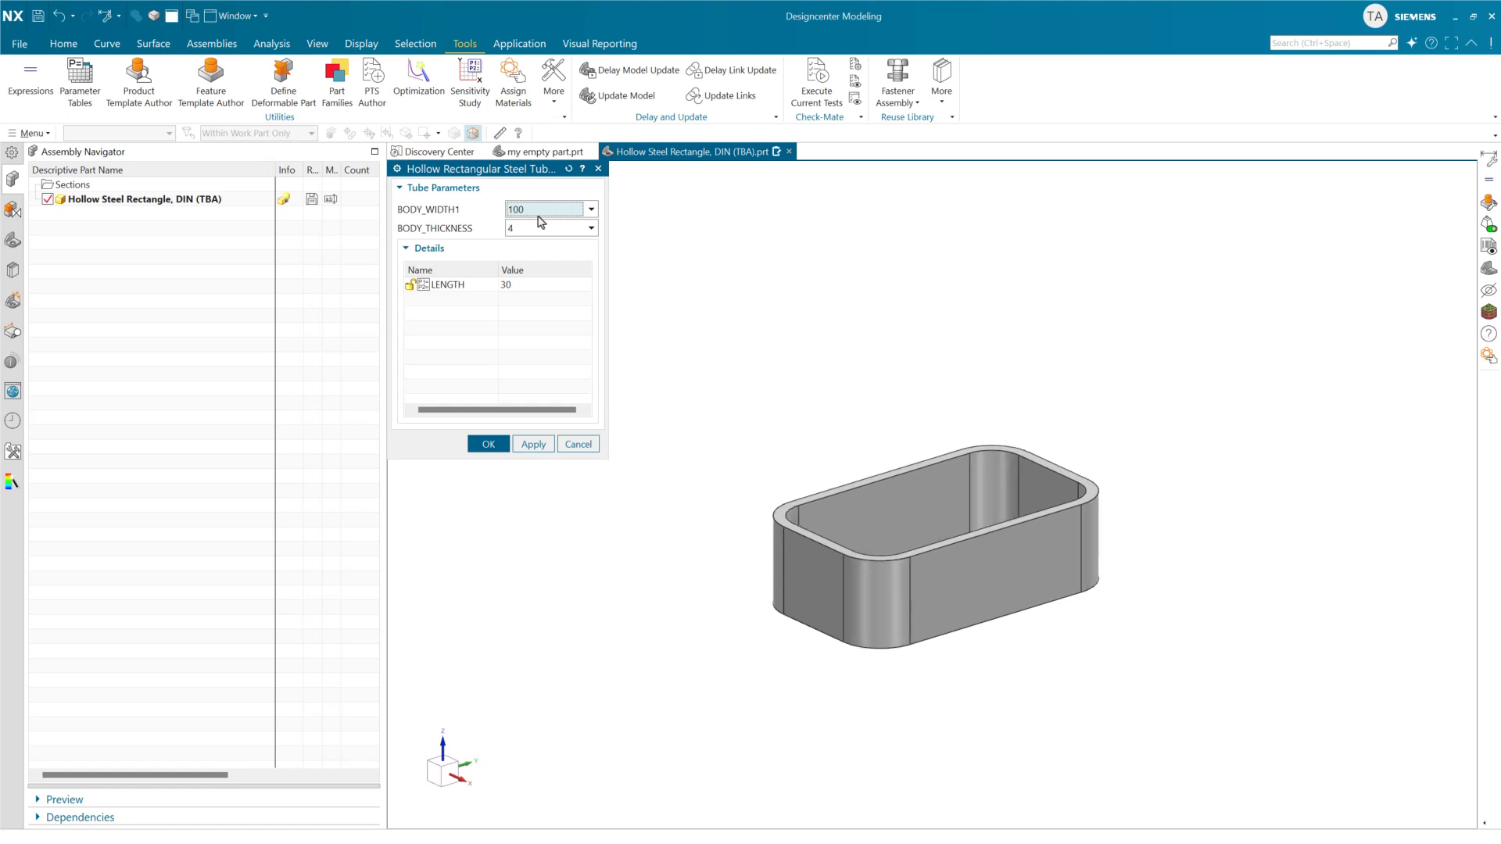
{"action": "scroll", "coordinate": [539, 221], "scroll_direction": "down", "scroll_amount": 6}
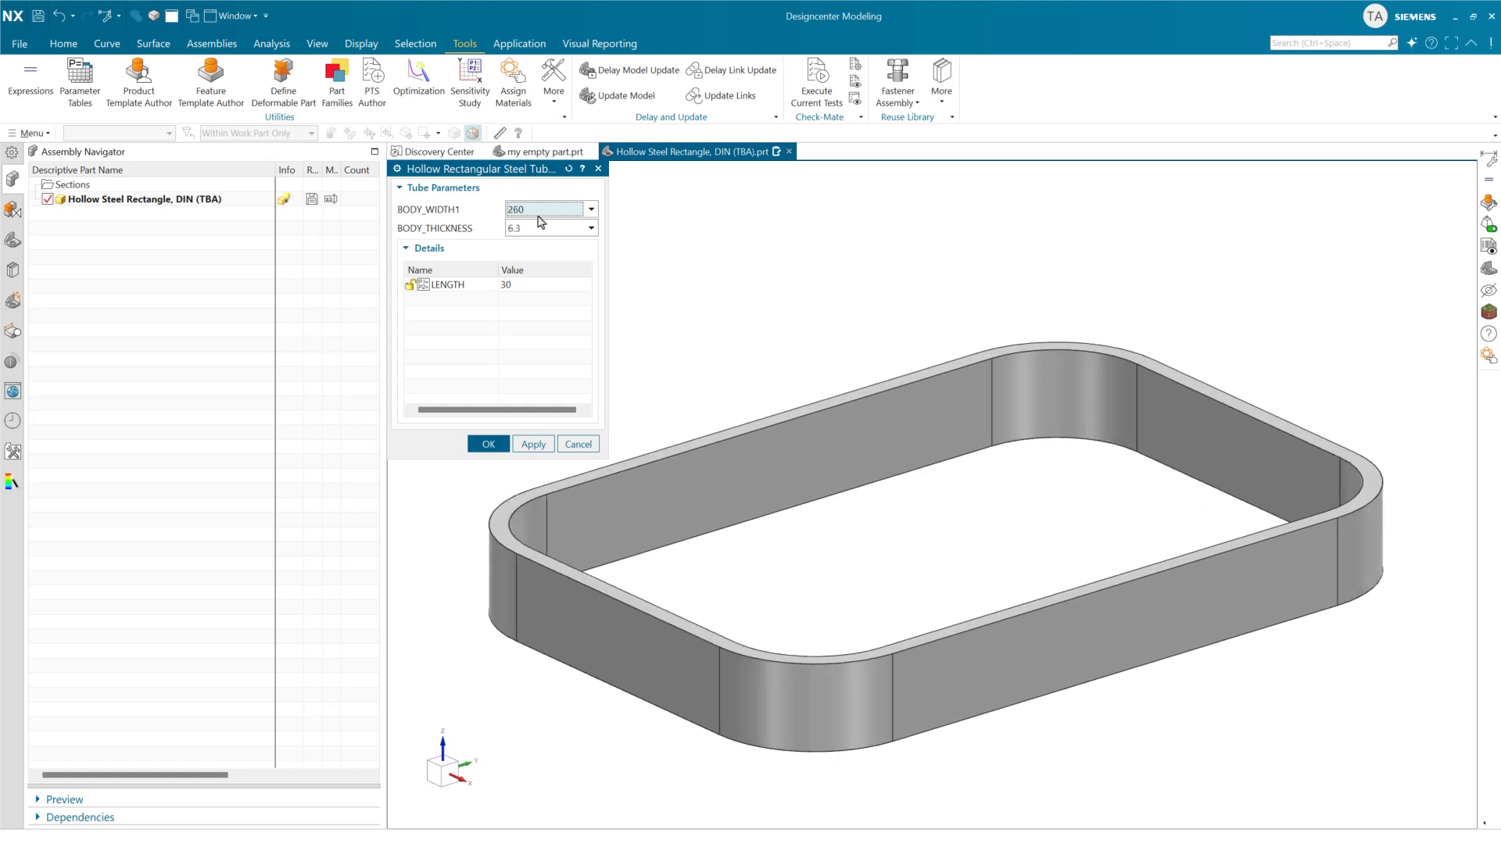
{"action": "scroll", "coordinate": [539, 221], "scroll_direction": "up", "scroll_amount": 3}
{"action": "scroll", "coordinate": [538, 222], "scroll_direction": "up", "scroll_amount": 3}
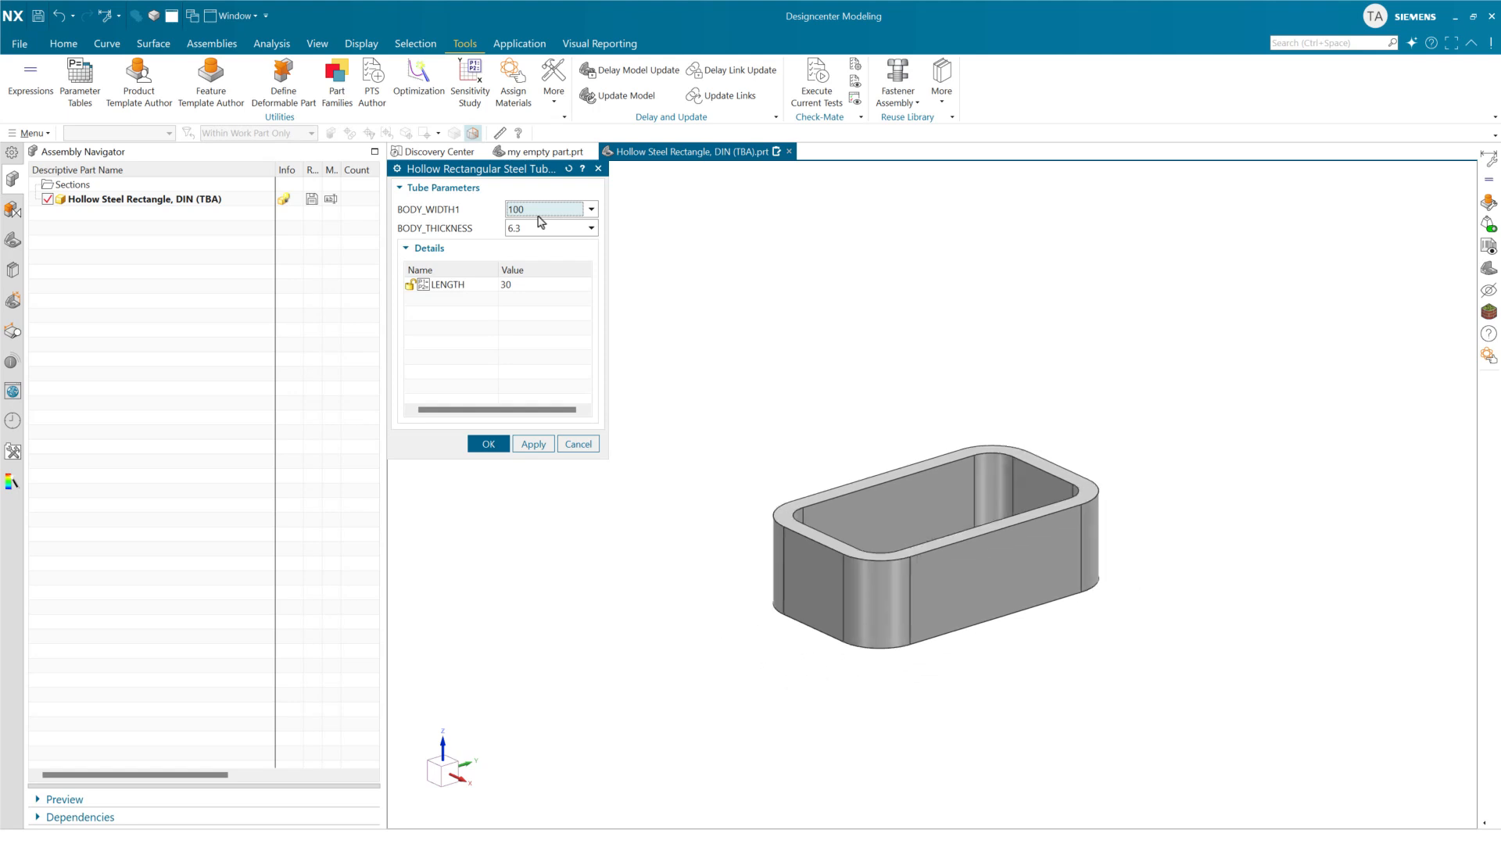
Check the BODY_THICKNESS options for BODY_WIDTH1 90 and 300, and cancel the tube dialog.
{"action": "left_click", "coordinate": [548, 229]}
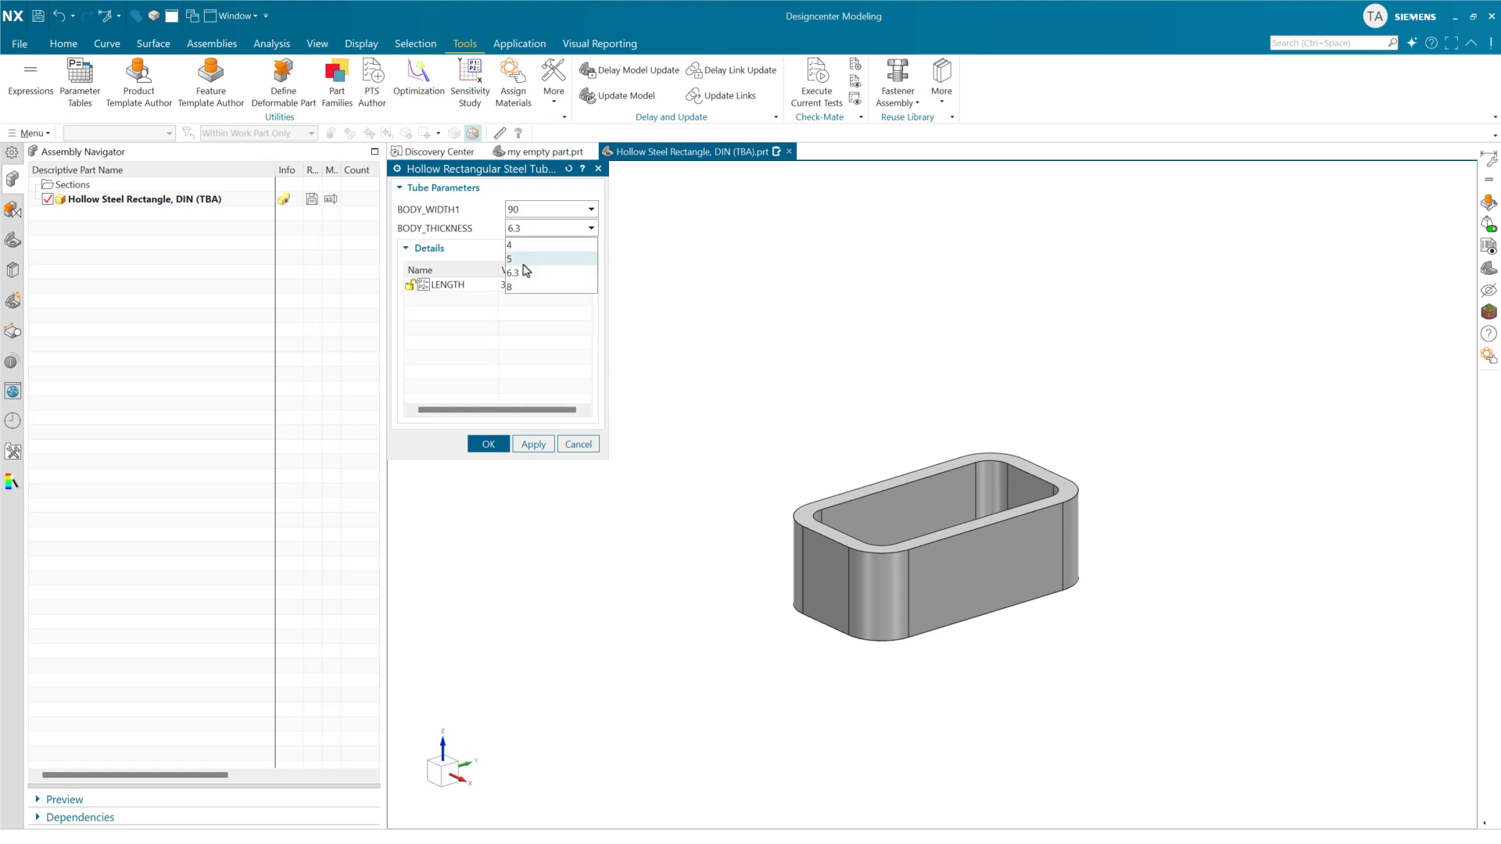
{"action": "left_click", "coordinate": [535, 218]}
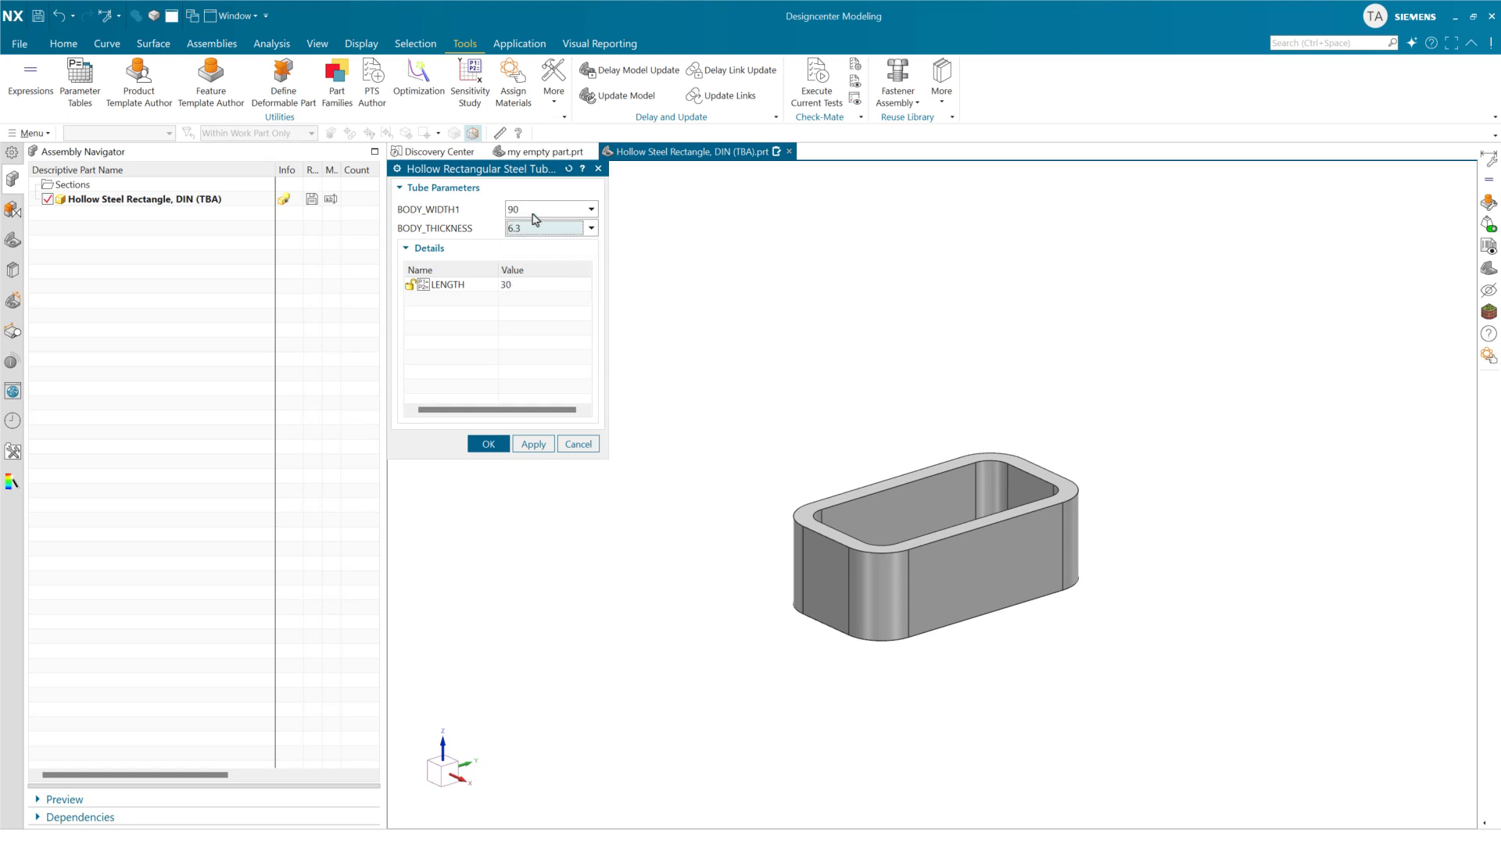
{"action": "left_click", "coordinate": [535, 218]}
{"action": "left_click", "coordinate": [539, 404]}
{"action": "left_click", "coordinate": [547, 228]}
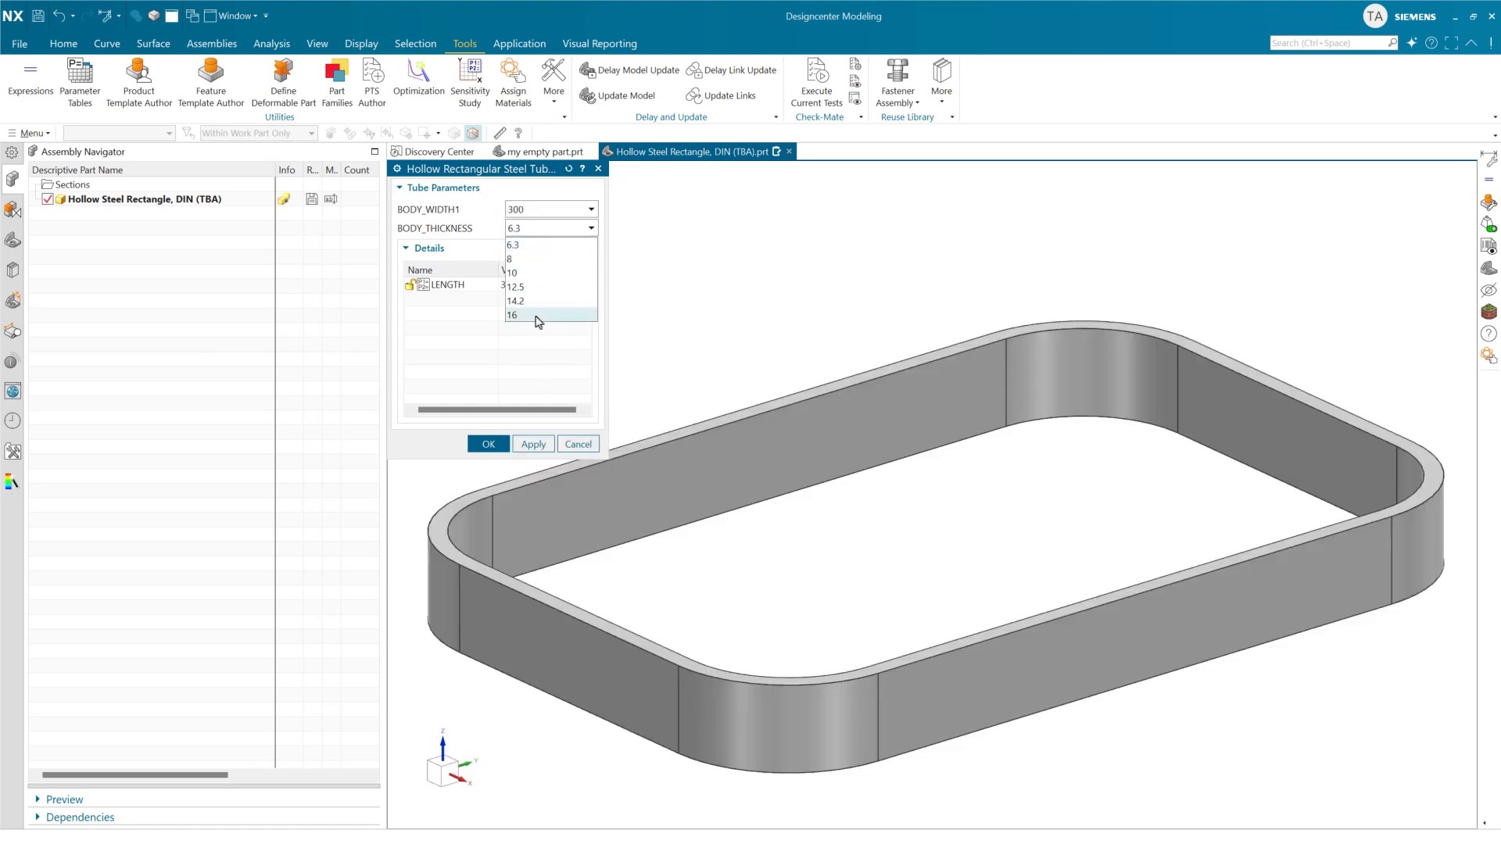
{"action": "left_click", "coordinate": [585, 449]}
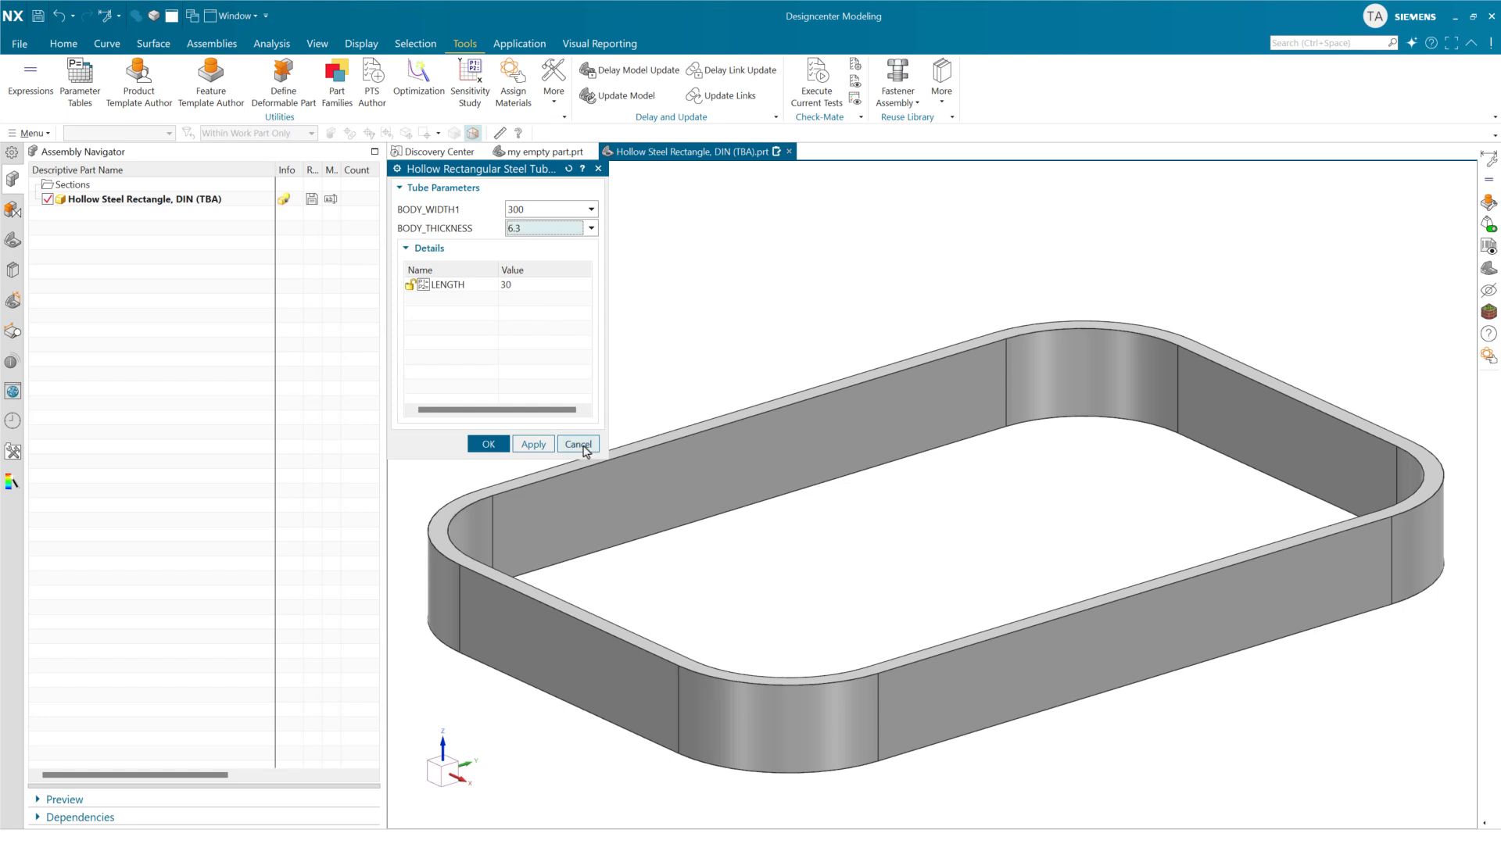
{"action": "left_click", "coordinate": [579, 444]}
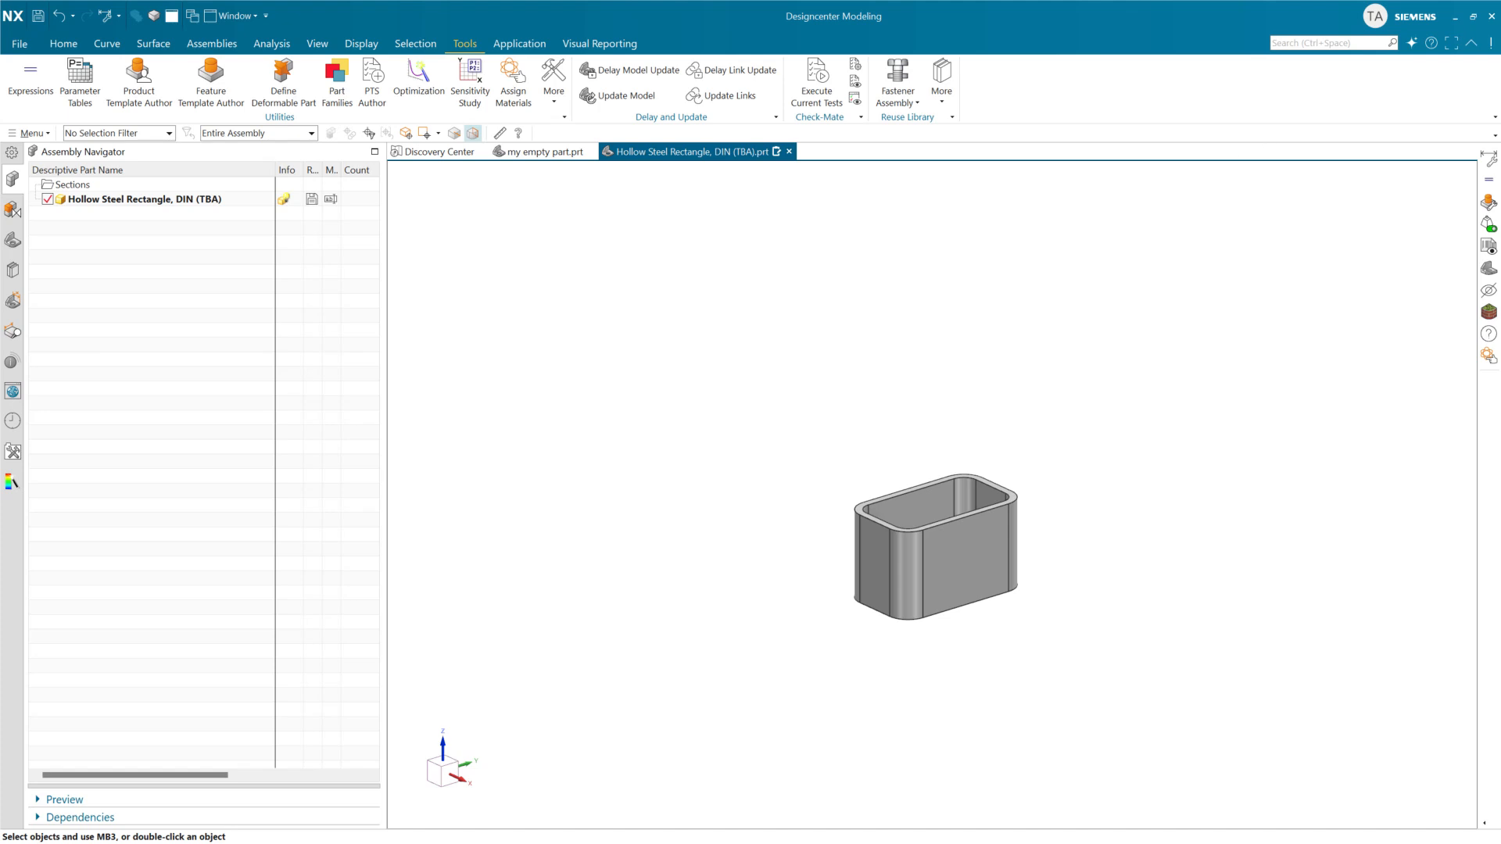
Switch to Excel, examine the display names in parentheses in the TBA4 workbook's parameter headers, and return to NX.
{"action": "key", "text": "alt+Tab"}
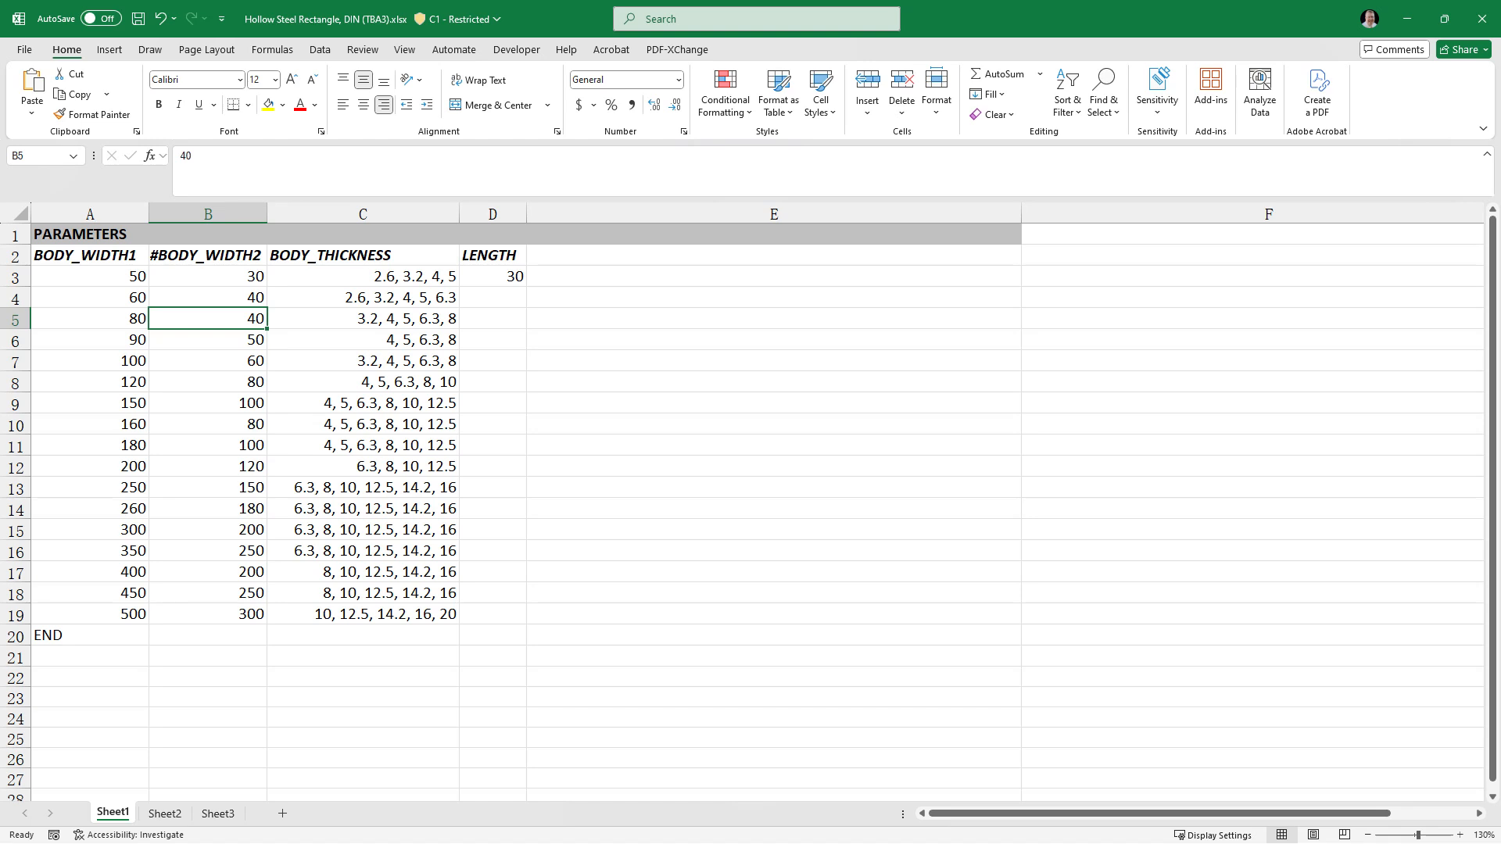
{"action": "key", "text": "alt+Tab"}
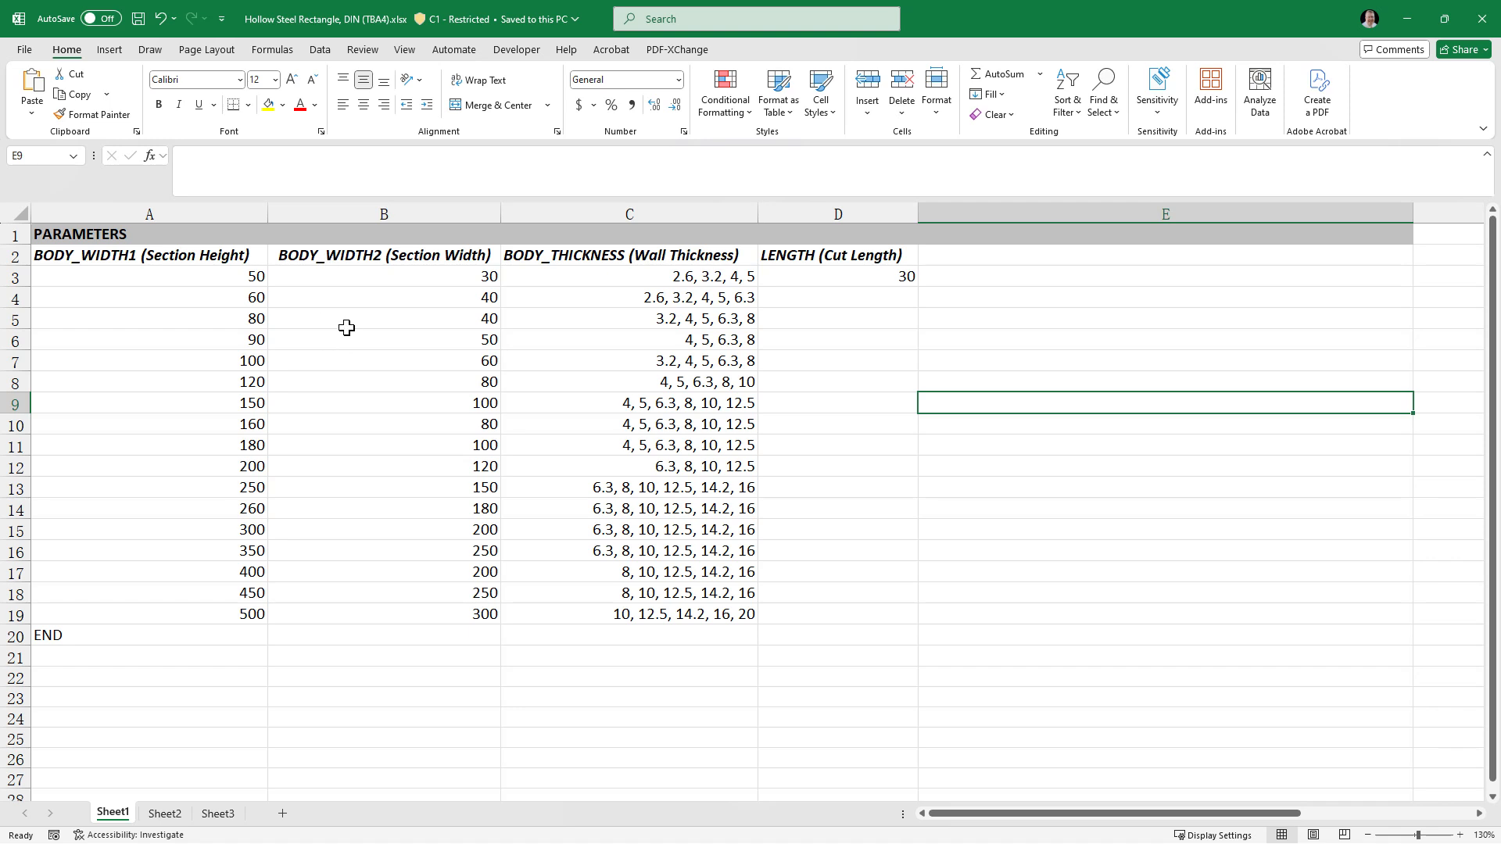
{"action": "key", "text": "alt+Tab"}
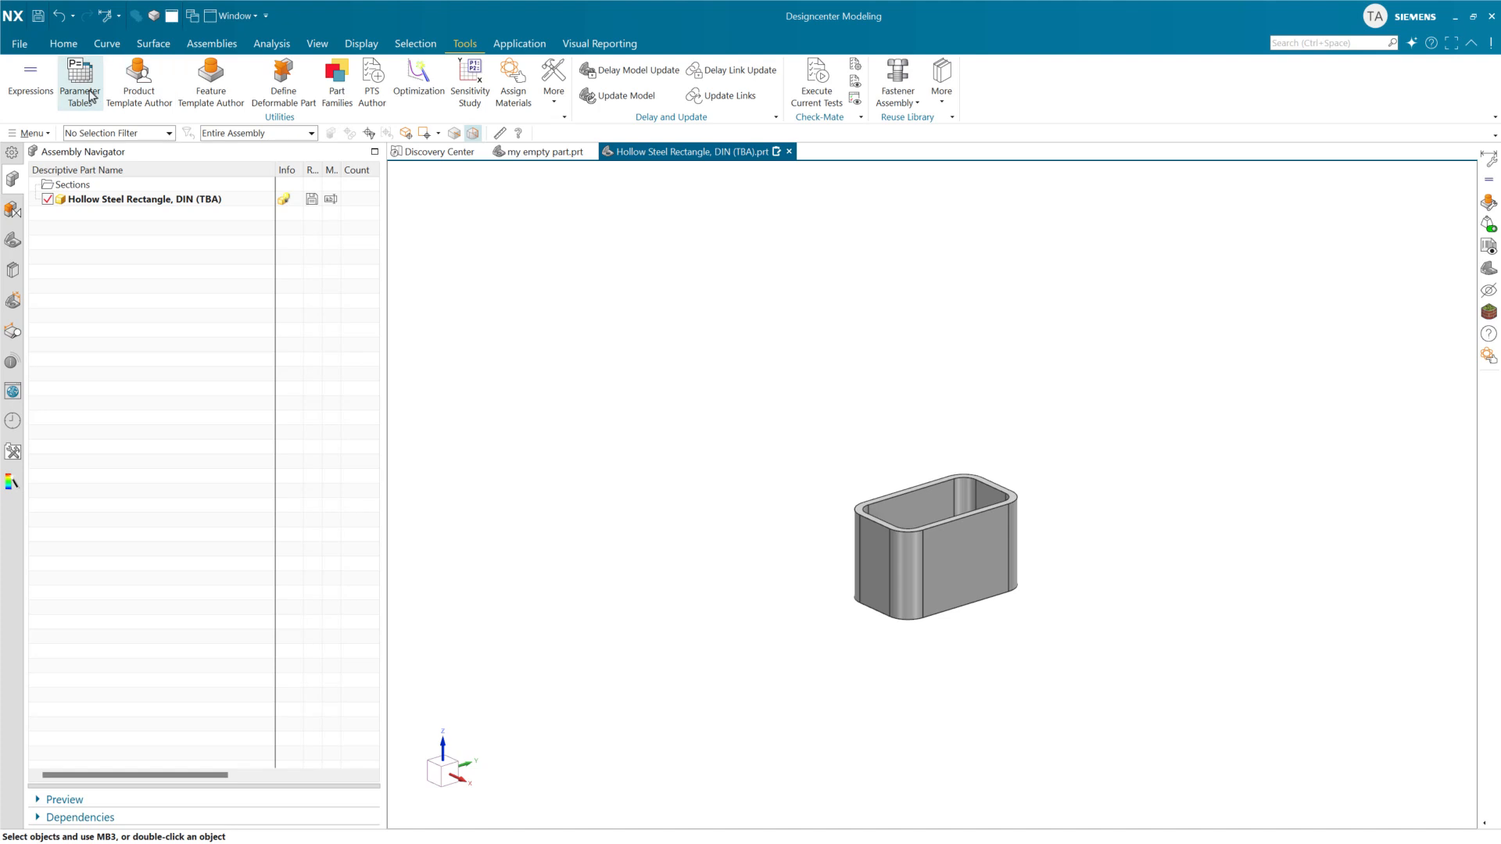
Set the template's Nested Options Control to use the KRX spreadsheet "Hollow Steel Rectangle, DIN (TBA4).xlsx" and finish authoring.
{"action": "left_click", "coordinate": [82, 86]}
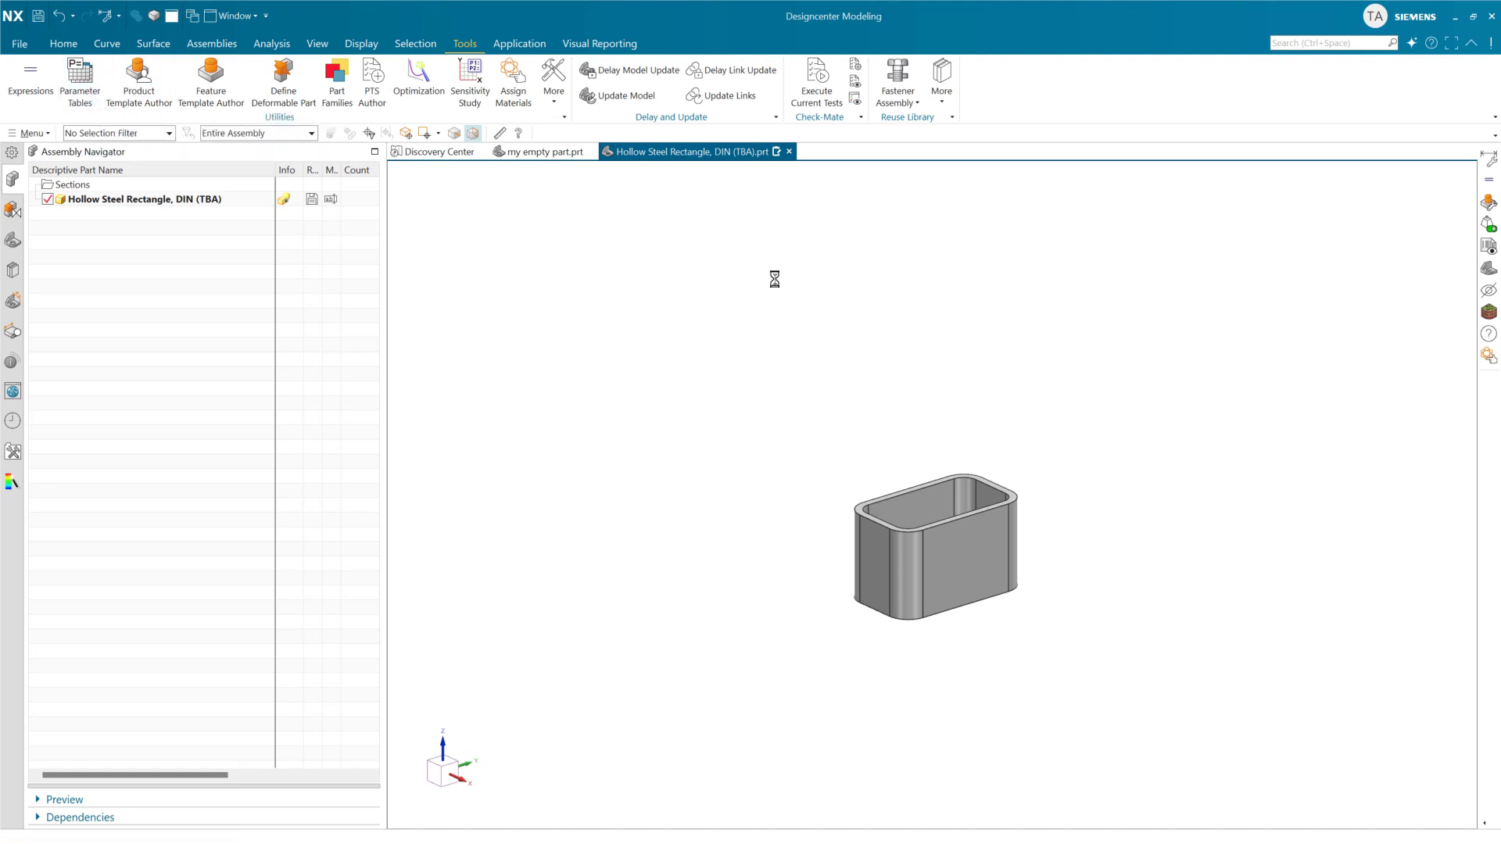
{"action": "left_click", "coordinate": [844, 258]}
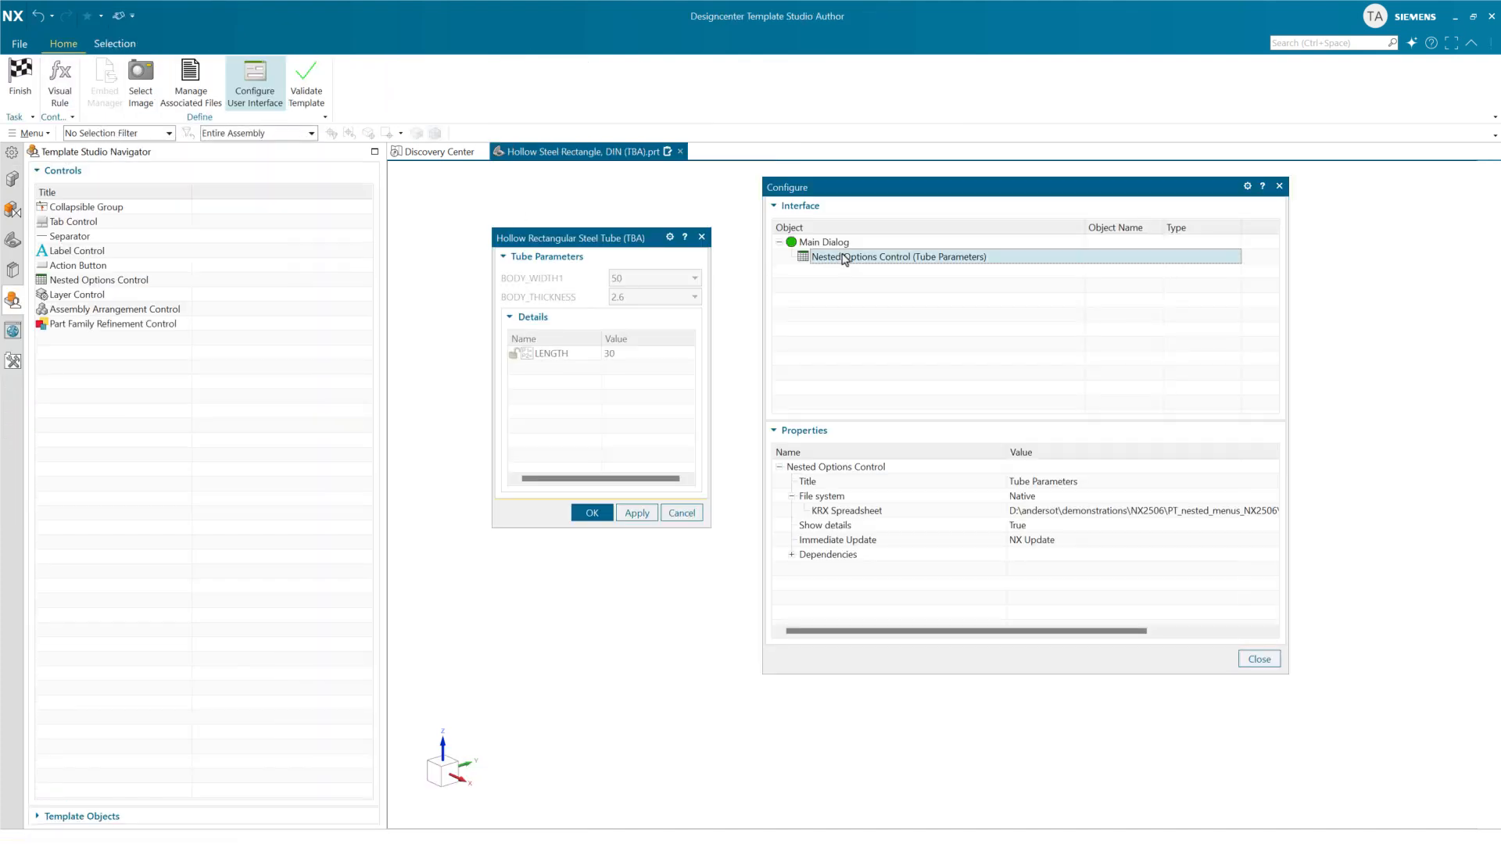
{"action": "left_click", "coordinate": [1082, 519]}
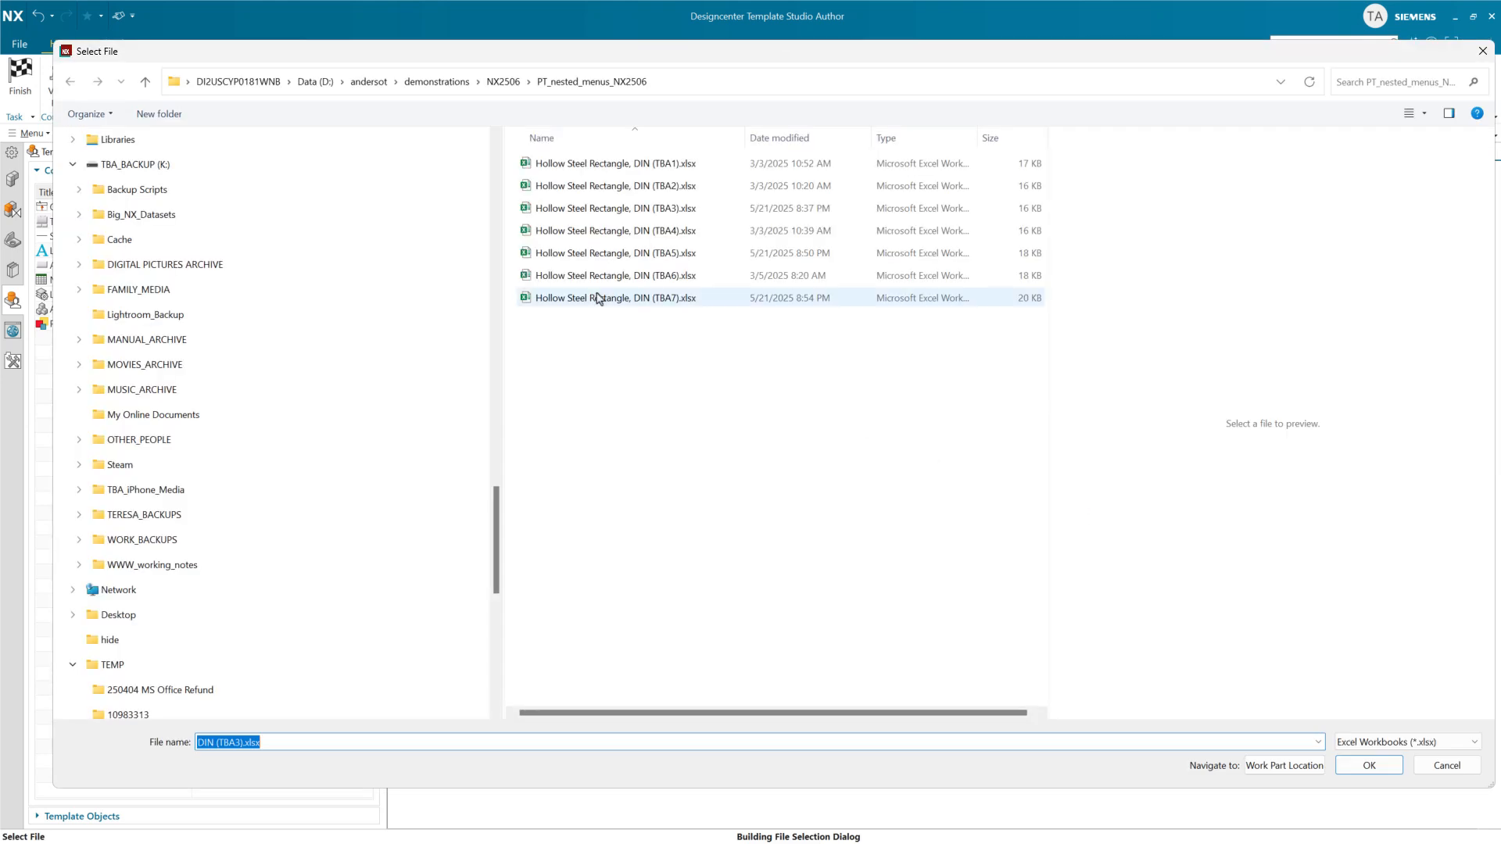
{"action": "double_click", "coordinate": [612, 231]}
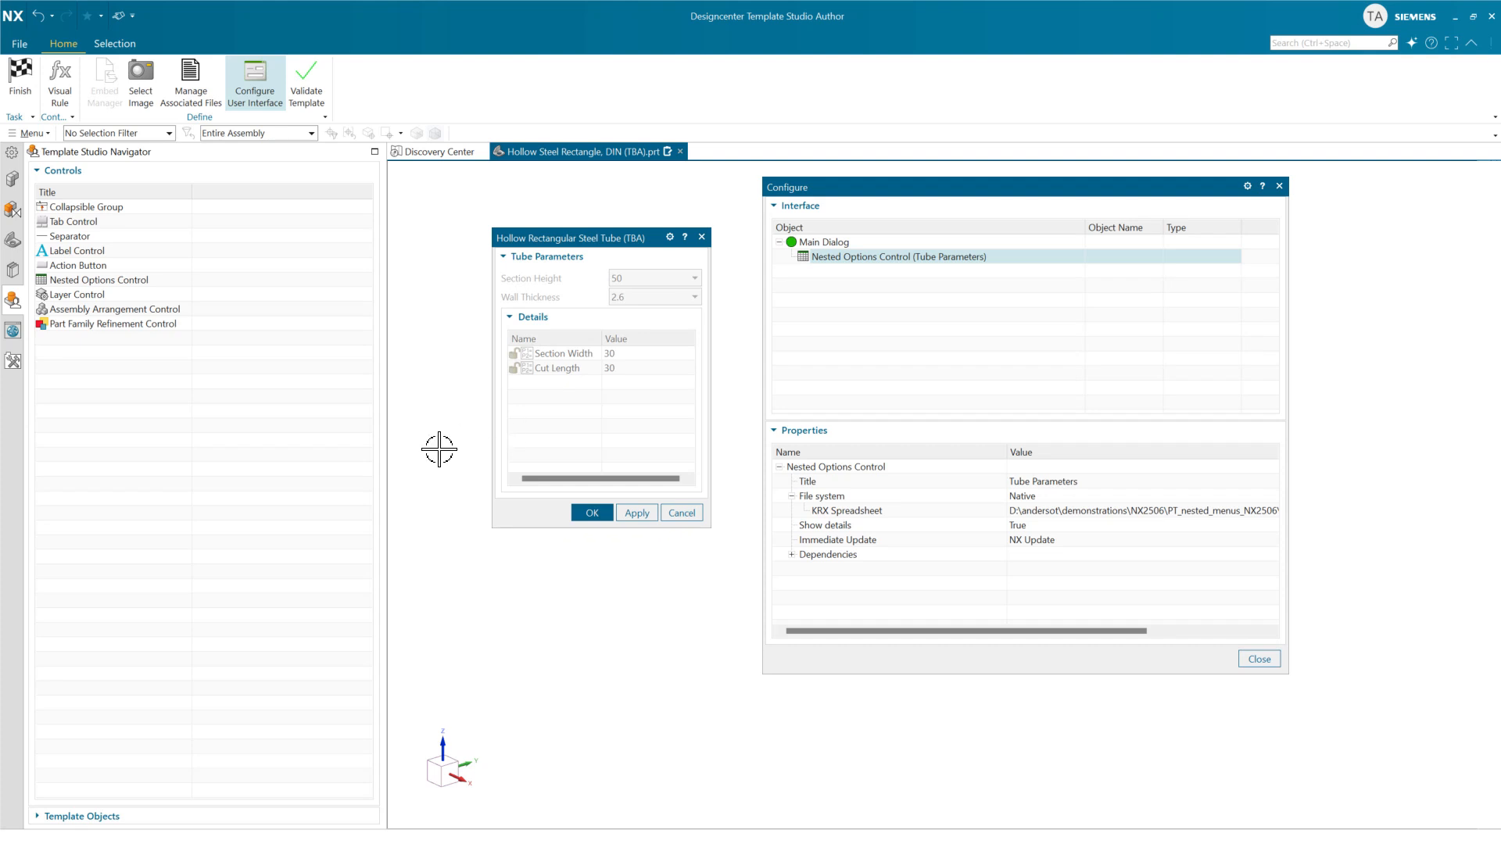
{"action": "left_click", "coordinate": [20, 78]}
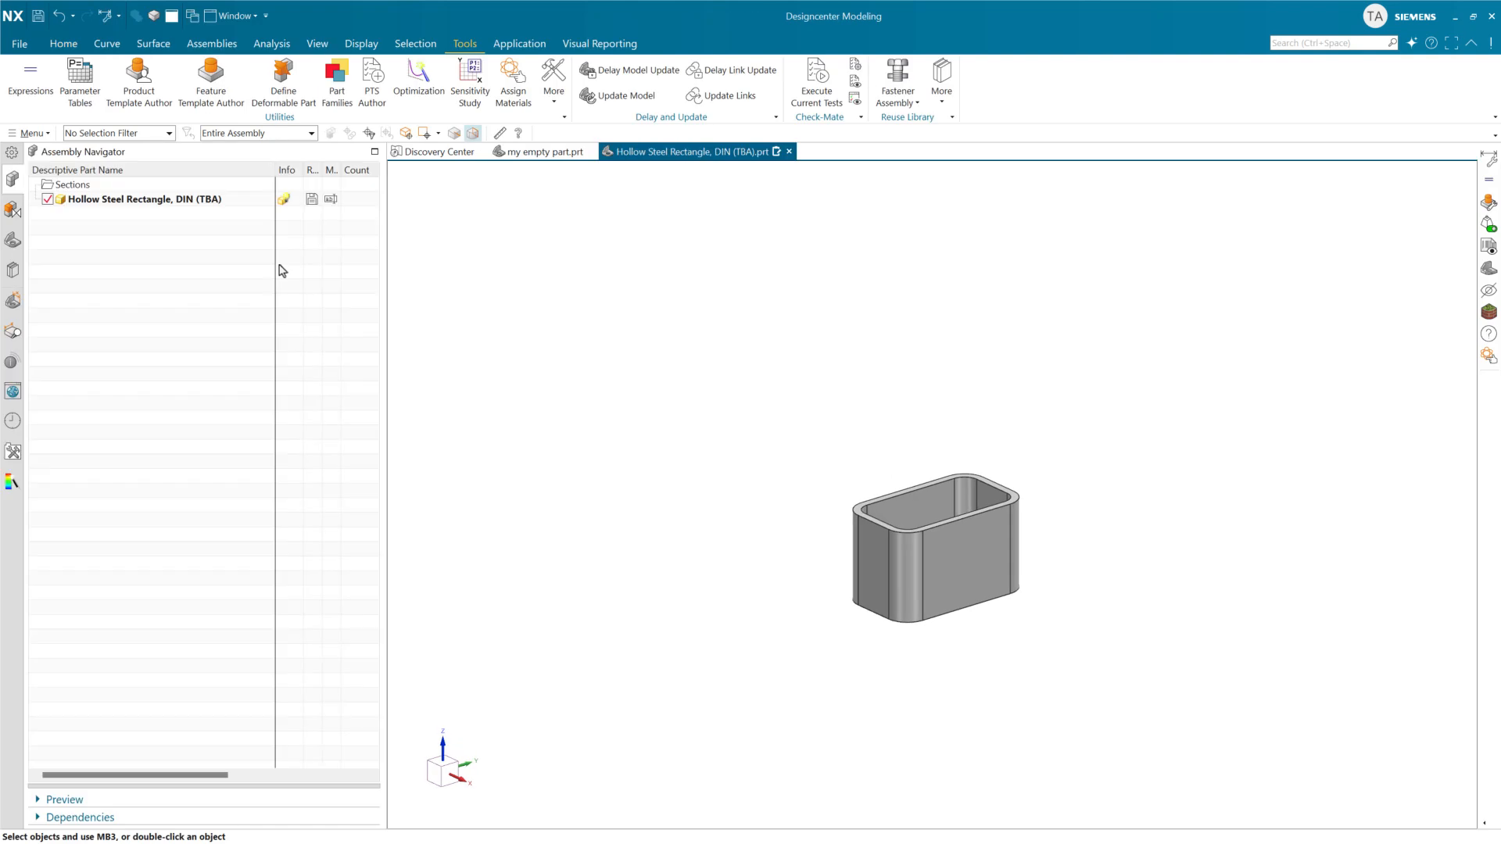
Reopen the tube's template dialog and set Section Height to 60.
{"action": "right_click", "coordinate": [210, 203]}
{"action": "left_click", "coordinate": [240, 219]}
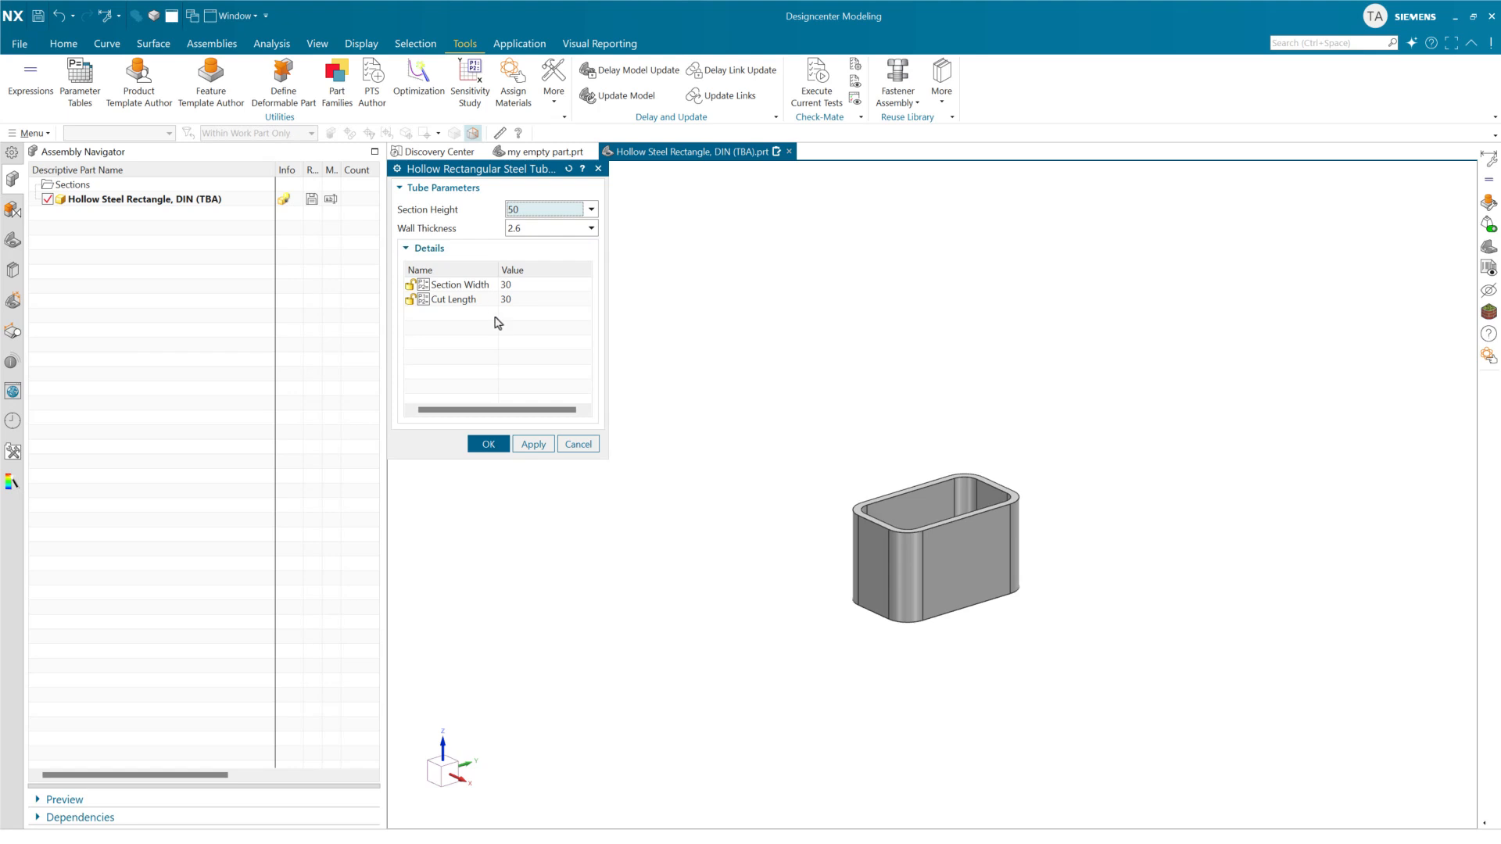
{"action": "left_click", "coordinate": [536, 211]}
{"action": "left_click", "coordinate": [529, 244]}
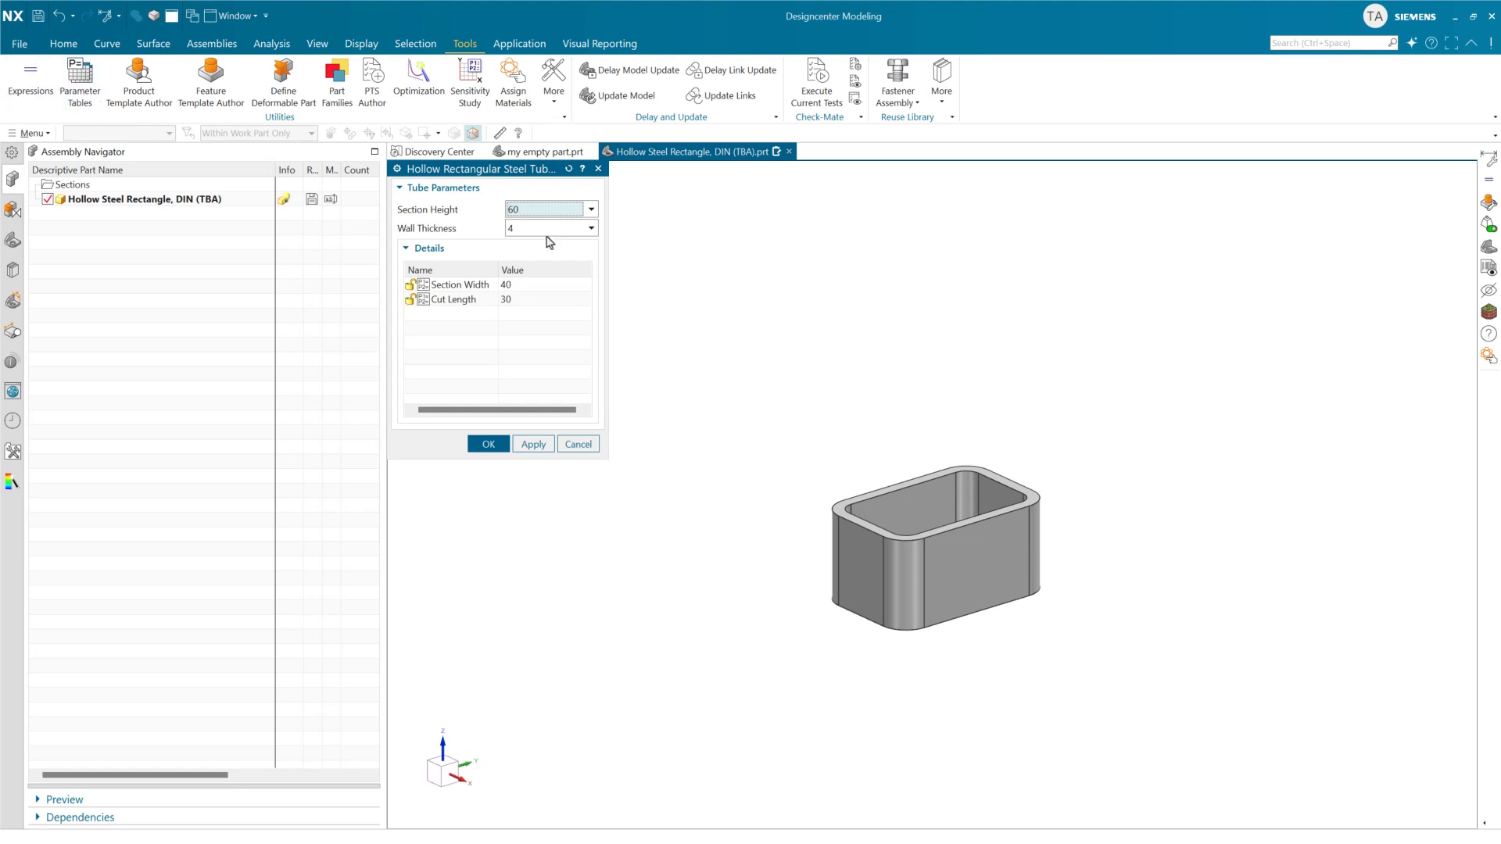
Cancel the tube dialog and examine the BODY_WIDTH1 and BODY_WIDTH2 columns of the TBA5 workbook in Excel, returning to NX.
{"action": "left_click", "coordinate": [584, 443]}
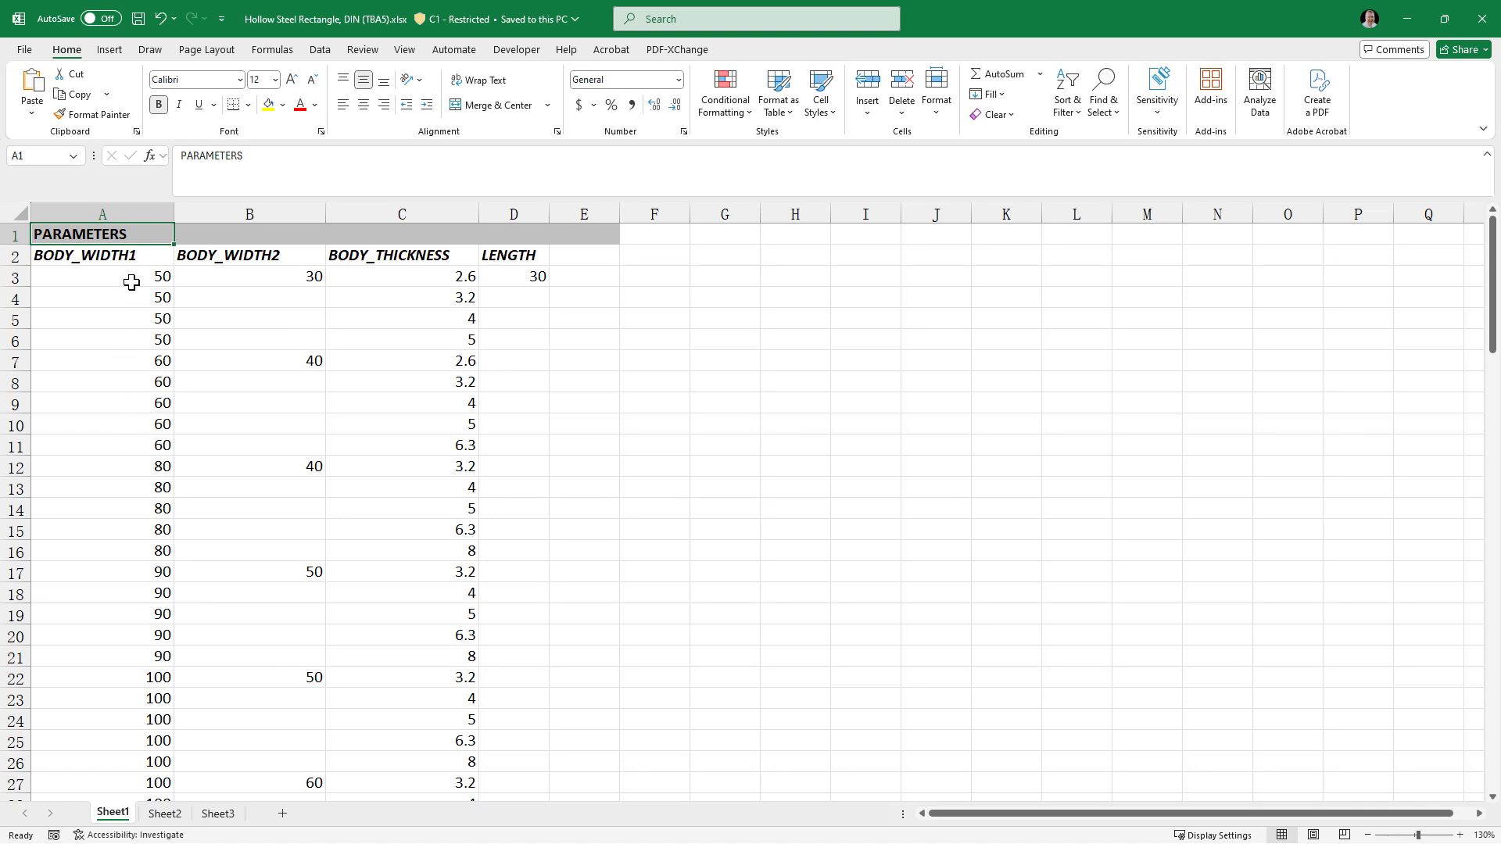
{"action": "left_click_drag", "start_coordinate": [131, 283], "coordinate": [196, 336]}
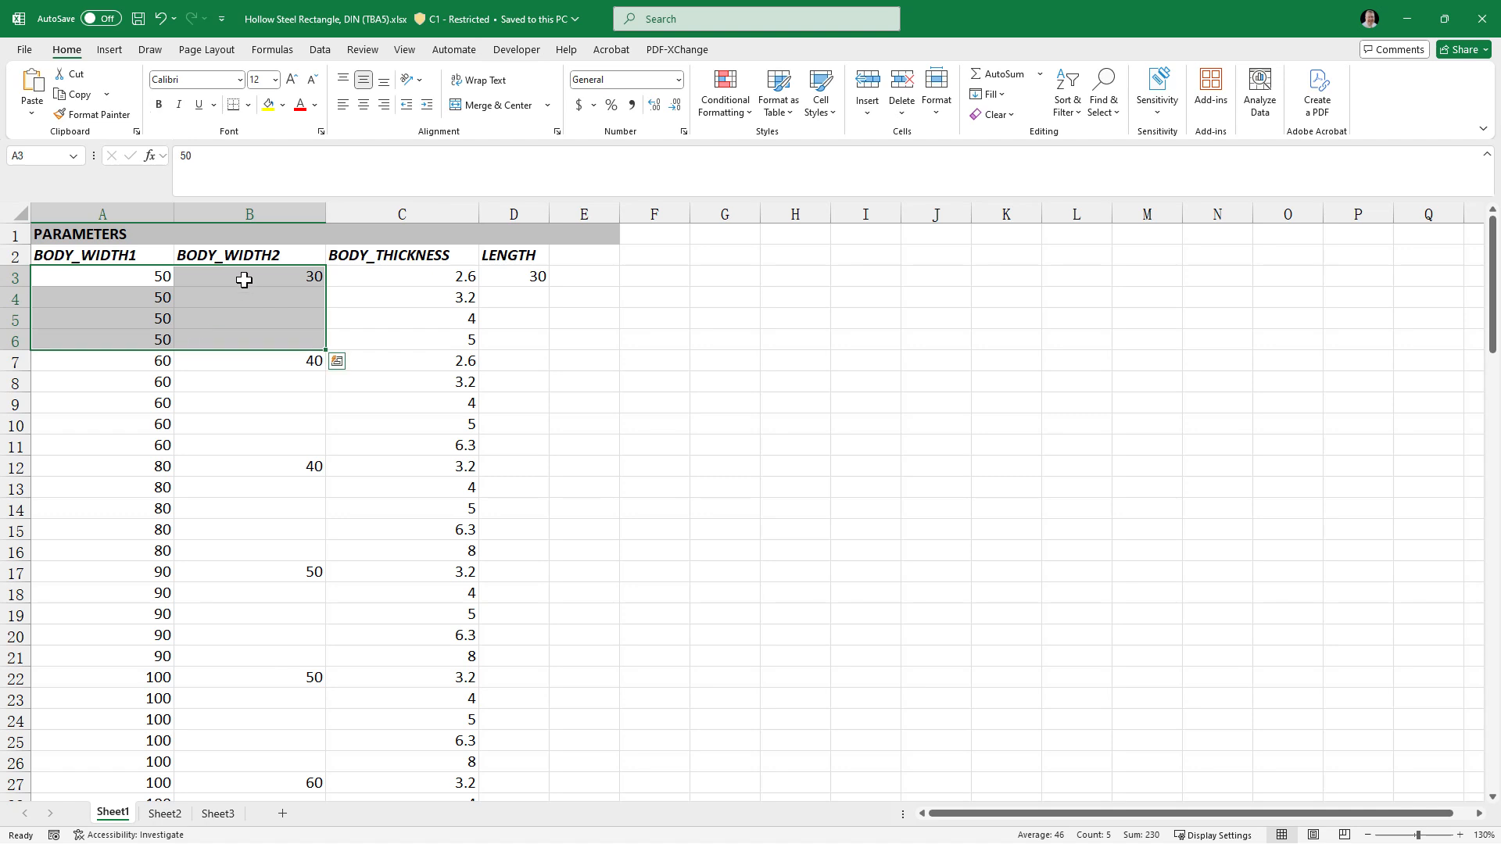
{"action": "left_click", "coordinate": [274, 365]}
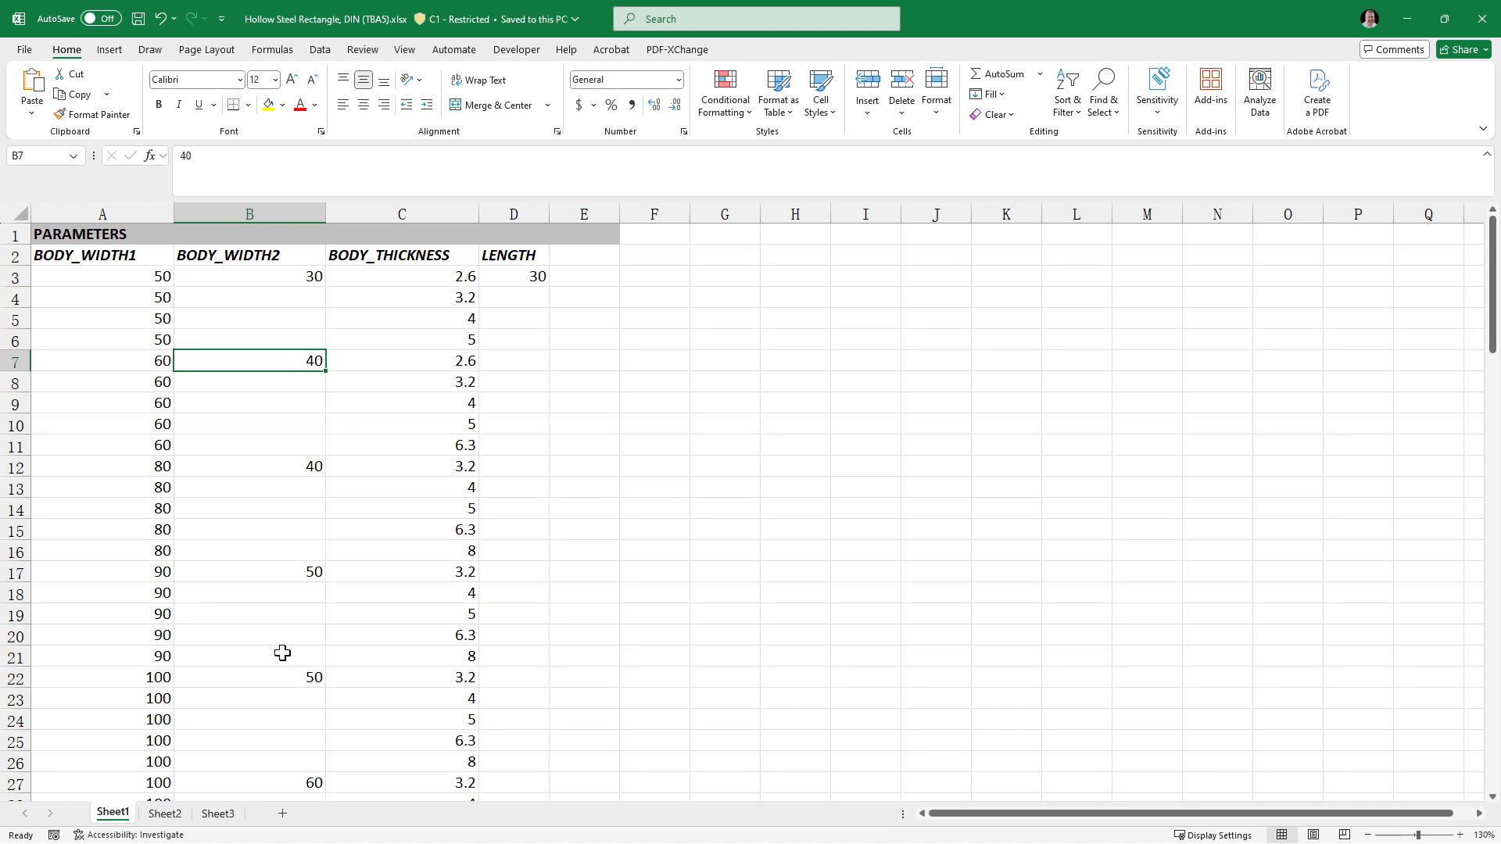
{"action": "scroll", "coordinate": [275, 631], "scroll_direction": "down", "scroll_amount": 16}
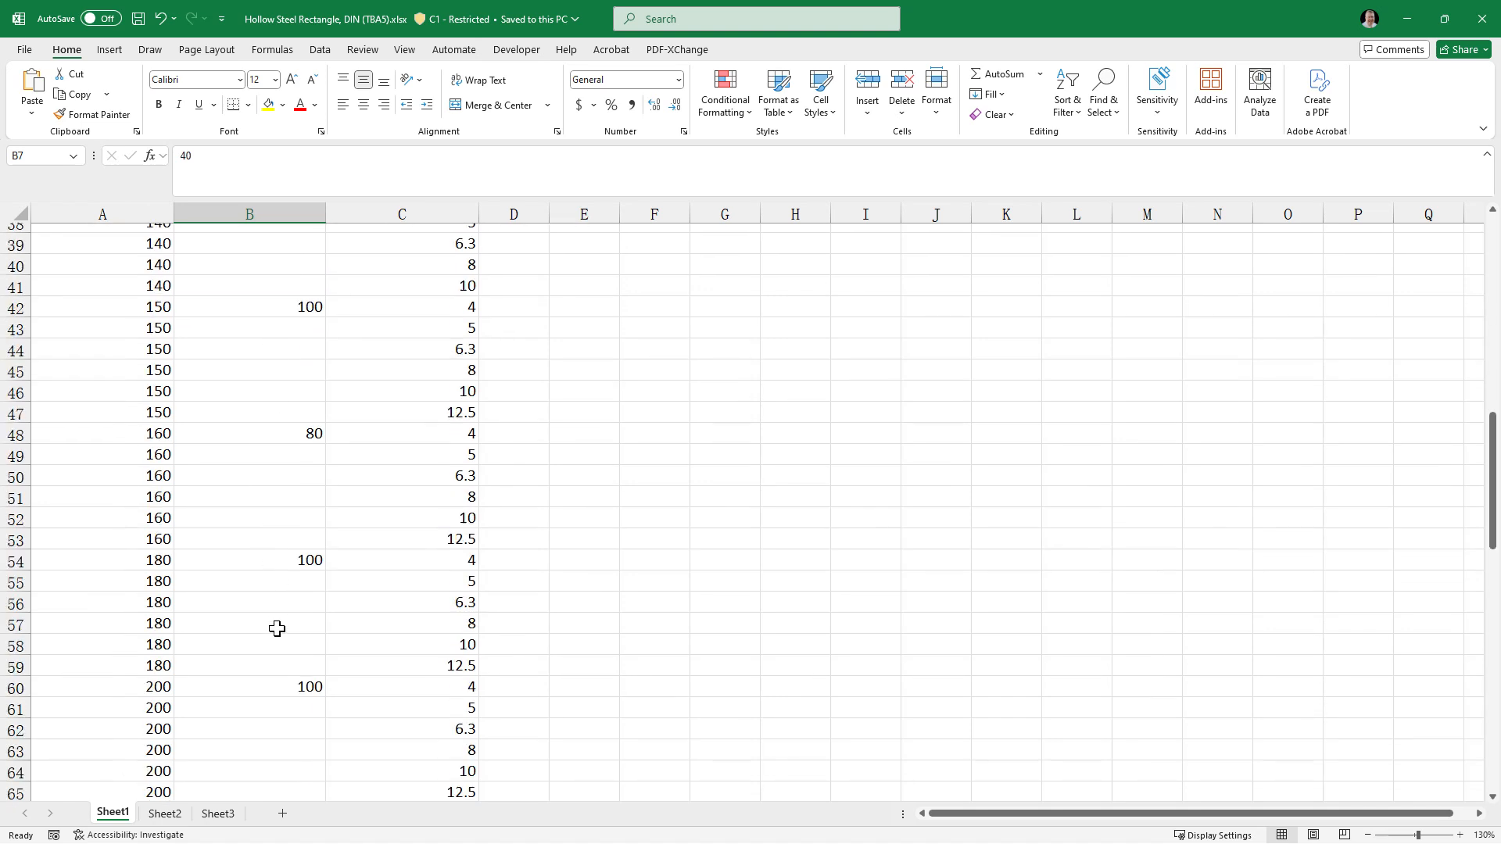
{"action": "scroll", "coordinate": [272, 623], "scroll_direction": "up", "scroll_amount": 15}
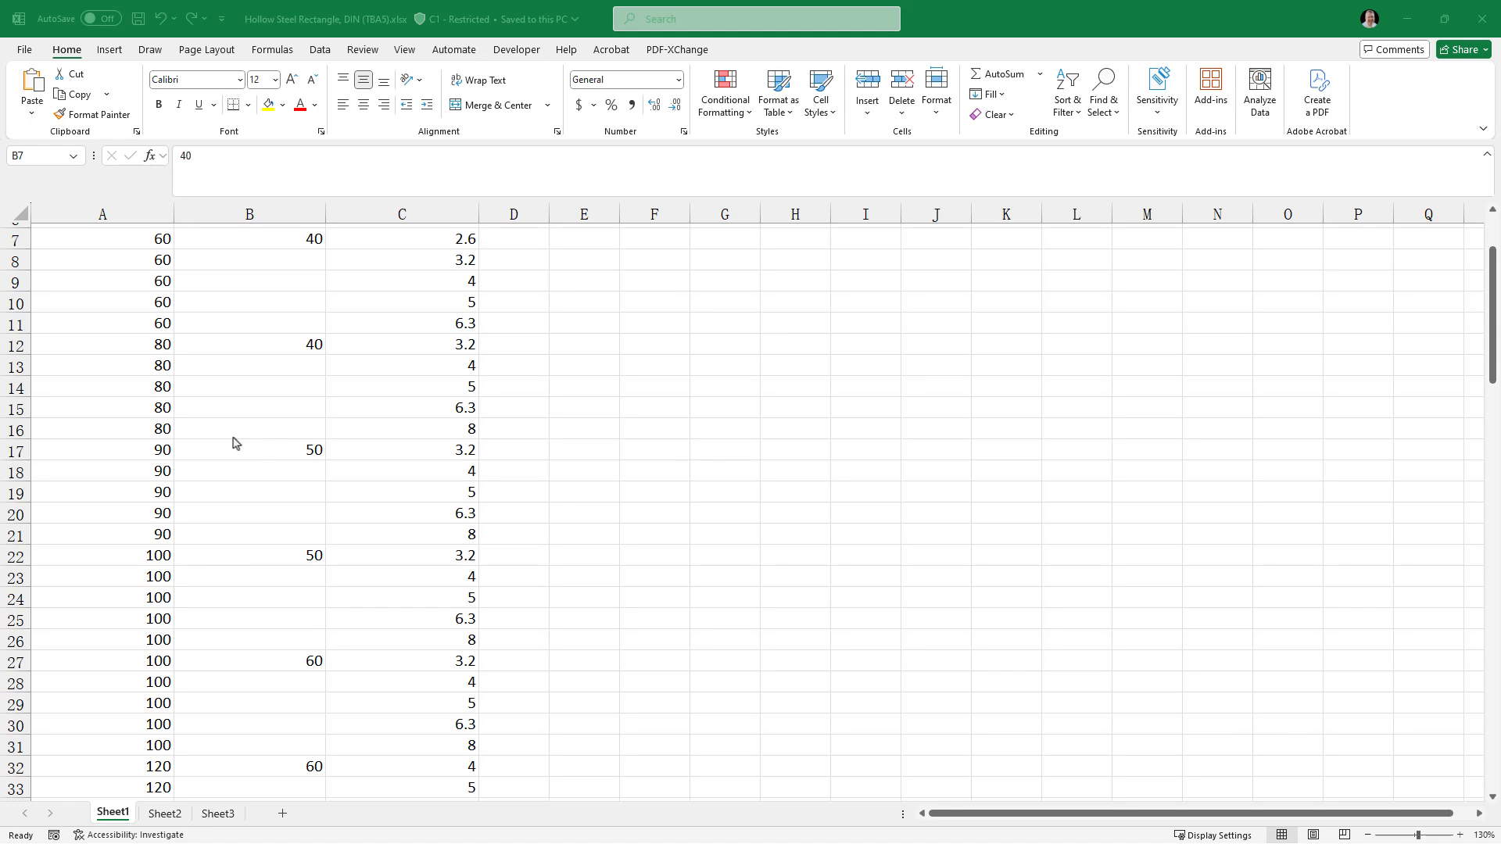
{"action": "key", "text": "alt+Tab"}
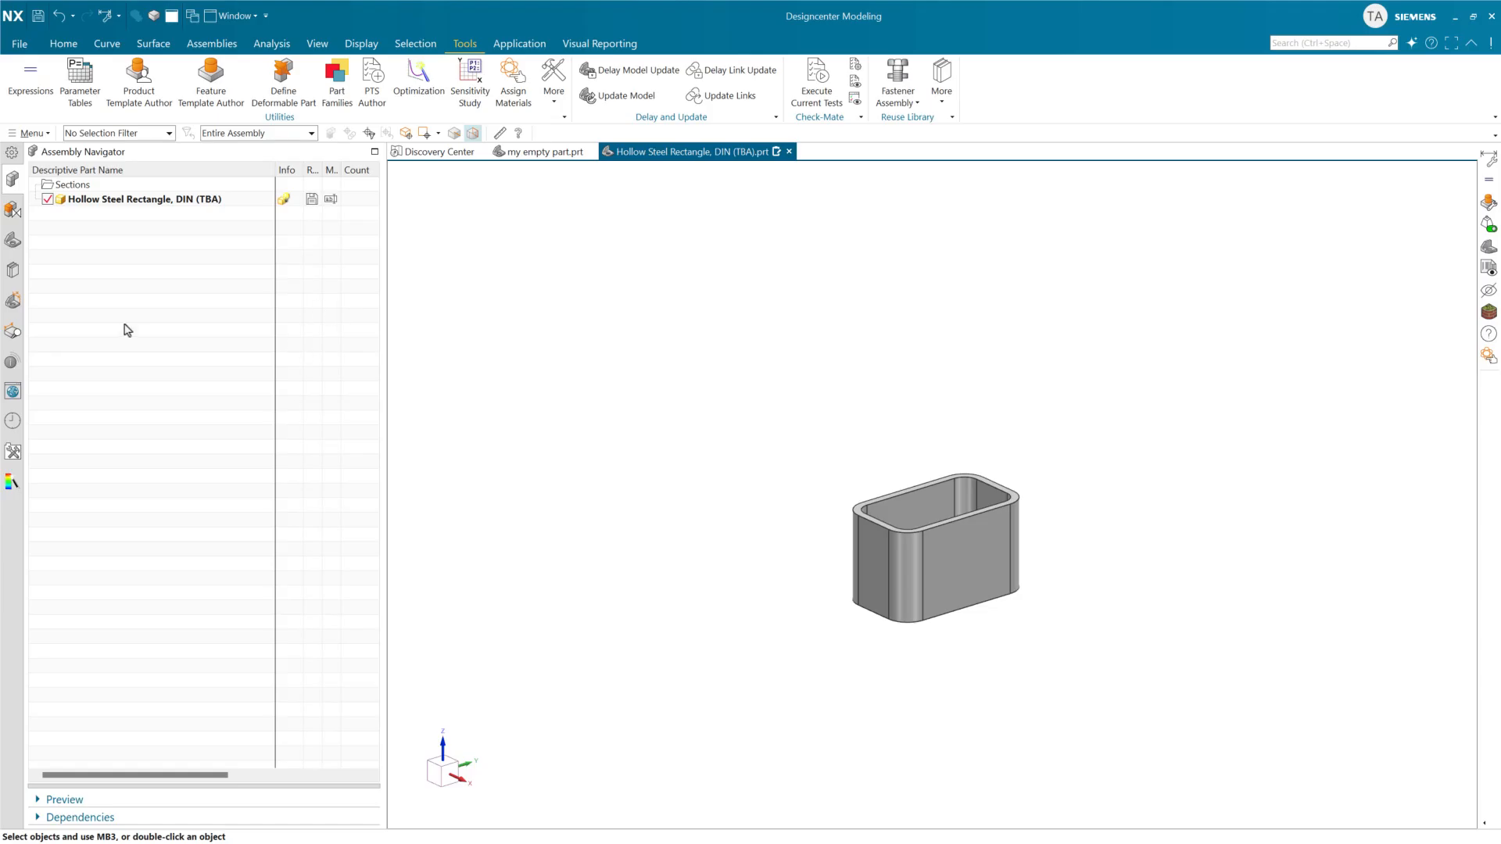
Set the template's Nested Options Control to use the KRX spreadsheet "Hollow Steel Rectangle, DIN (TBA5).xlsx" and finish authoring.
{"action": "left_click", "coordinate": [138, 88]}
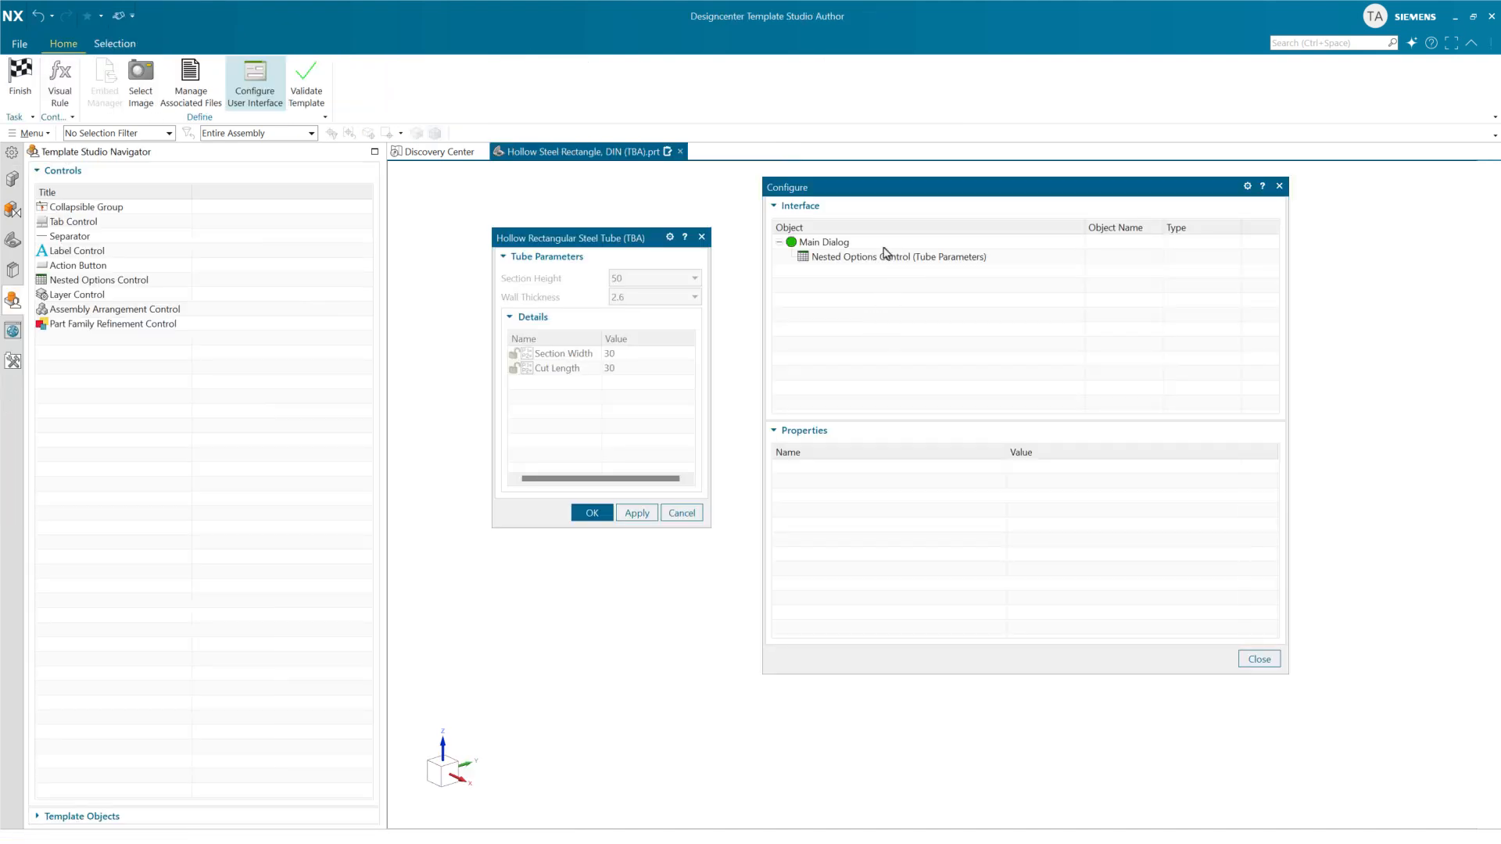
{"action": "left_click", "coordinate": [879, 257]}
{"action": "left_click", "coordinate": [1129, 512]}
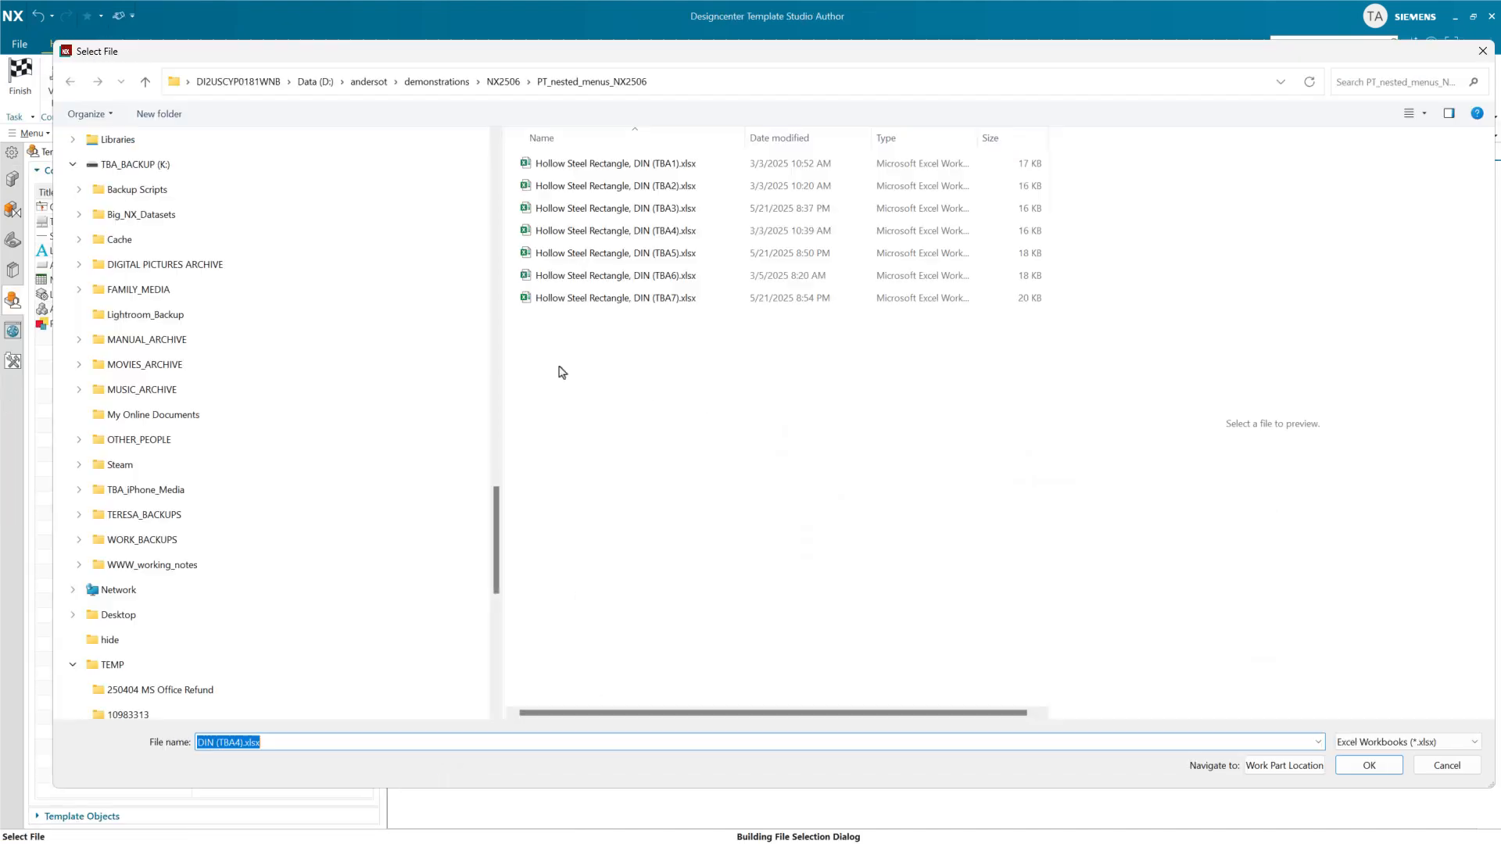
{"action": "left_click", "coordinate": [619, 254]}
{"action": "double_click", "coordinate": [618, 253]}
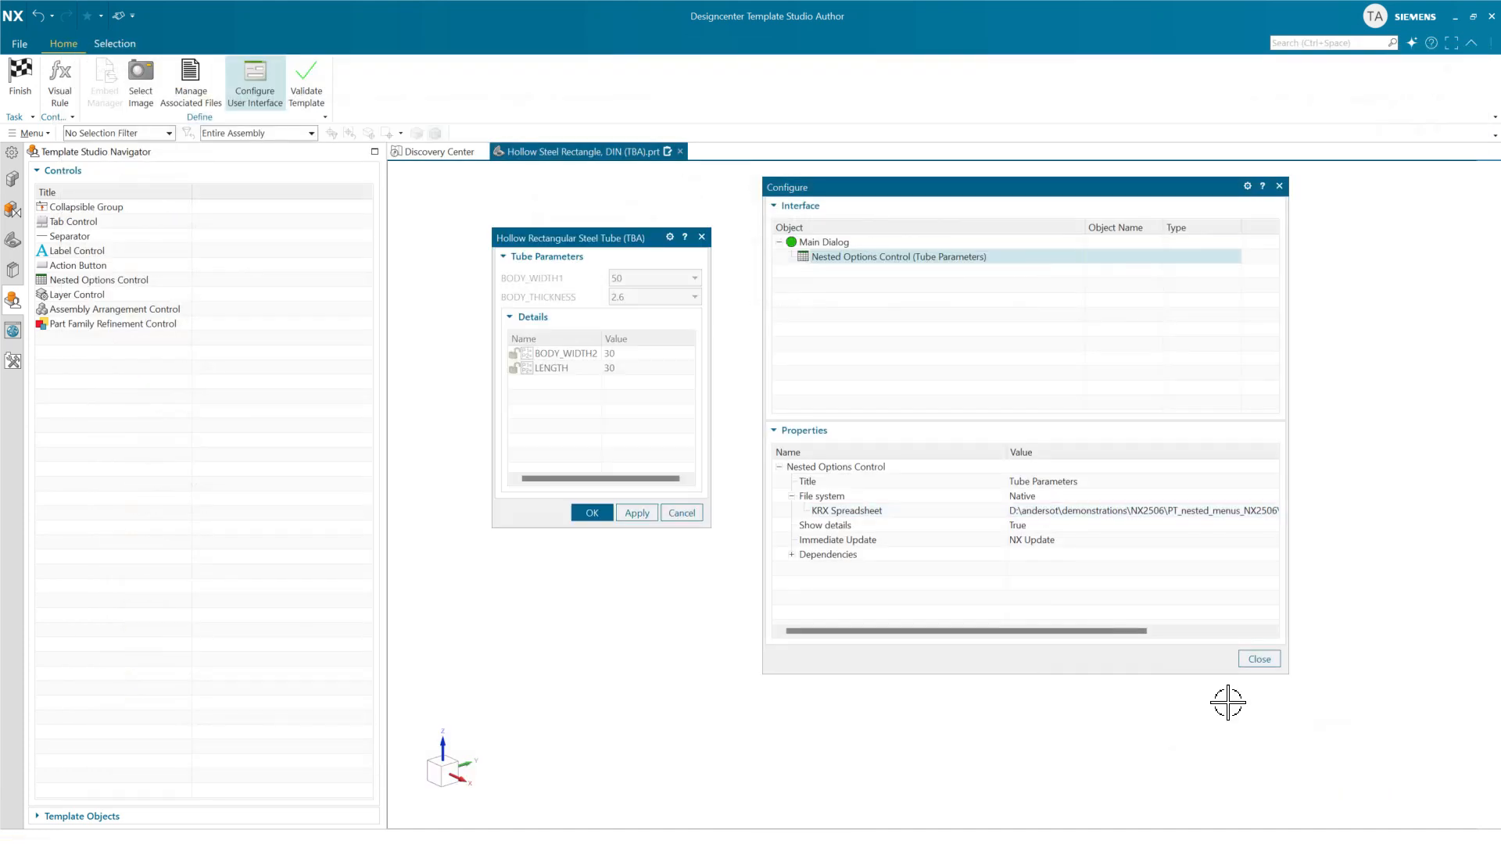
{"action": "left_click", "coordinate": [20, 78]}
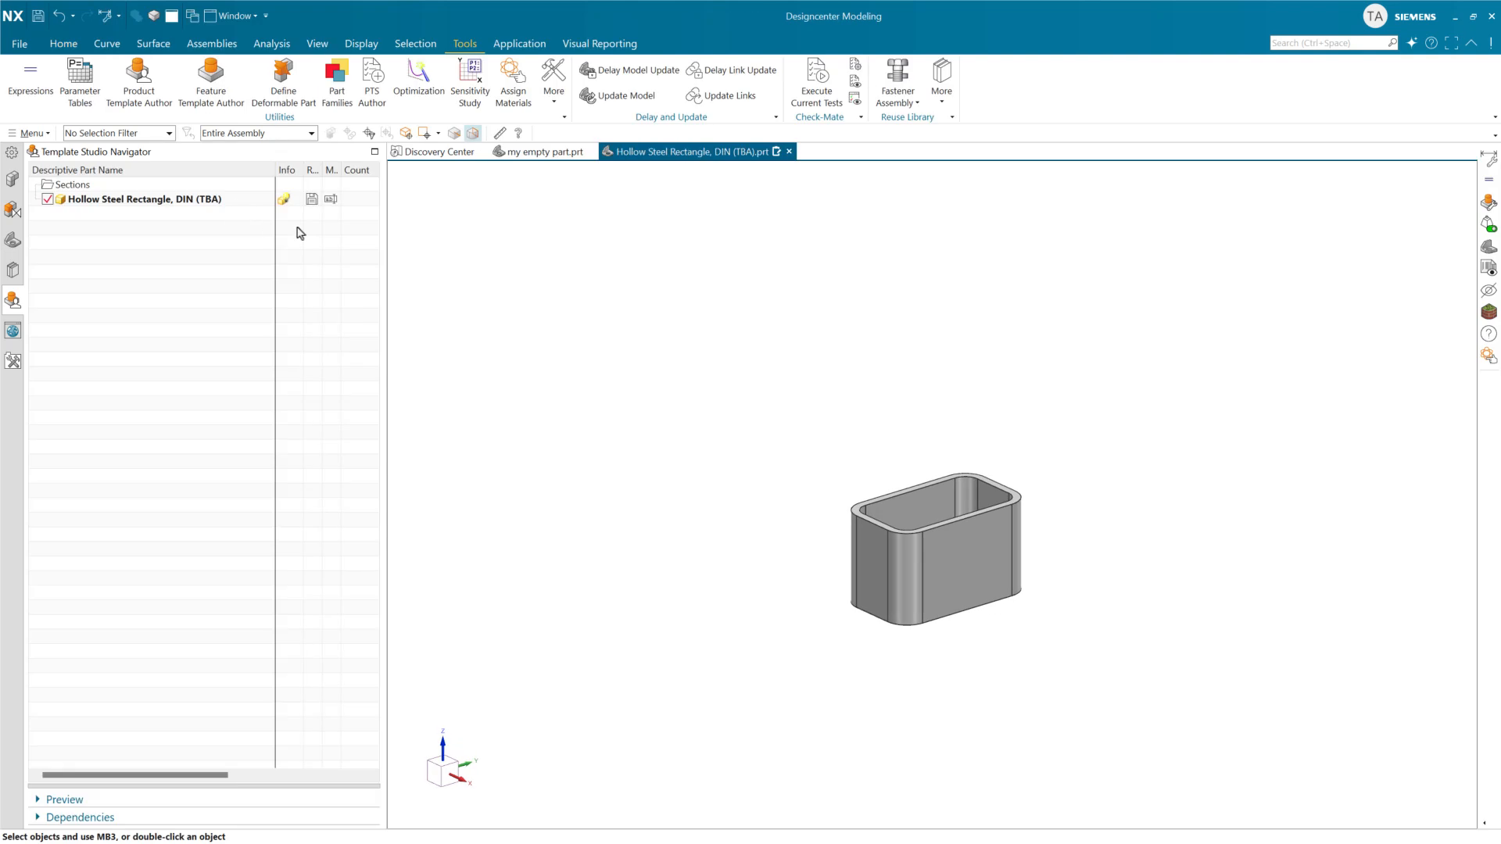
Reopen the tube's template dialog and set BODY_WIDTH1 to 100.
{"action": "left_click", "coordinate": [186, 200]}
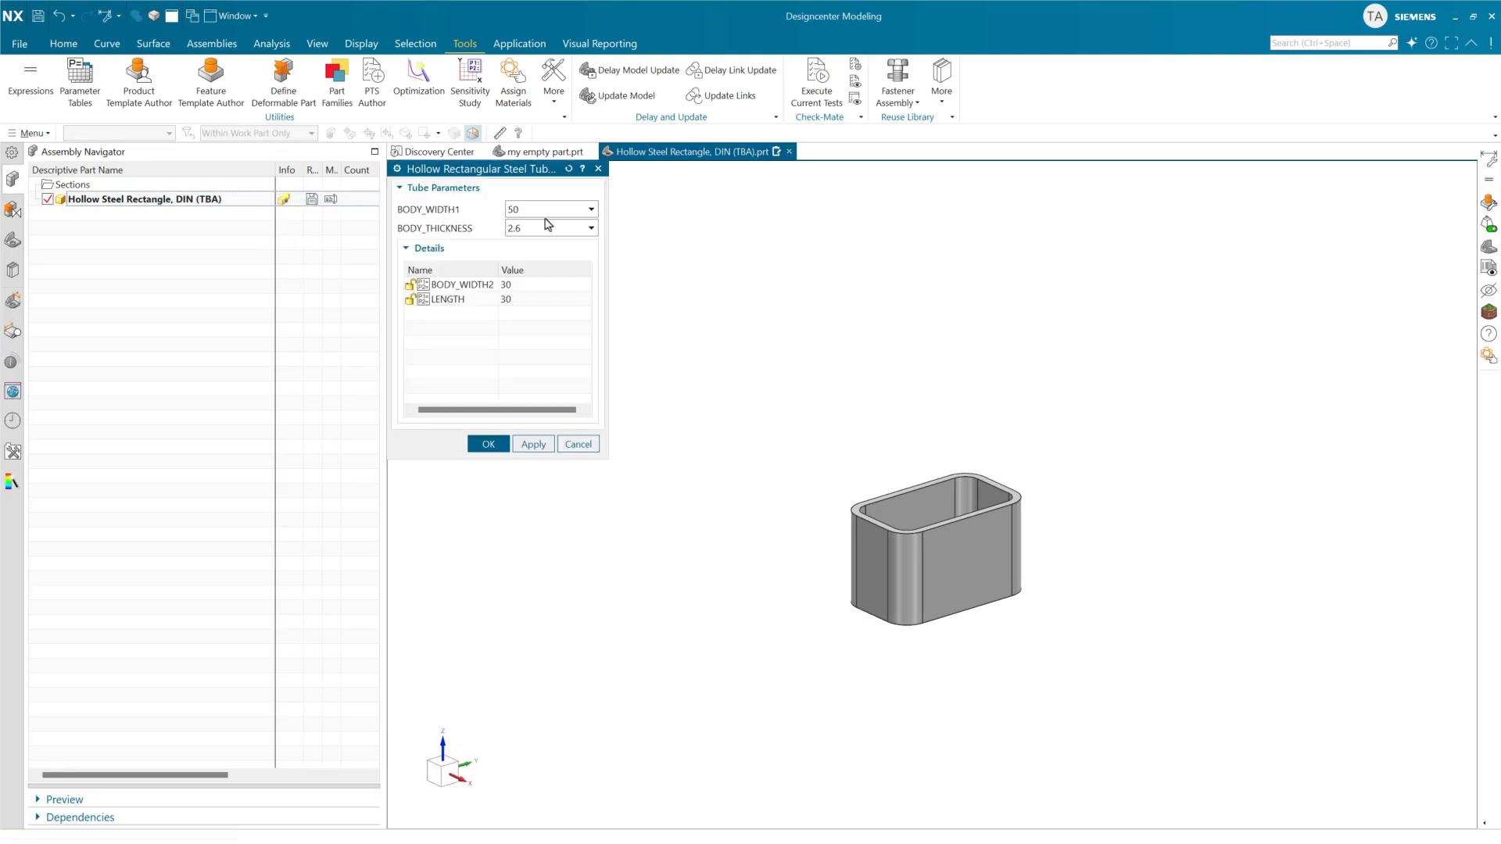
{"action": "left_click", "coordinate": [547, 212]}
{"action": "key", "text": "Down"}
{"action": "key", "text": "Down"}
{"action": "key", "text": "Down"}
{"action": "key", "text": "Down"}
{"action": "key", "text": "Down"}
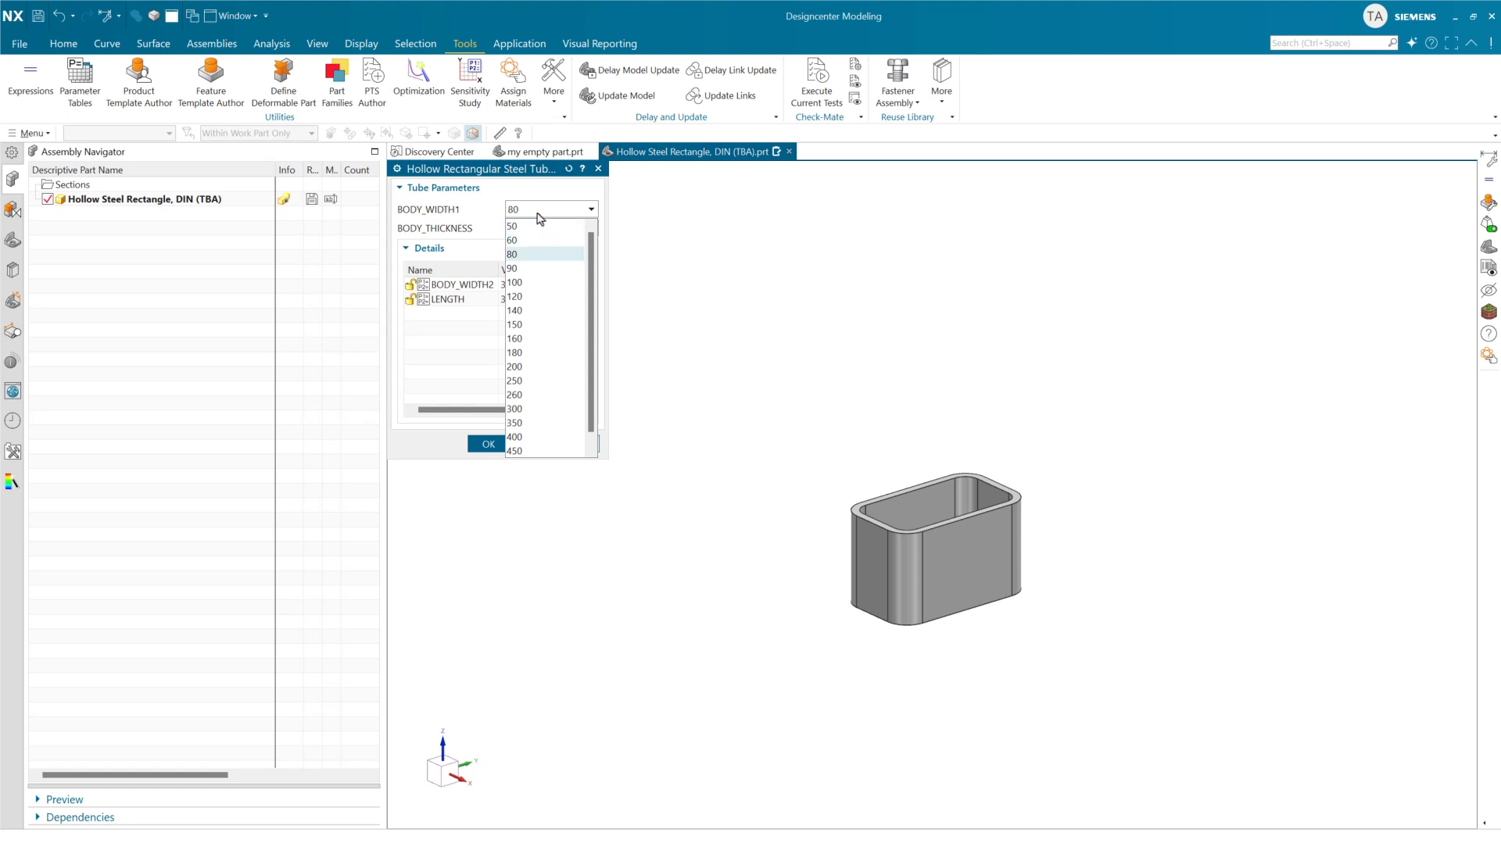
{"action": "key", "text": "Return"}
{"action": "key", "text": "Up"}
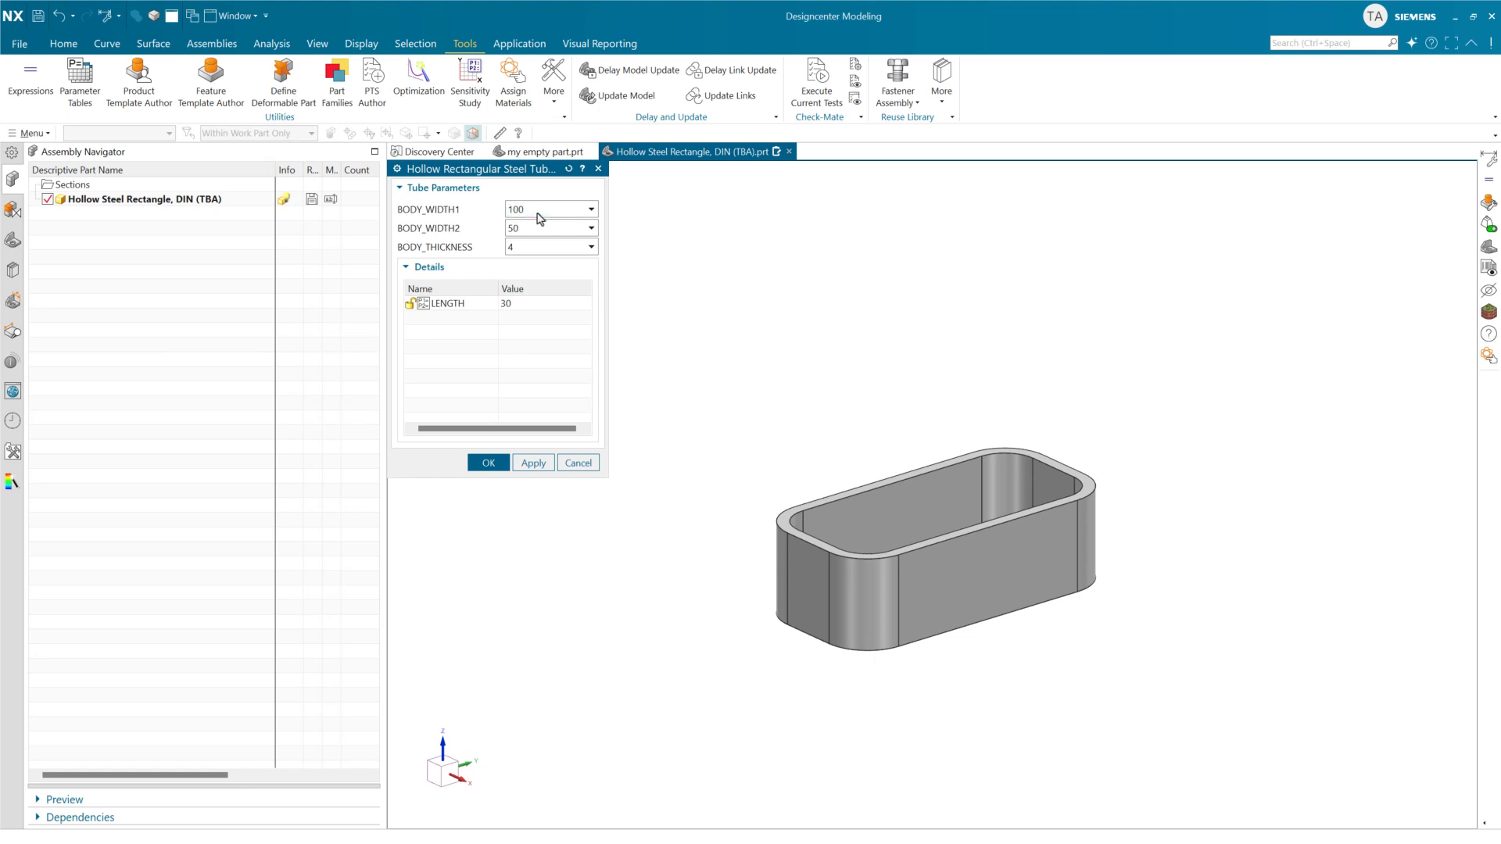
Examine the BODY_WIDTH2 entries for BODY_WIDTH1 100 in the TBA5 workbook in Excel, return to NX and cancel the tube dialog.
{"action": "key", "text": "alt+Tab"}
{"action": "scroll", "coordinate": [112, 528], "scroll_direction": "down", "scroll_amount": 2}
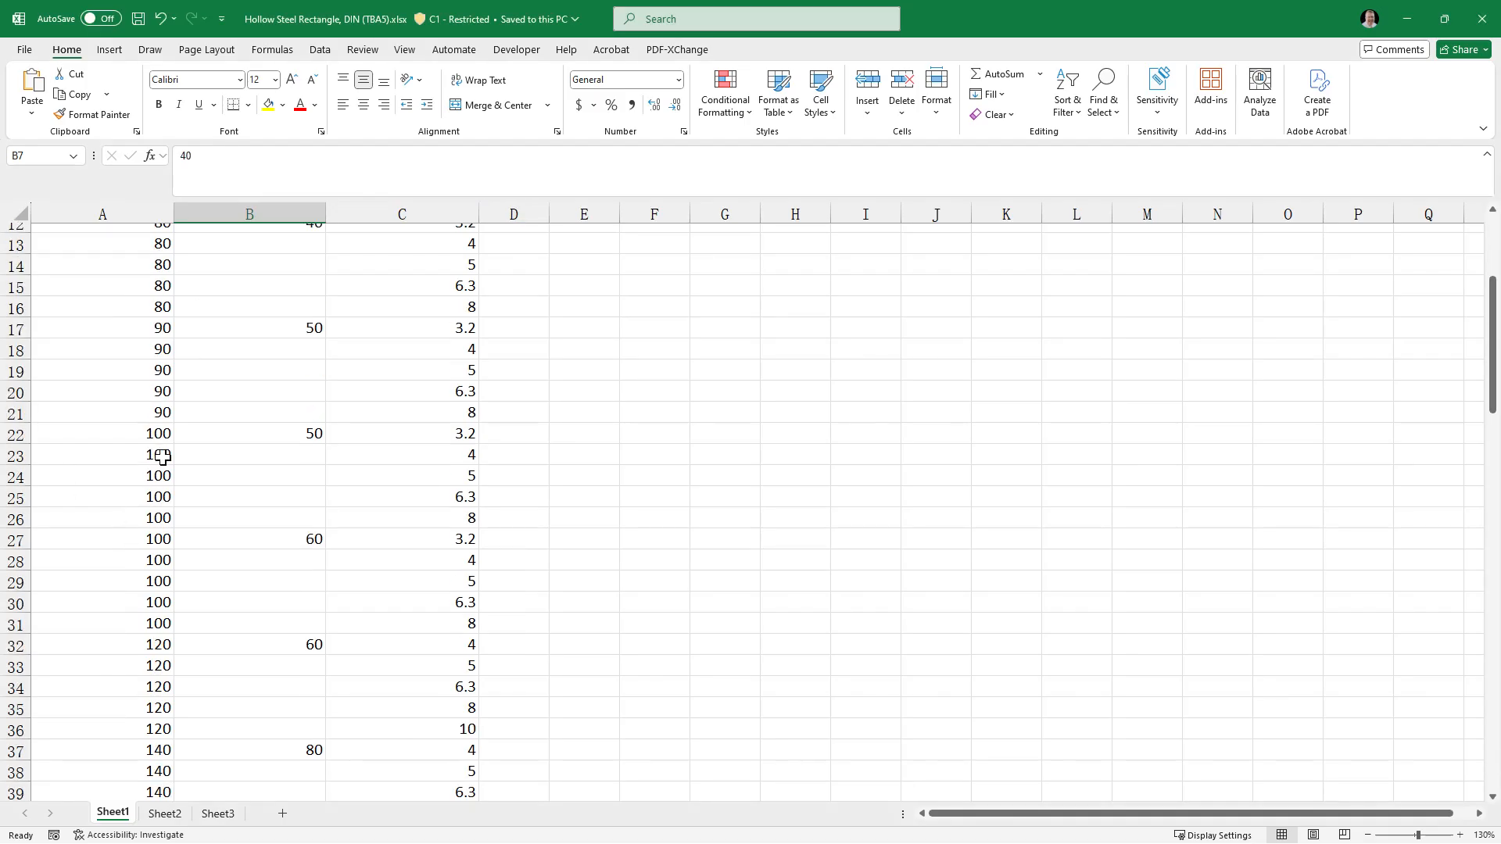
{"action": "left_click_drag", "start_coordinate": [157, 433], "coordinate": [251, 623]}
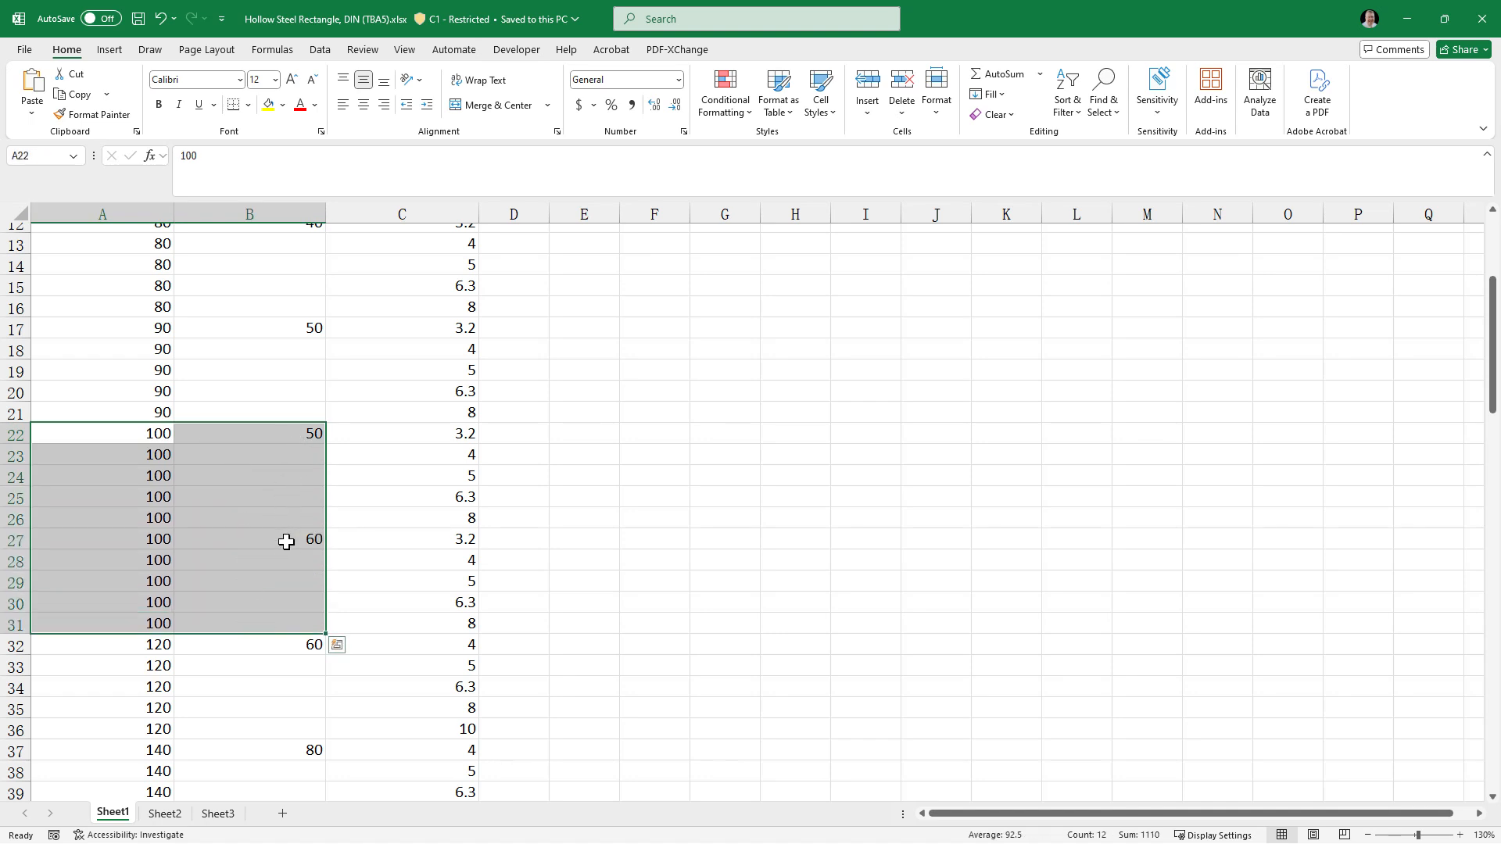
{"action": "key", "text": "alt+Tab"}
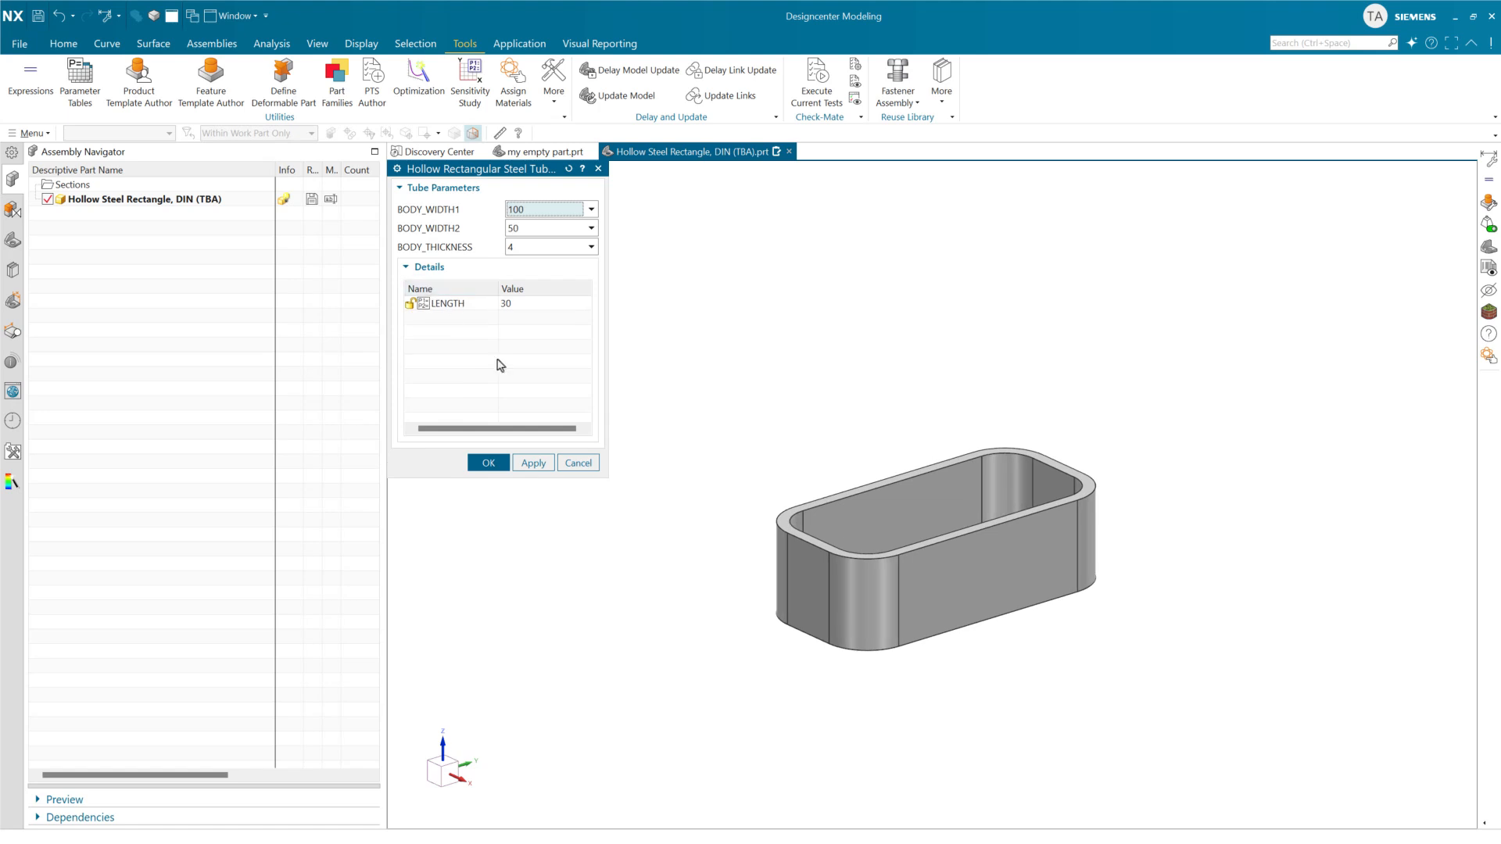
{"action": "left_click", "coordinate": [578, 463]}
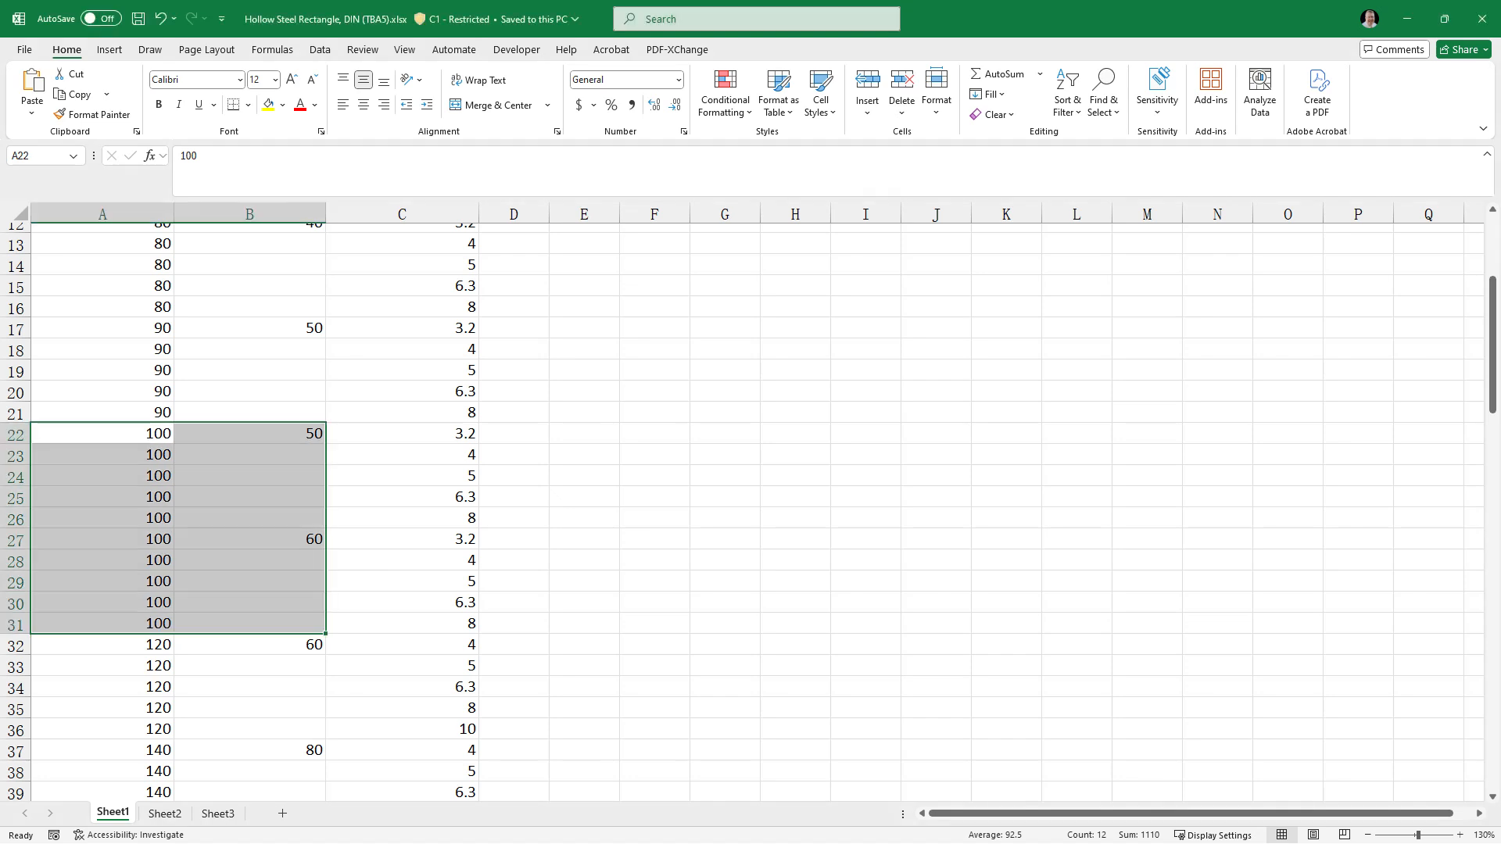
Switch to the TBA6 workbook in Excel and examine its Configuration column heading alongside the #-prefixed parameter headers.
{"action": "key", "text": "alt+Tab"}
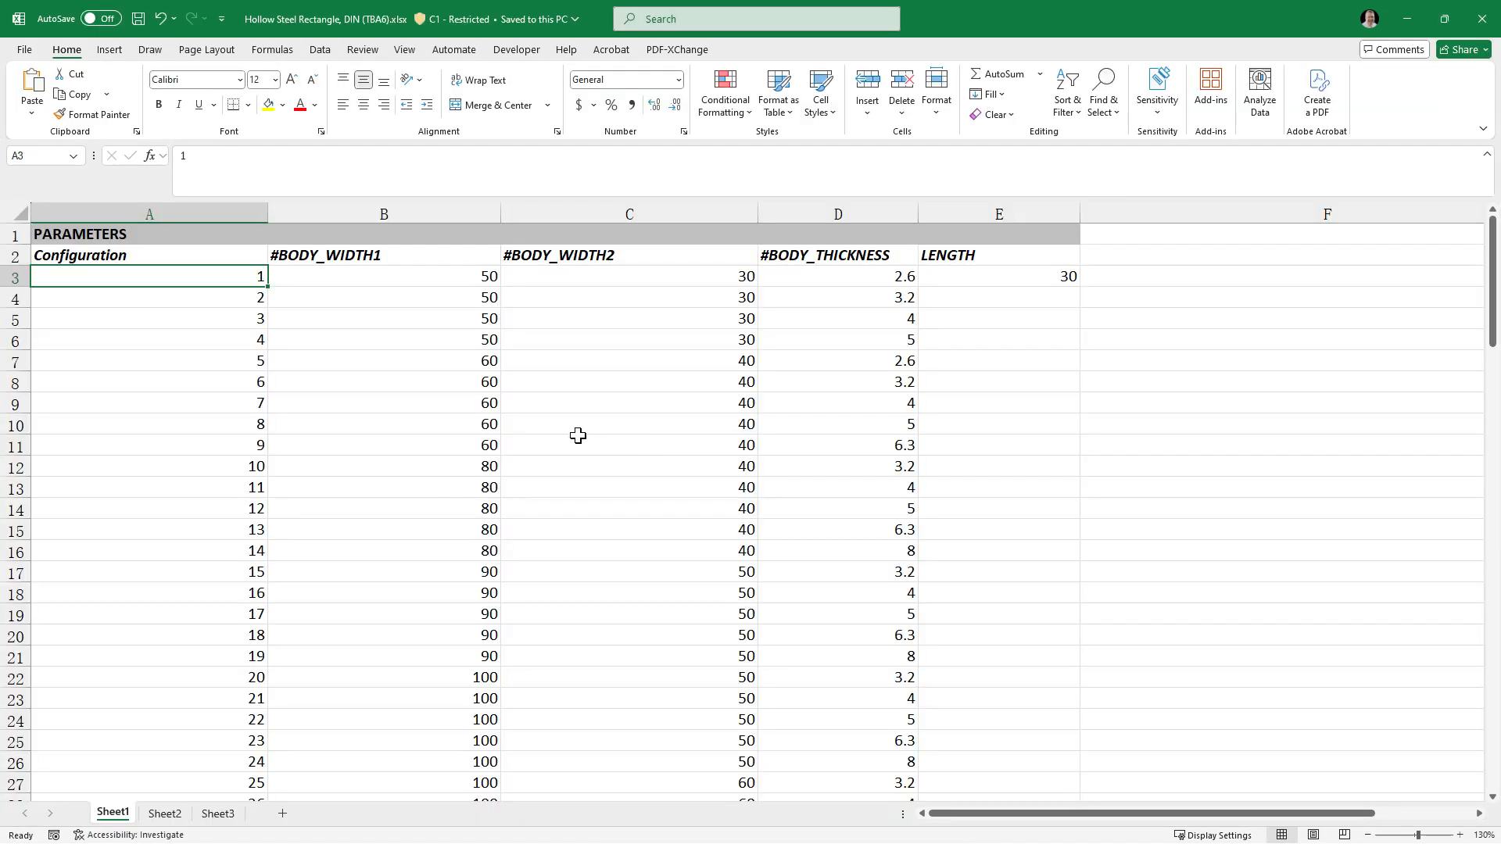
{"action": "left_click", "coordinate": [348, 378]}
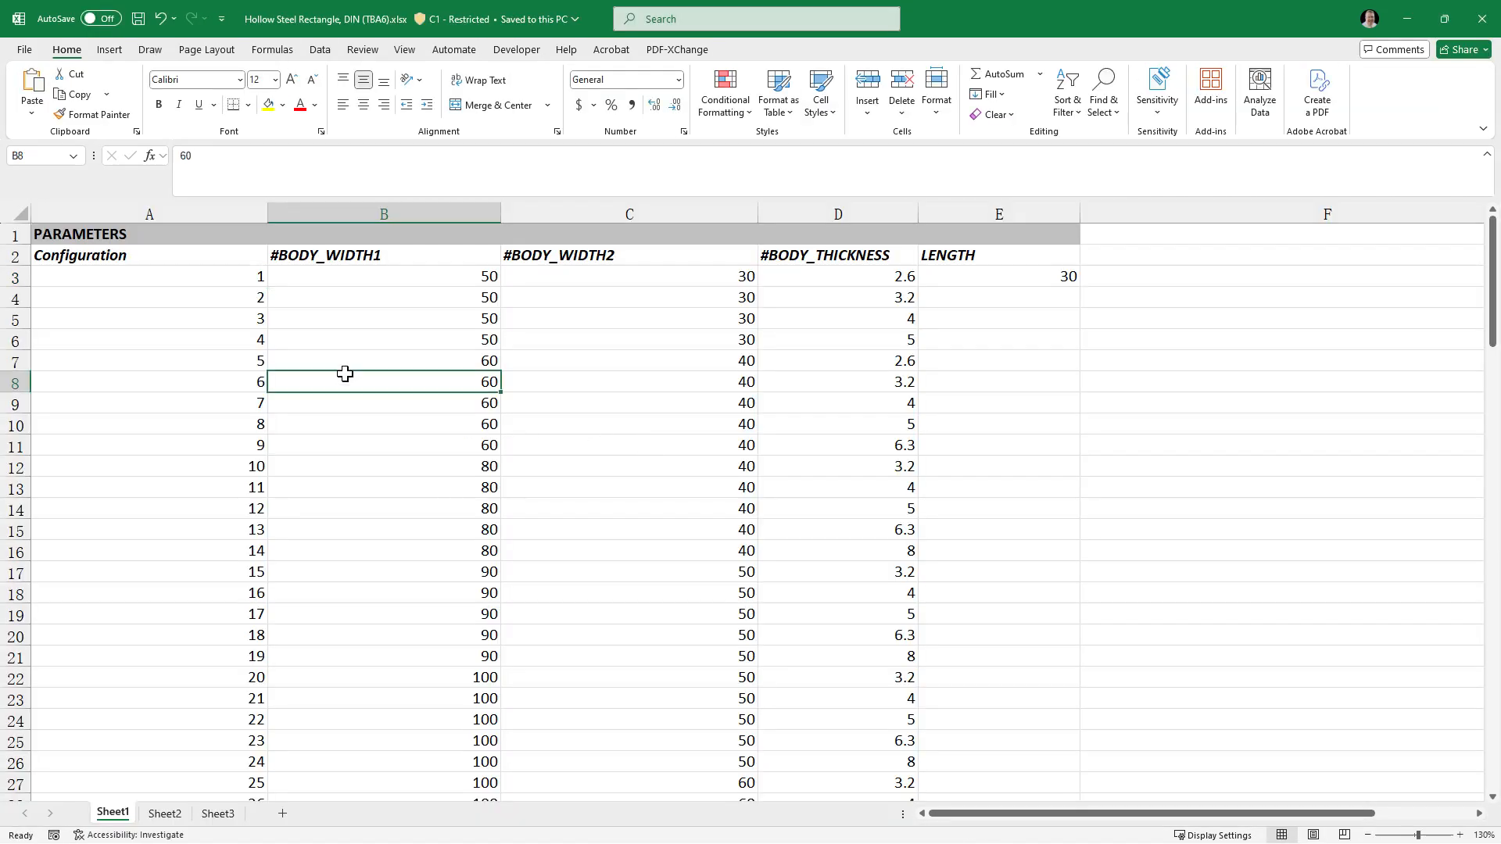
{"action": "left_click", "coordinate": [175, 249]}
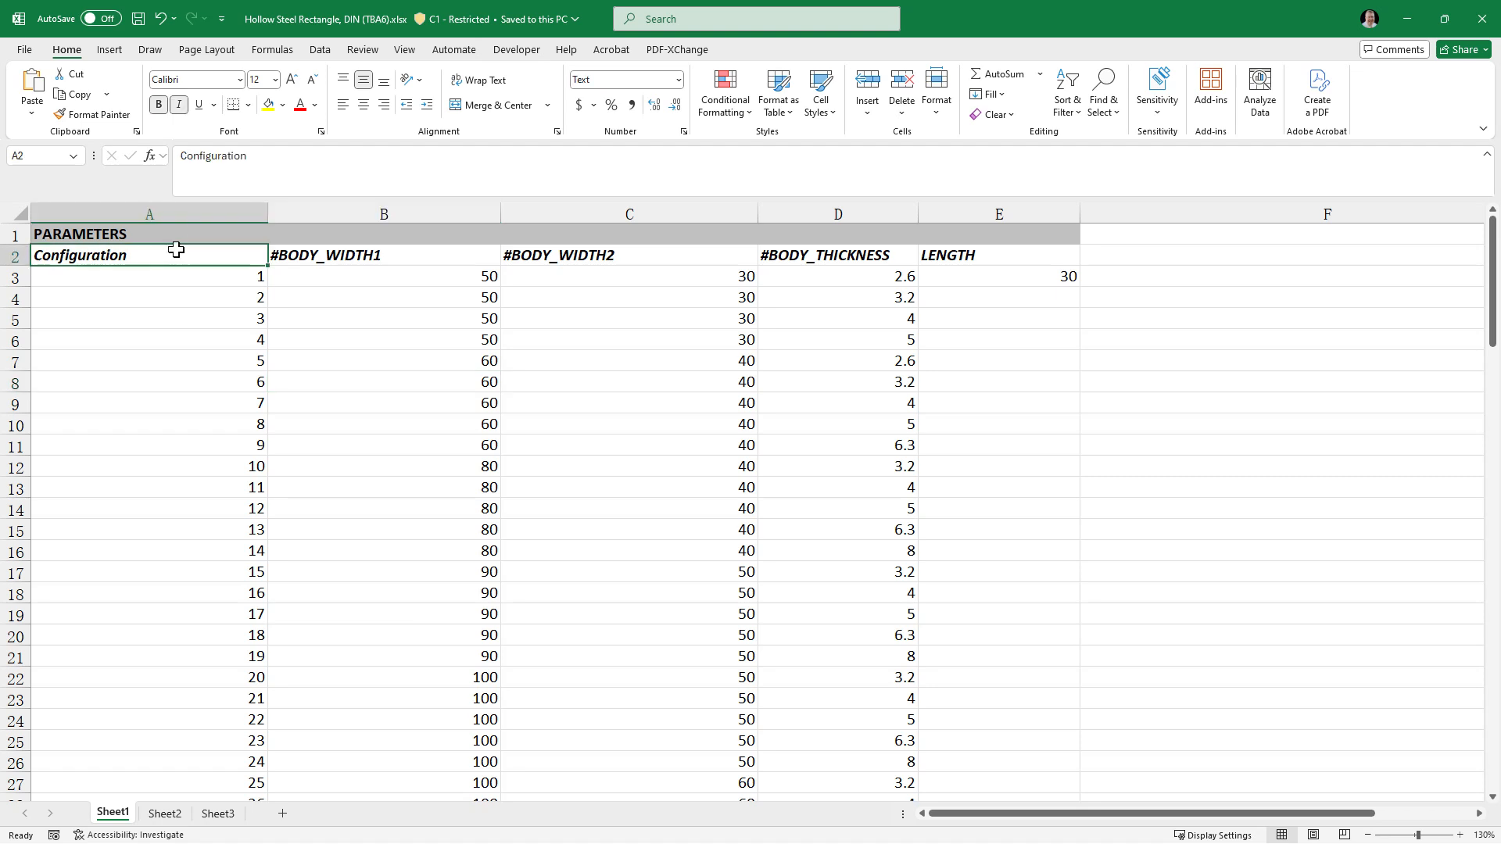
{"action": "left_click", "coordinate": [201, 208]}
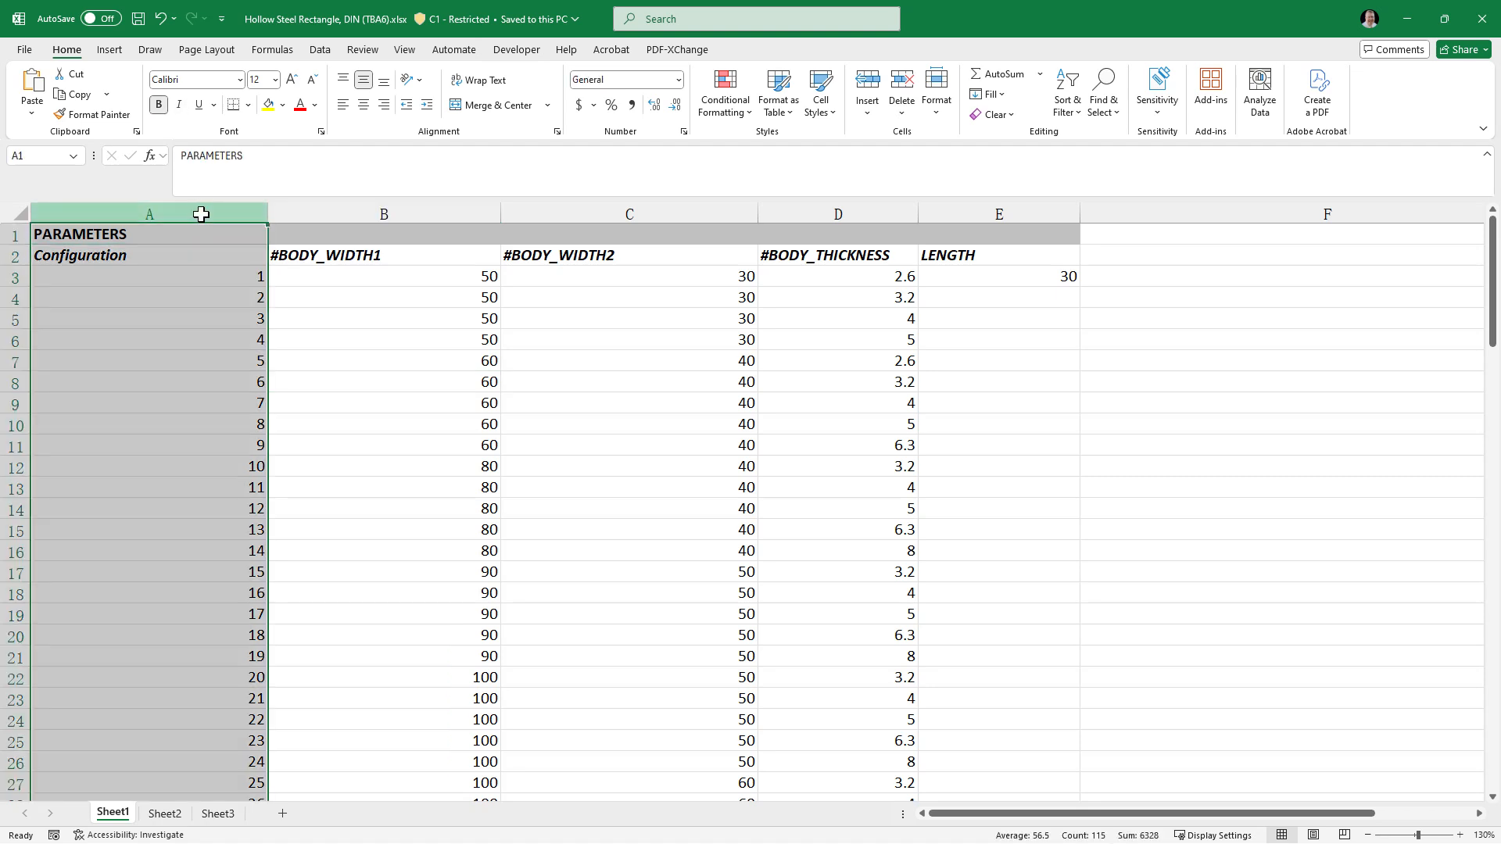
{"action": "left_click", "coordinate": [188, 256]}
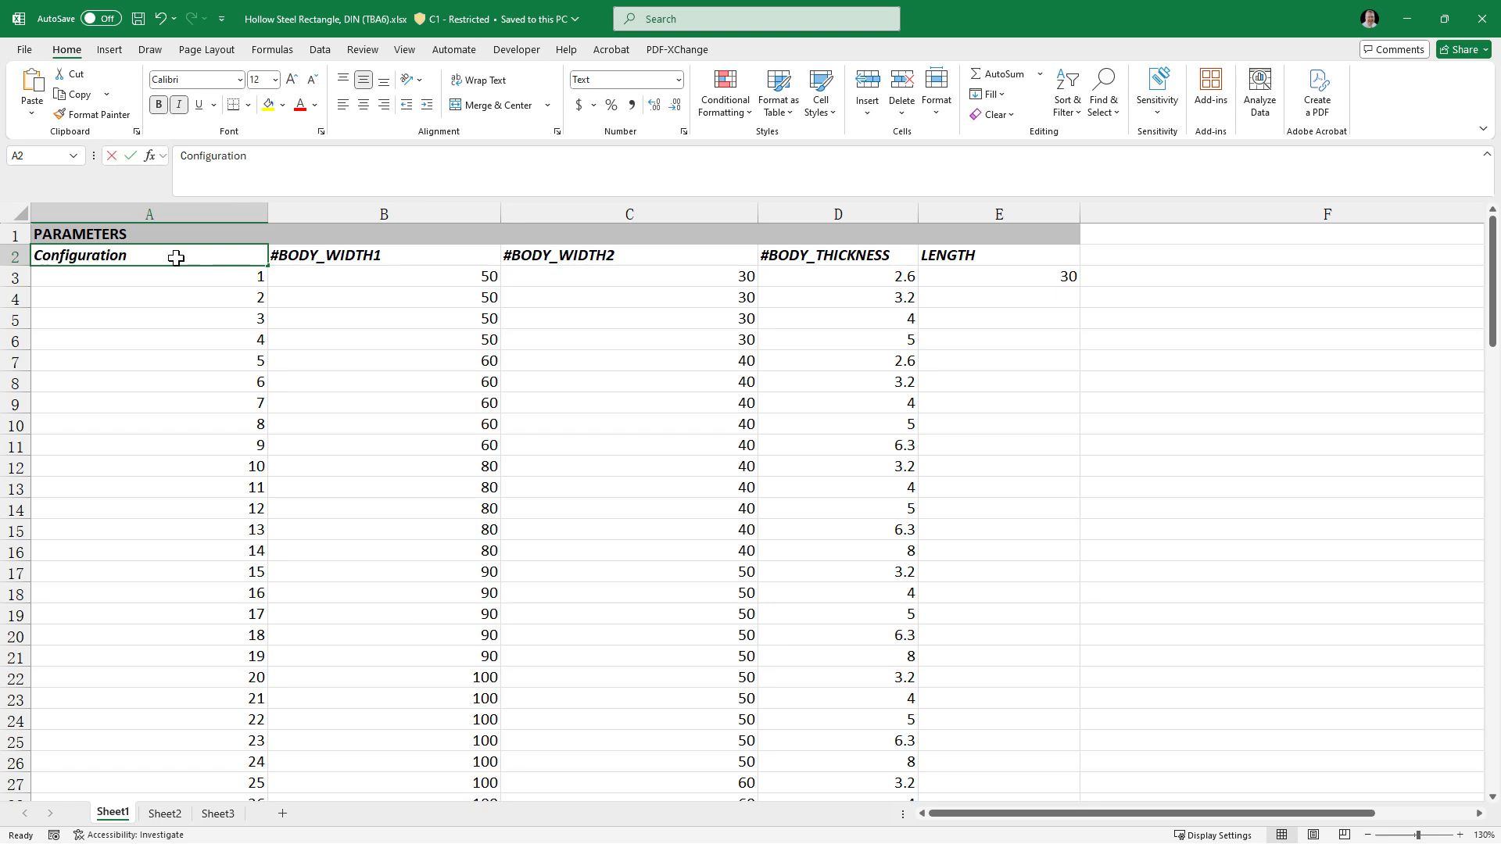
{"action": "double_click", "coordinate": [176, 258]}
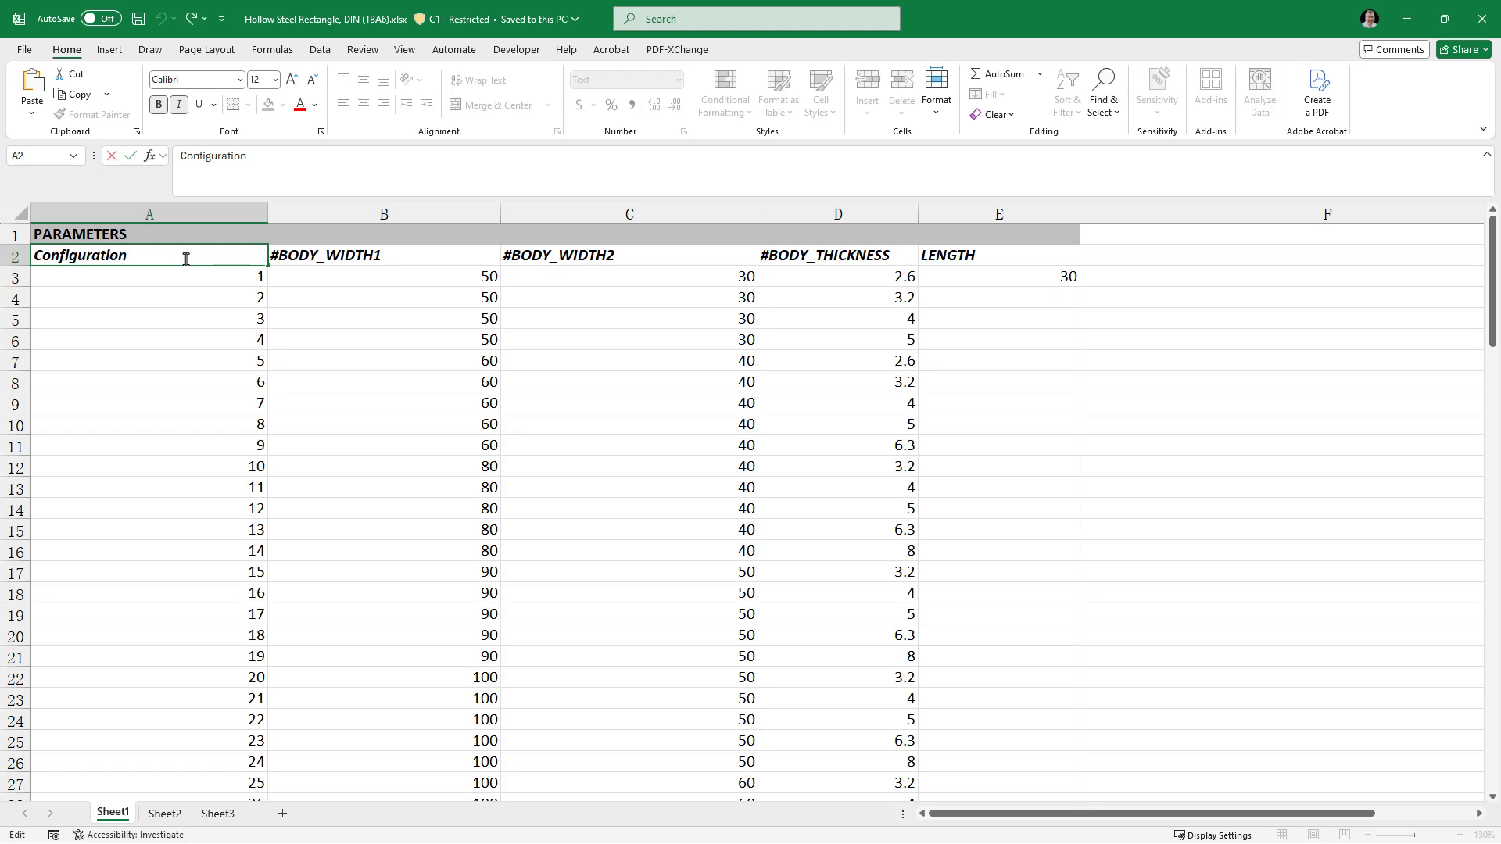
{"action": "left_click_drag", "start_coordinate": [128, 257], "coordinate": [32, 265]}
{"action": "left_click", "coordinate": [135, 255]}
{"action": "left_click_drag", "start_coordinate": [132, 256], "coordinate": [8, 273]}
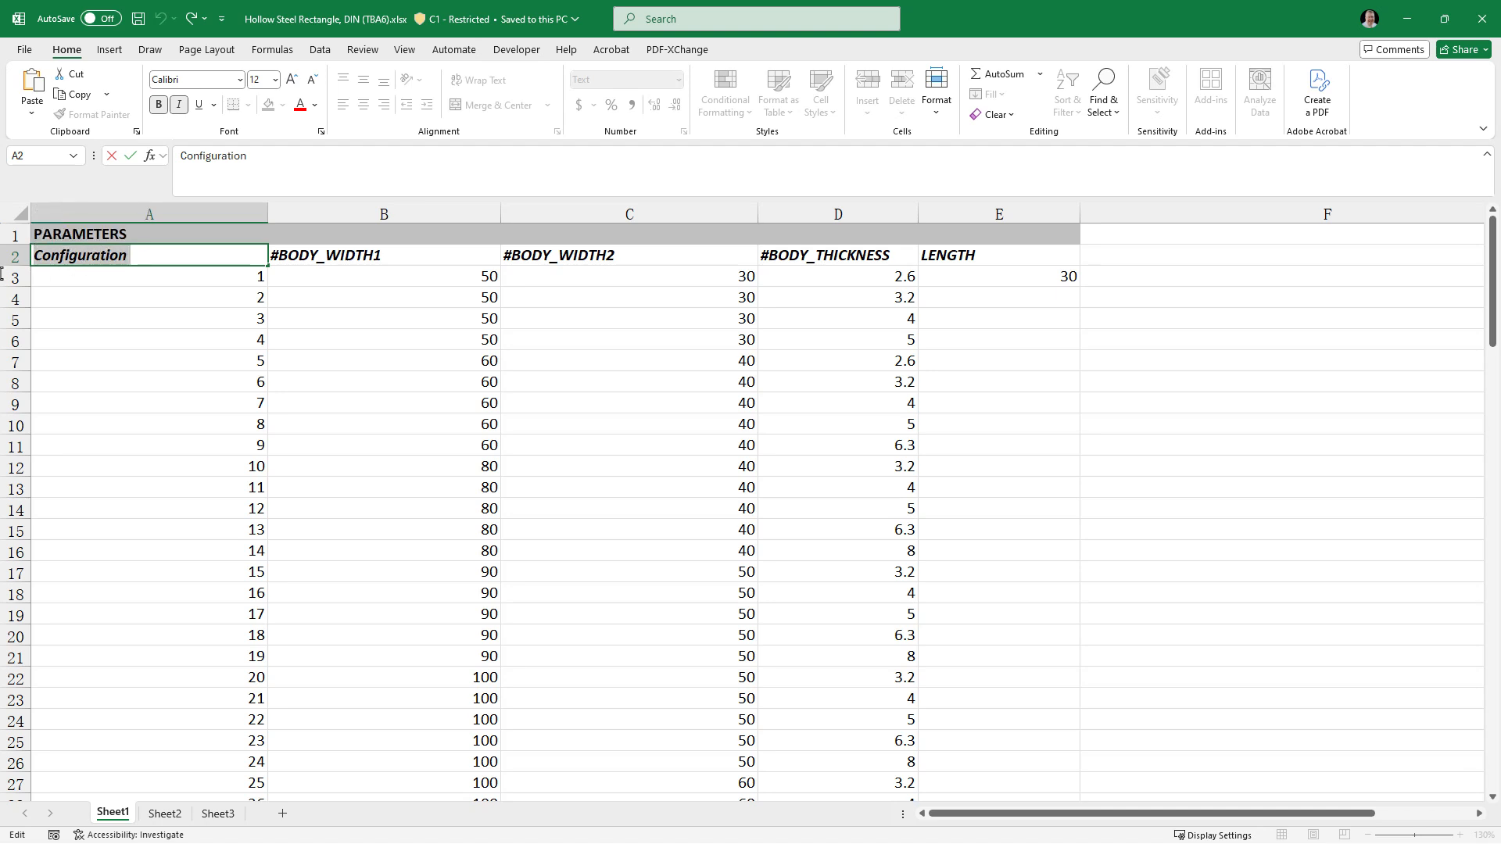
Examine the configuration numbers against the tube dimensions in the TBA6 workbook, and return to NX.
{"action": "left_click_drag", "start_coordinate": [152, 273], "coordinate": [174, 677]}
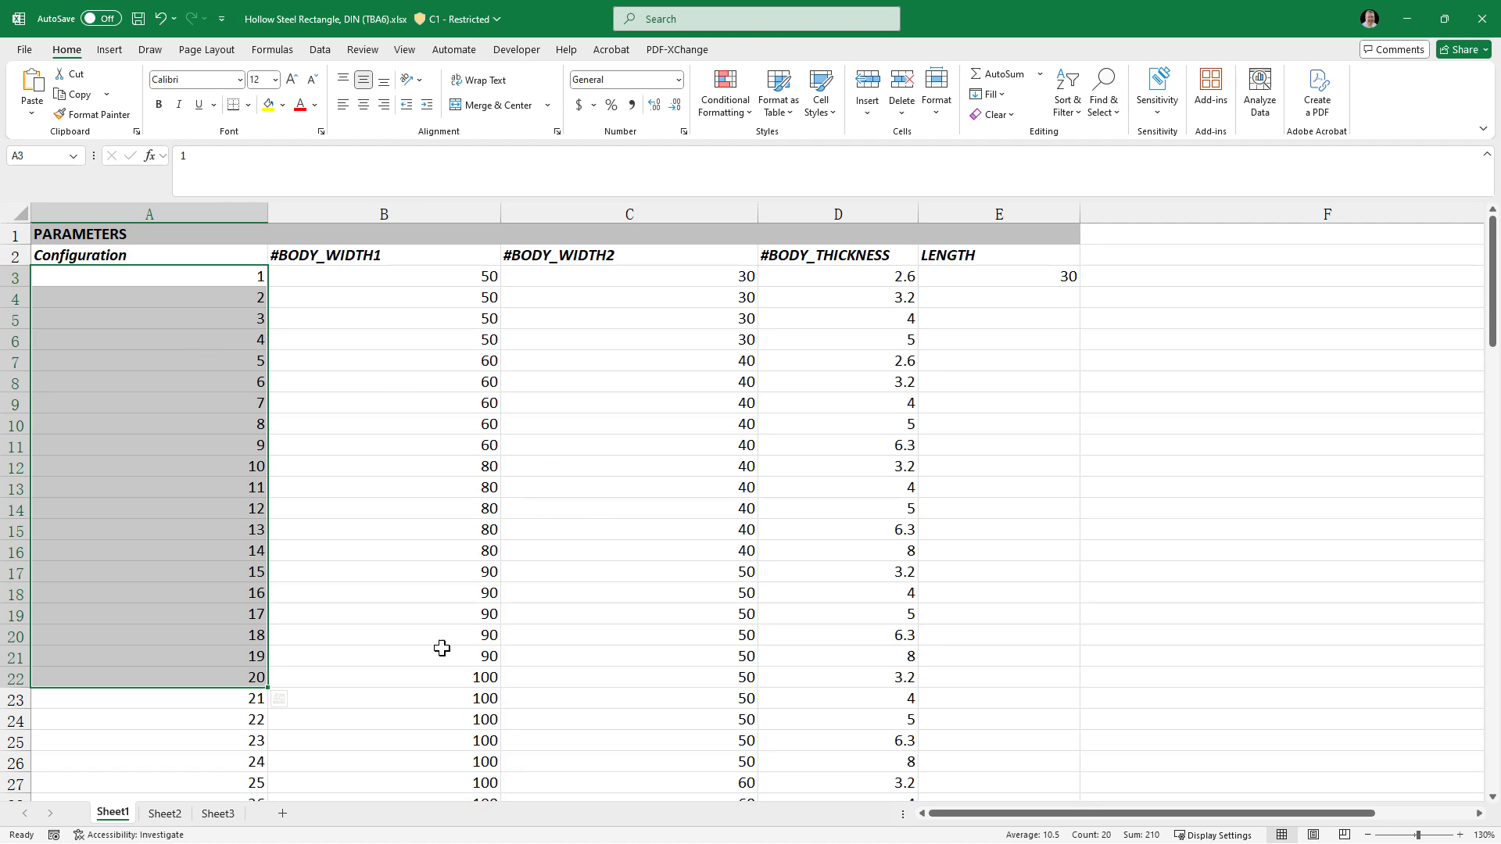
{"action": "scroll", "coordinate": [420, 612], "scroll_direction": "down", "scroll_amount": 3}
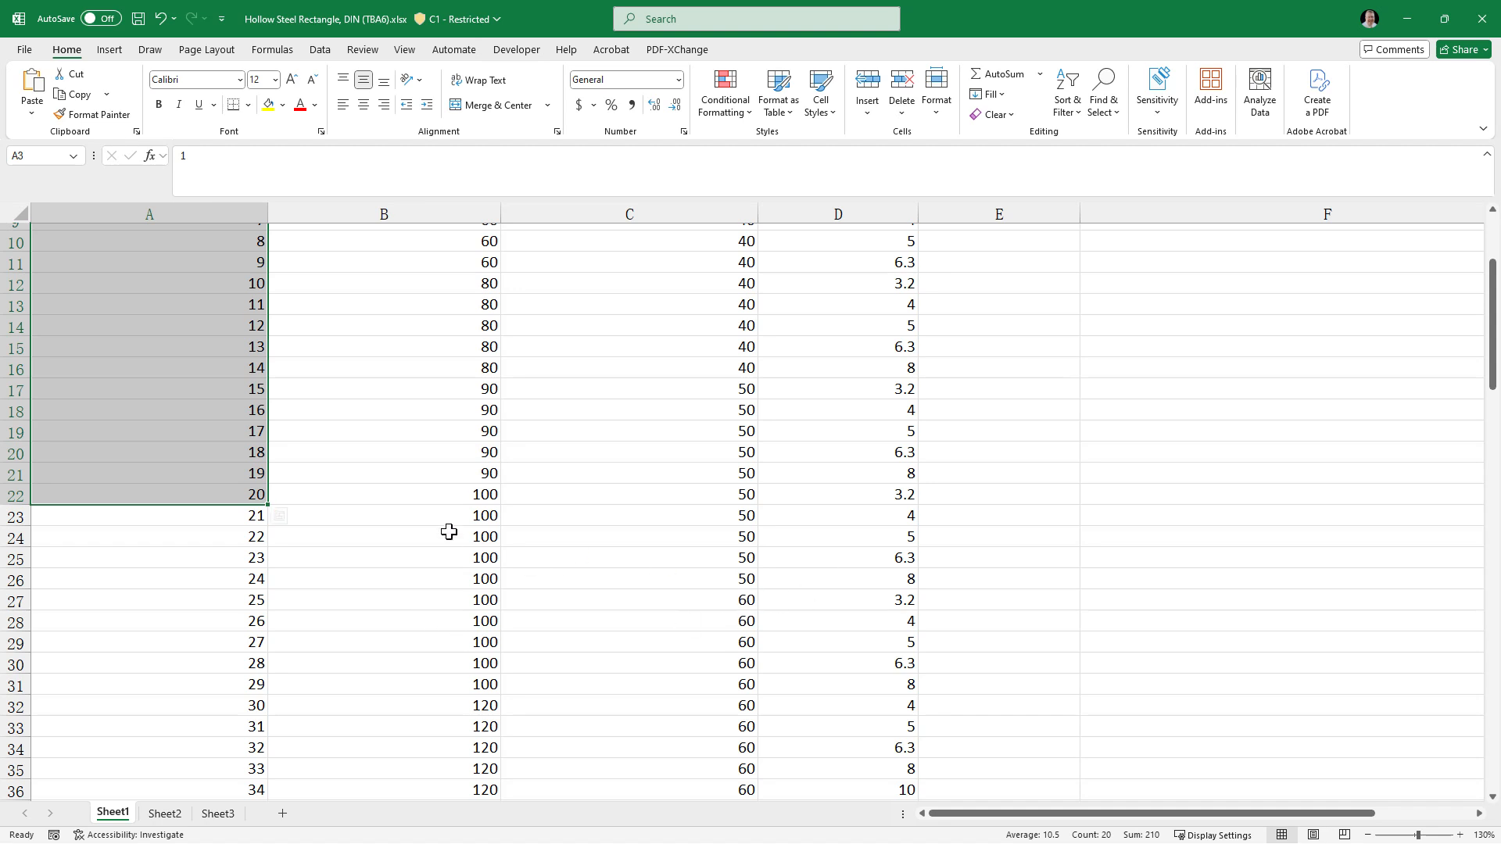
{"action": "scroll", "coordinate": [438, 523], "scroll_direction": "up", "scroll_amount": 3}
{"action": "left_click", "coordinate": [136, 259]}
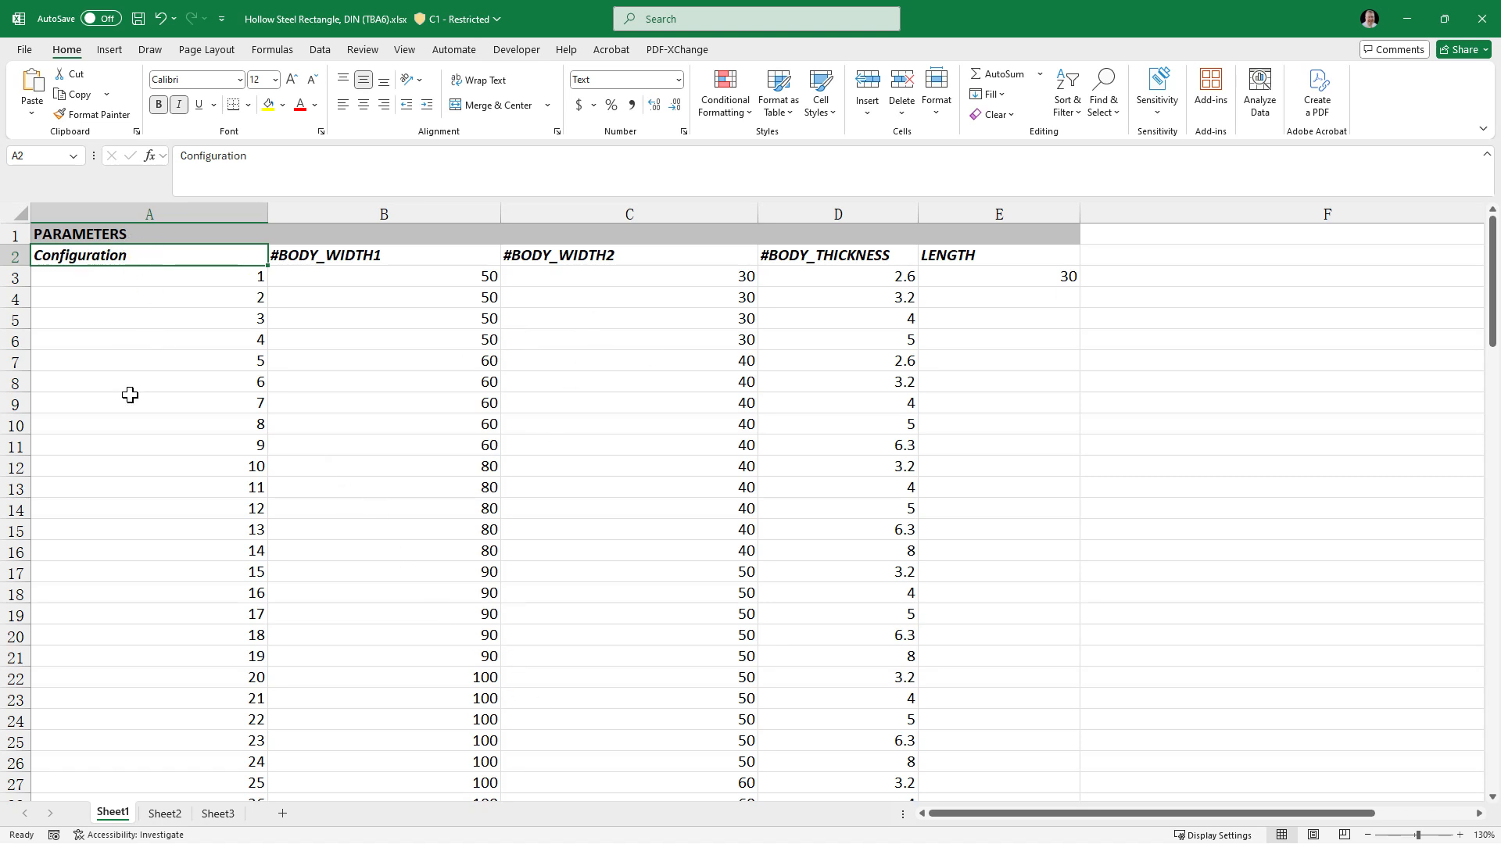
{"action": "key", "text": "alt+Tab"}
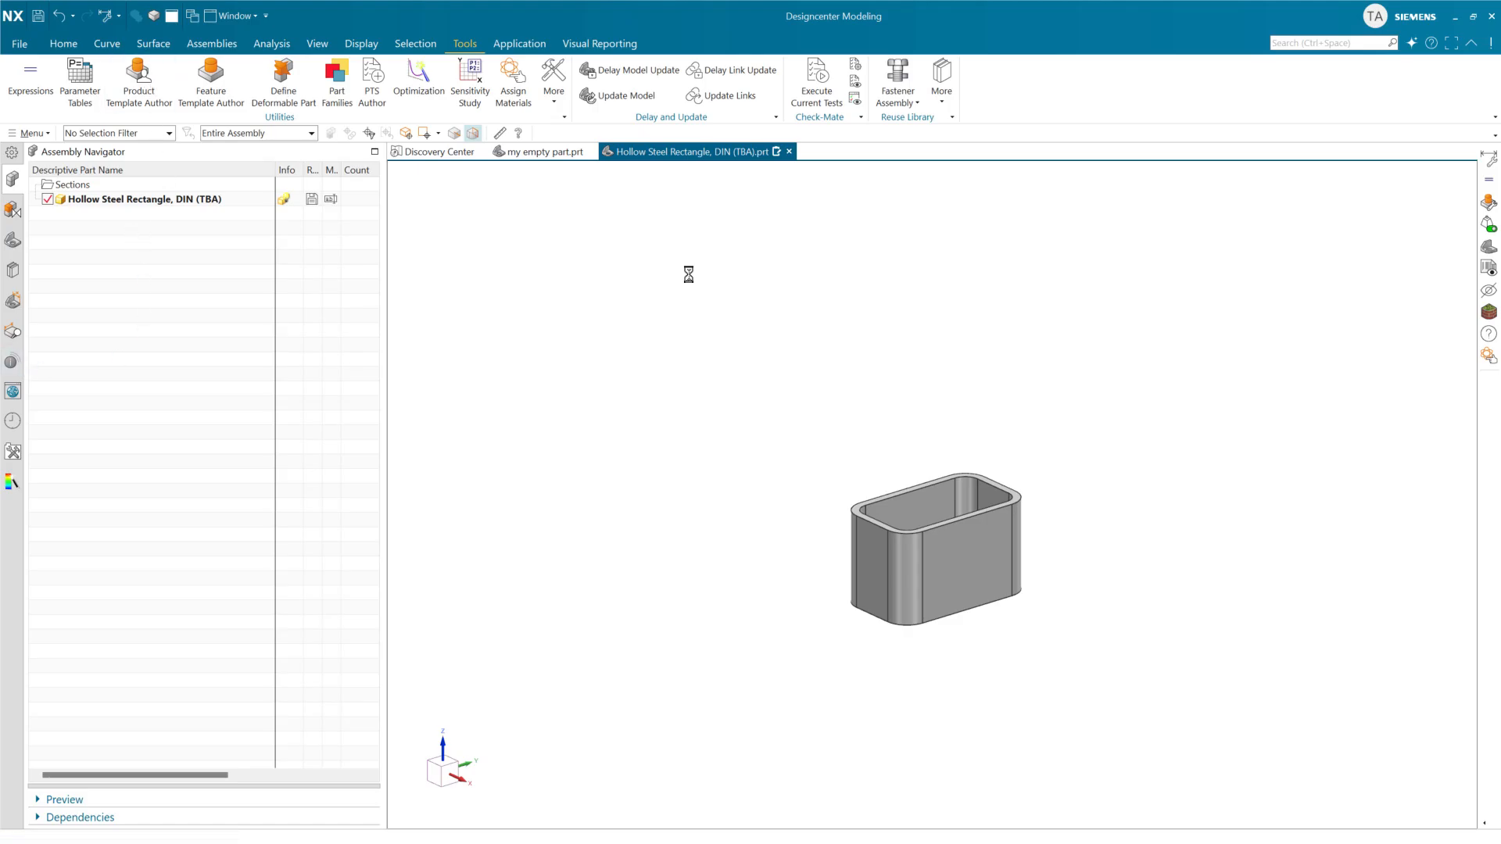
Reopen template authoring and set the Nested Options Control to use the KRX spreadsheet "Hollow Steel Rectangle, DIN (TBA6).xlsx".
{"action": "left_click", "coordinate": [852, 259]}
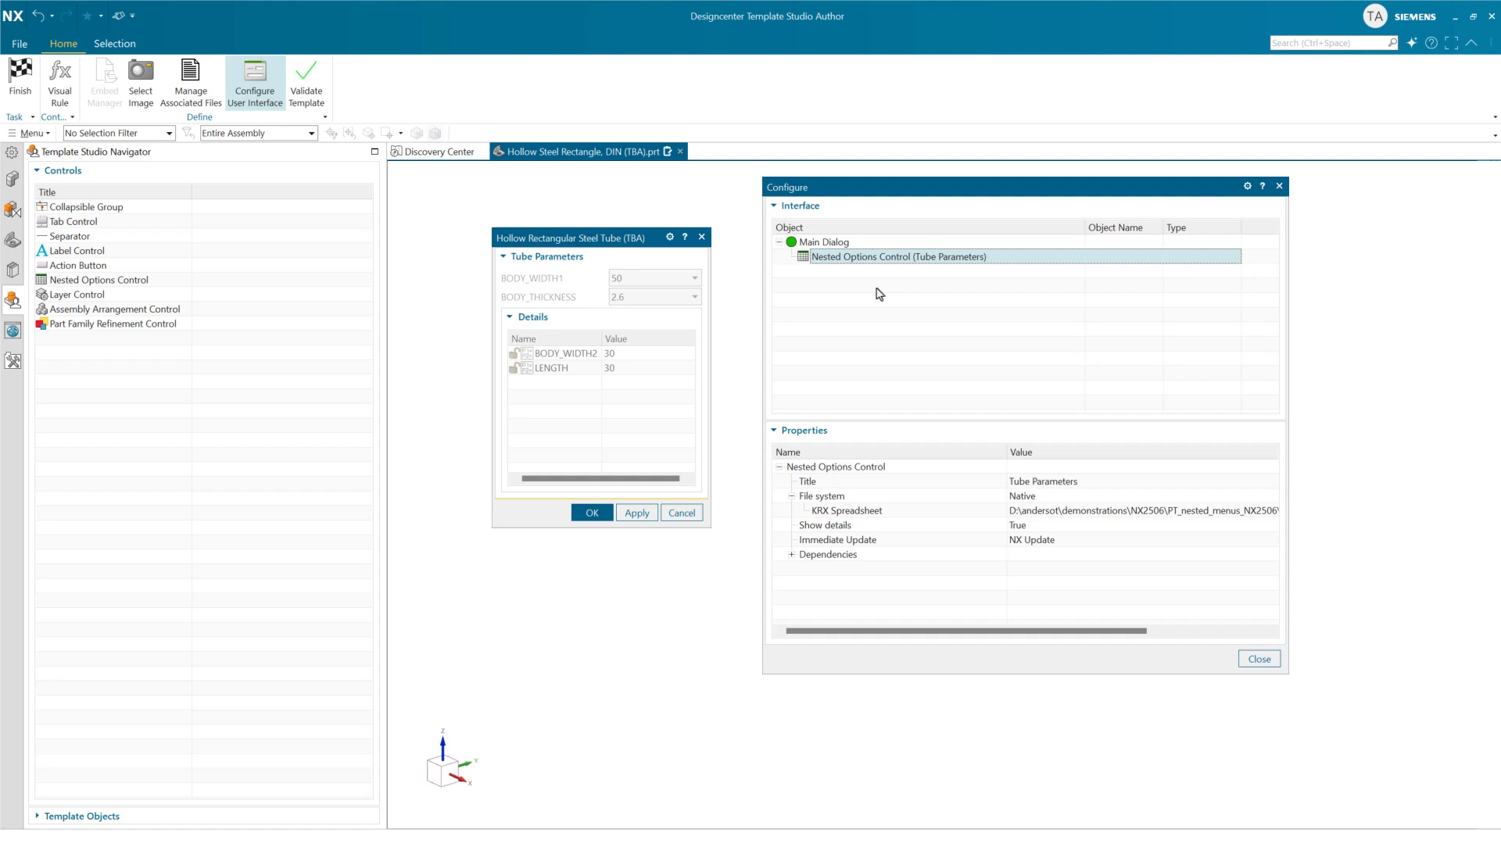
{"action": "double_click", "coordinate": [1102, 509]}
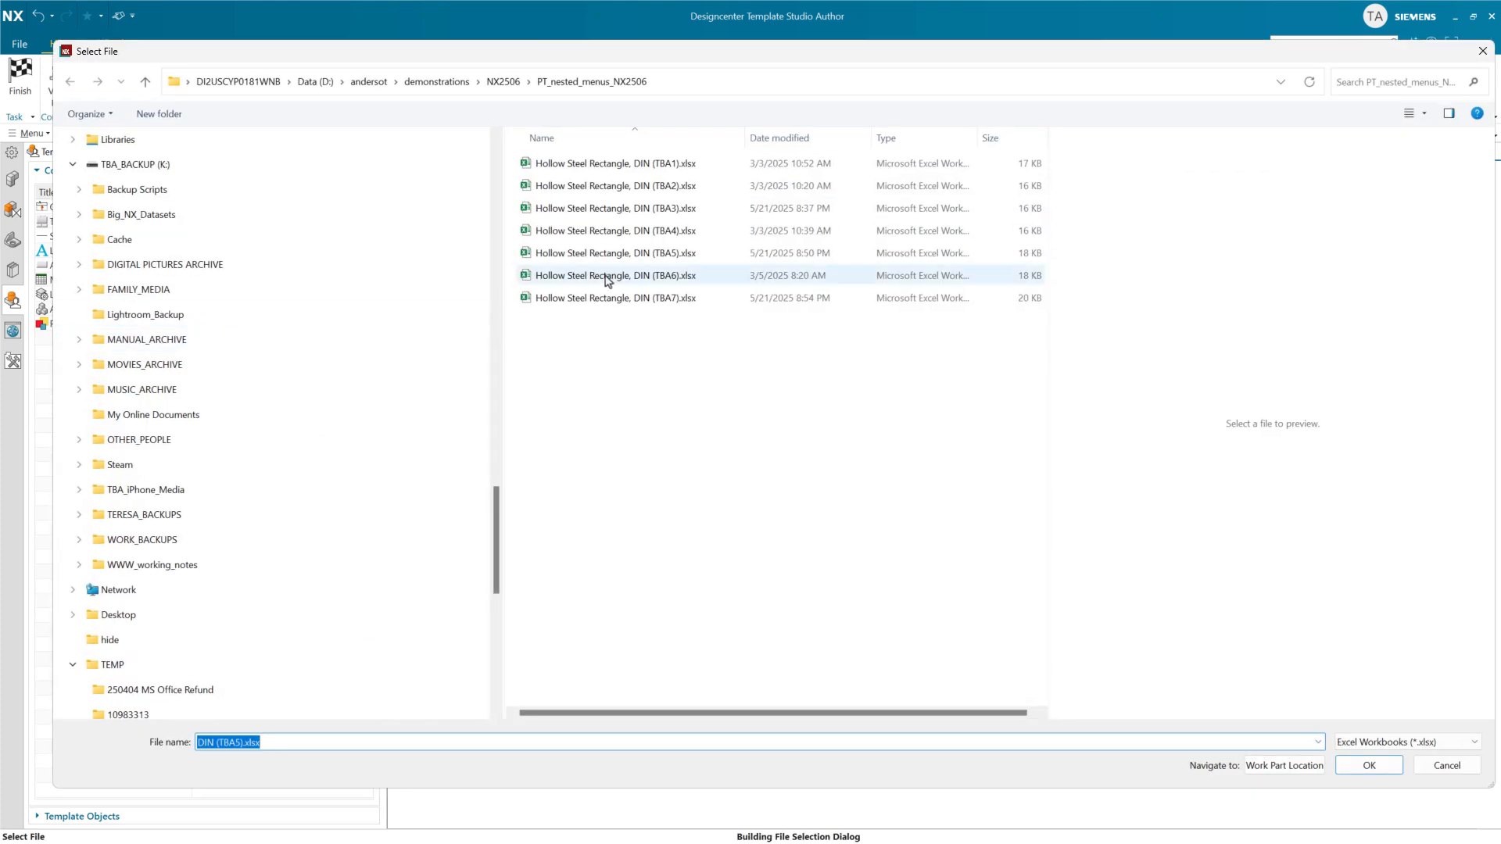
{"action": "left_click", "coordinate": [608, 276]}
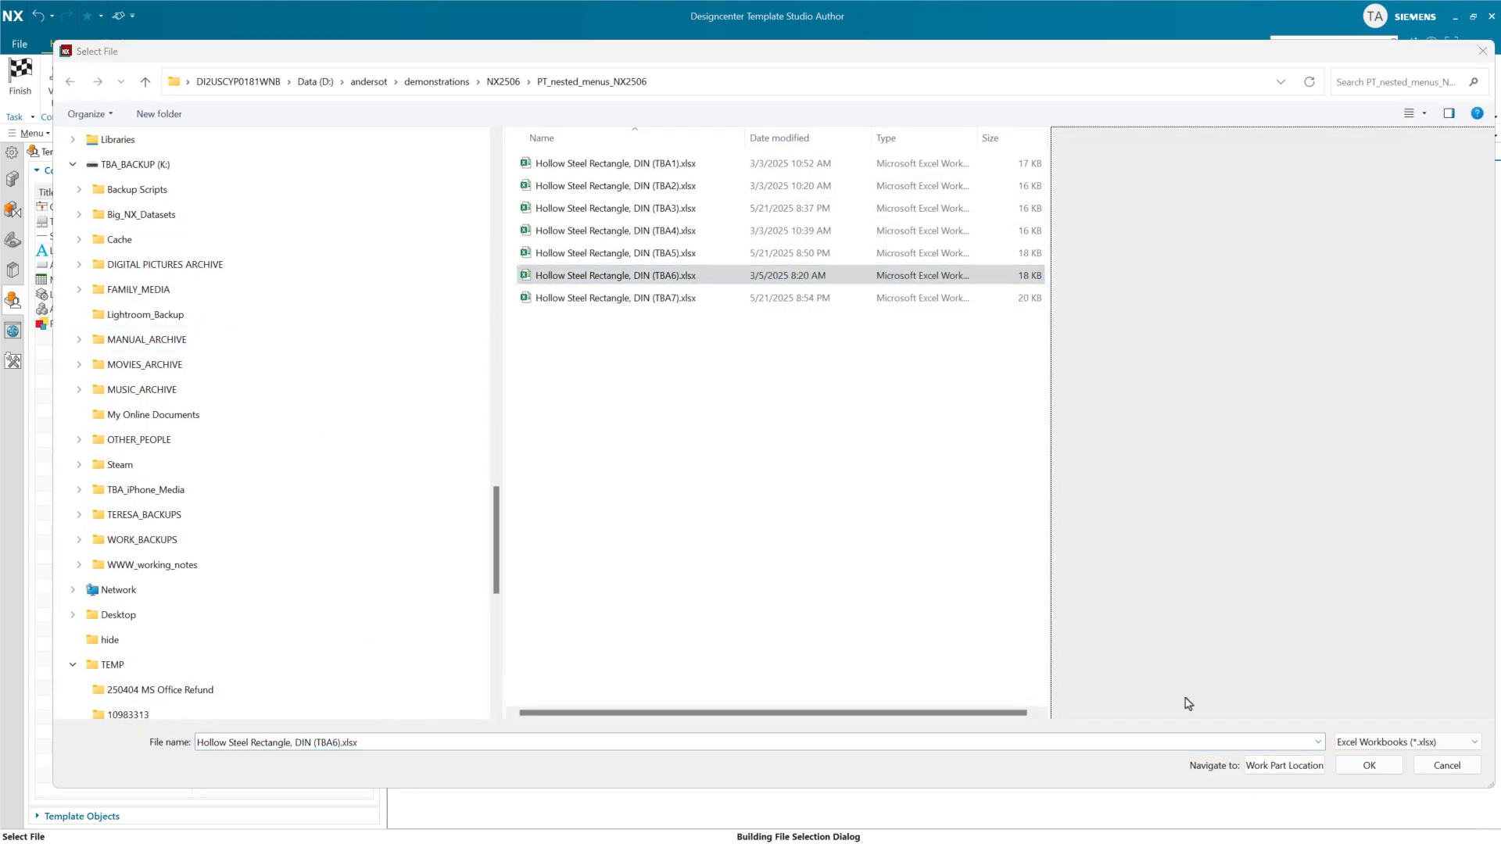
{"action": "left_click", "coordinate": [1369, 765]}
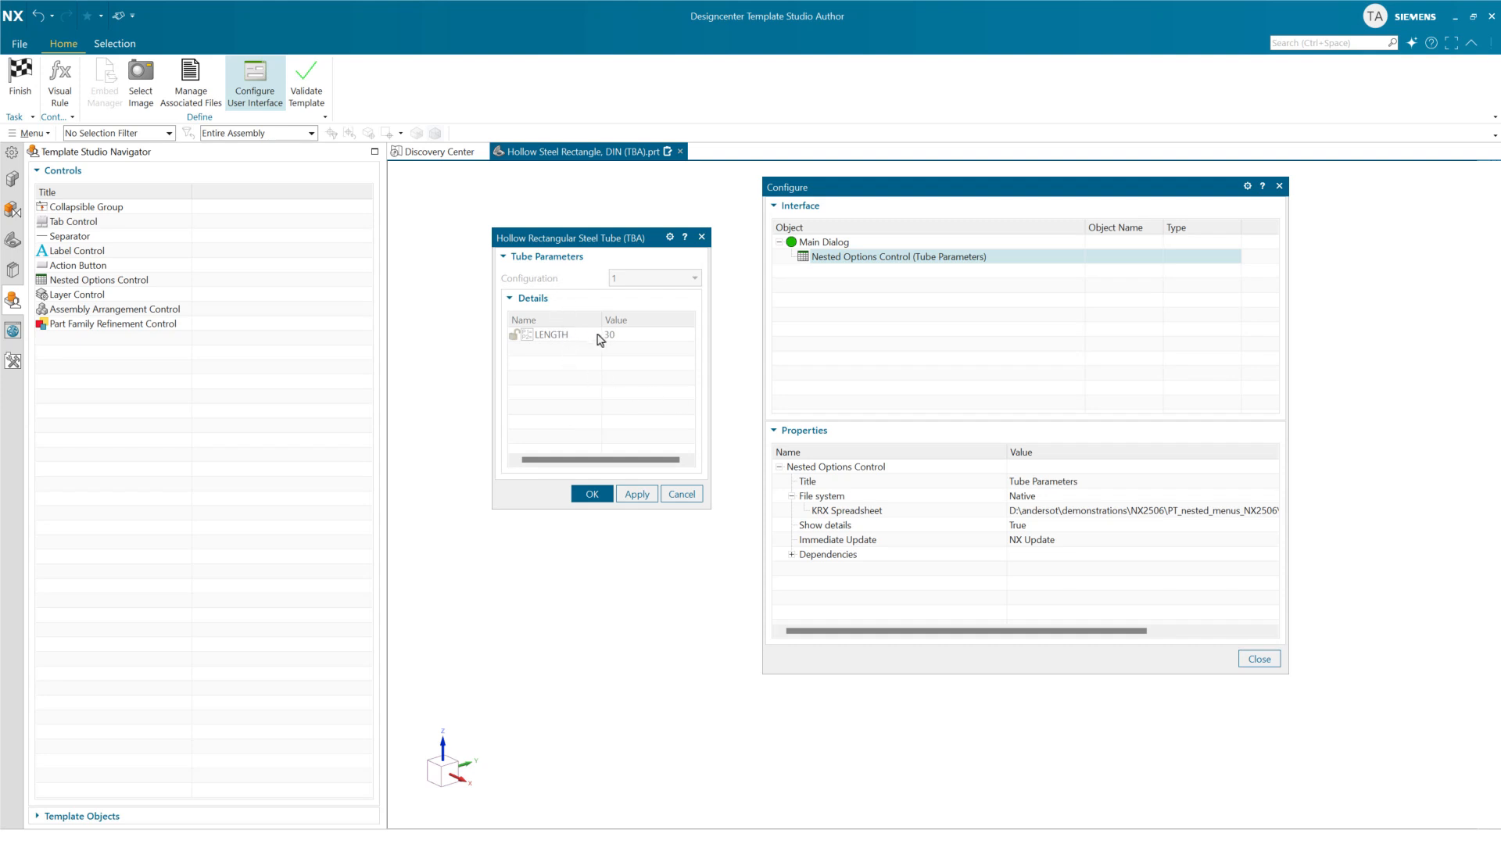
Set Show details to False for the Nested Options Control and finish authoring the template.
{"action": "left_click", "coordinate": [1033, 532]}
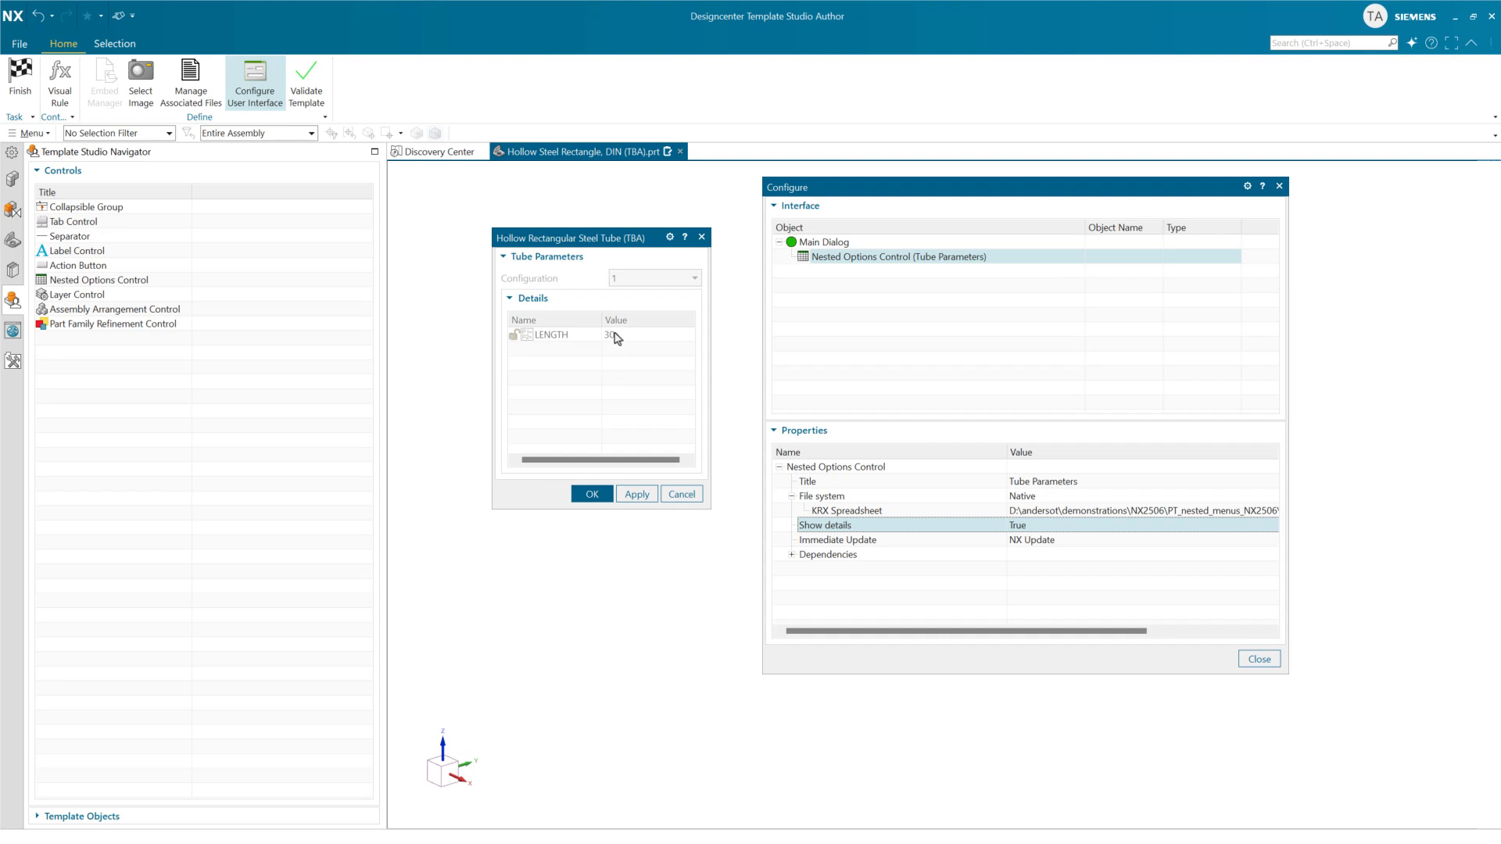
{"action": "double_click", "coordinate": [1042, 531]}
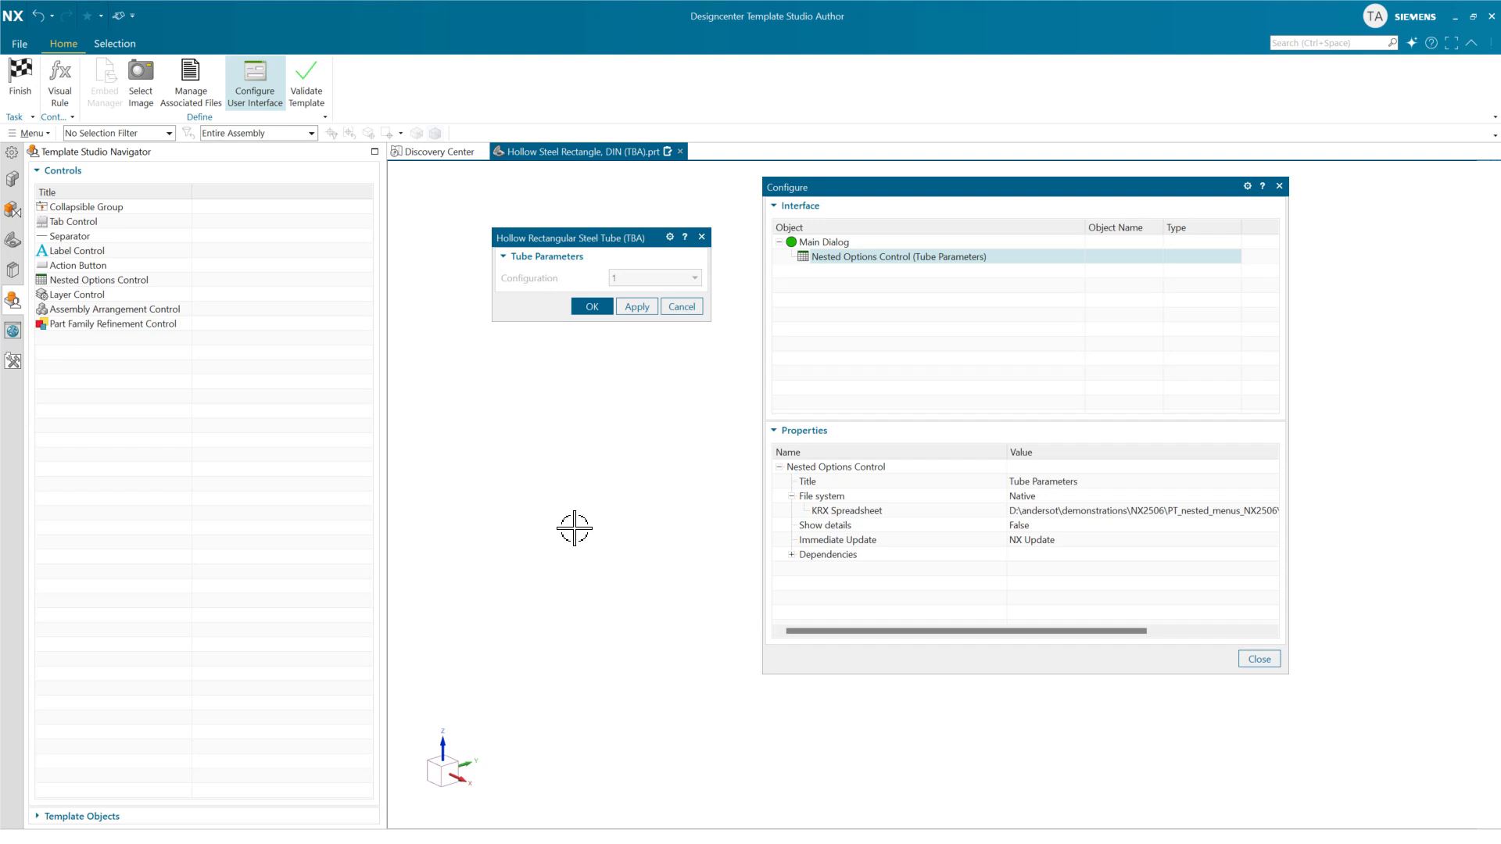
{"action": "left_click", "coordinate": [20, 85]}
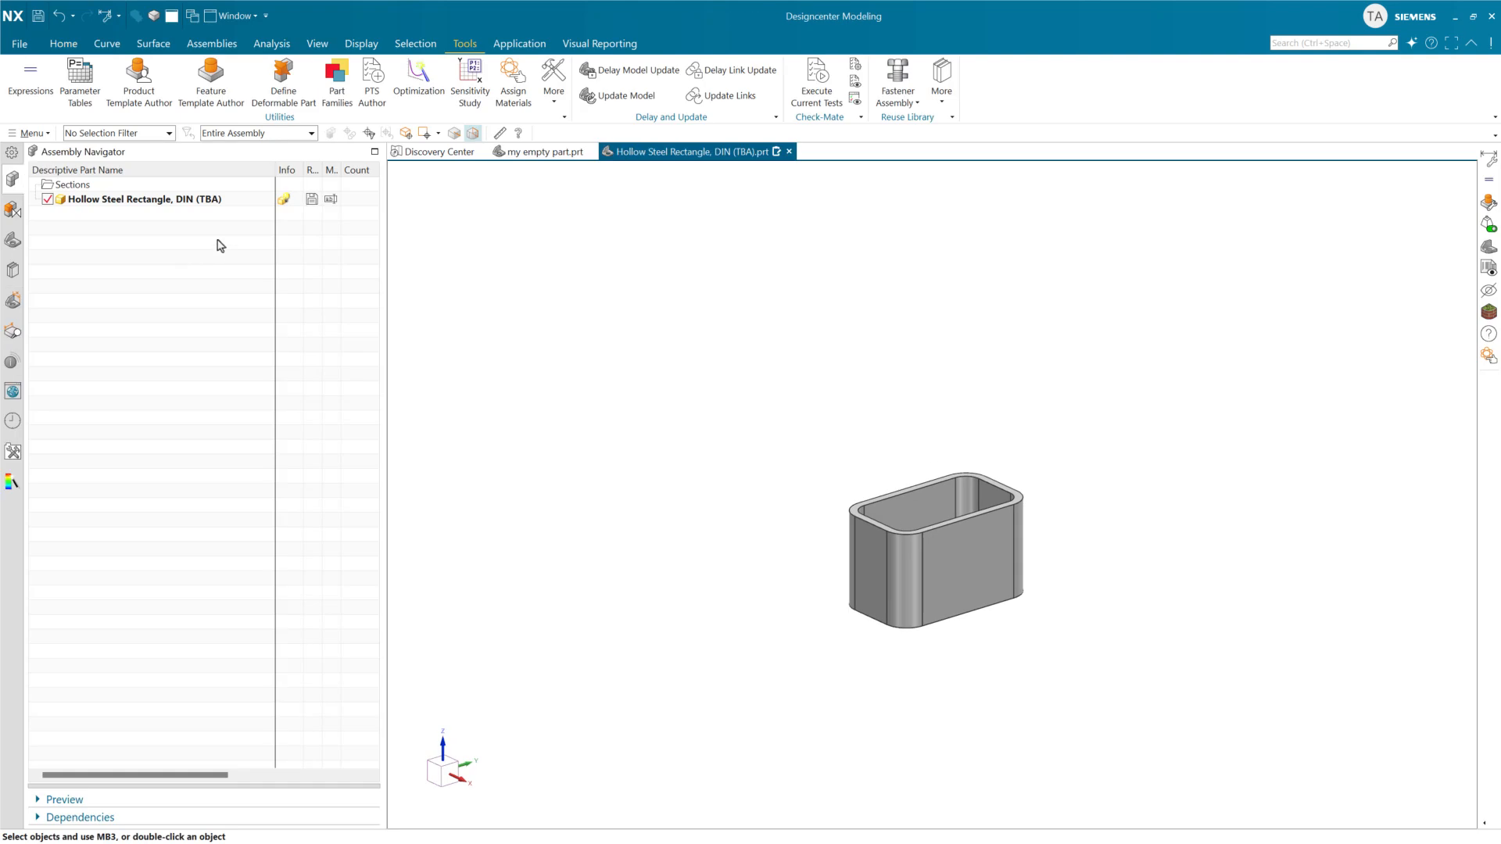
Open the template dialog for the hollow steel rectangle part and set Configuration to 71.
{"action": "right_click", "coordinate": [241, 203]}
{"action": "left_click", "coordinate": [261, 215]}
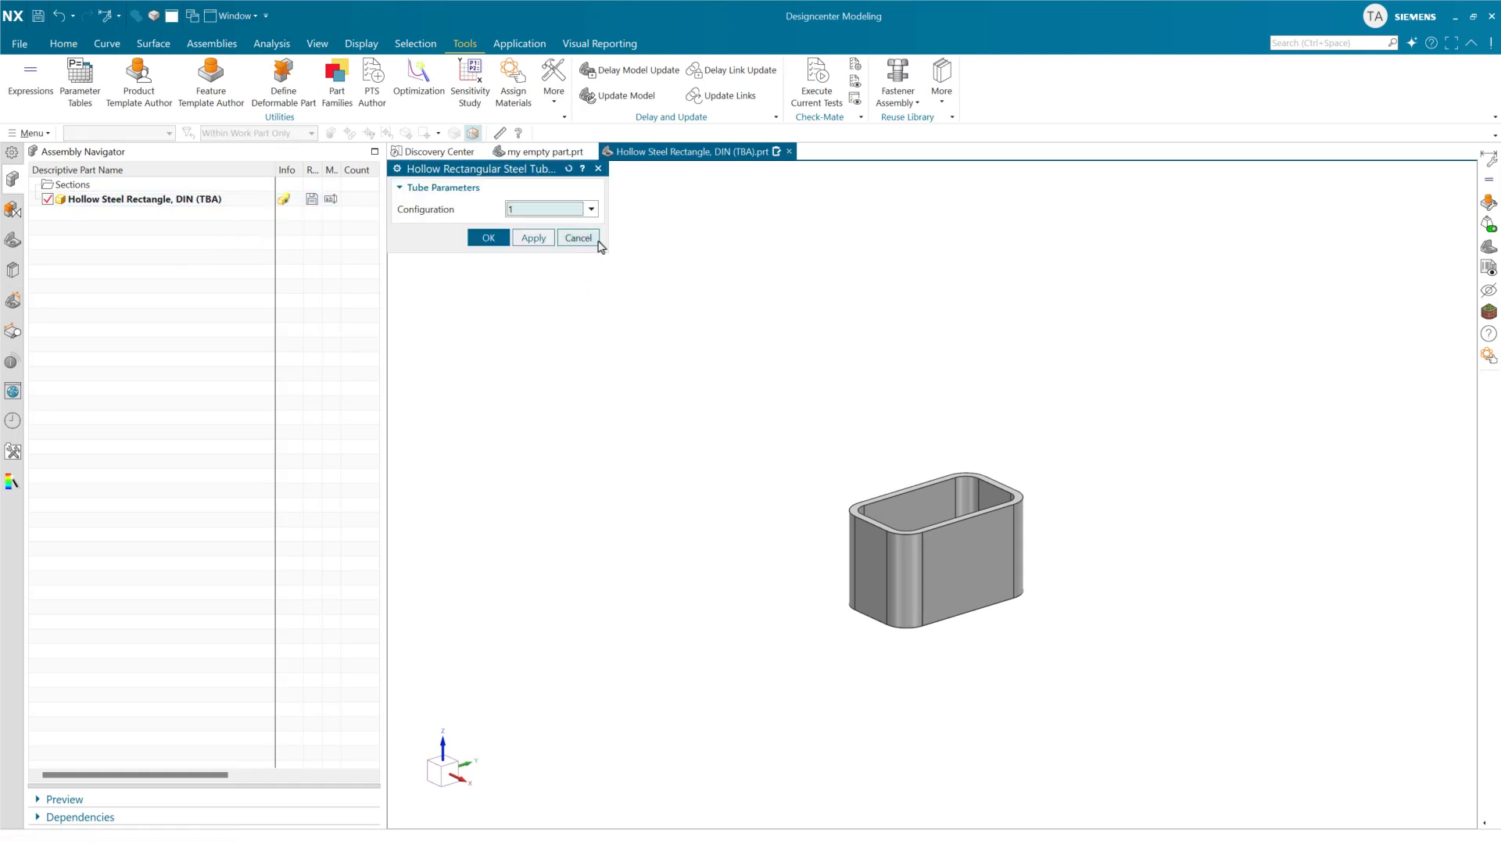
{"action": "left_click", "coordinate": [592, 211]}
{"action": "left_click_drag", "start_coordinate": [585, 236], "coordinate": [573, 372]}
{"action": "left_click", "coordinate": [546, 361]}
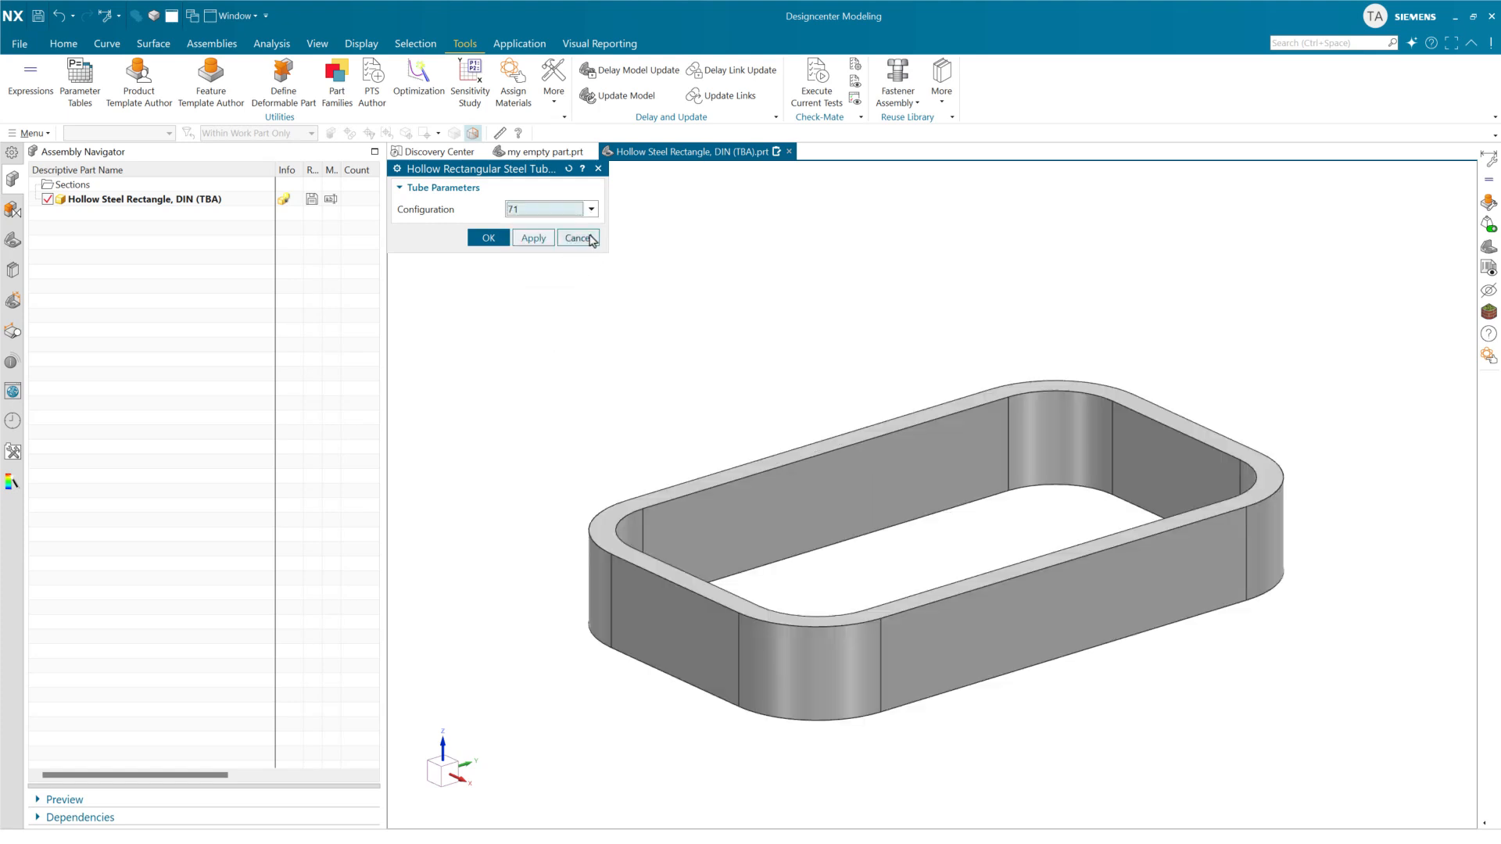
Test the tube with Configuration values 78, 109 and 52.
{"action": "left_click", "coordinate": [592, 210]}
{"action": "left_click", "coordinate": [543, 326]}
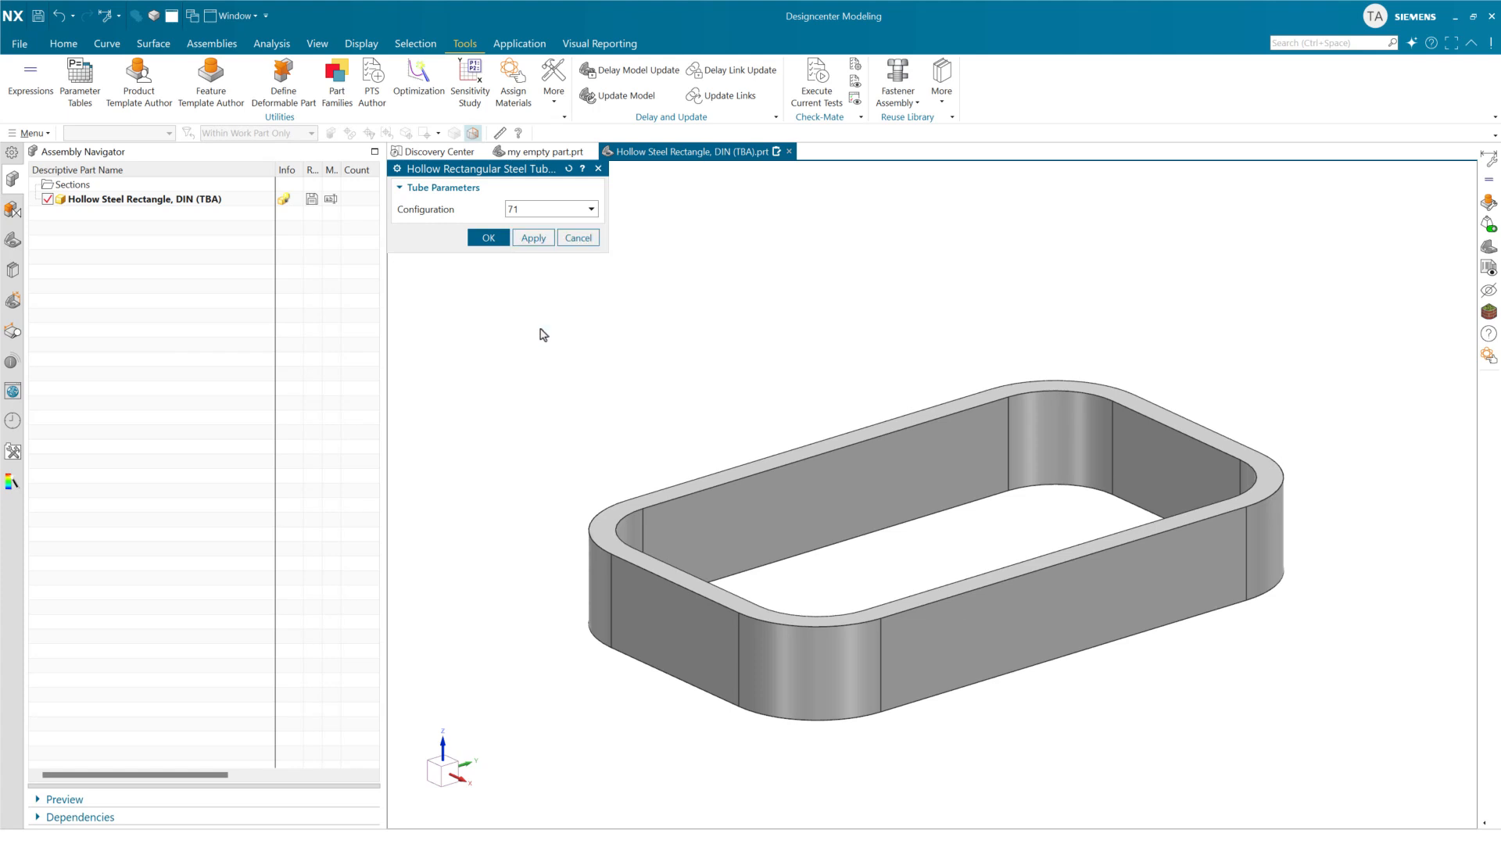
{"action": "left_click", "coordinate": [551, 209]}
{"action": "scroll", "coordinate": [547, 328], "scroll_direction": "down", "scroll_amount": 6}
{"action": "left_click", "coordinate": [555, 409]}
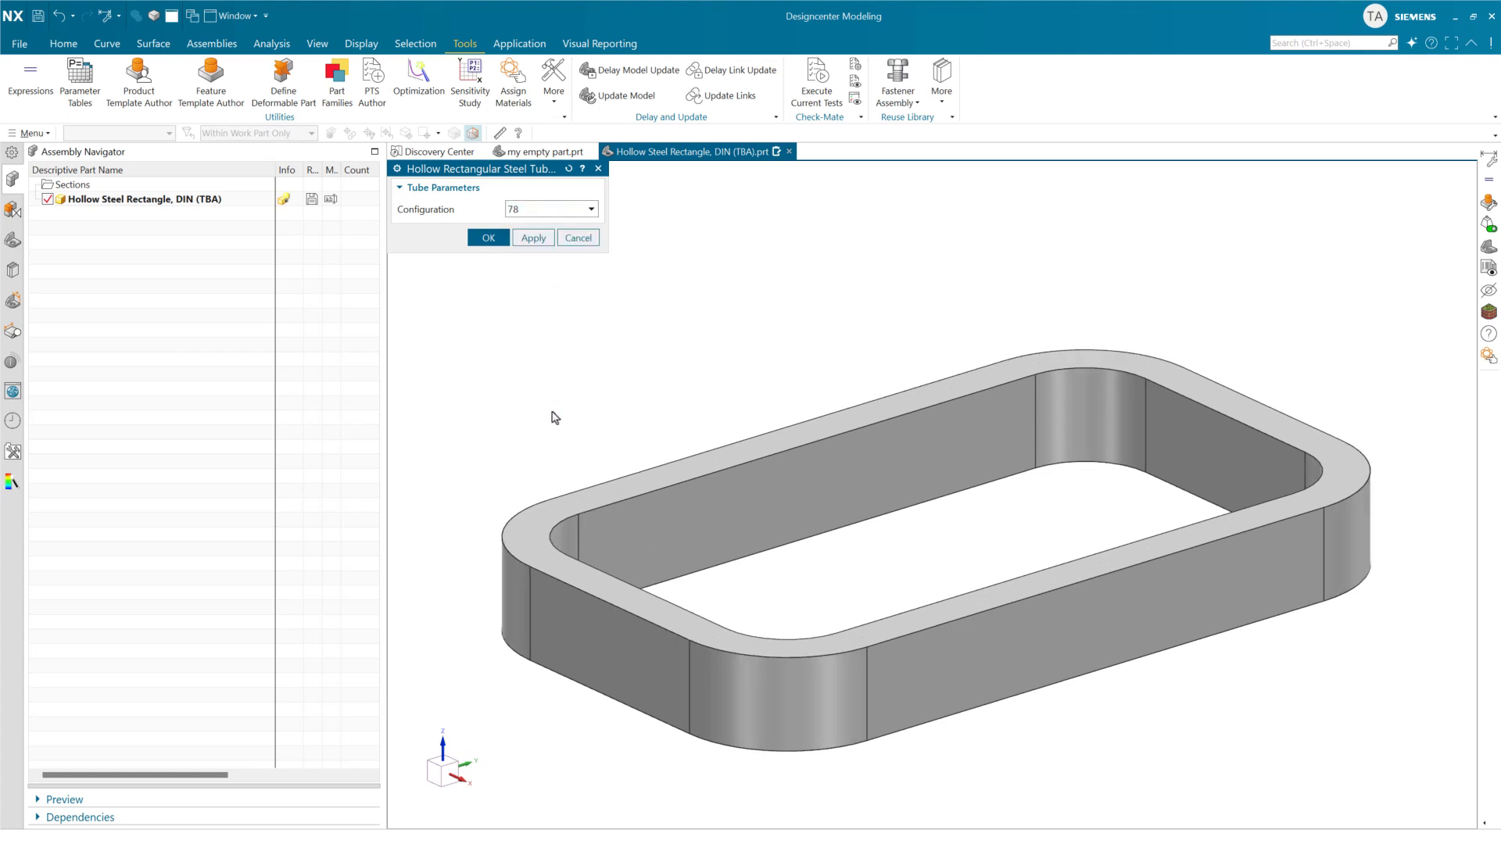
{"action": "left_click", "coordinate": [551, 208]}
{"action": "scroll", "coordinate": [544, 249], "scroll_direction": "up", "scroll_amount": 15}
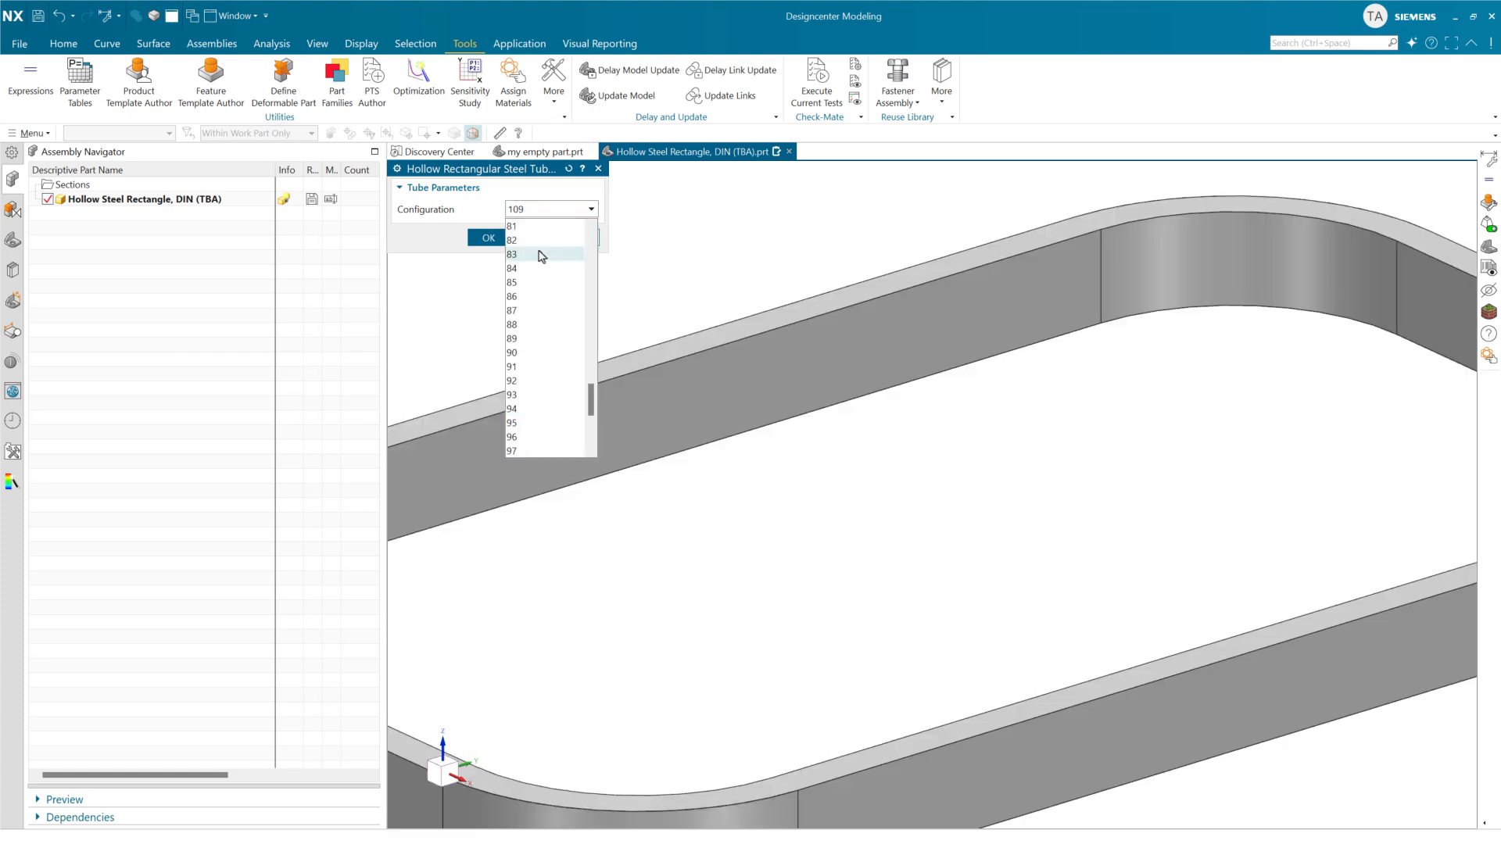
{"action": "left_click", "coordinate": [546, 240]}
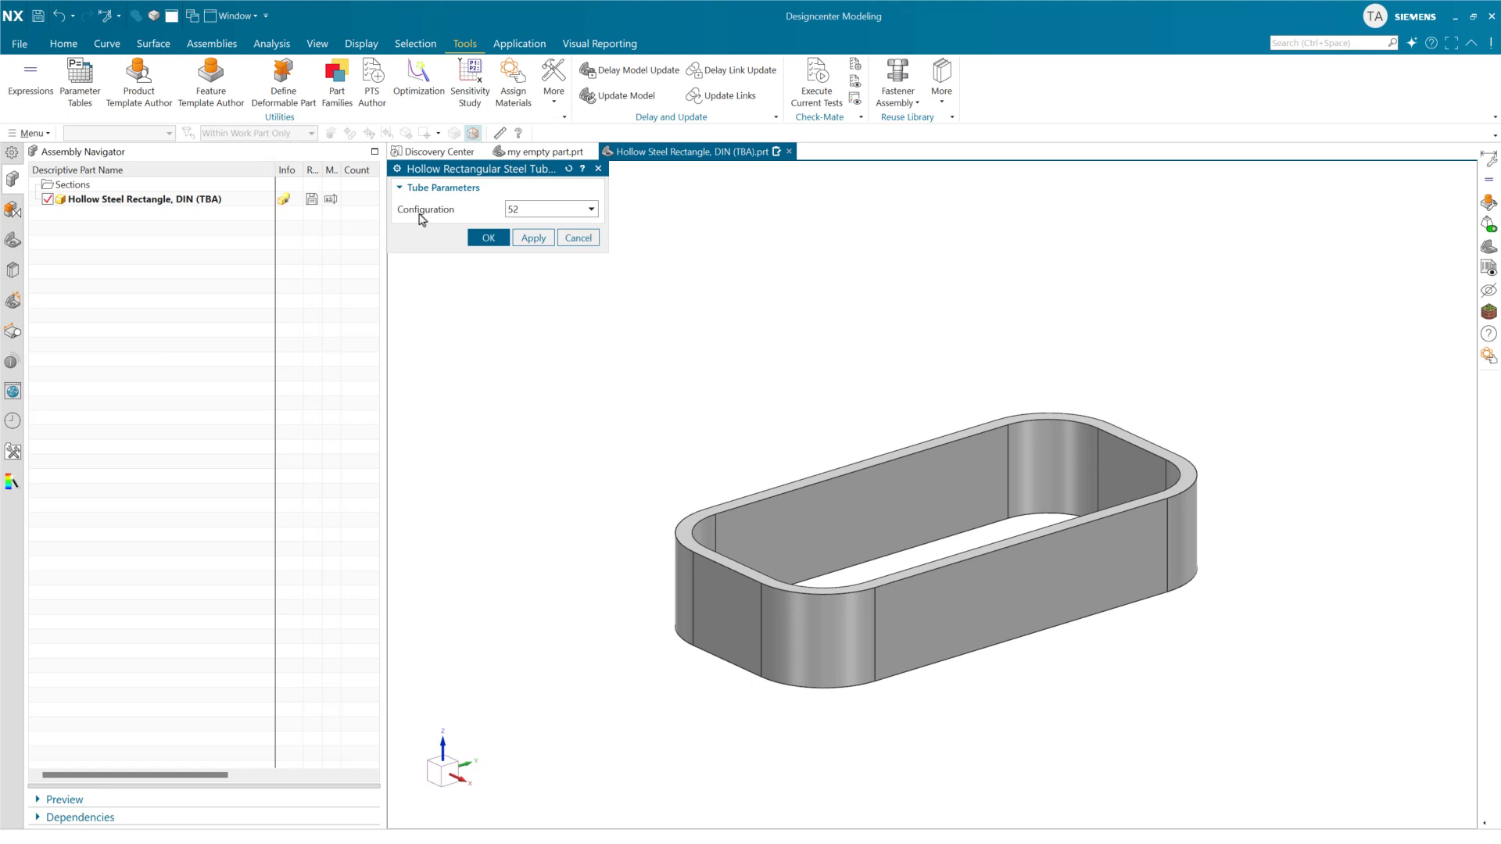
Switch to the TBA6 workbook in Excel and review the Configuration heading and the plain numbers listed beneath it.
{"action": "key", "text": "alt+Tab"}
{"action": "double_click", "coordinate": [149, 254]}
{"action": "left_click_drag", "start_coordinate": [147, 255], "coordinate": [65, 275]}
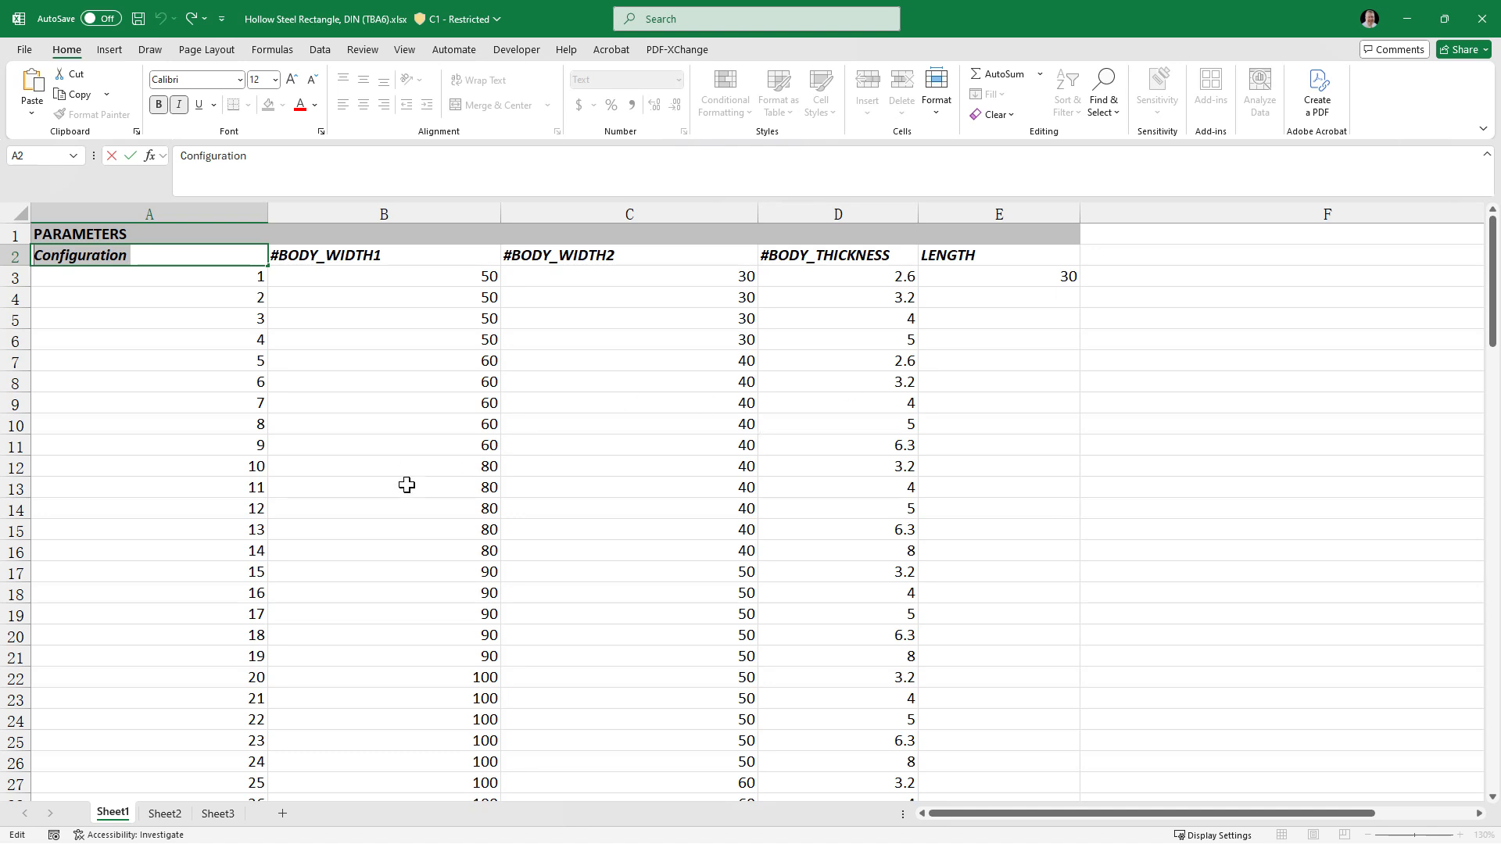
{"action": "key", "text": "alt+Tab"}
{"action": "key", "text": "alt+Tab"}
{"action": "left_click", "coordinate": [161, 325]}
{"action": "left_click_drag", "start_coordinate": [164, 328], "coordinate": [178, 613]}
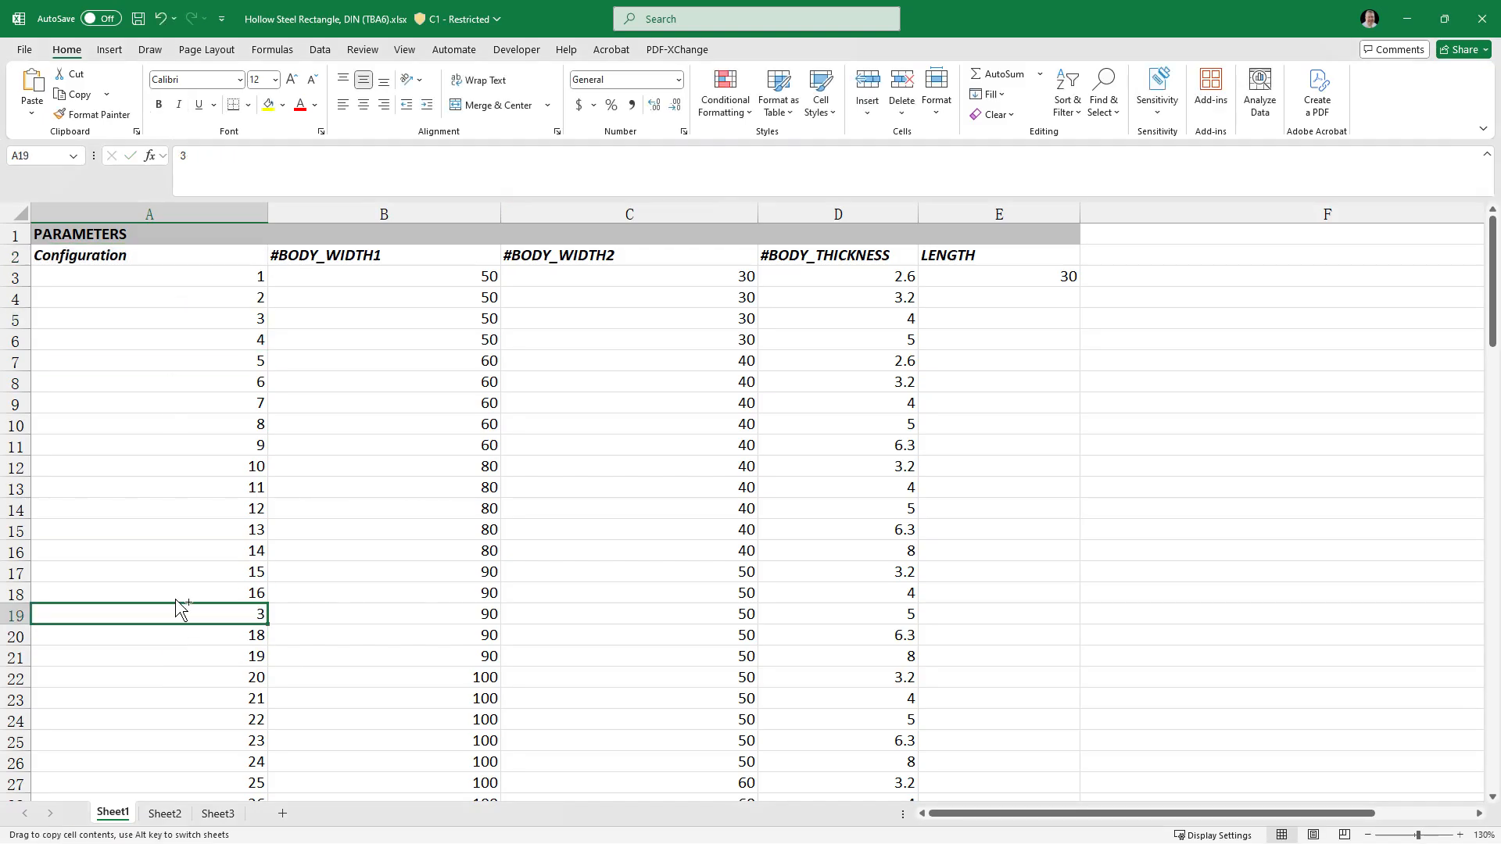
{"action": "key", "text": "ctrl+z"}
{"action": "left_click", "coordinate": [195, 383]}
{"action": "left_click_drag", "start_coordinate": [195, 320], "coordinate": [194, 684]}
{"action": "left_click", "coordinate": [352, 469]}
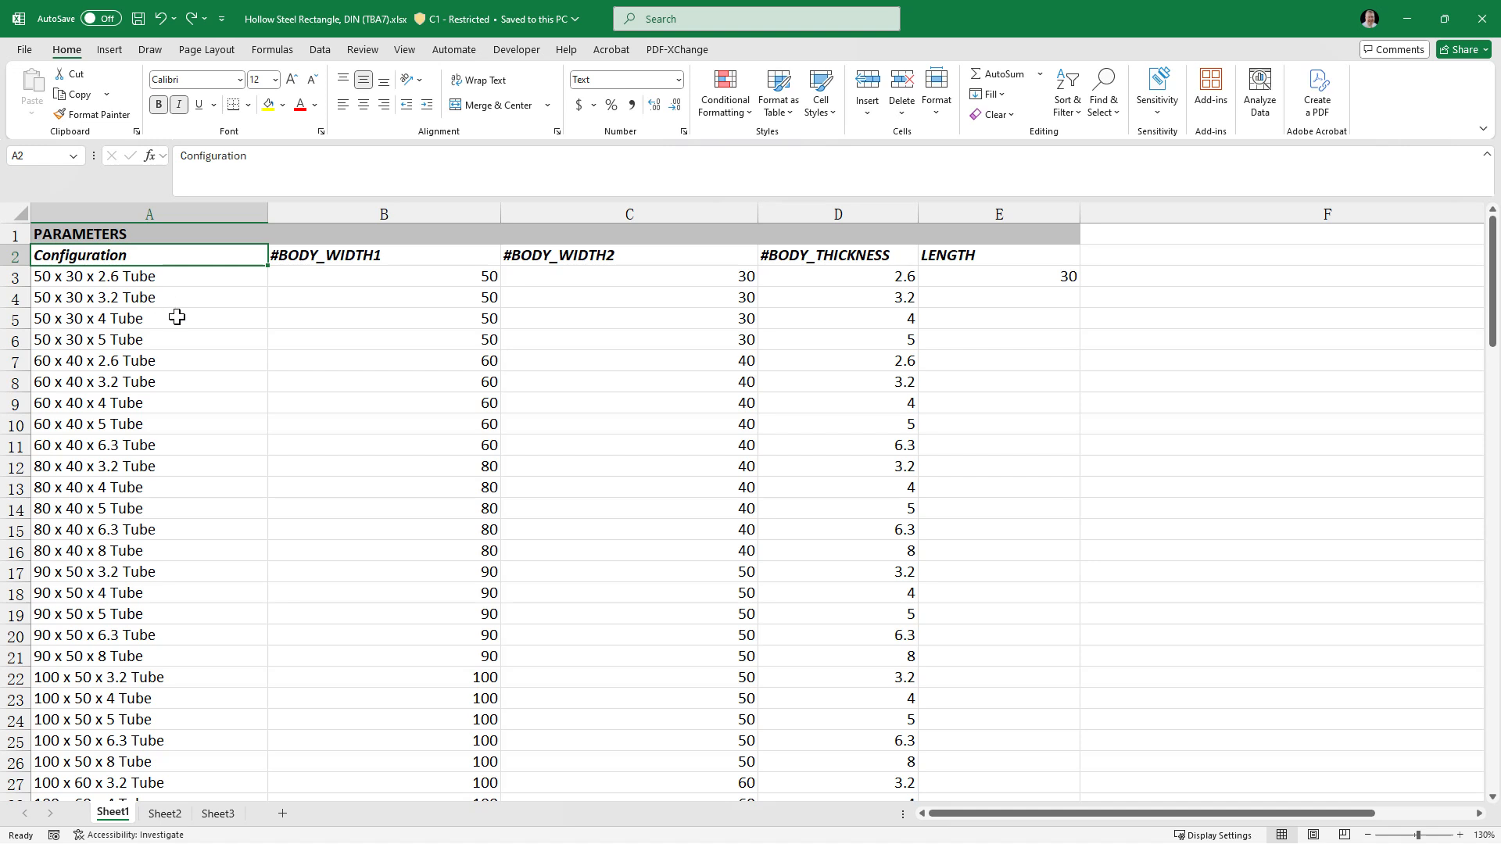
In the TBA7 workbook, examine the CONCATENATE formulas that build the Configuration names from the width and thickness columns.
{"action": "left_click_drag", "start_coordinate": [191, 281], "coordinate": [187, 627]}
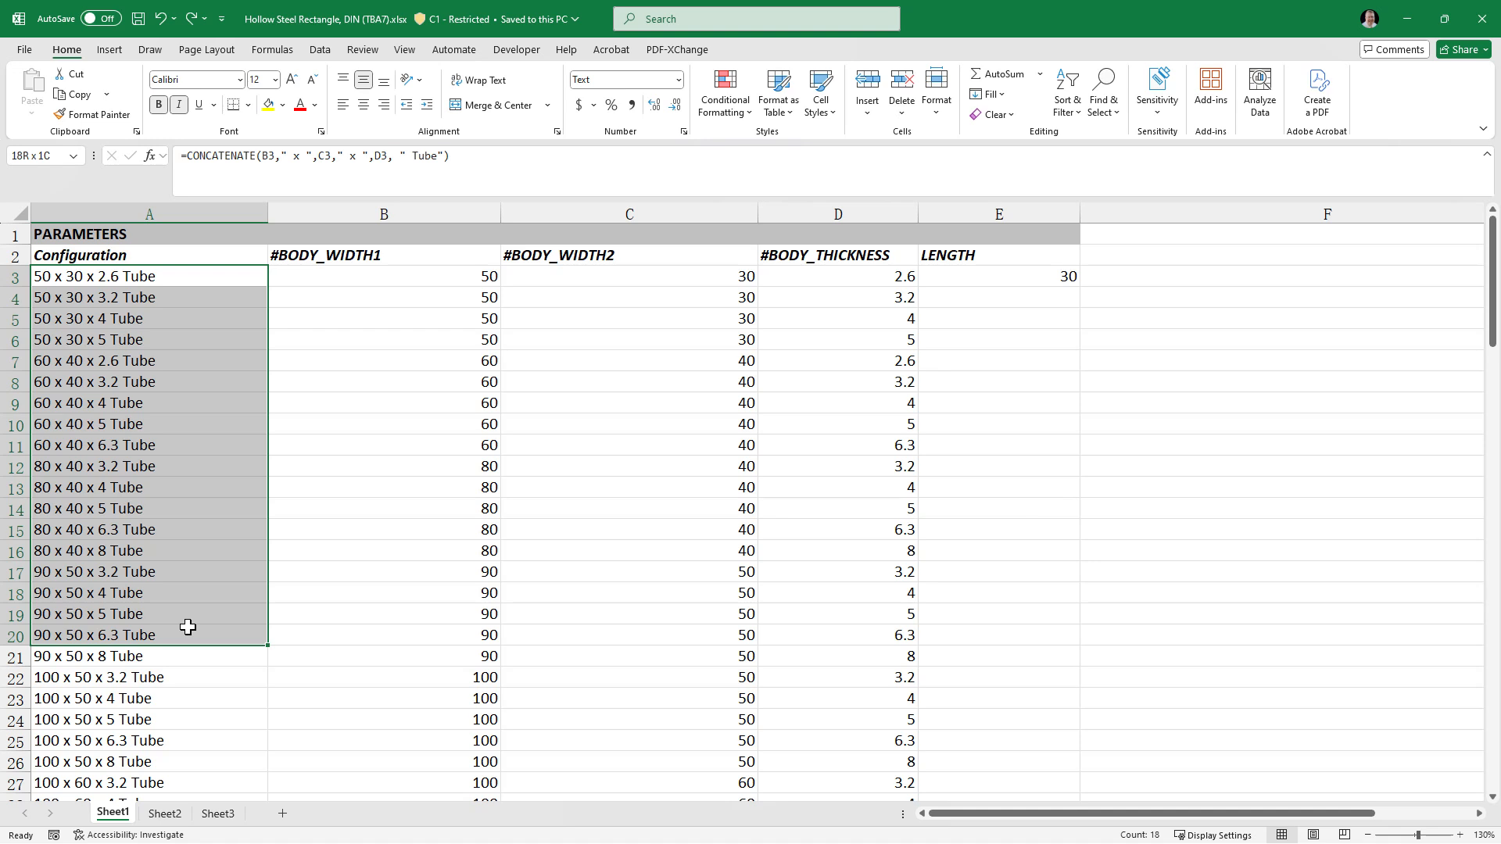
{"action": "left_click_drag", "start_coordinate": [187, 628], "coordinate": [187, 628]}
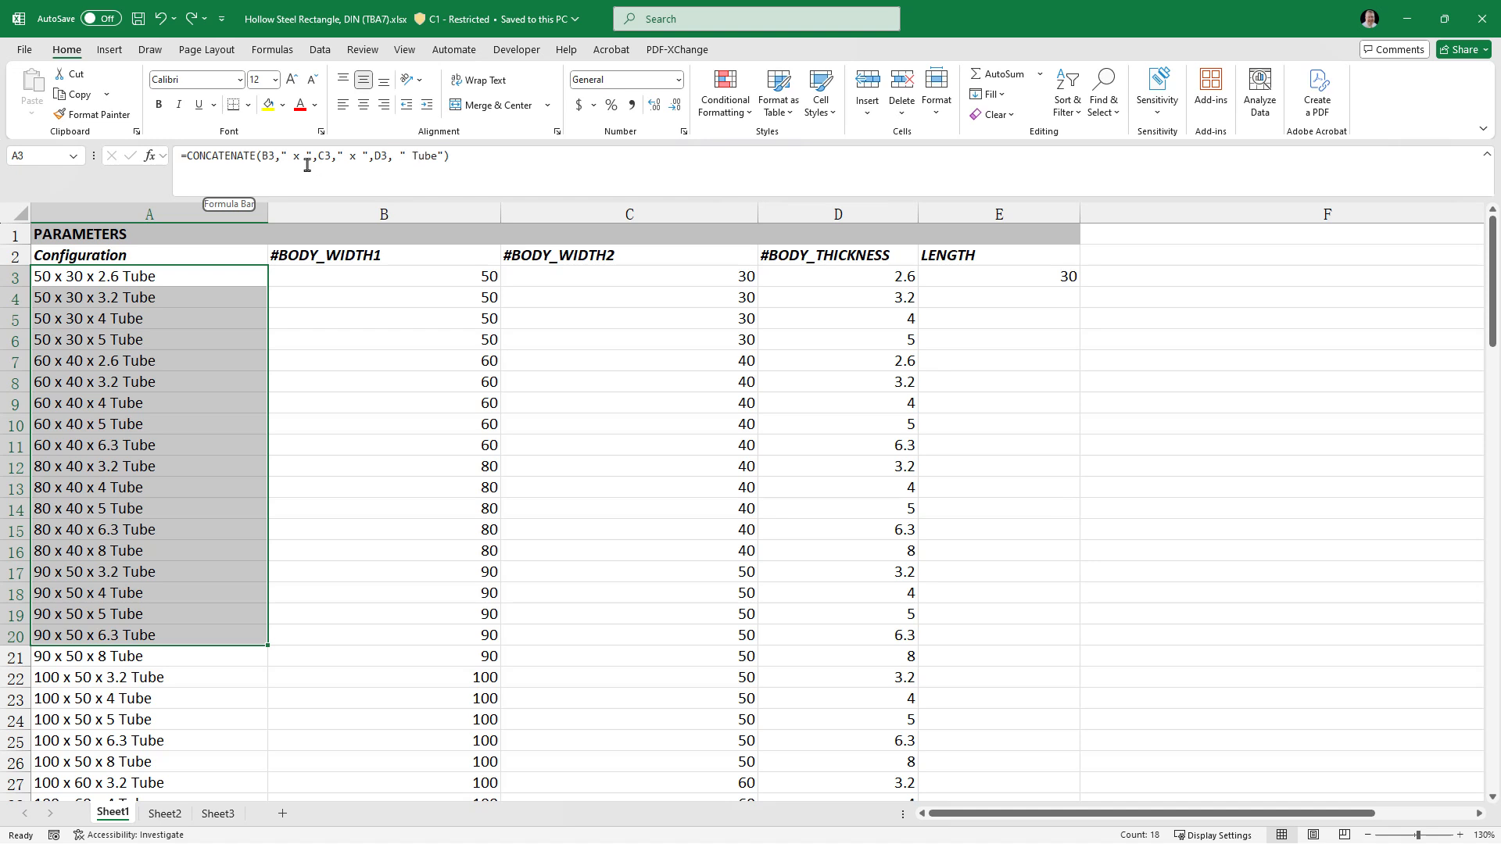
{"action": "left_click", "coordinate": [235, 277]}
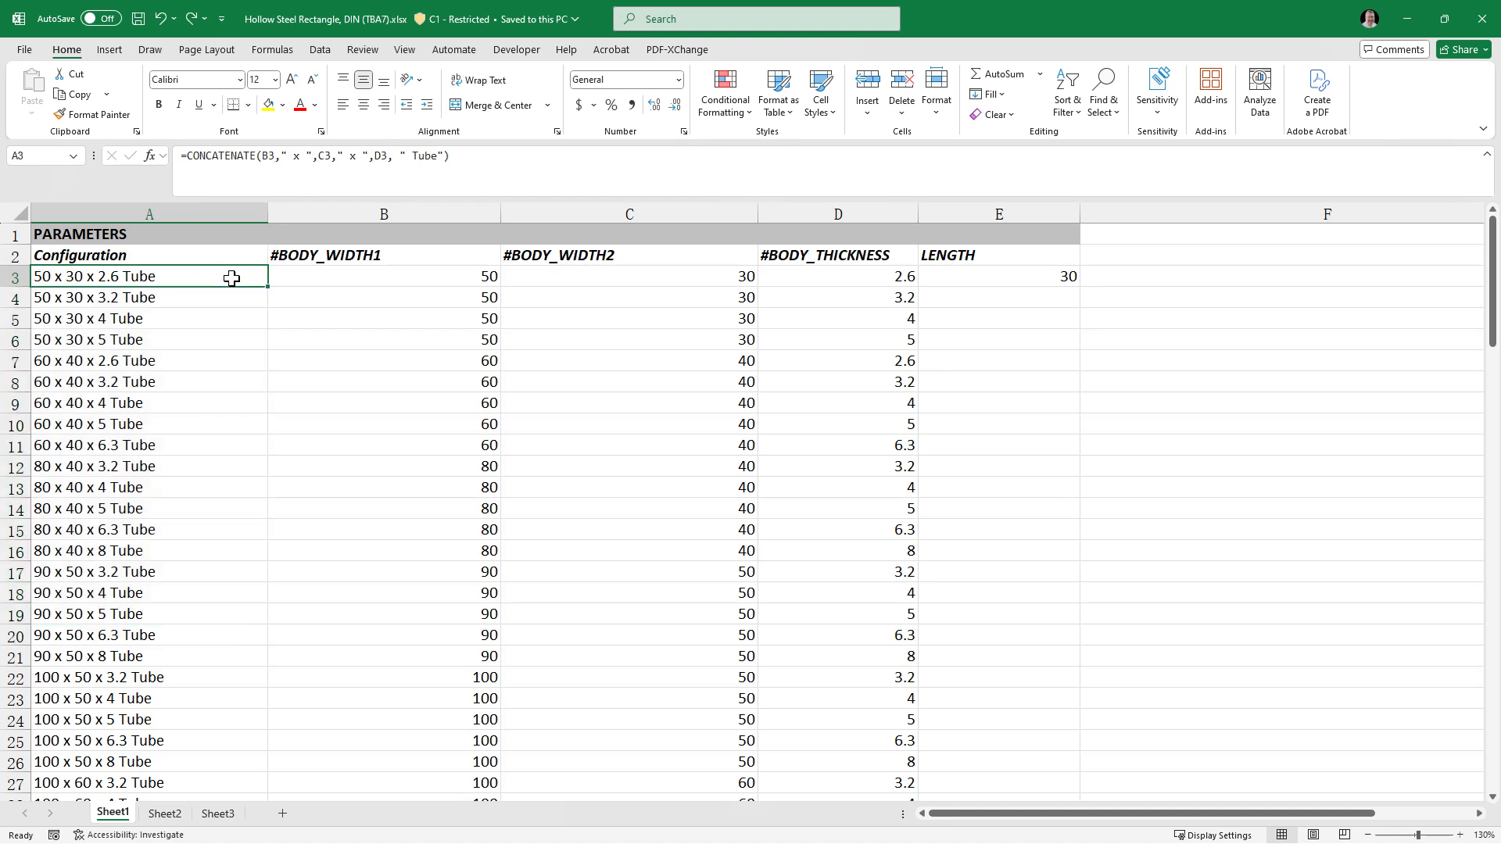
{"action": "left_click", "coordinate": [443, 279]}
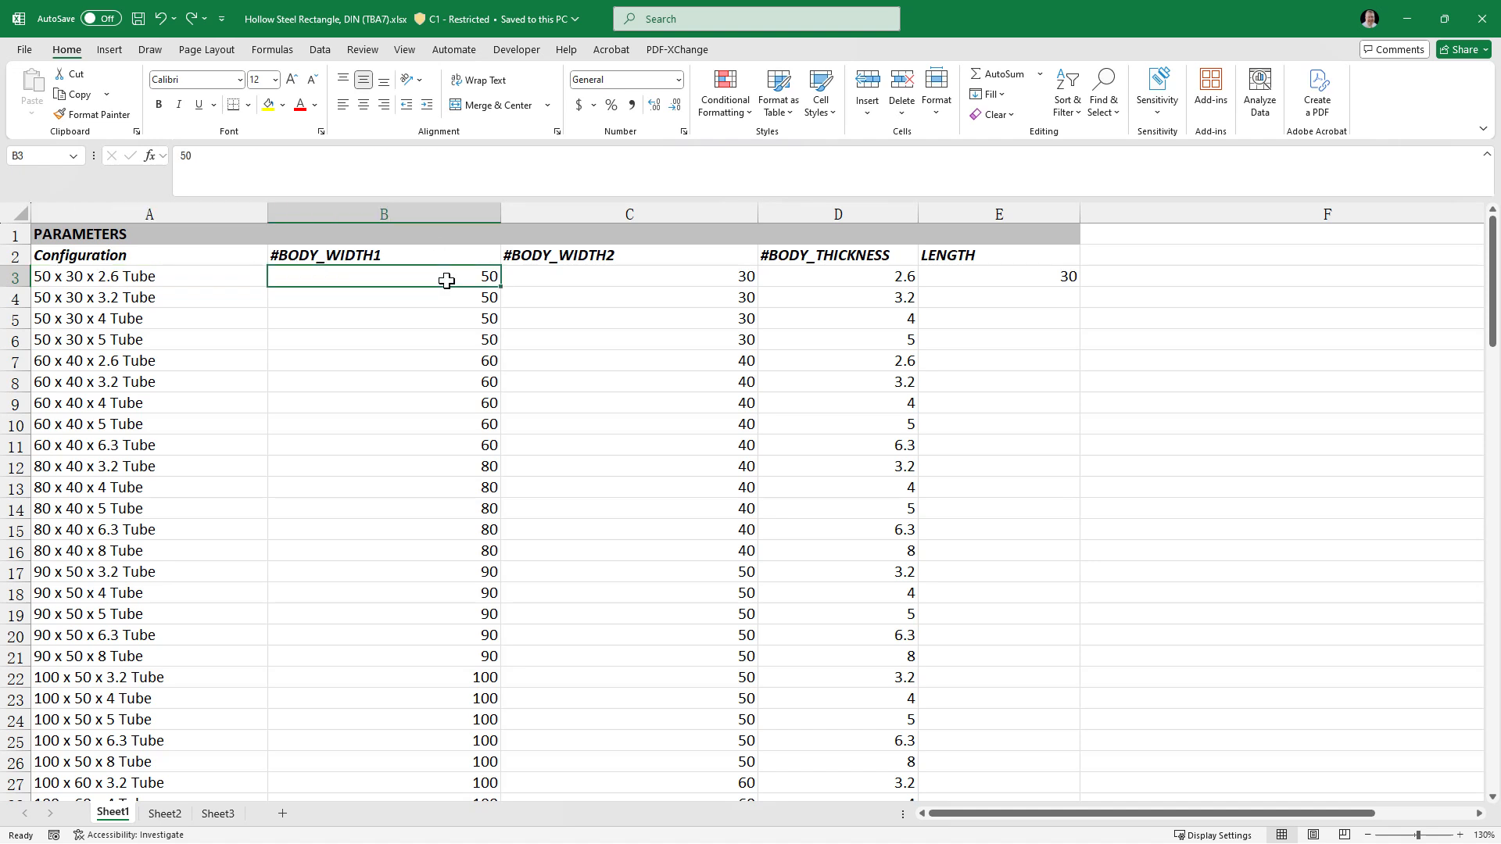
{"action": "left_click", "coordinate": [251, 281]}
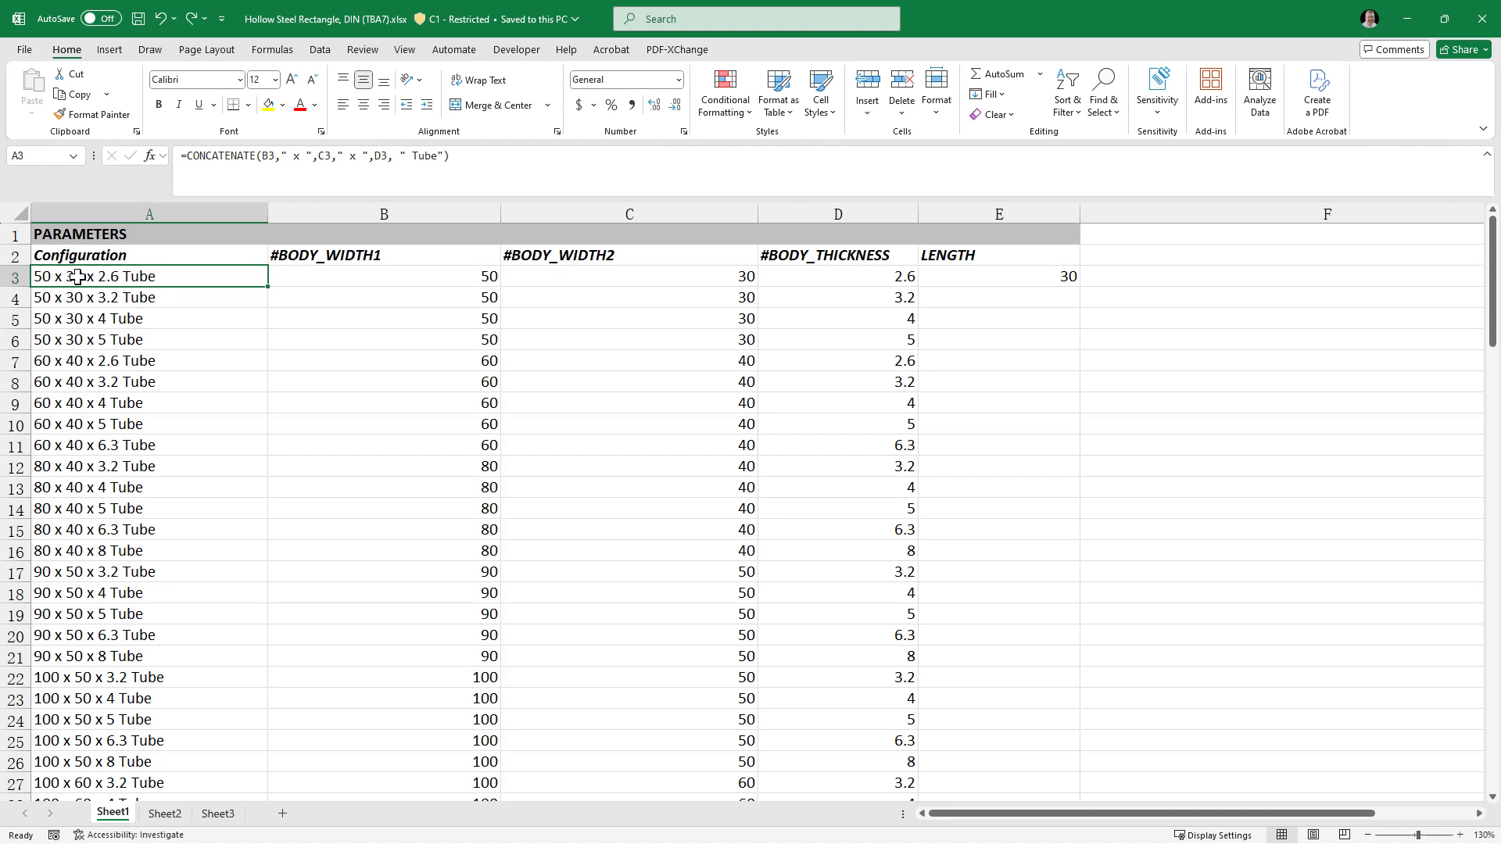
{"action": "left_click", "coordinate": [123, 295]}
{"action": "left_click", "coordinate": [133, 279]}
{"action": "left_click", "coordinate": [133, 295]}
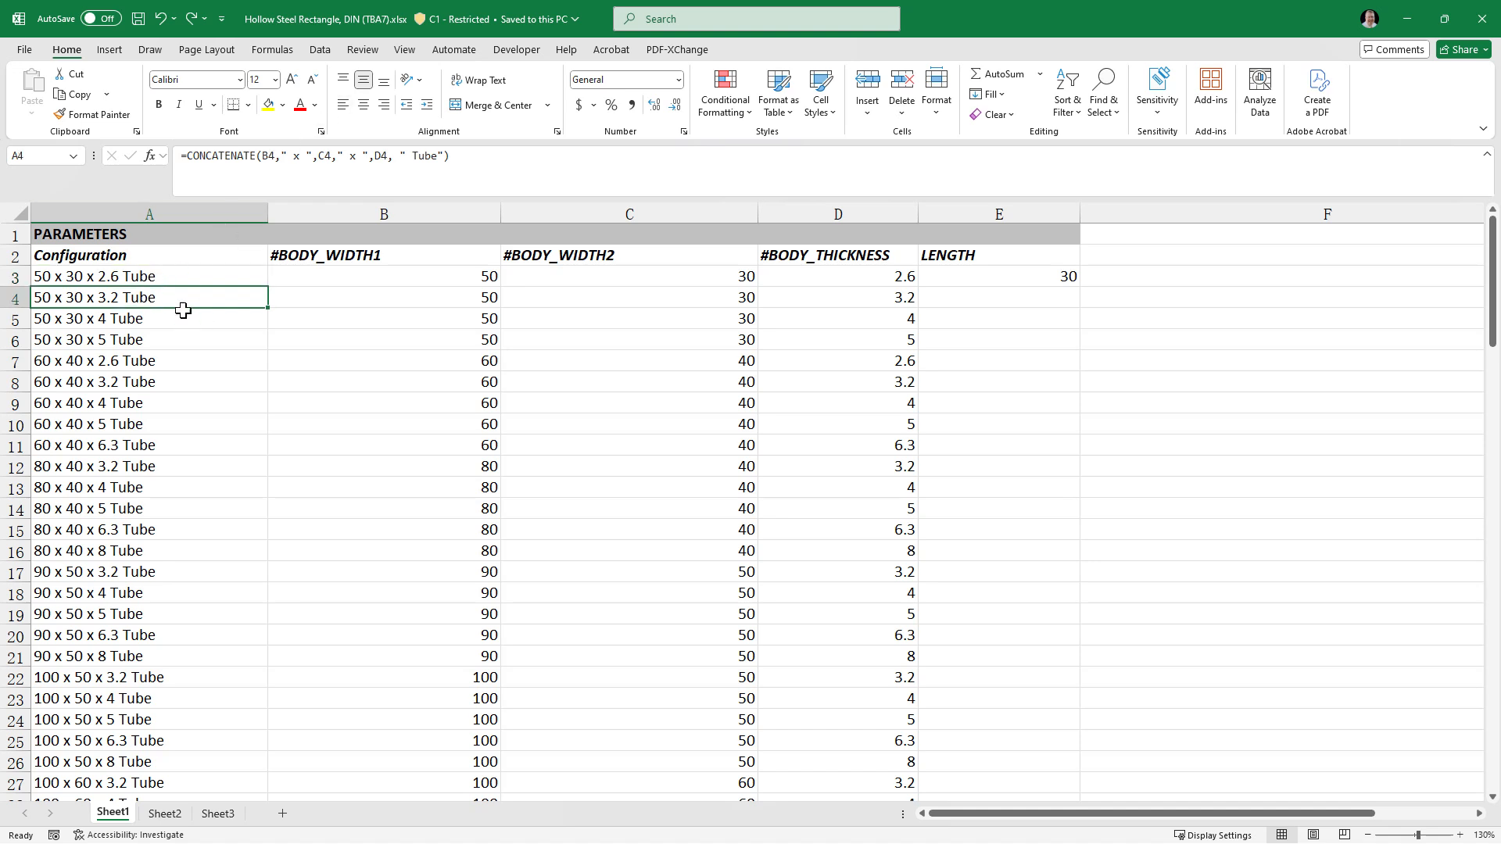
{"action": "left_click", "coordinate": [160, 279]}
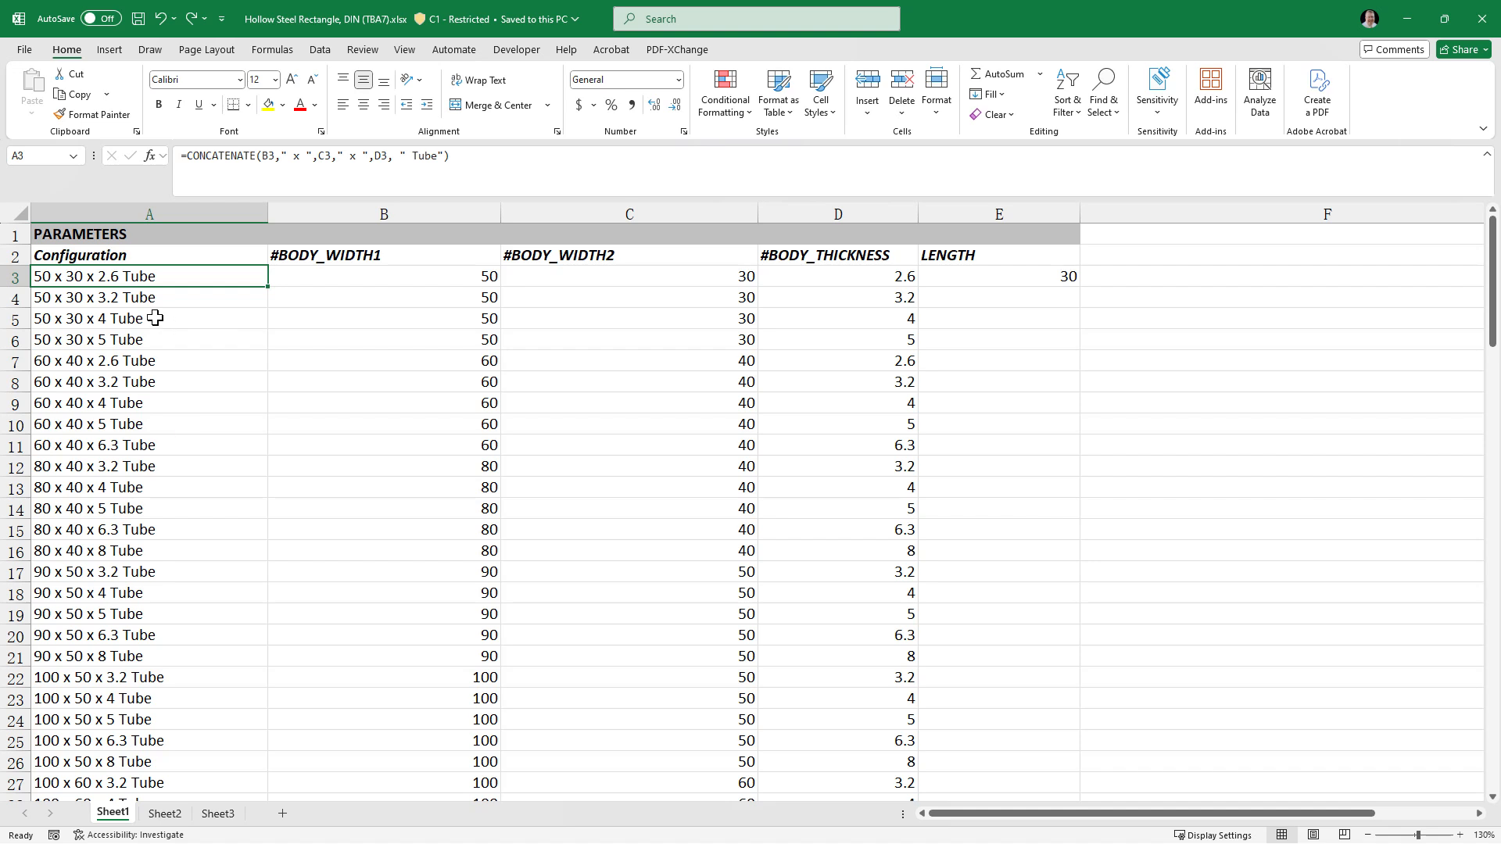
Rename the Configuration heading in cell A2 to "Tube Choice" and save the TBA7 workbook.
{"action": "left_click", "coordinate": [114, 257]}
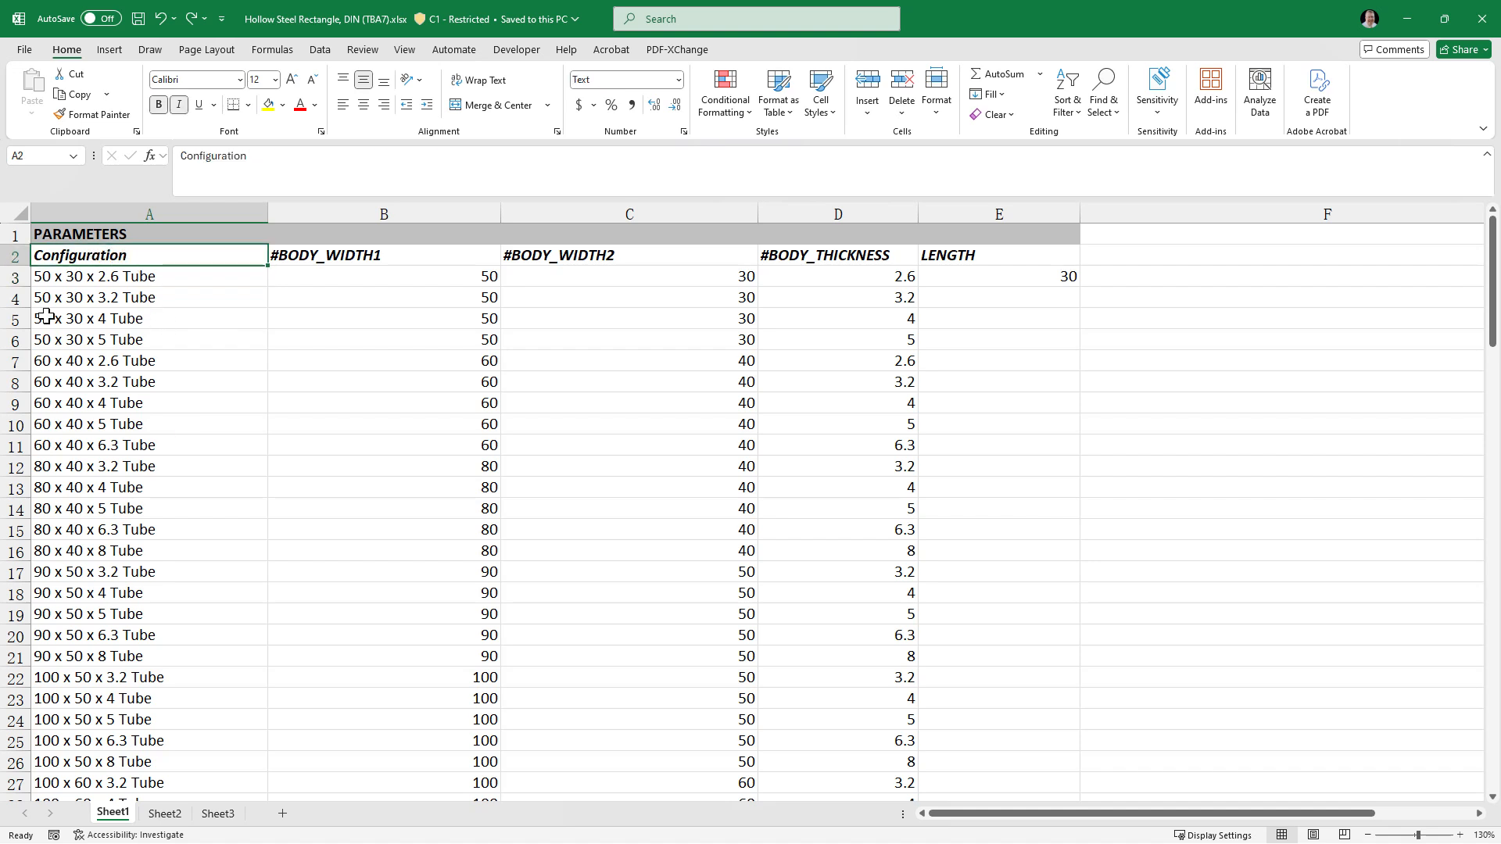
{"action": "double_click", "coordinate": [85, 257]}
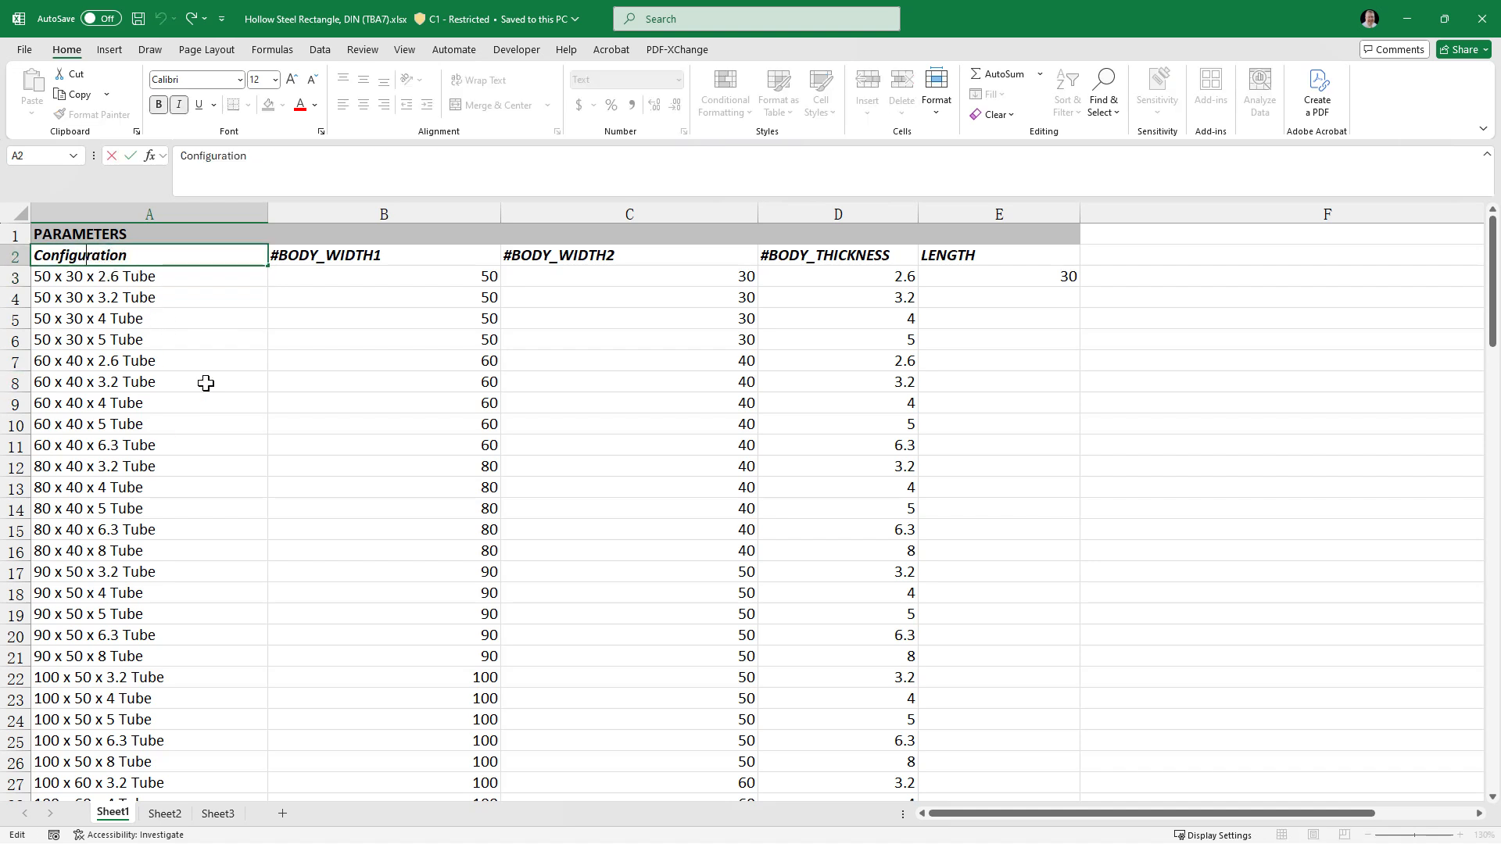
{"action": "double_click", "coordinate": [100, 260]}
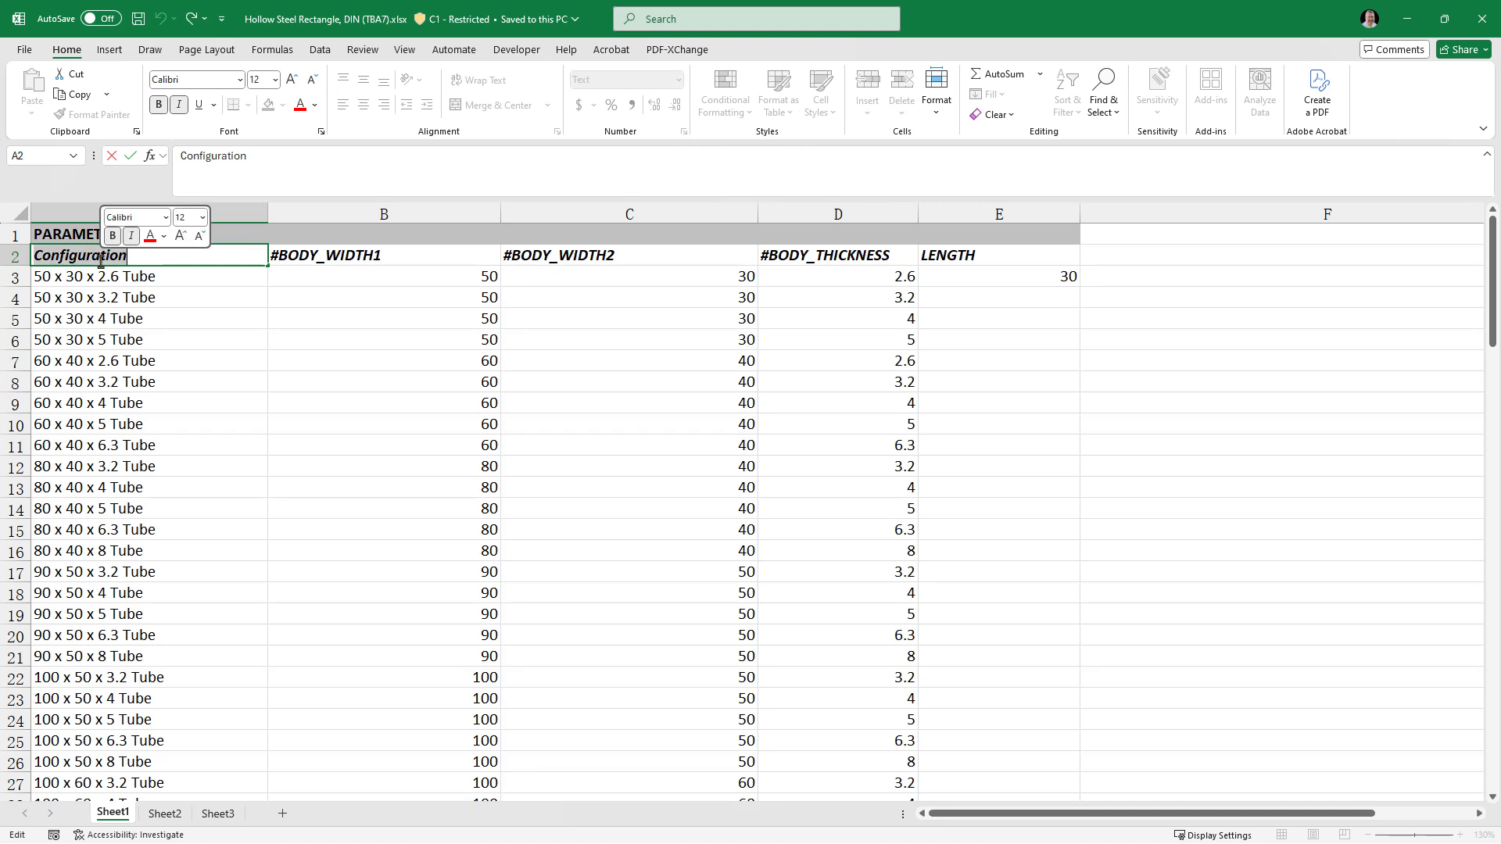
{"action": "type", "text": "Tube Choice"}
{"action": "key", "text": "Return"}
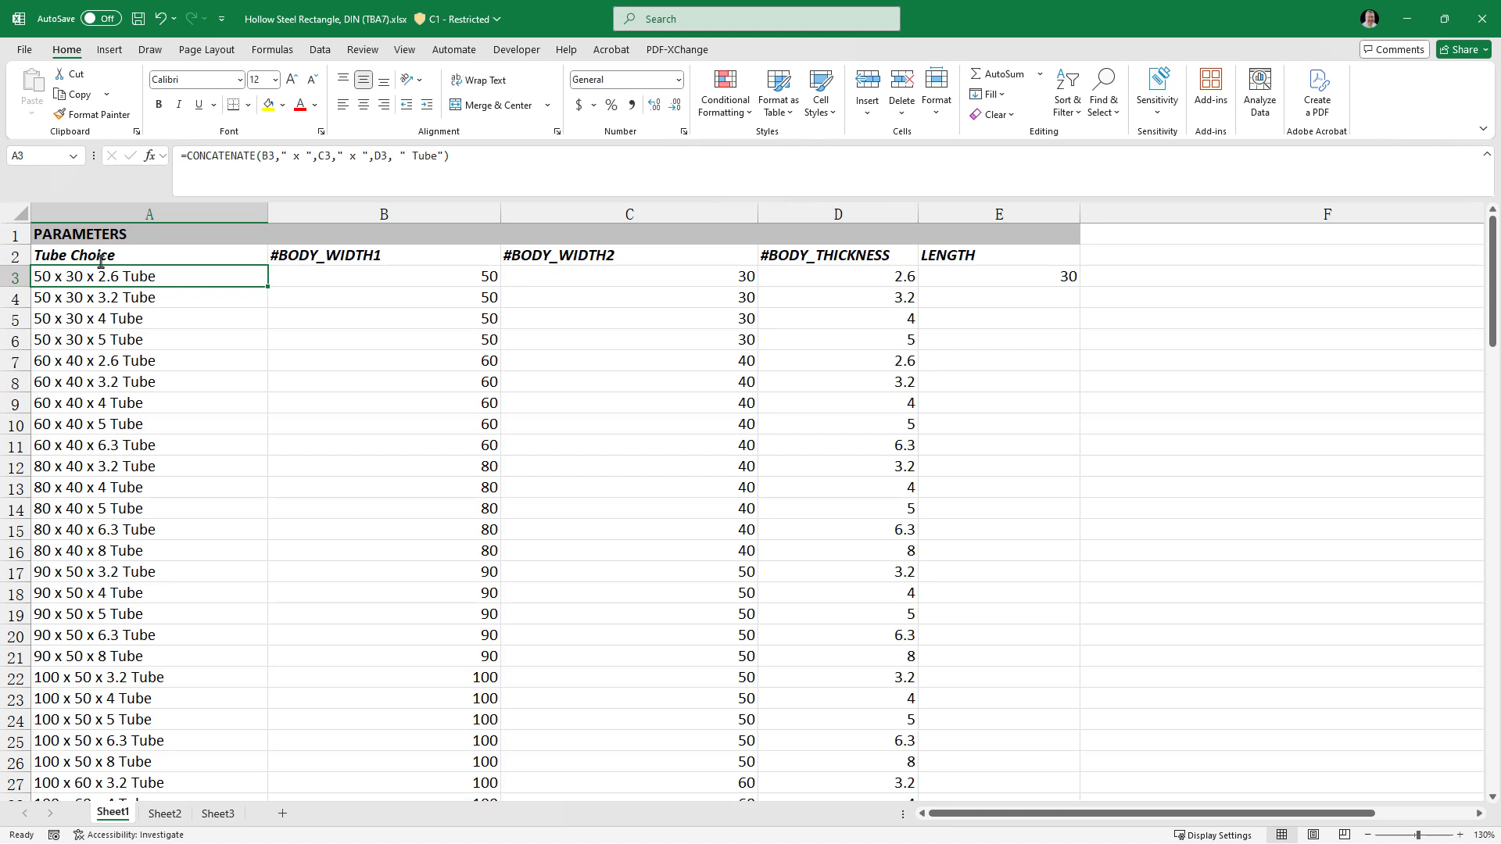
{"action": "left_click", "coordinate": [134, 24]}
Return to NX, set the Nested Options Control's KRX spreadsheet to "Hollow Steel Rectangle, DIN (TBA7).xlsx" in template authoring, and finish.
{"action": "key", "text": "alt+Tab"}
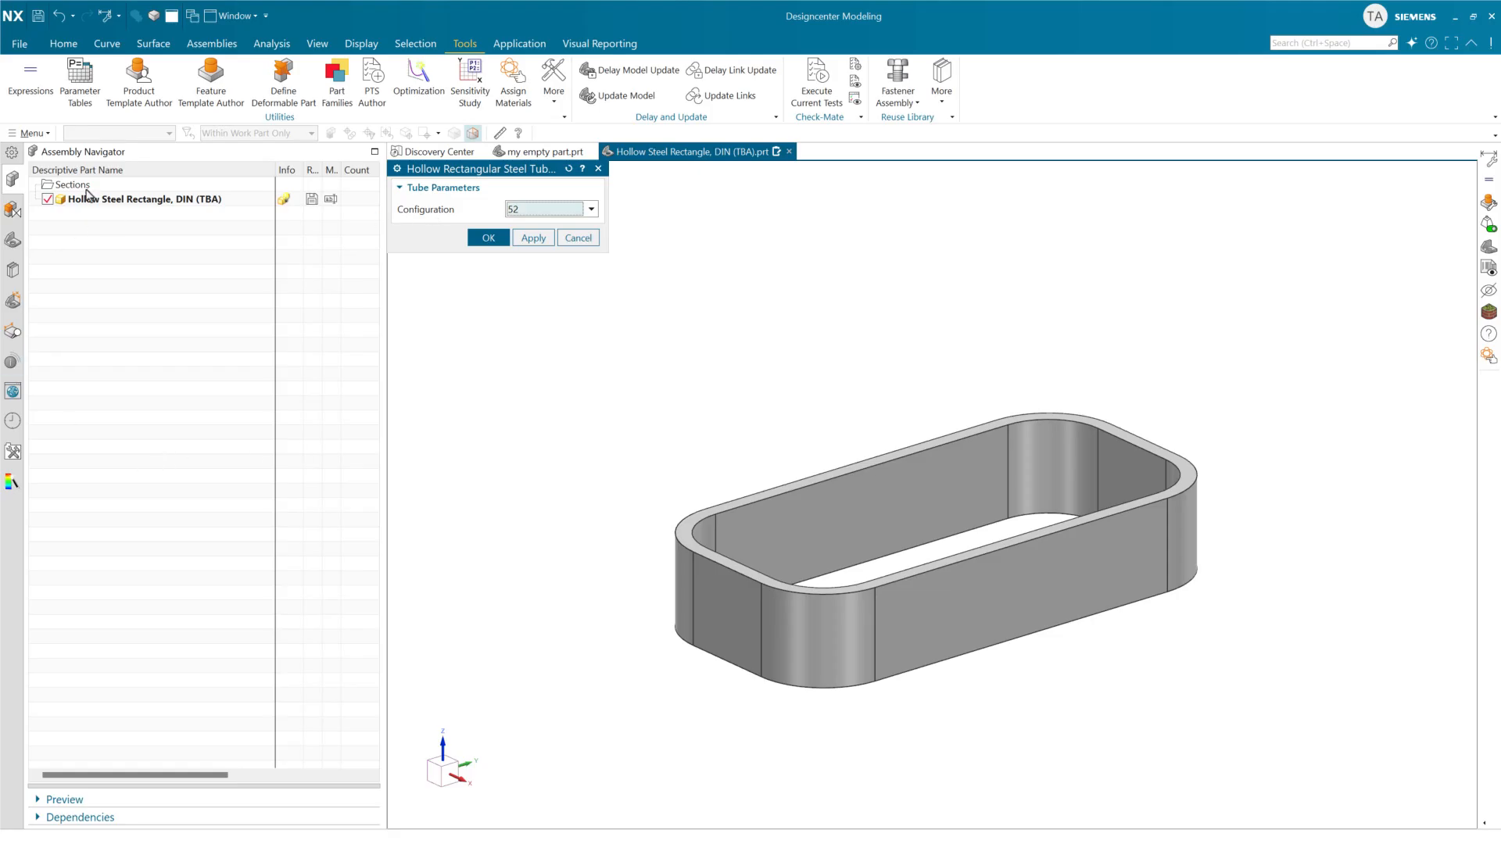
{"action": "key", "text": "Return"}
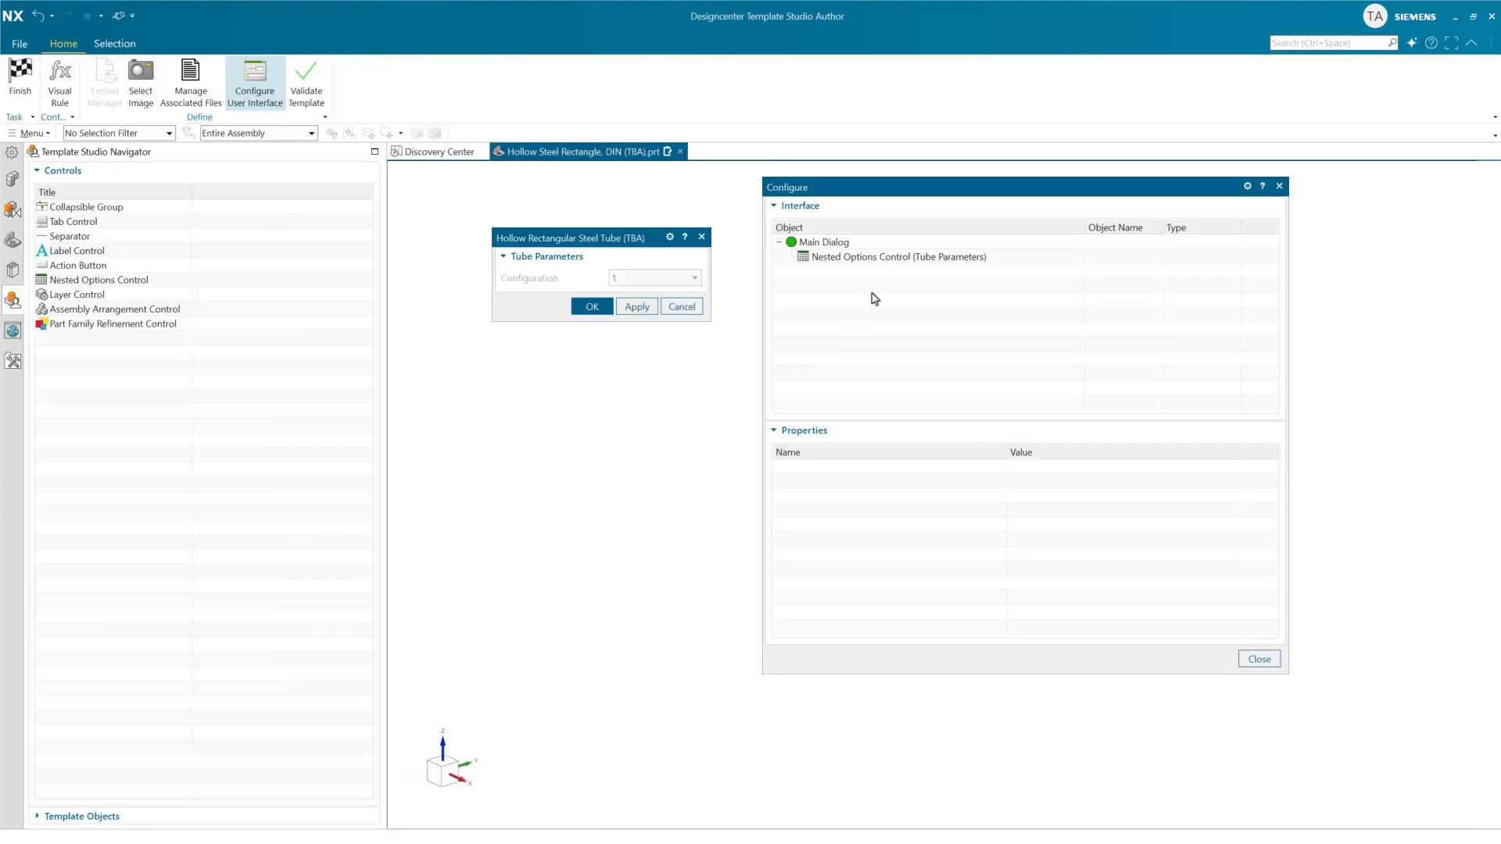
{"action": "left_click", "coordinate": [873, 266]}
{"action": "left_click", "coordinate": [1129, 512]}
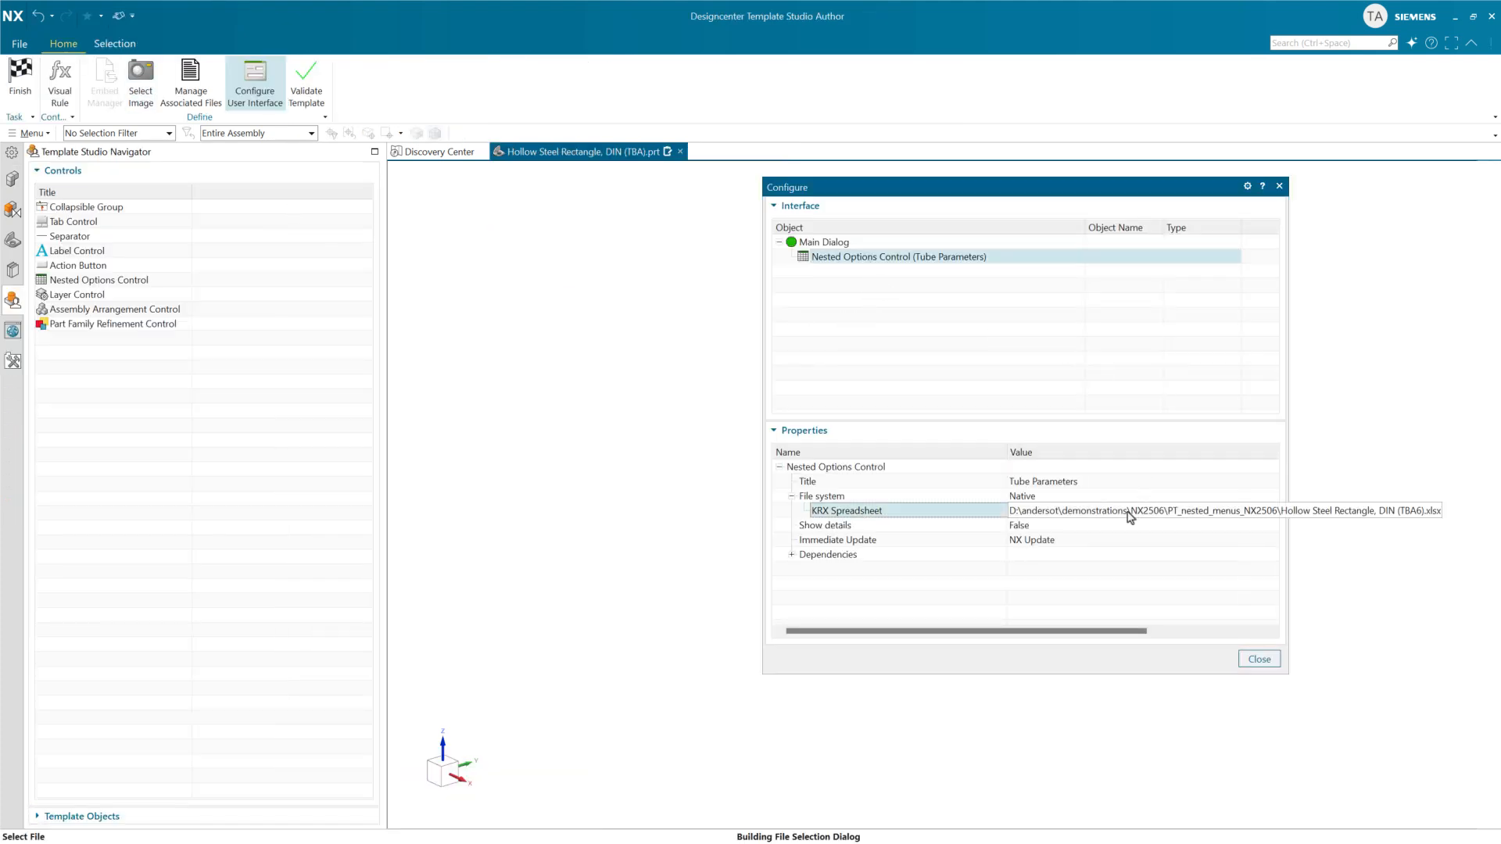
{"action": "left_click", "coordinate": [631, 301]}
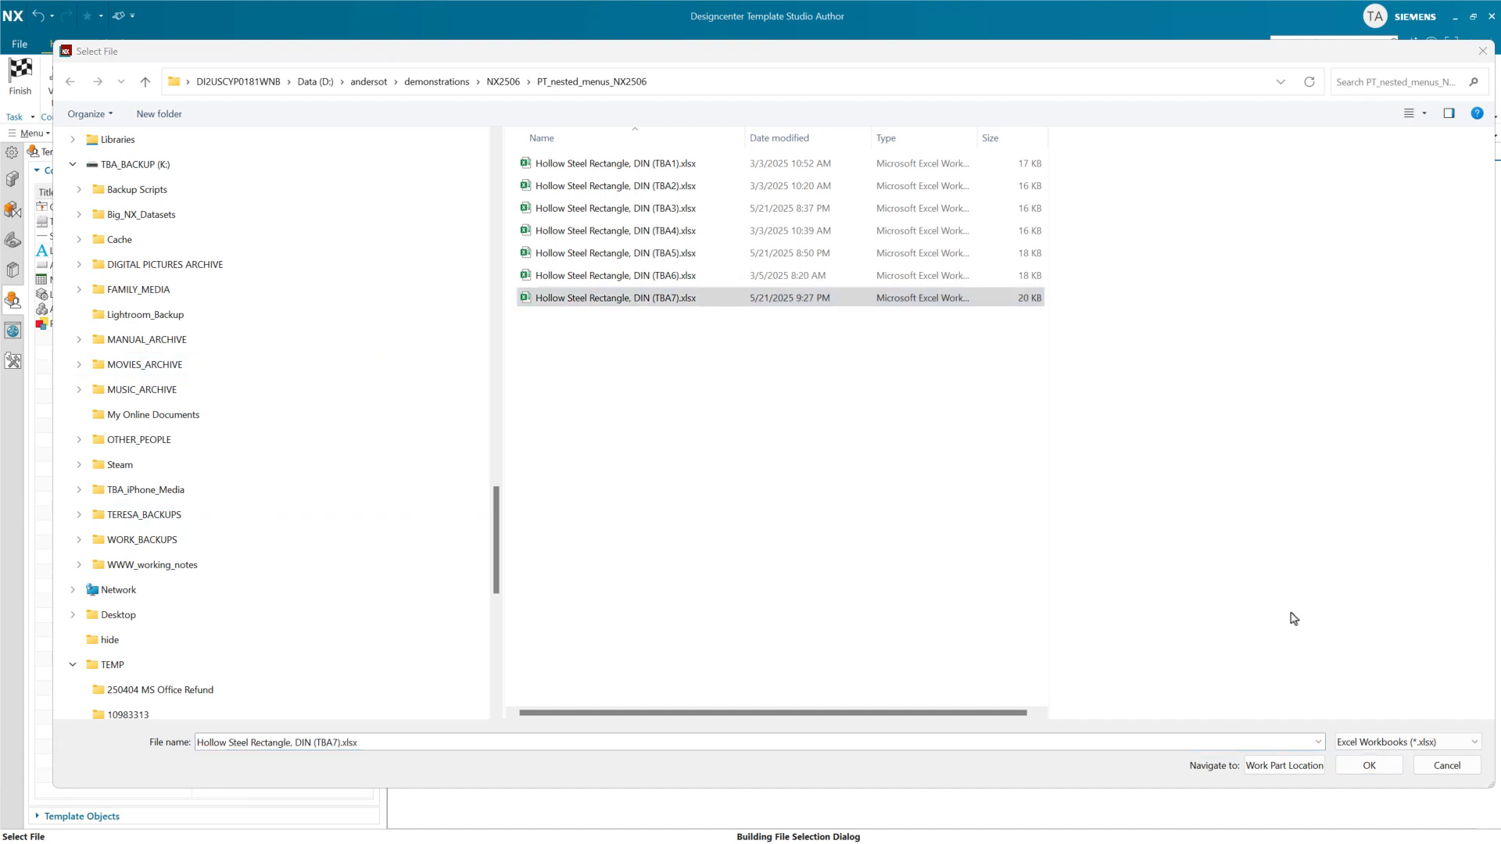
{"action": "left_click", "coordinate": [1368, 766]}
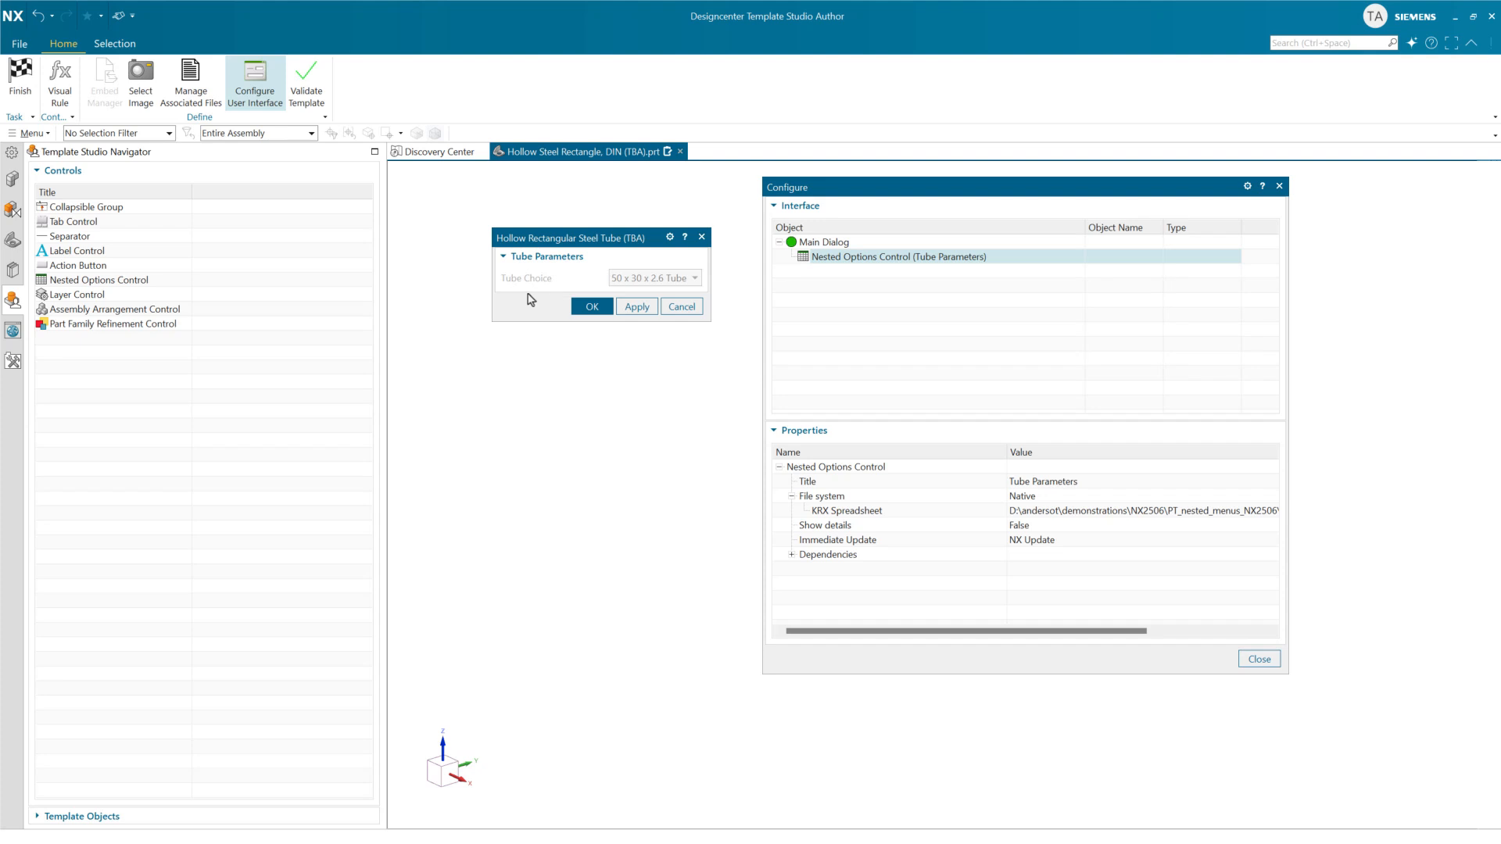
{"action": "left_click", "coordinate": [29, 86]}
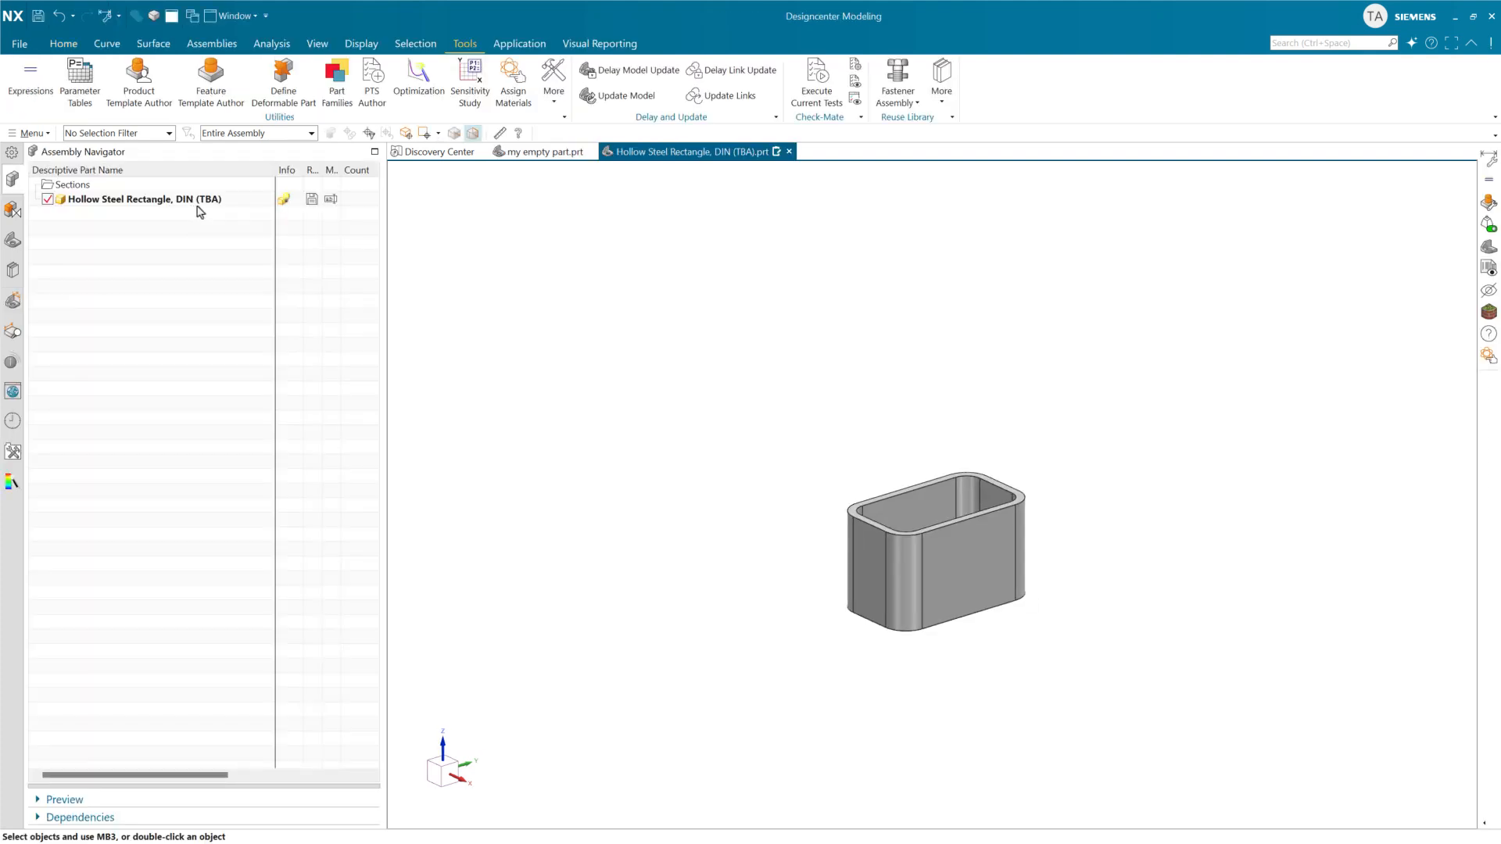
Open the part's template dialog and test Tube Choice with 200 x 100 x 6.3 Tube and a 400 x 200 x 16 Tube.
{"action": "right_click", "coordinate": [199, 201]}
{"action": "left_click", "coordinate": [213, 222]}
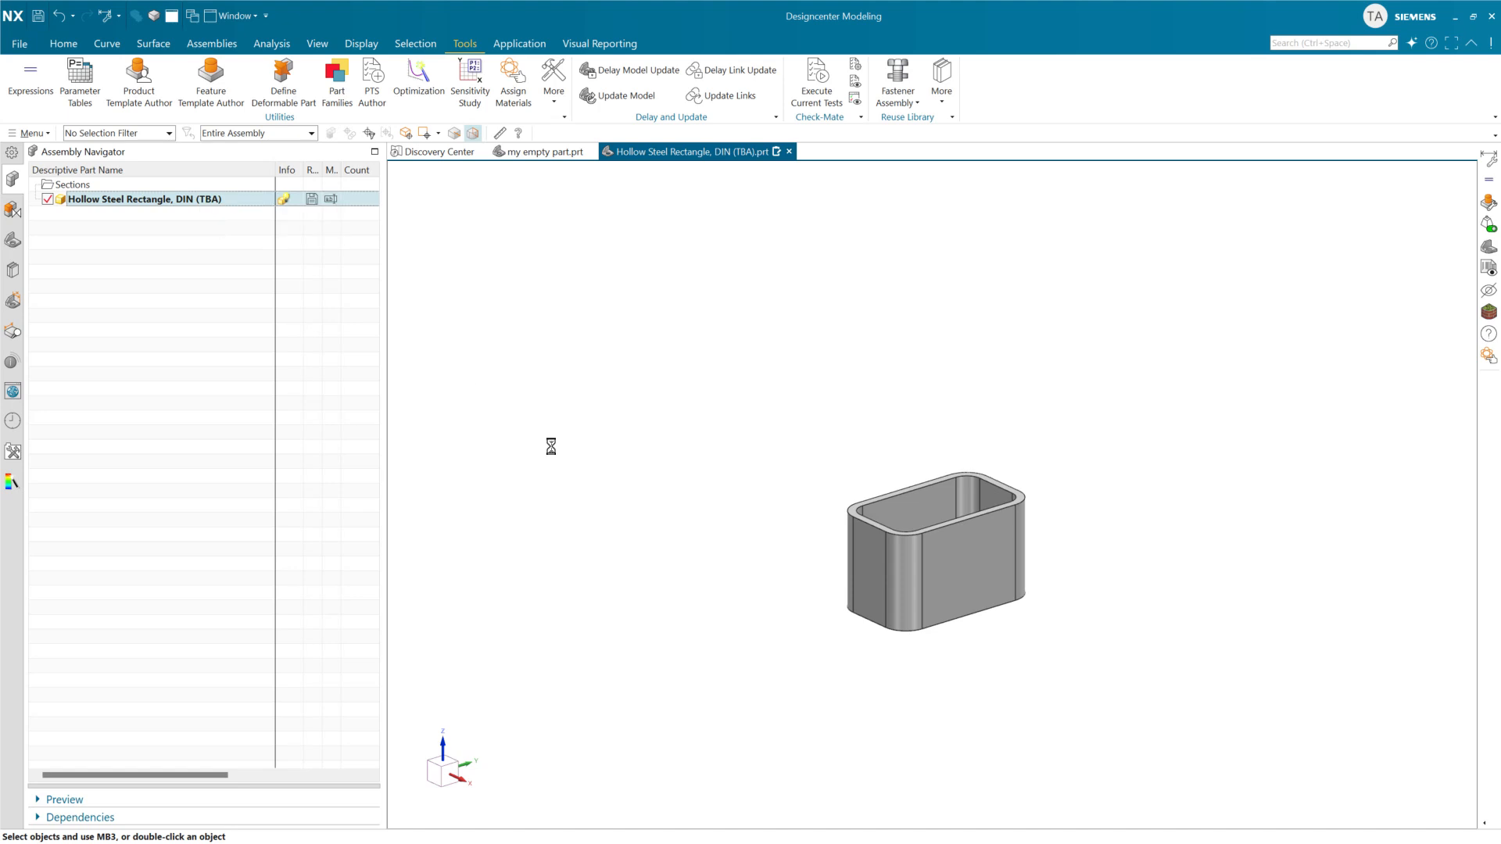
{"action": "left_click", "coordinate": [592, 209]}
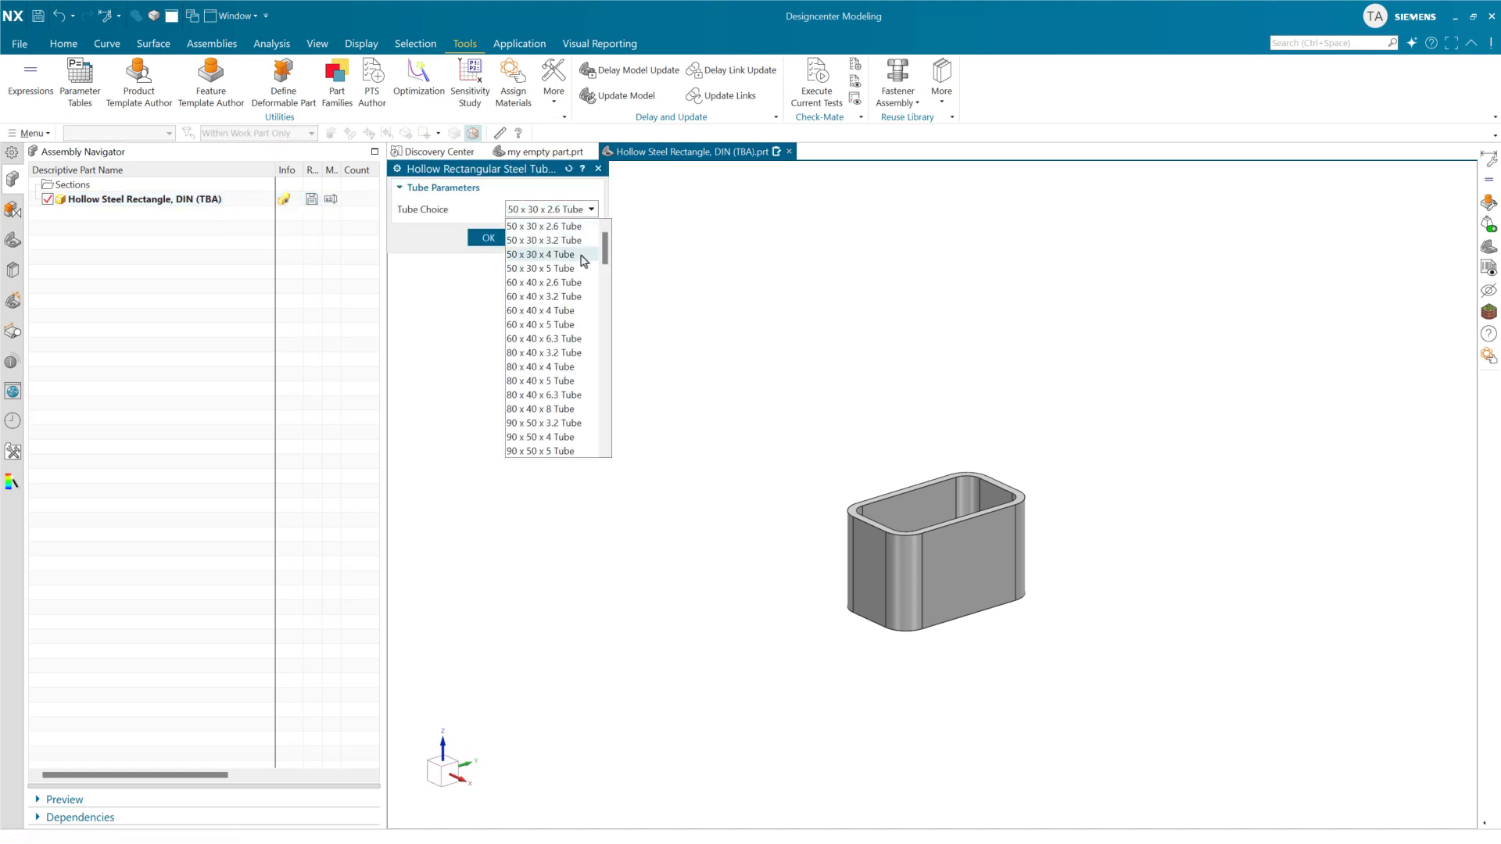
{"action": "left_click_drag", "start_coordinate": [606, 255], "coordinate": [604, 338]}
{"action": "left_click", "coordinate": [552, 351]}
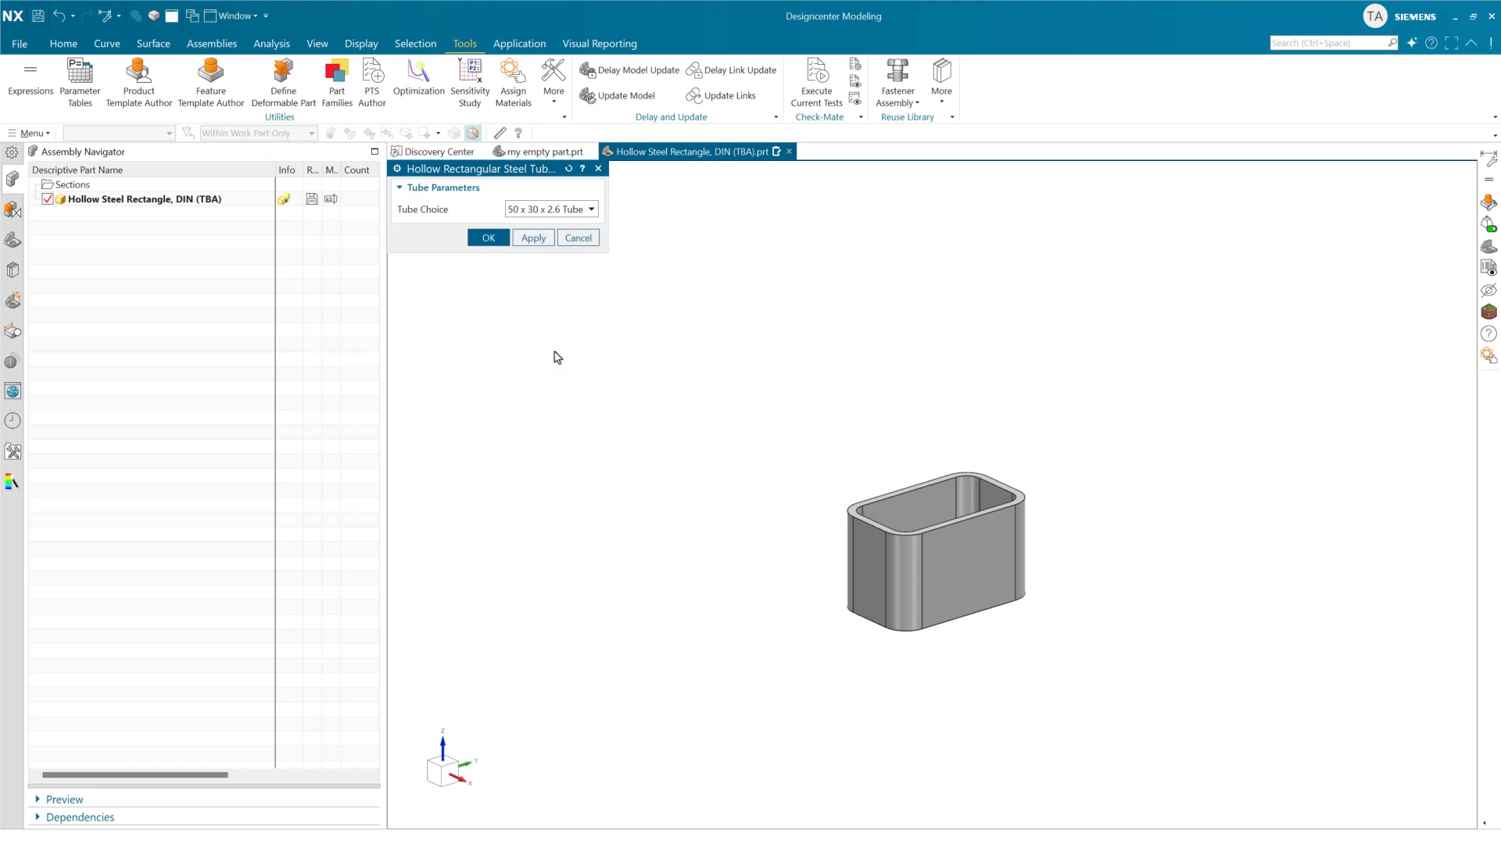
{"action": "left_click", "coordinate": [587, 210]}
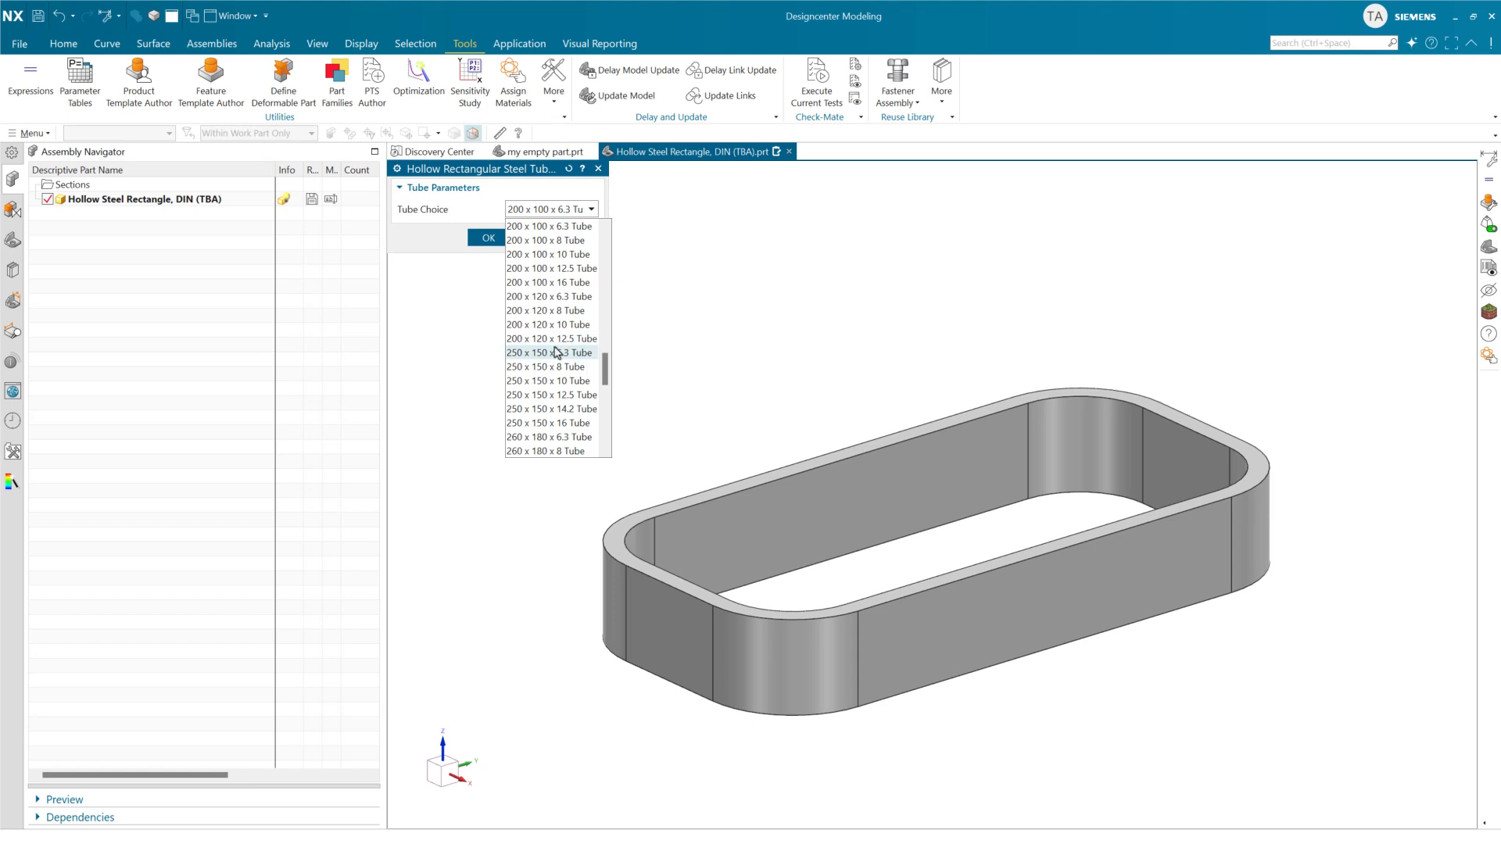
{"action": "left_click_drag", "start_coordinate": [606, 365], "coordinate": [611, 432]}
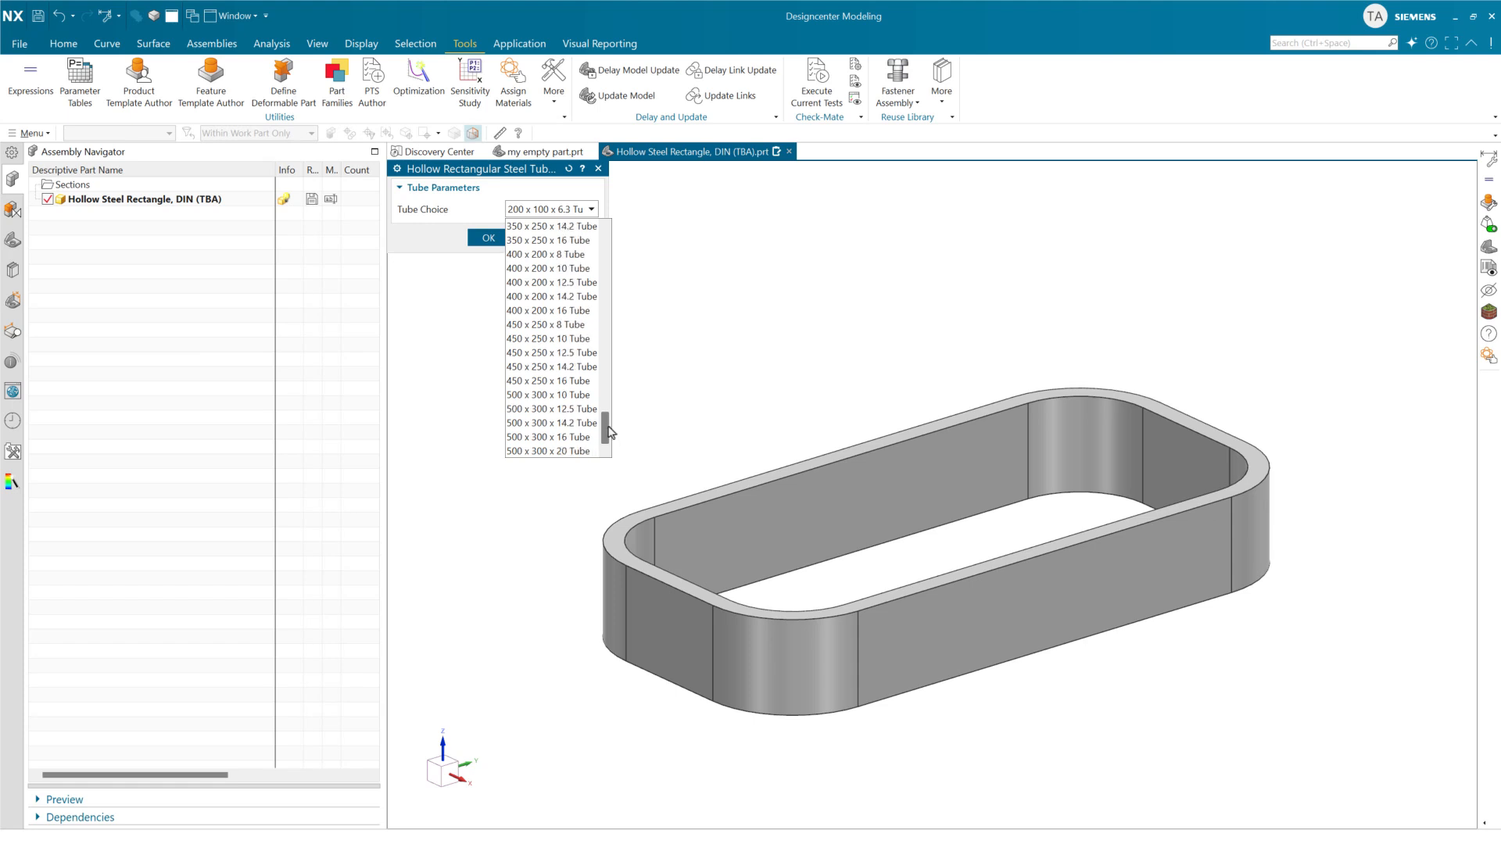
{"action": "left_click", "coordinate": [528, 311]}
Set Tube Choice to 60 x 40 x 2.6 Tube and accept the template dialog.
{"action": "left_click", "coordinate": [578, 209]}
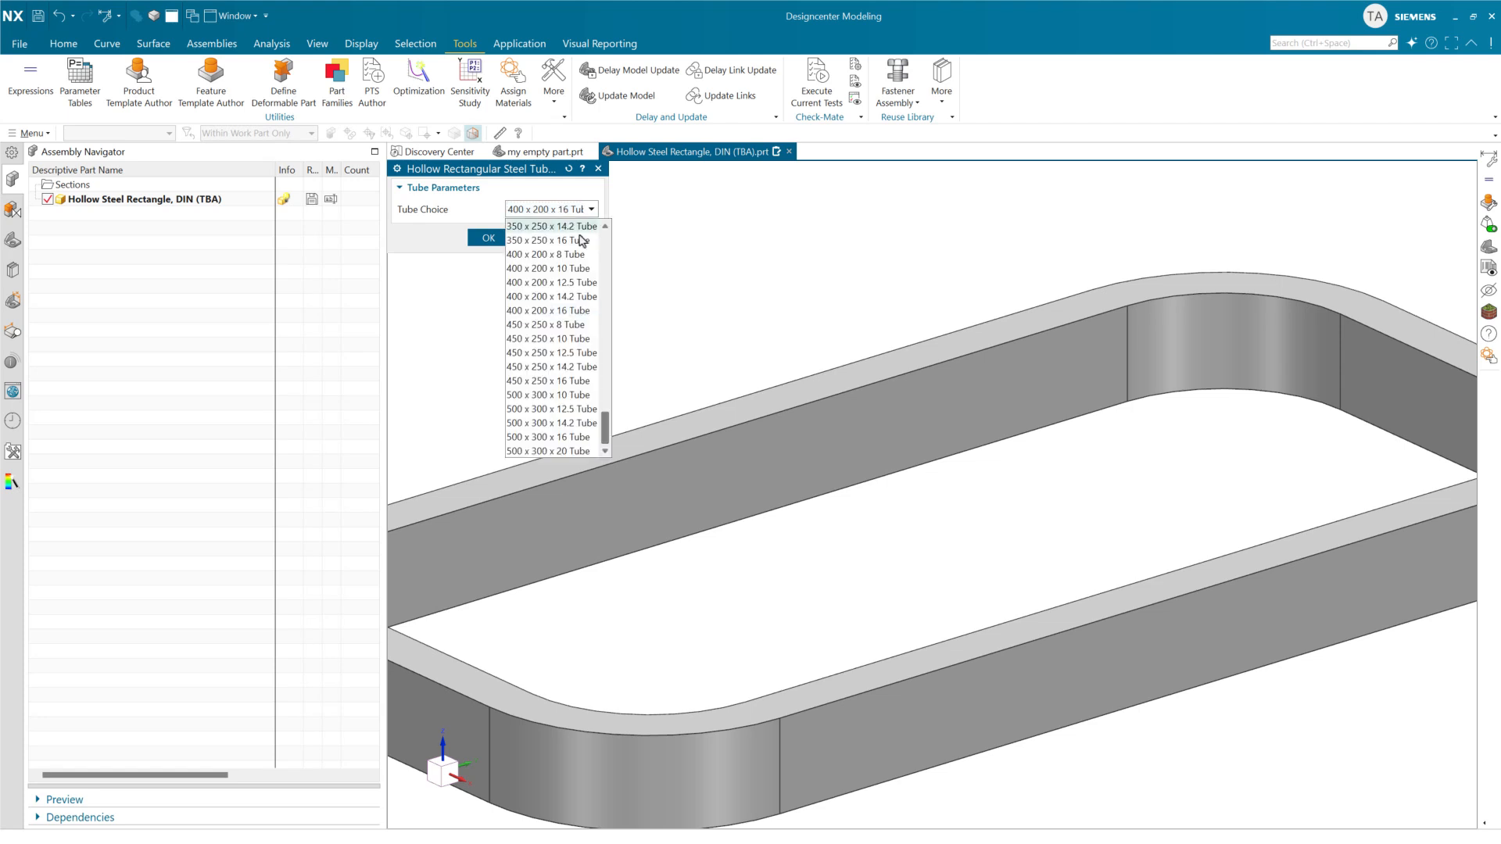
{"action": "left_click", "coordinate": [605, 284]}
{"action": "left_click", "coordinate": [605, 285]}
{"action": "left_click", "coordinate": [605, 286]}
{"action": "left_click", "coordinate": [605, 286]}
{"action": "left_click_drag", "start_coordinate": [605, 295], "coordinate": [587, 225]}
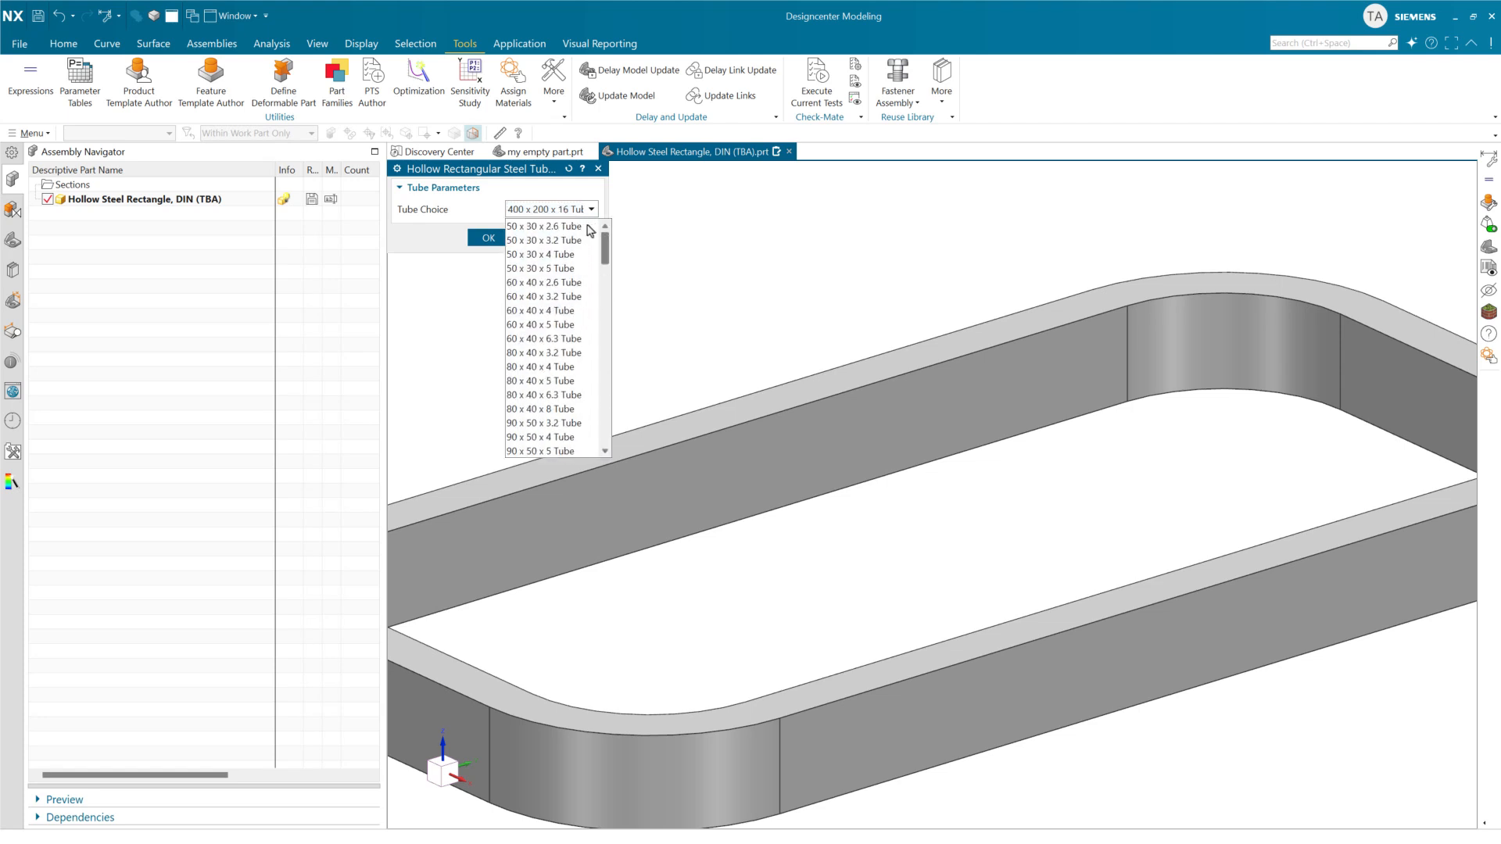
{"action": "left_click", "coordinate": [539, 283]}
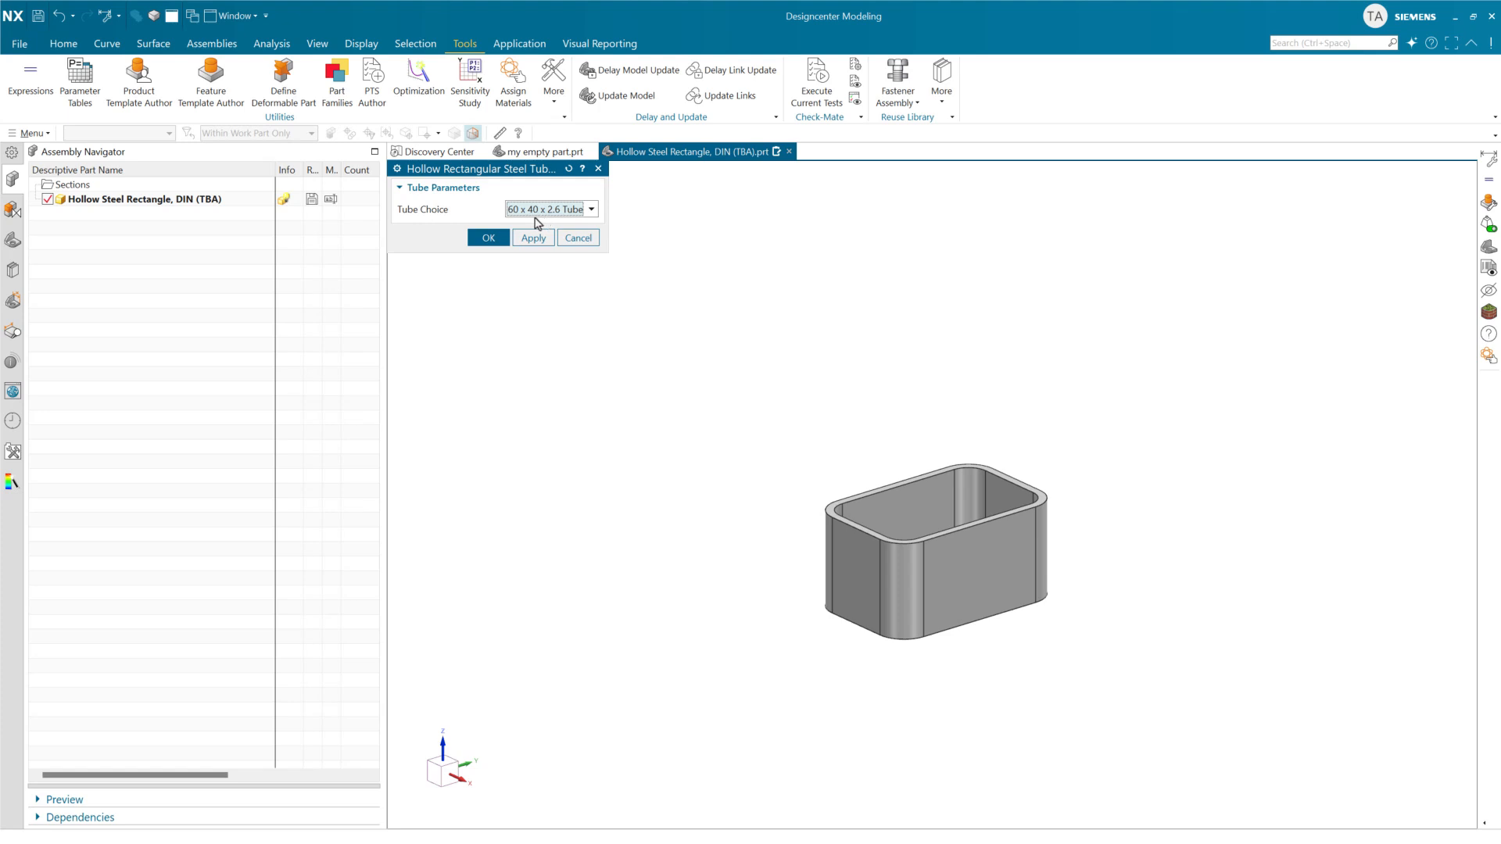
{"action": "left_click", "coordinate": [488, 238]}
{"action": "left_click", "coordinate": [478, 244]}
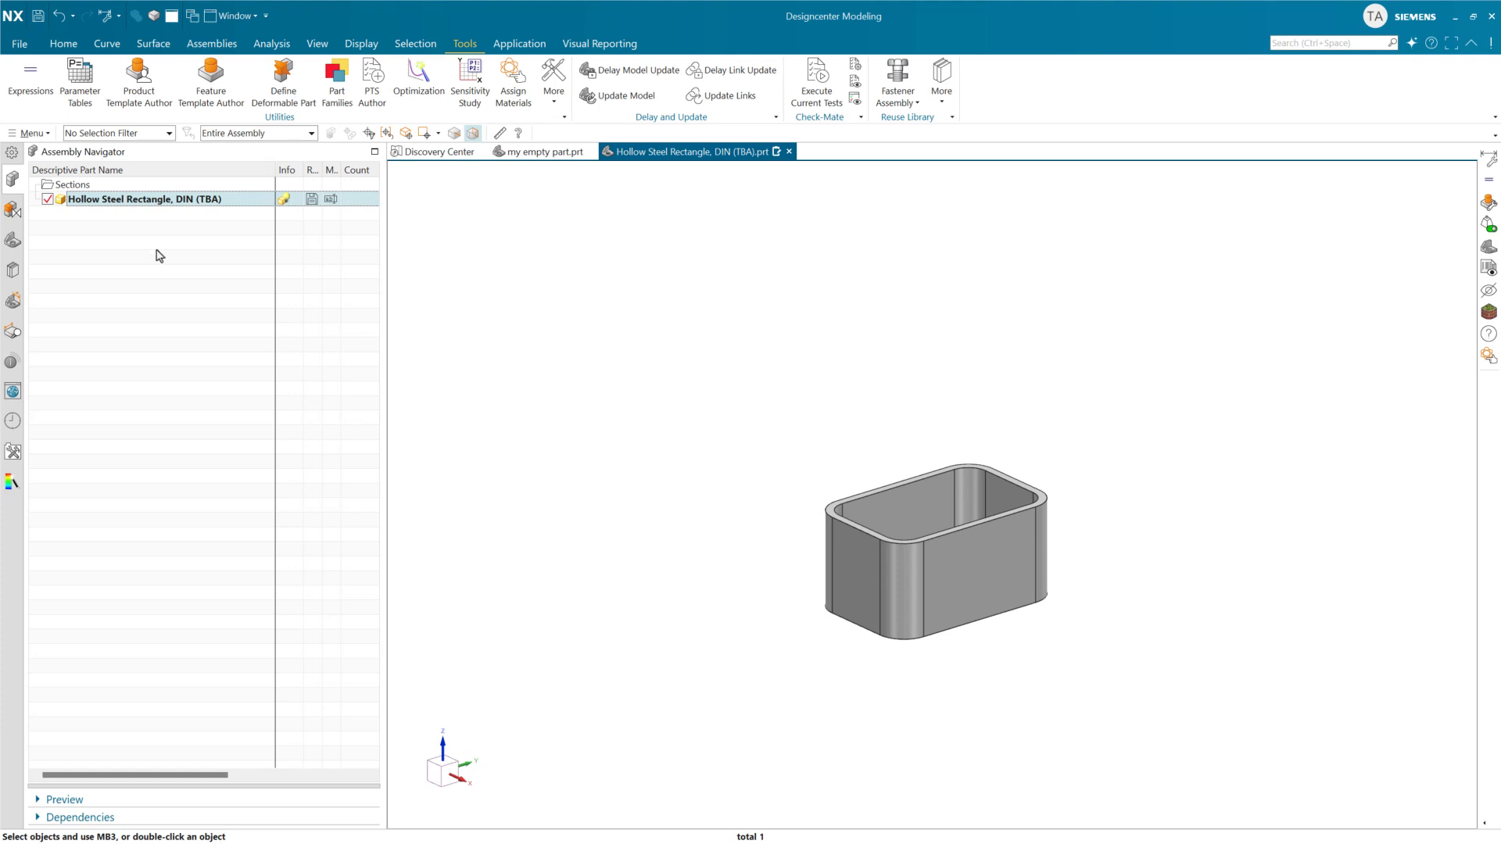
Reopen the part's template dialog, look through the Tube Choice options, and cancel the dialog.
{"action": "right_click", "coordinate": [185, 202]}
{"action": "left_click", "coordinate": [218, 210]}
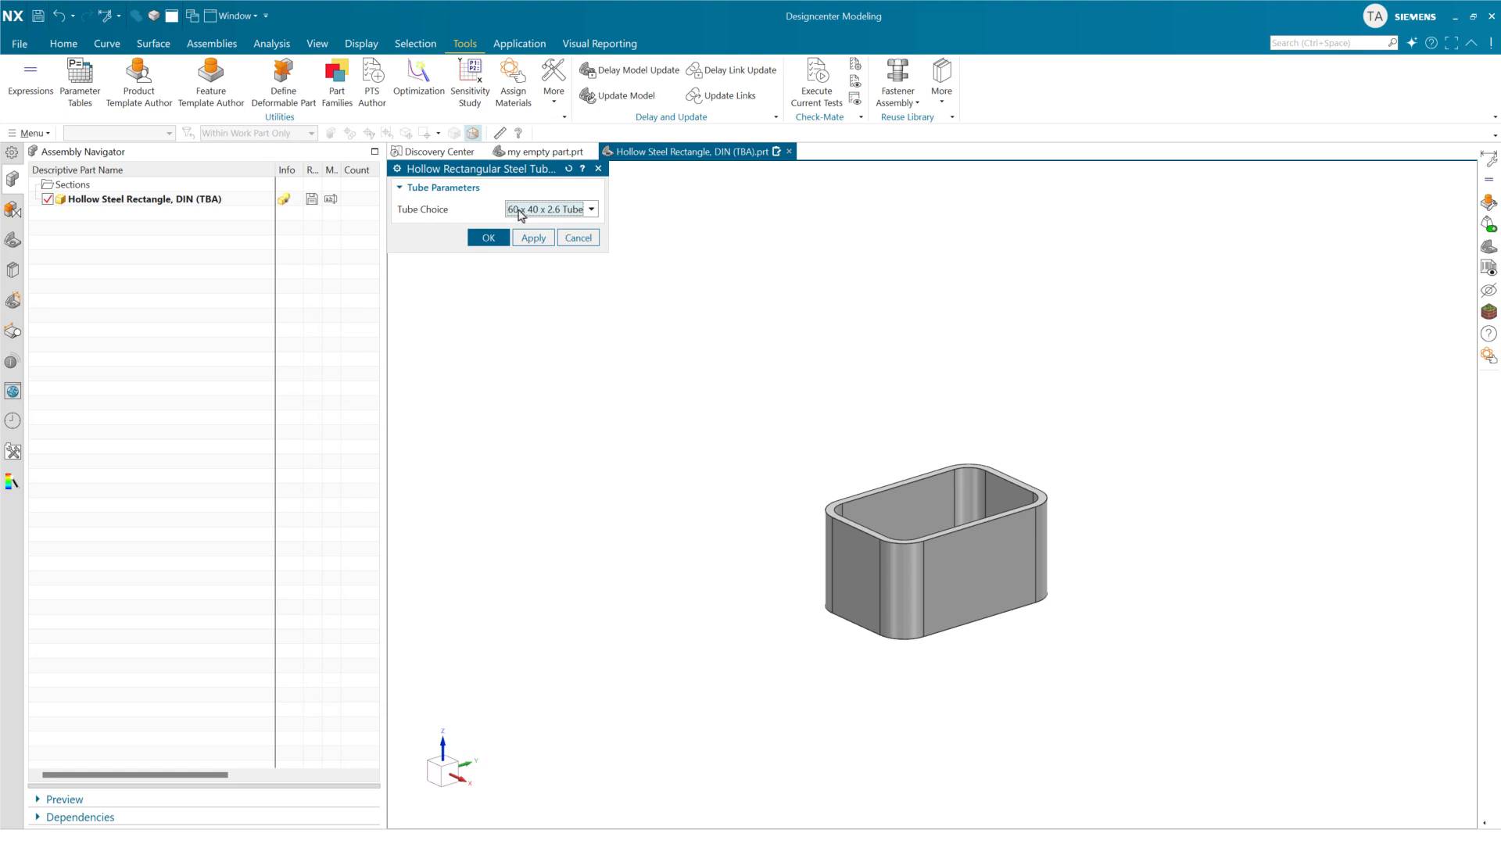
{"action": "left_click", "coordinate": [521, 212]}
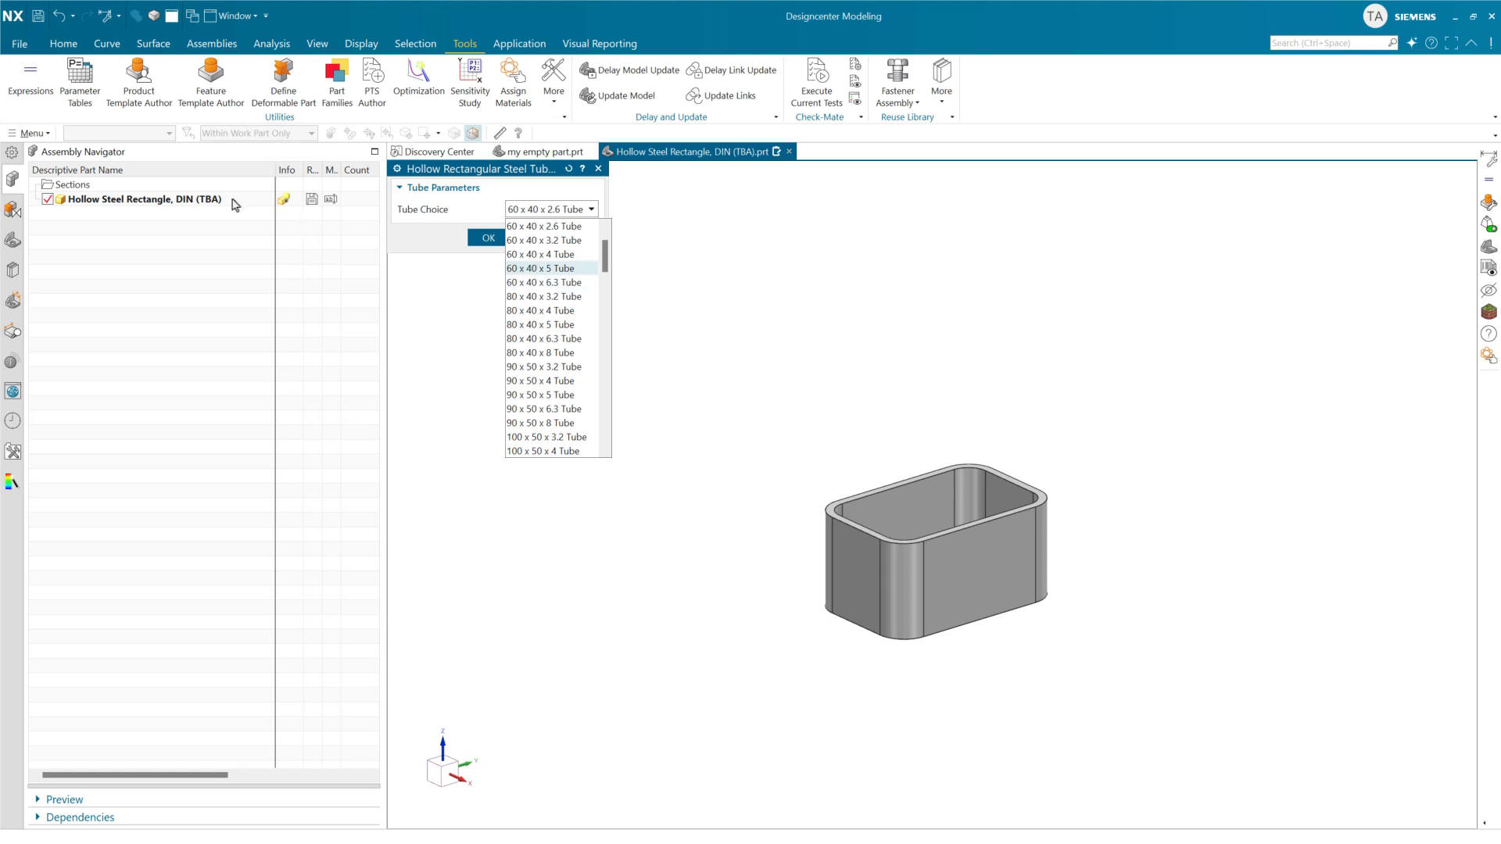
{"action": "left_click", "coordinate": [472, 328]}
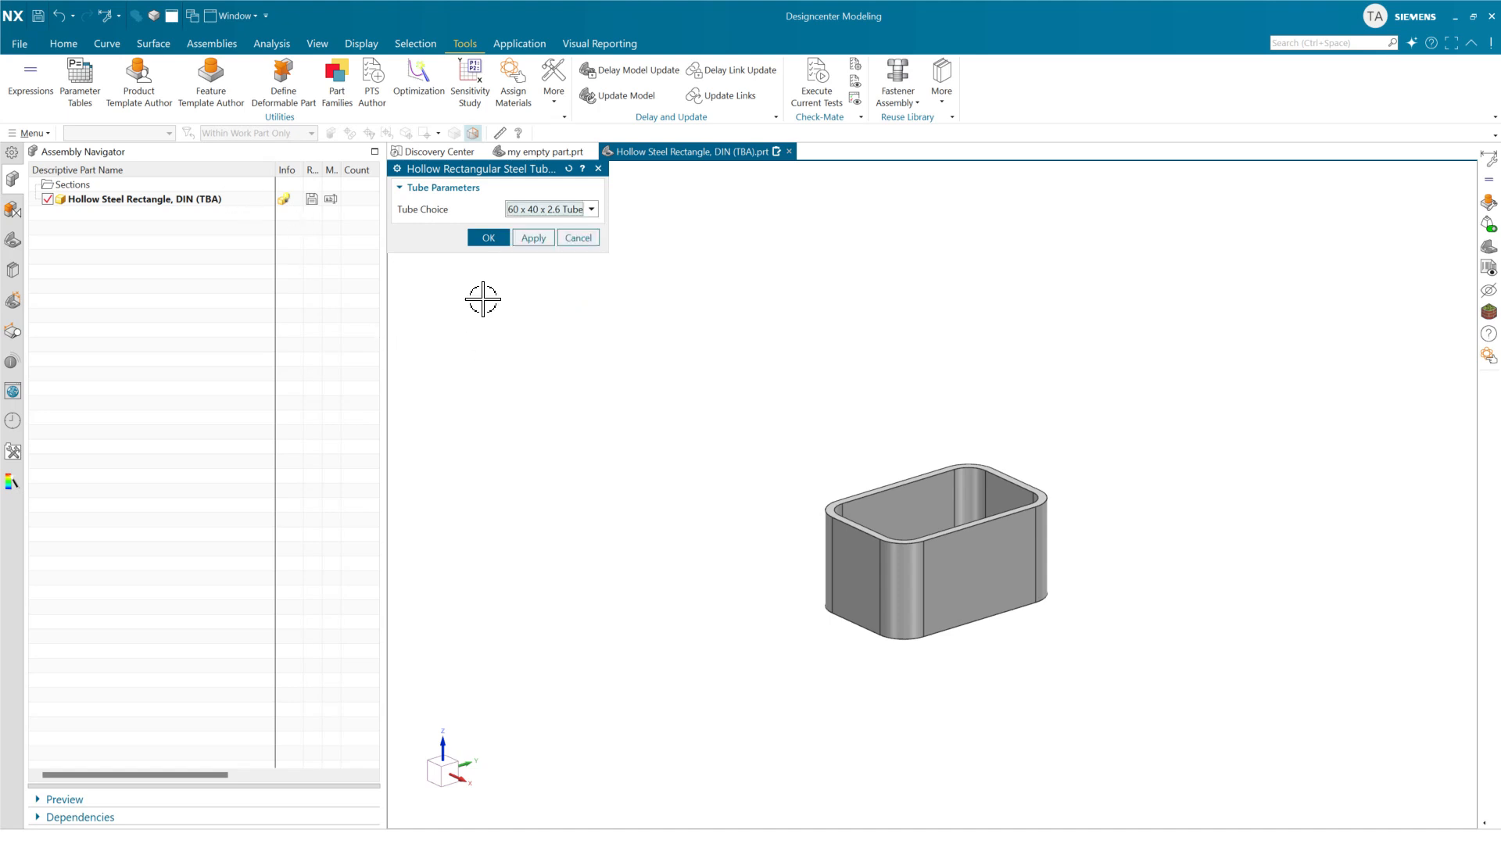
{"action": "left_click", "coordinate": [579, 241]}
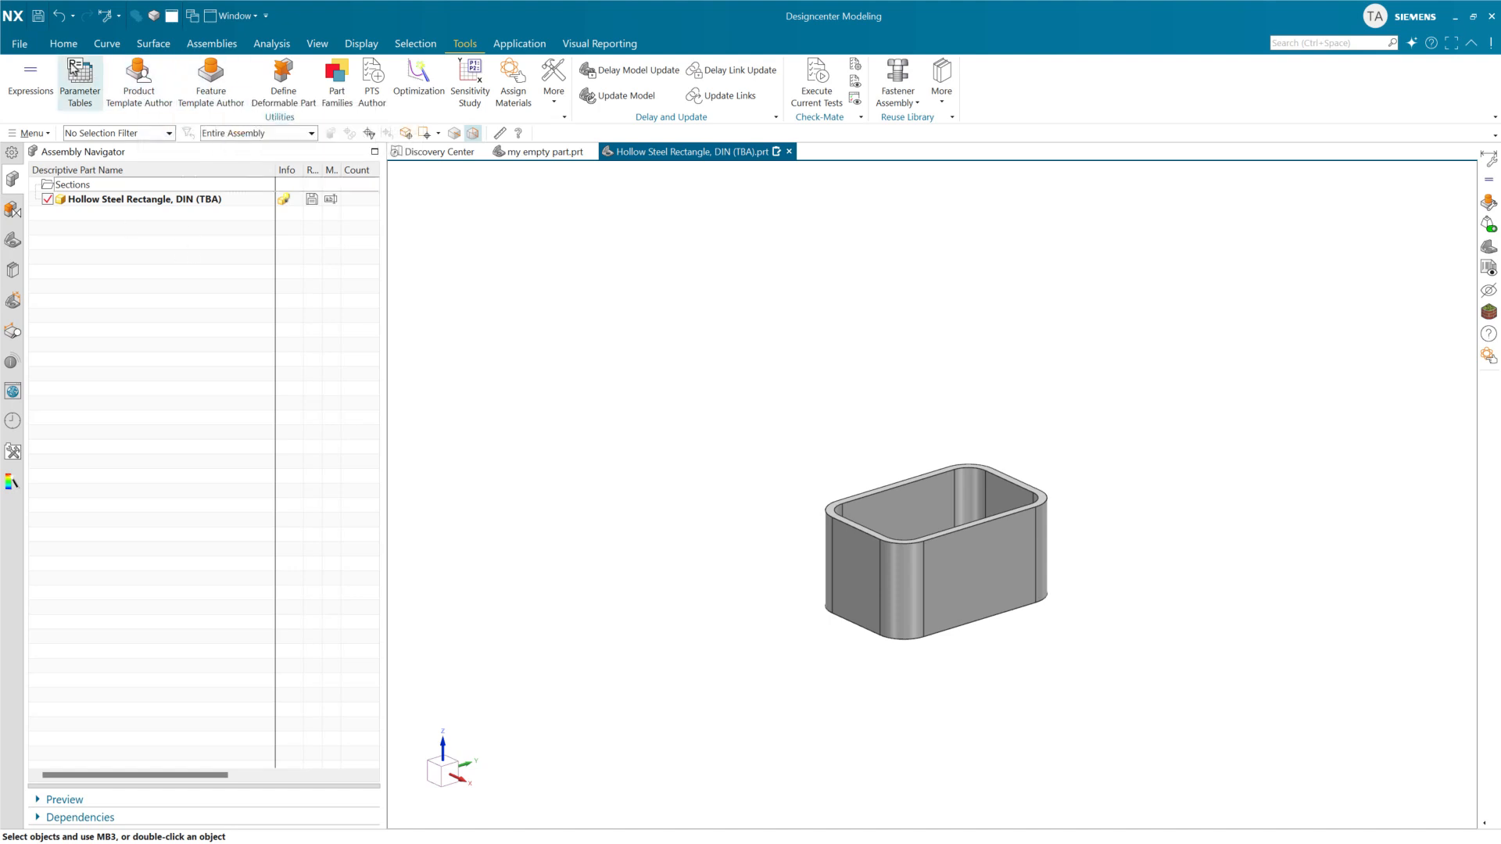
Close and reopen all modified parts, discarding the unsaved changes to the hollow steel rectangle part.
{"action": "left_click", "coordinate": [12, 47]}
{"action": "mouse_move", "coordinate": [50, 113]}
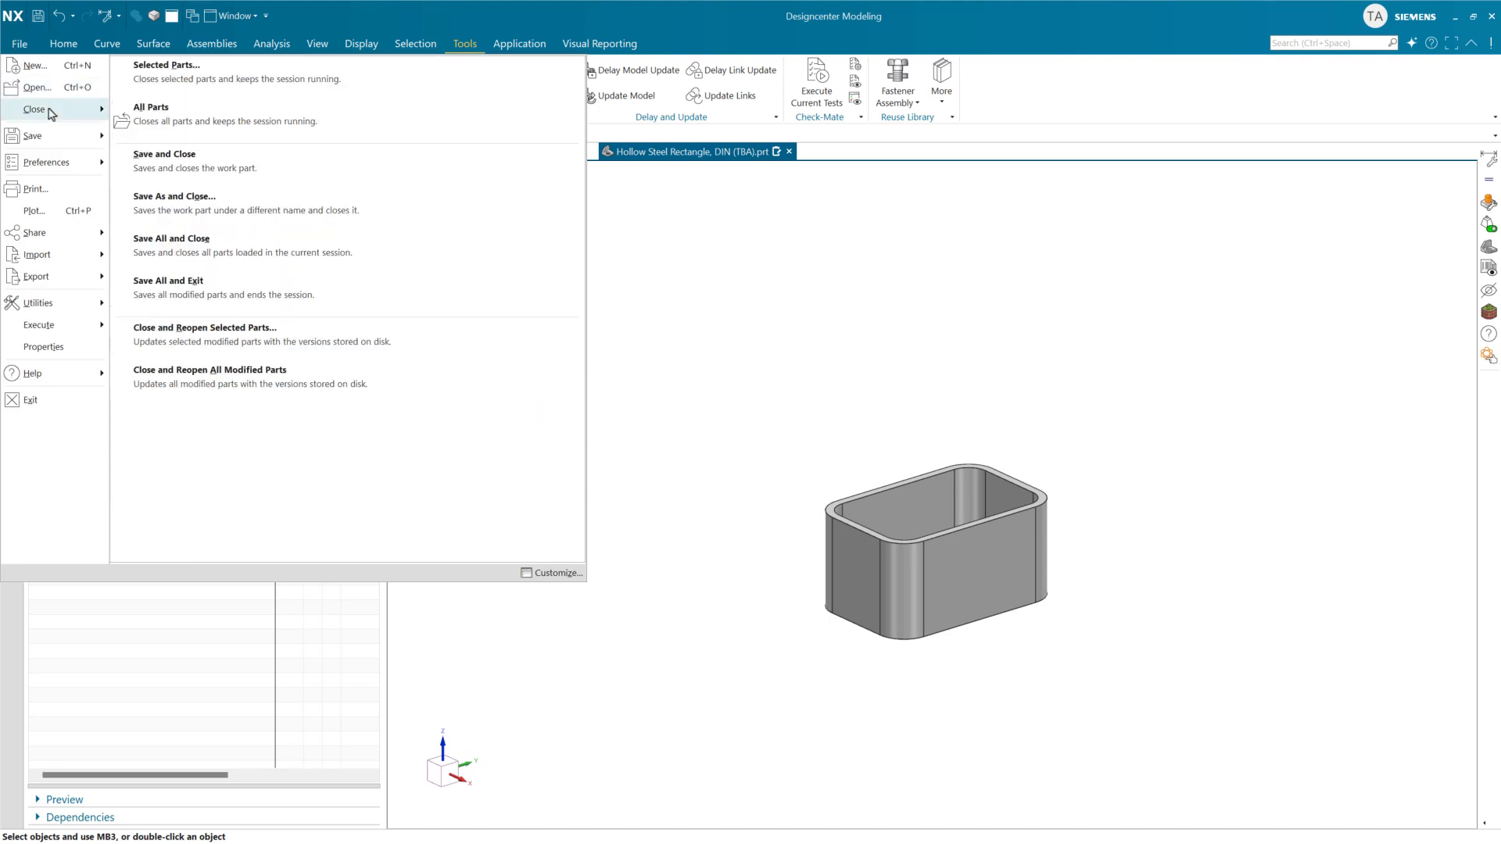
{"action": "left_click", "coordinate": [231, 381]}
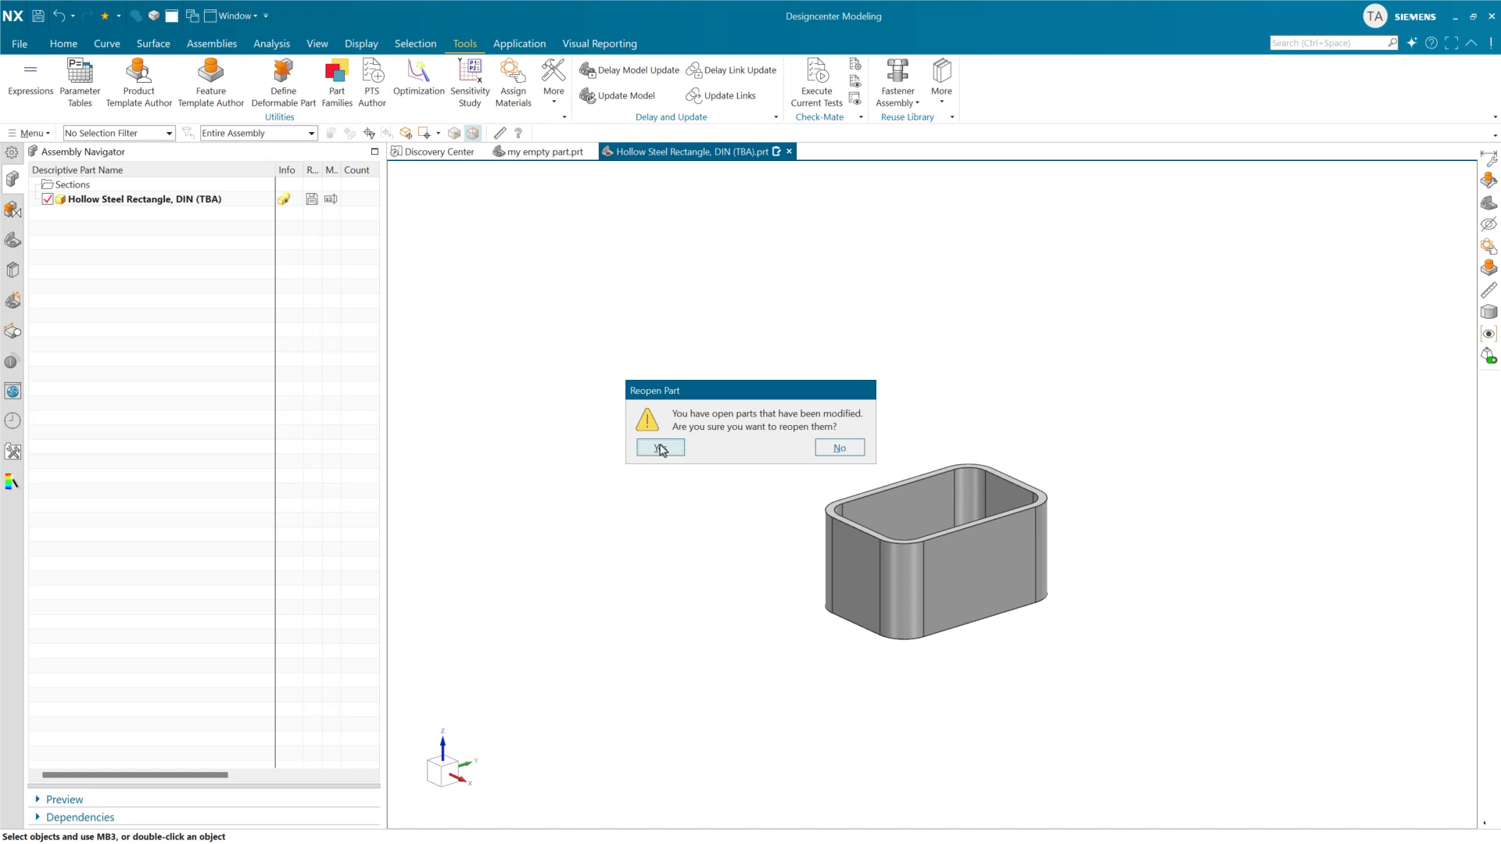
{"action": "left_click", "coordinate": [659, 448]}
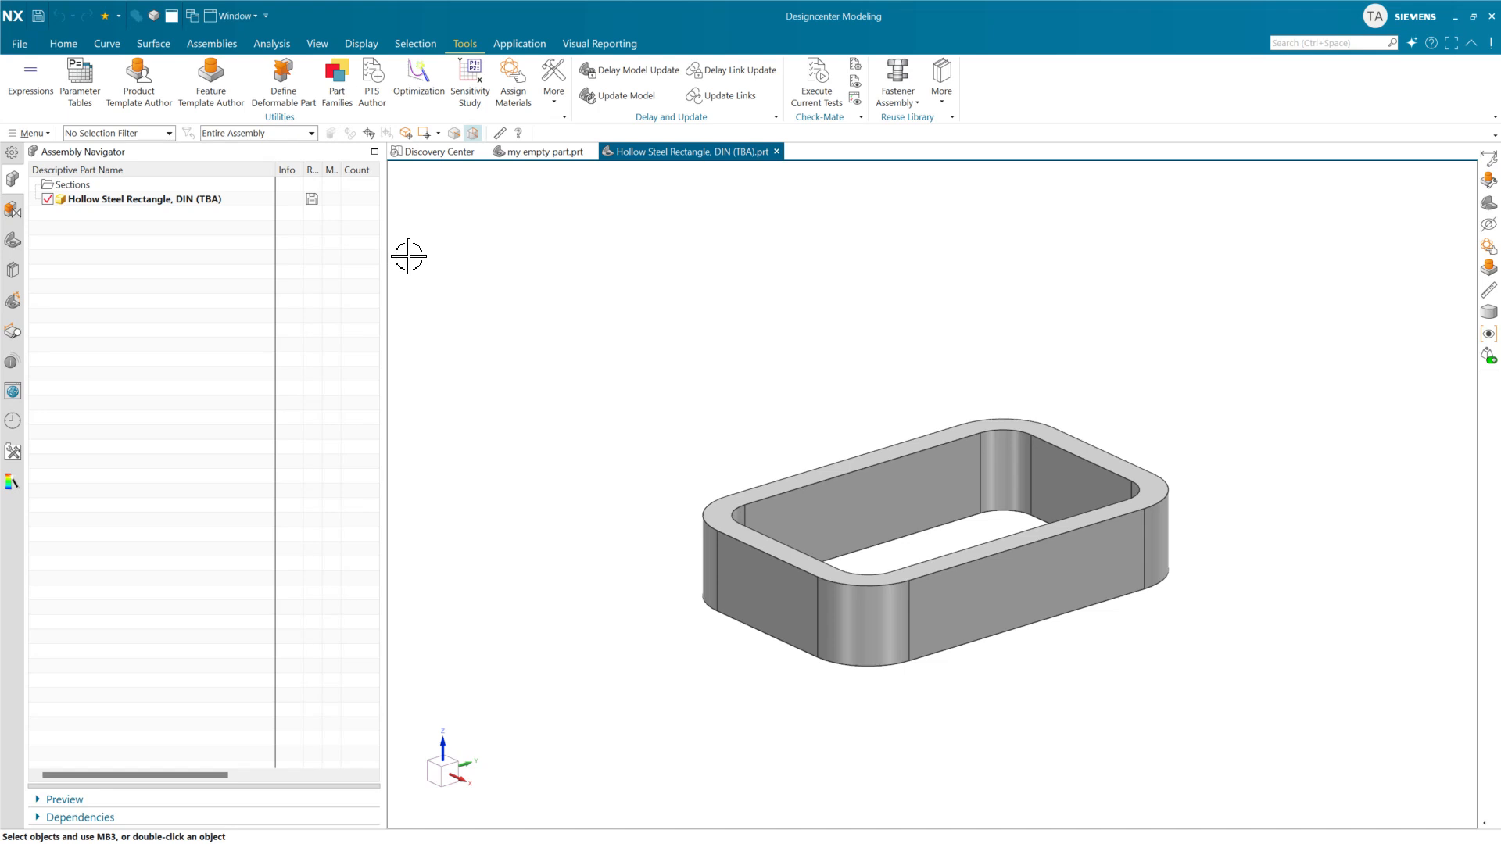
Start a feature template and include the OFFSET_CSYS, BODY_SKETCH and BODY_EXTRUDE features.
{"action": "left_click", "coordinate": [216, 97]}
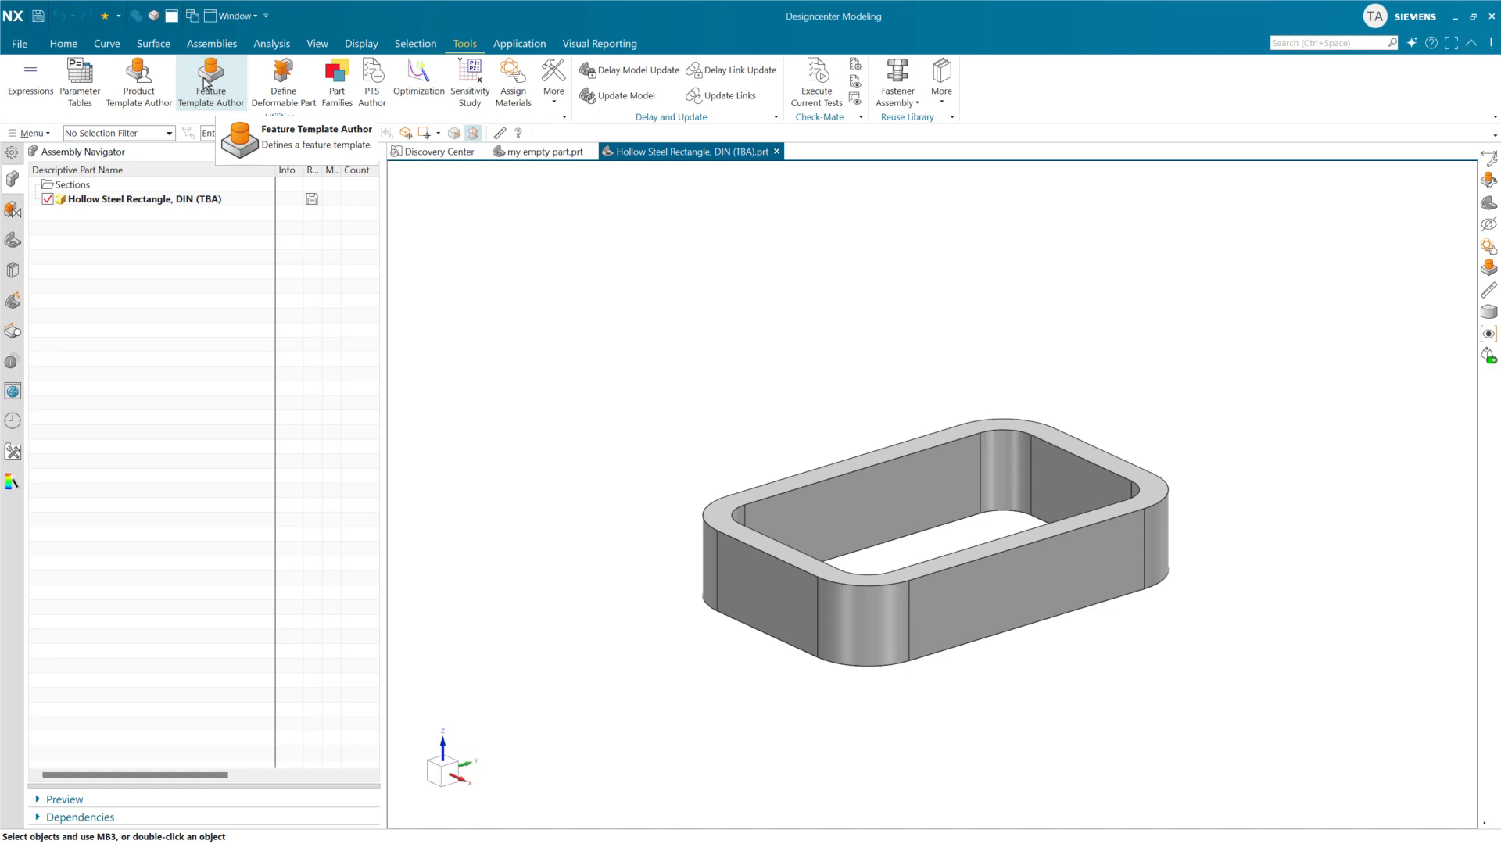
{"action": "left_click", "coordinate": [210, 82]}
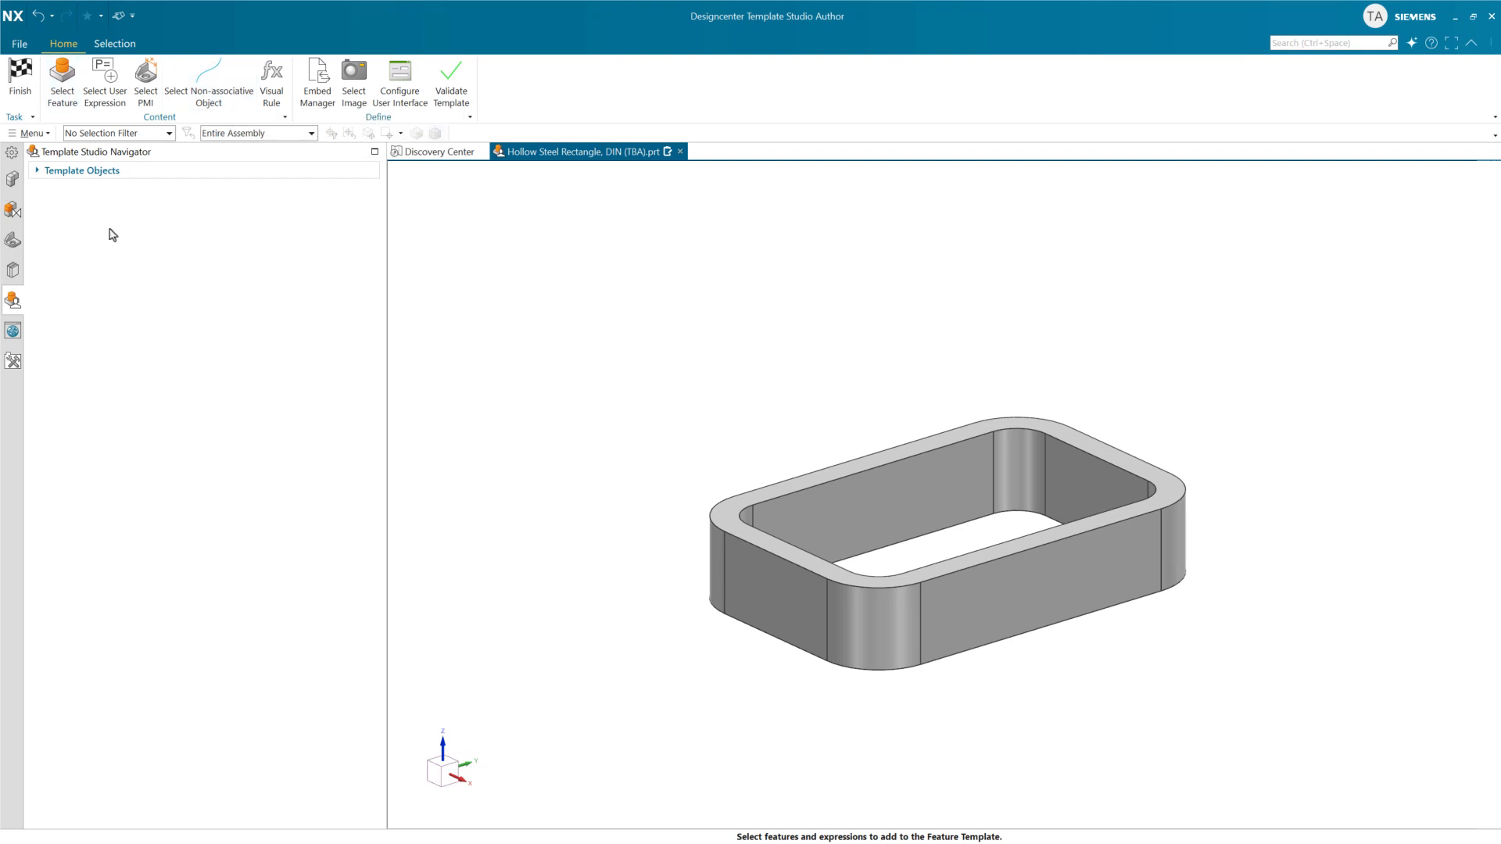
{"action": "left_click", "coordinate": [56, 99]}
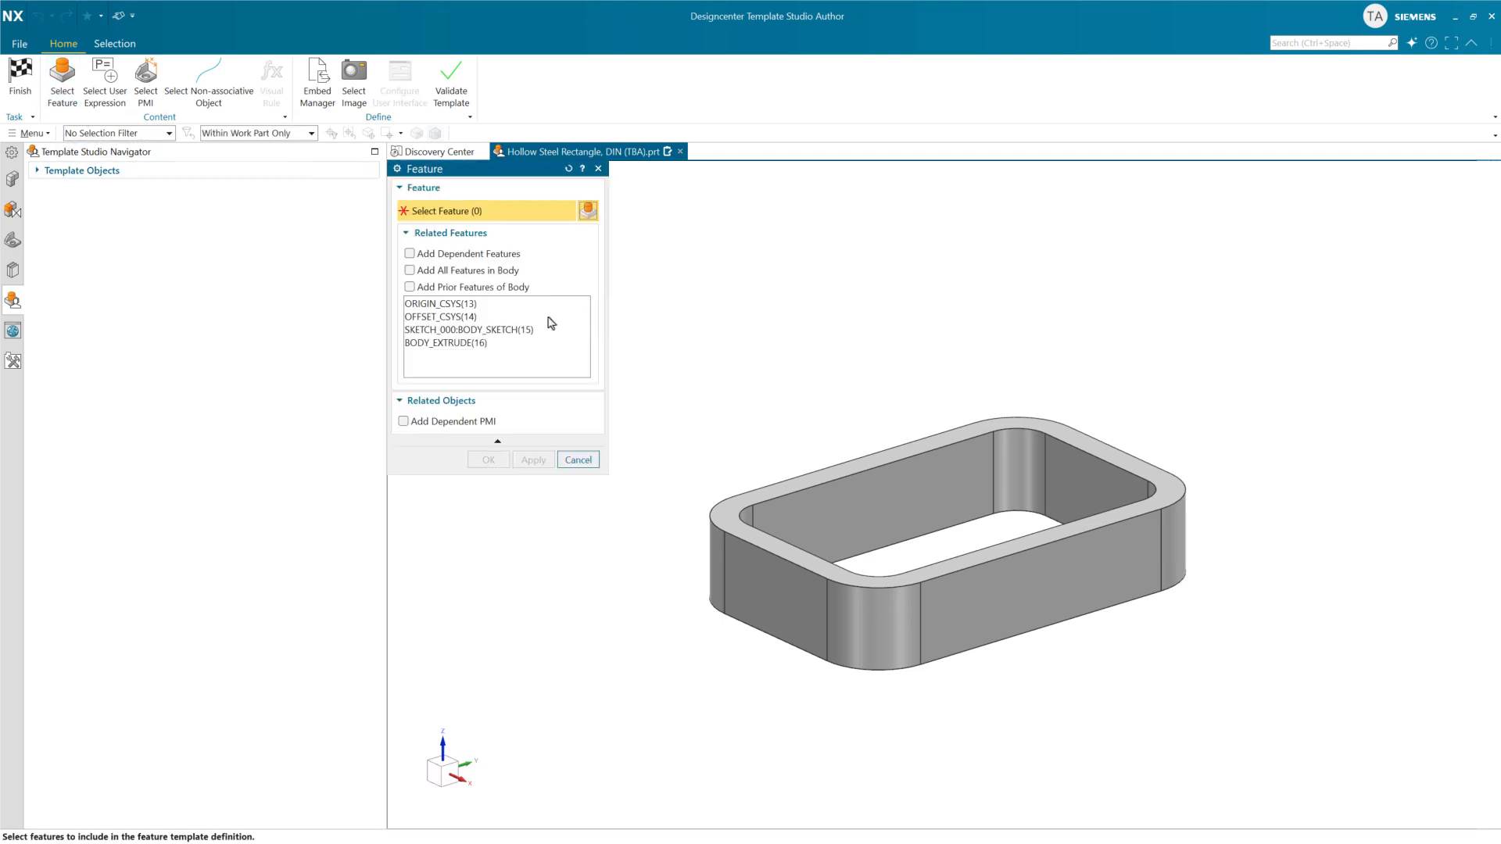
{"action": "left_click", "coordinate": [444, 319]}
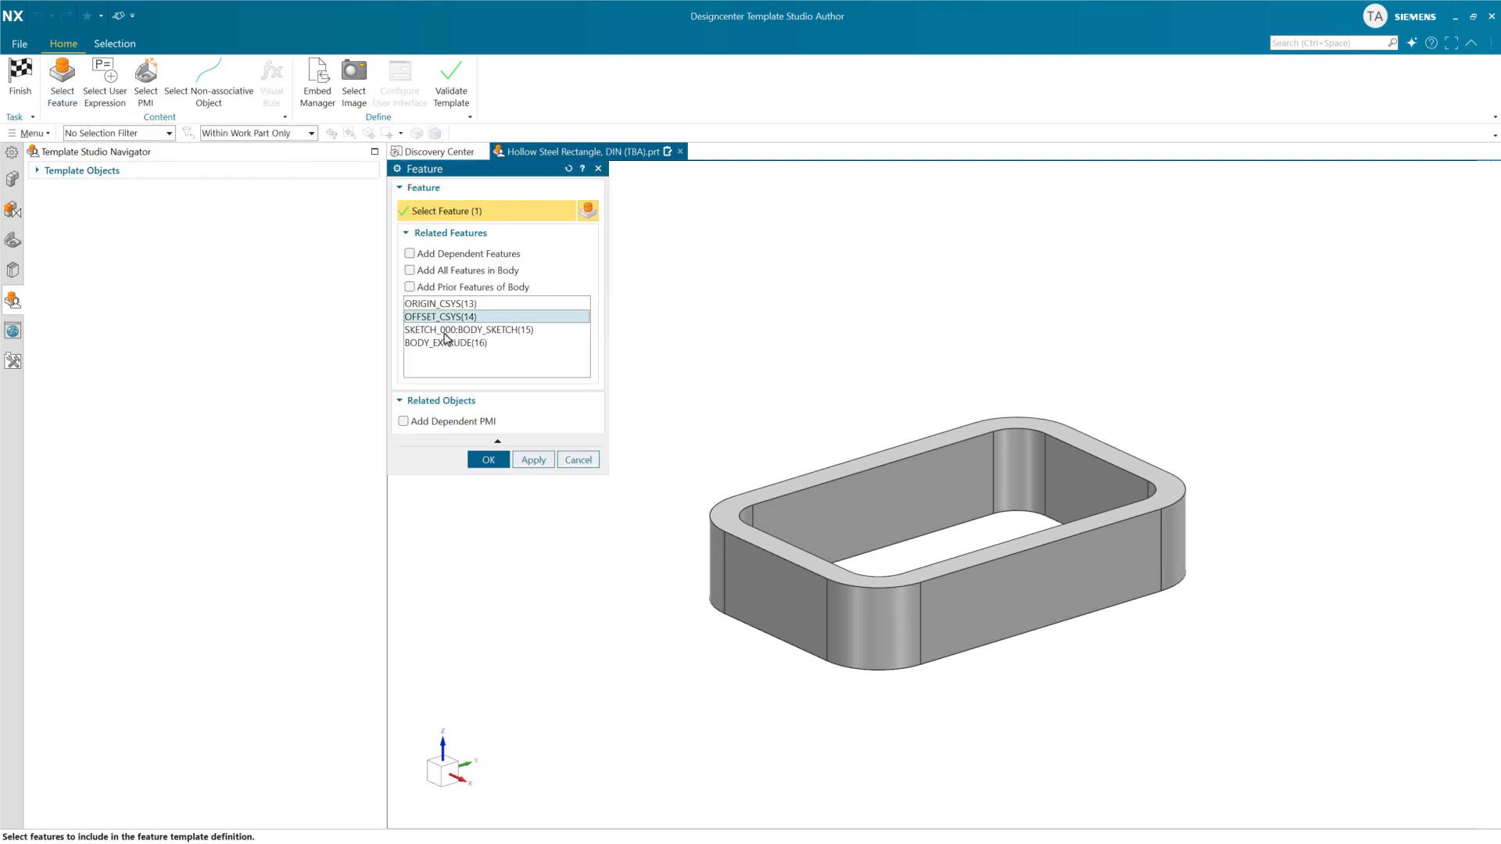
{"action": "left_click", "coordinate": [447, 344], "text": "shift"}
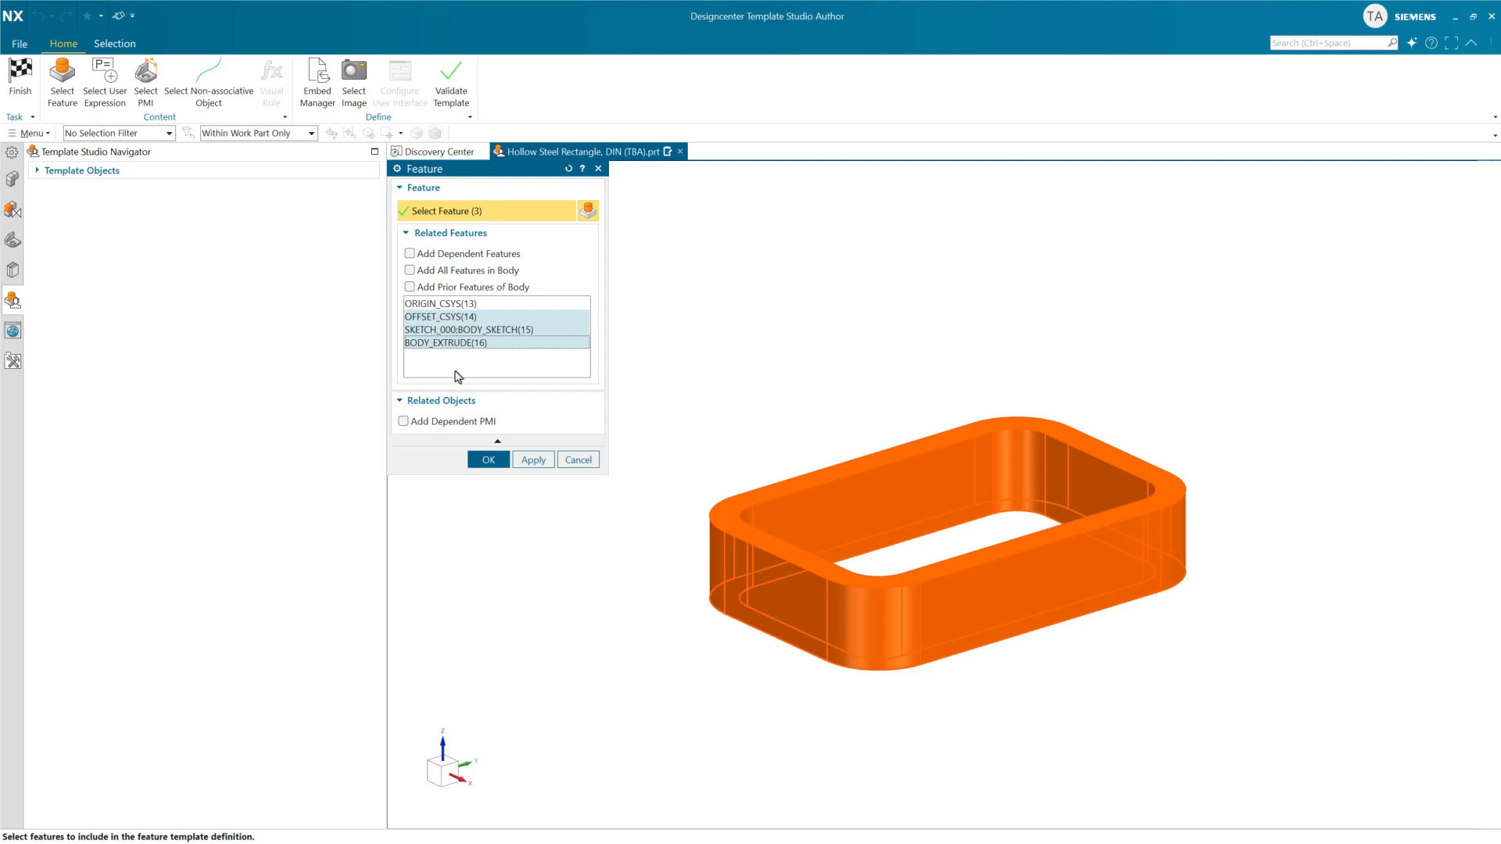
{"action": "left_click", "coordinate": [490, 463]}
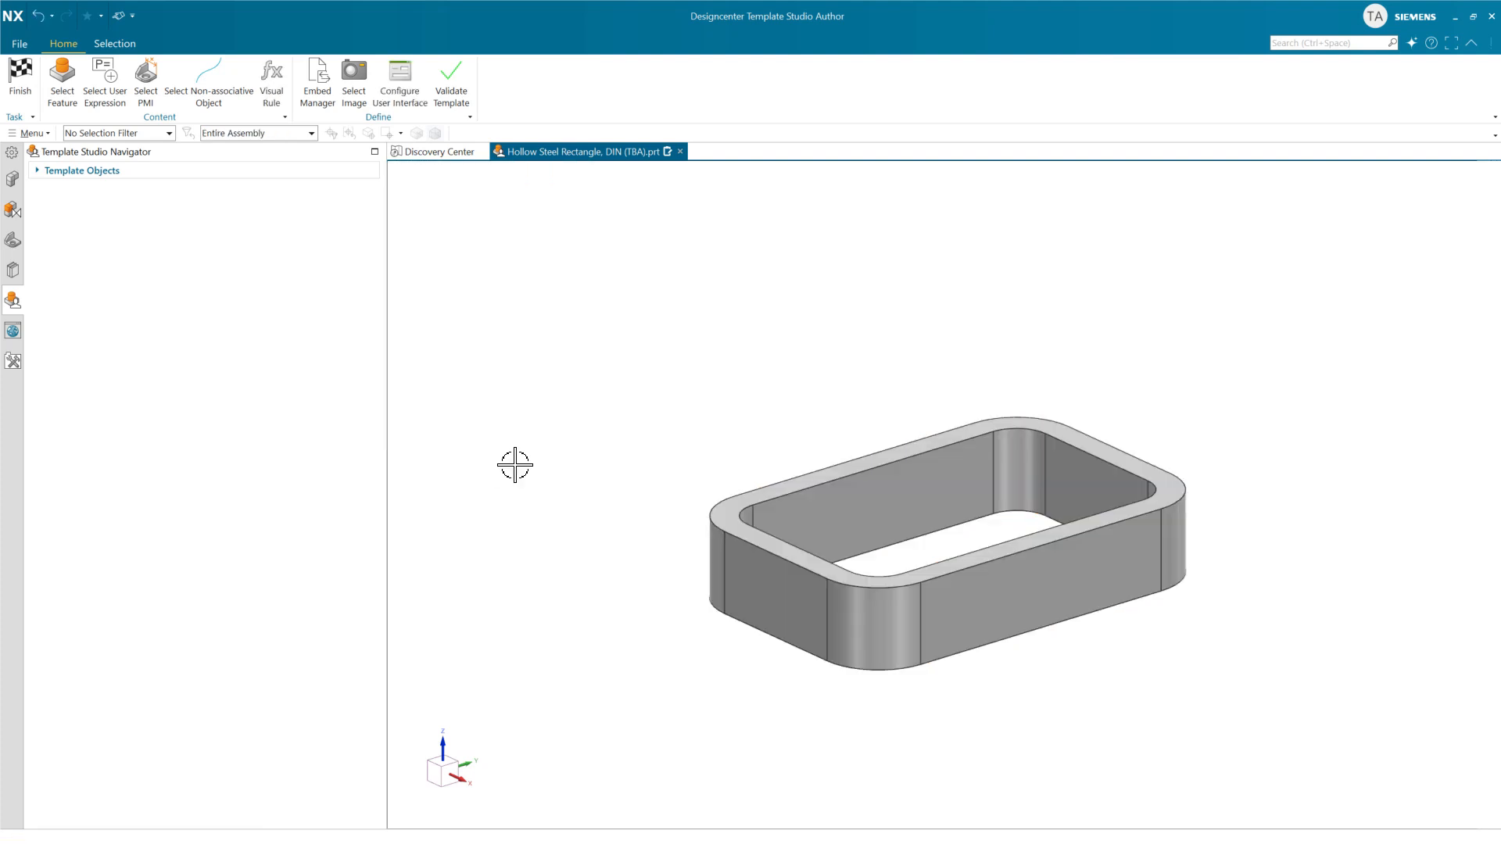
Display the template objects with room for their full titles and open the user interface configuration.
{"action": "left_click", "coordinate": [37, 171]}
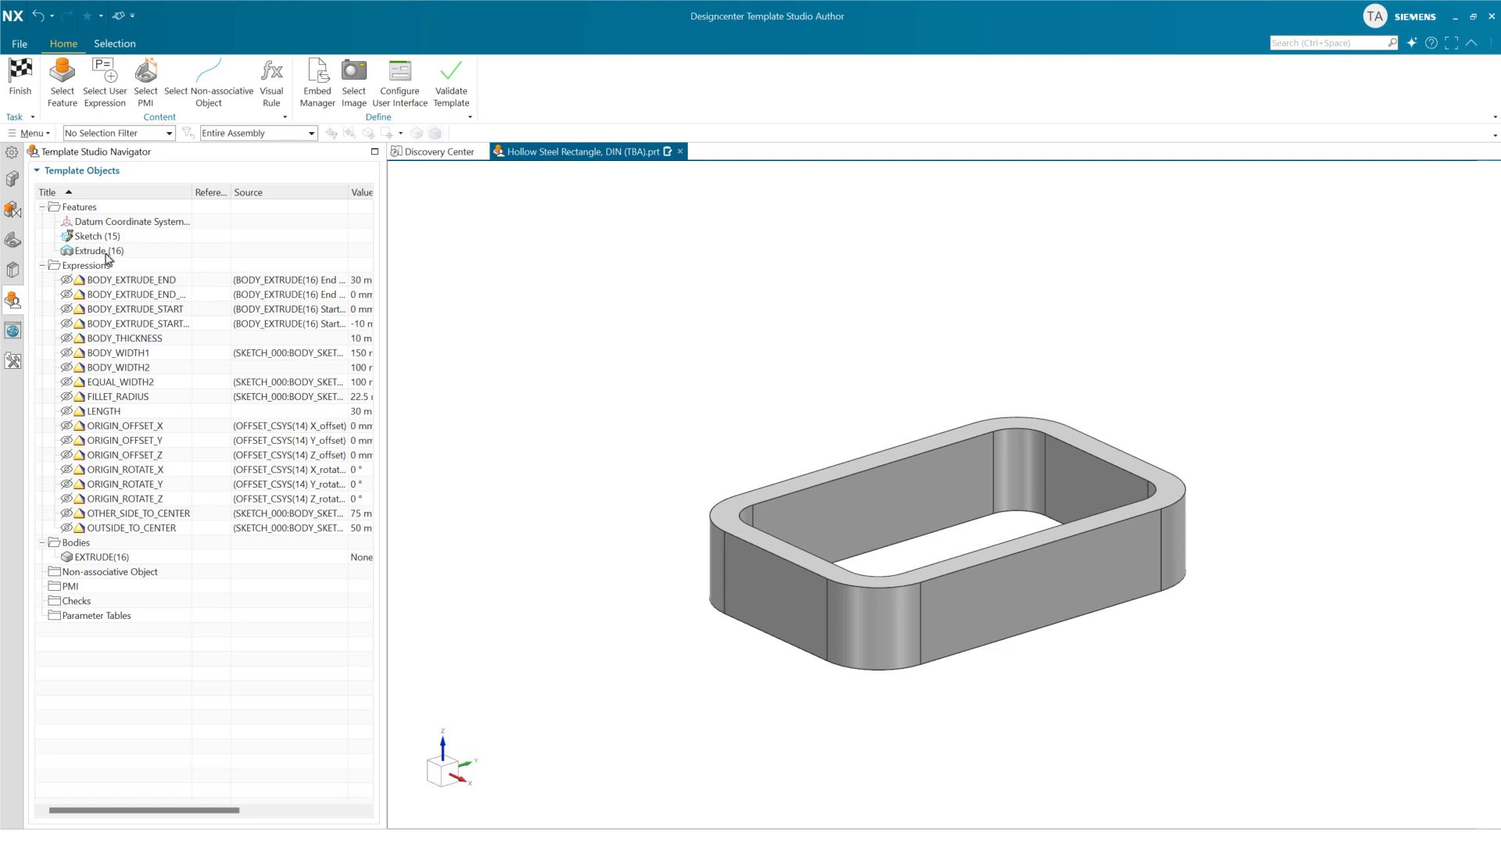
{"action": "left_click_drag", "start_coordinate": [385, 348], "coordinate": [421, 368]}
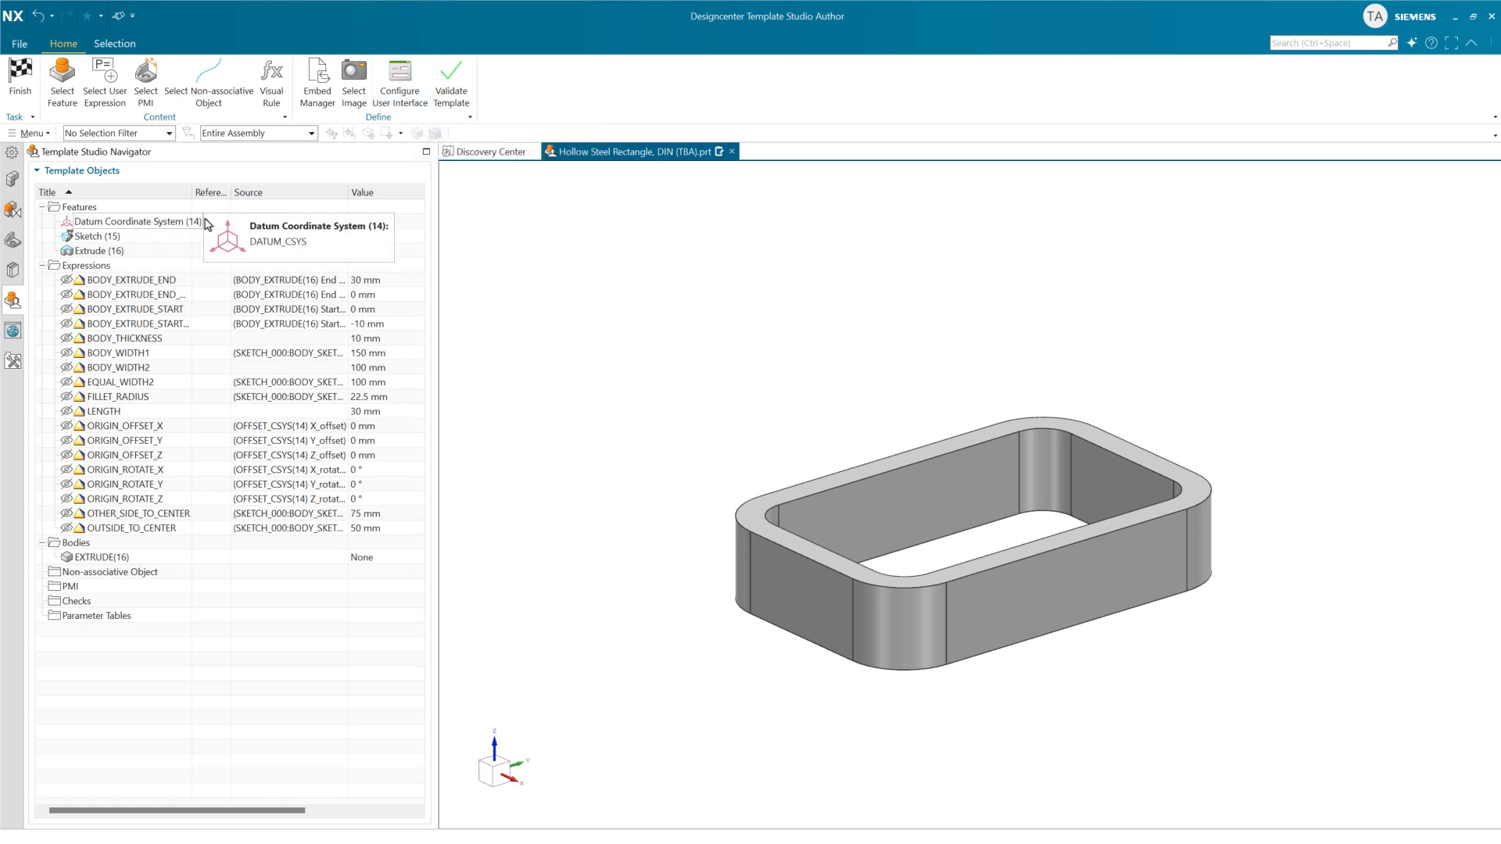
{"action": "left_click", "coordinate": [400, 82]}
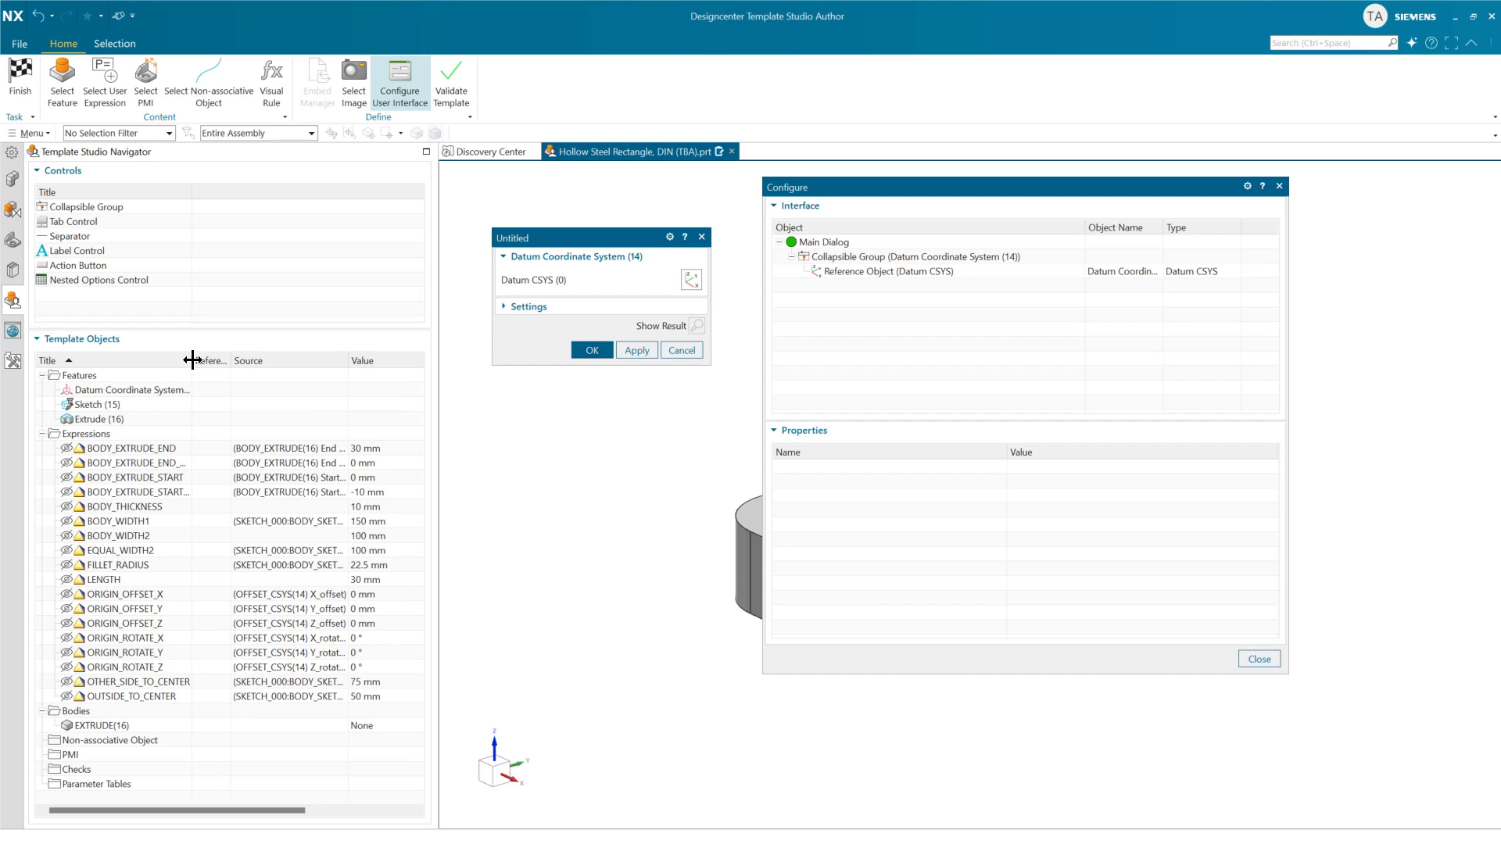
{"action": "left_click_drag", "start_coordinate": [192, 360], "coordinate": [220, 360]}
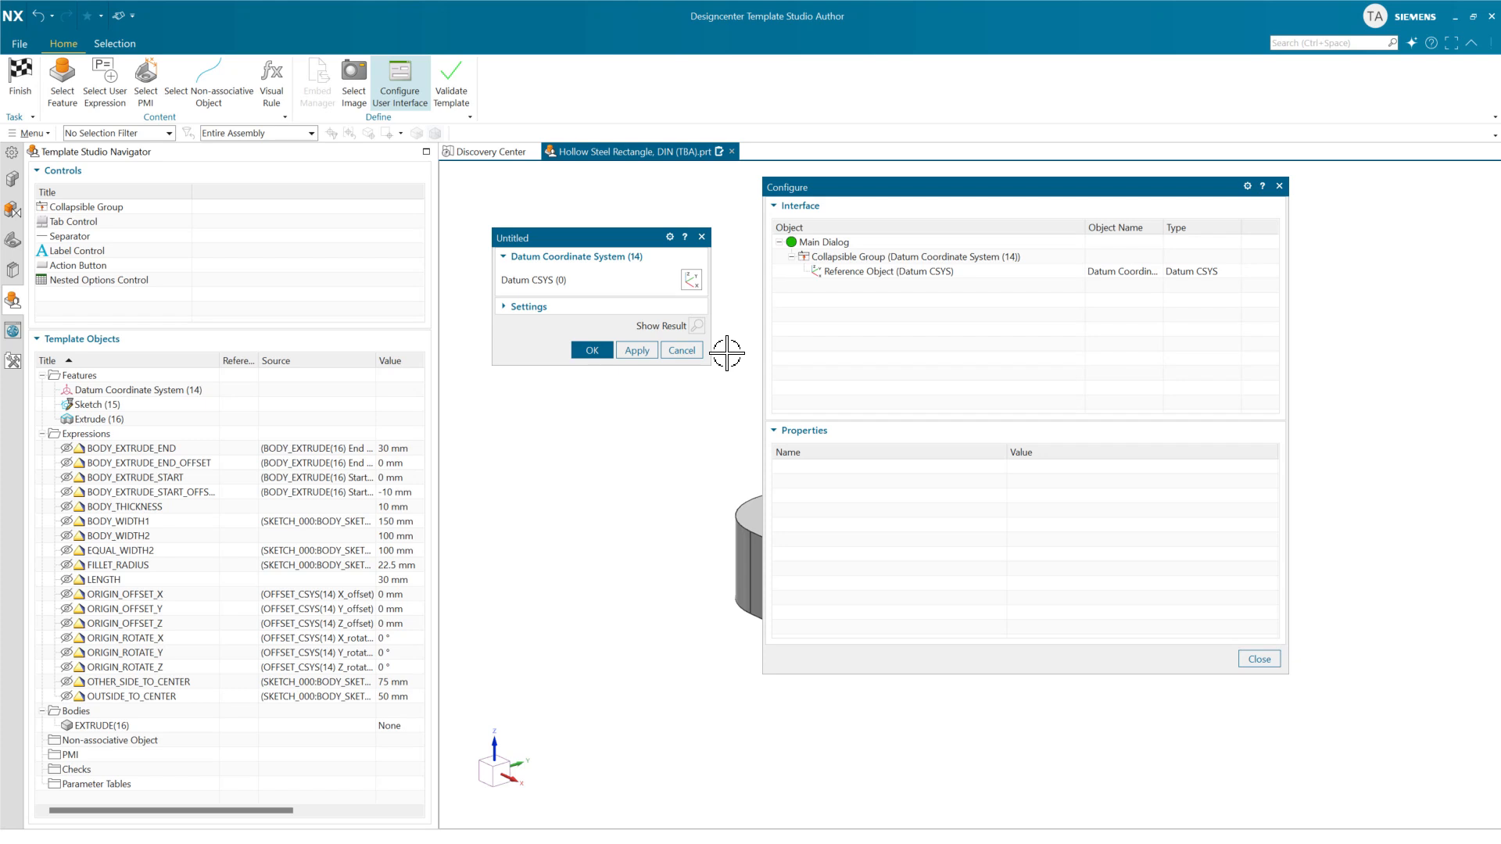
Title the dialog's collapsible group for the datum coordinate system "Positioning".
{"action": "left_click", "coordinate": [904, 260]}
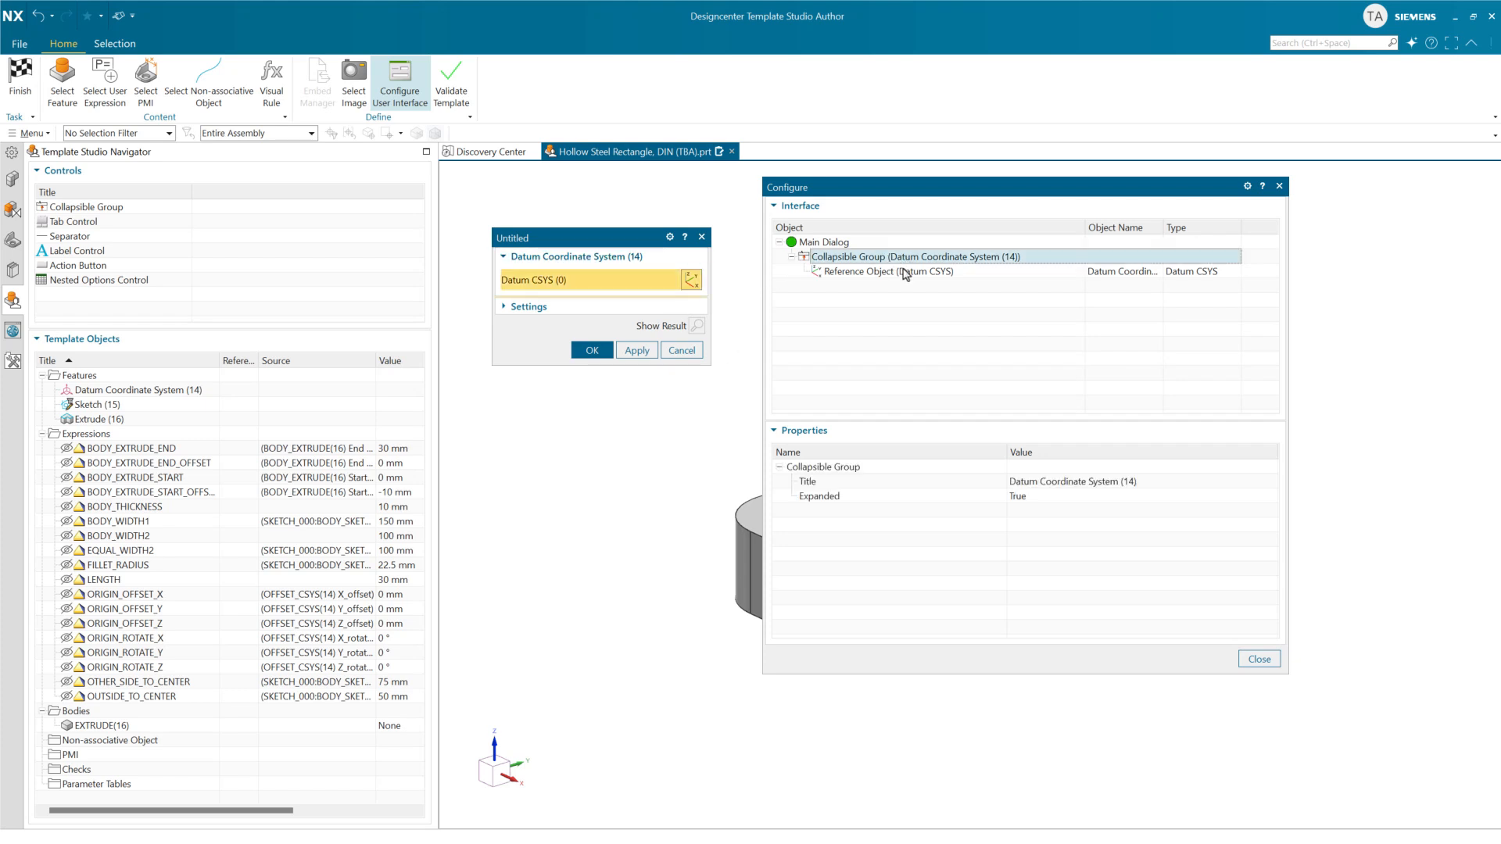
{"action": "left_click", "coordinate": [1078, 485]}
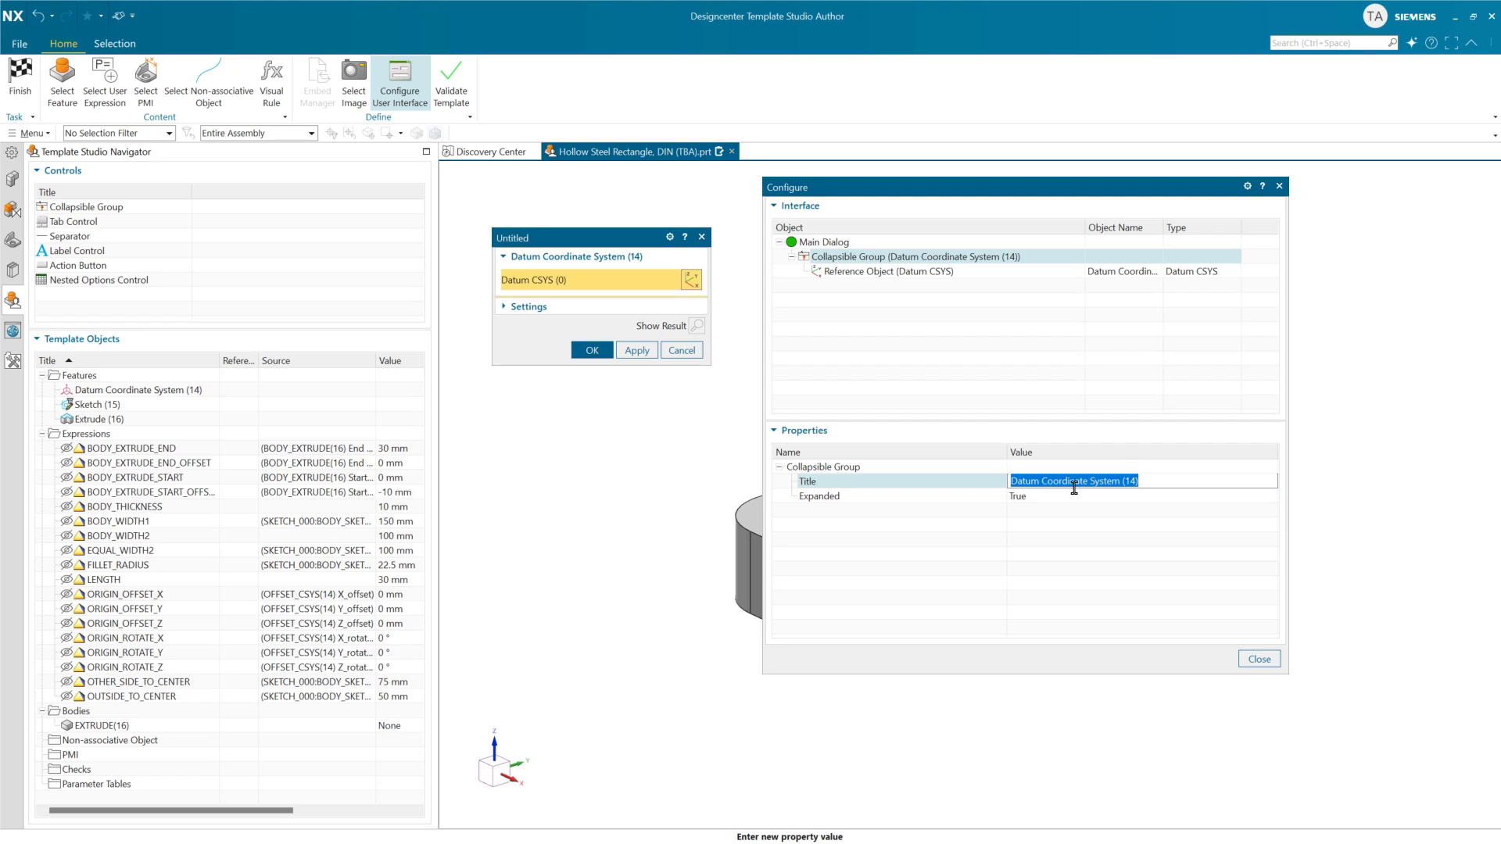
{"action": "type", "text": "P"}
{"action": "key", "text": "Return"}
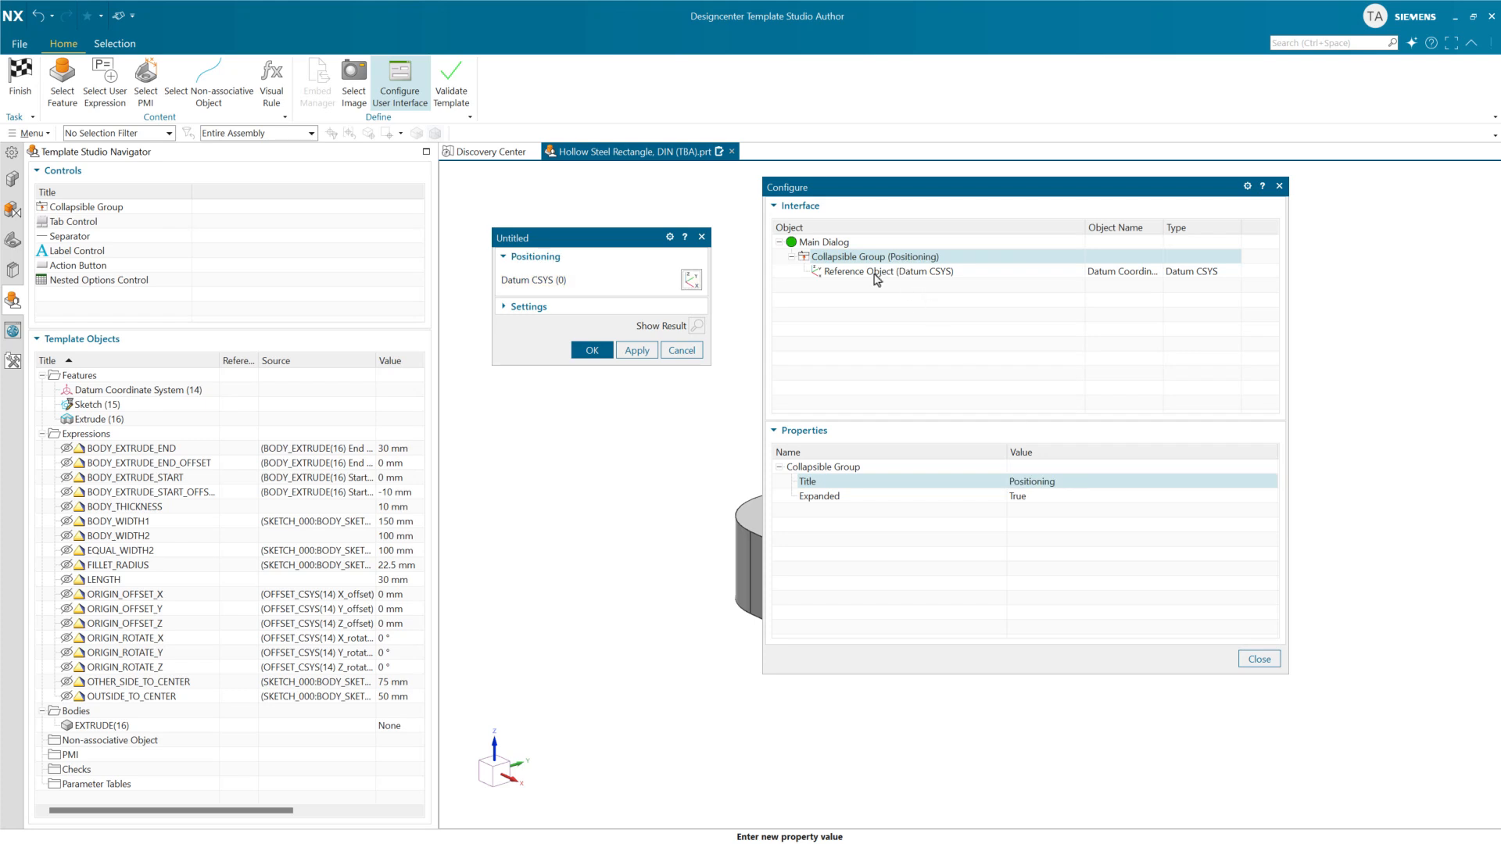
Title the Datum CSYS reference object in the Positioning group "Select a Datum CSYS".
{"action": "left_click", "coordinate": [877, 272]}
{"action": "left_click", "coordinate": [1053, 488]}
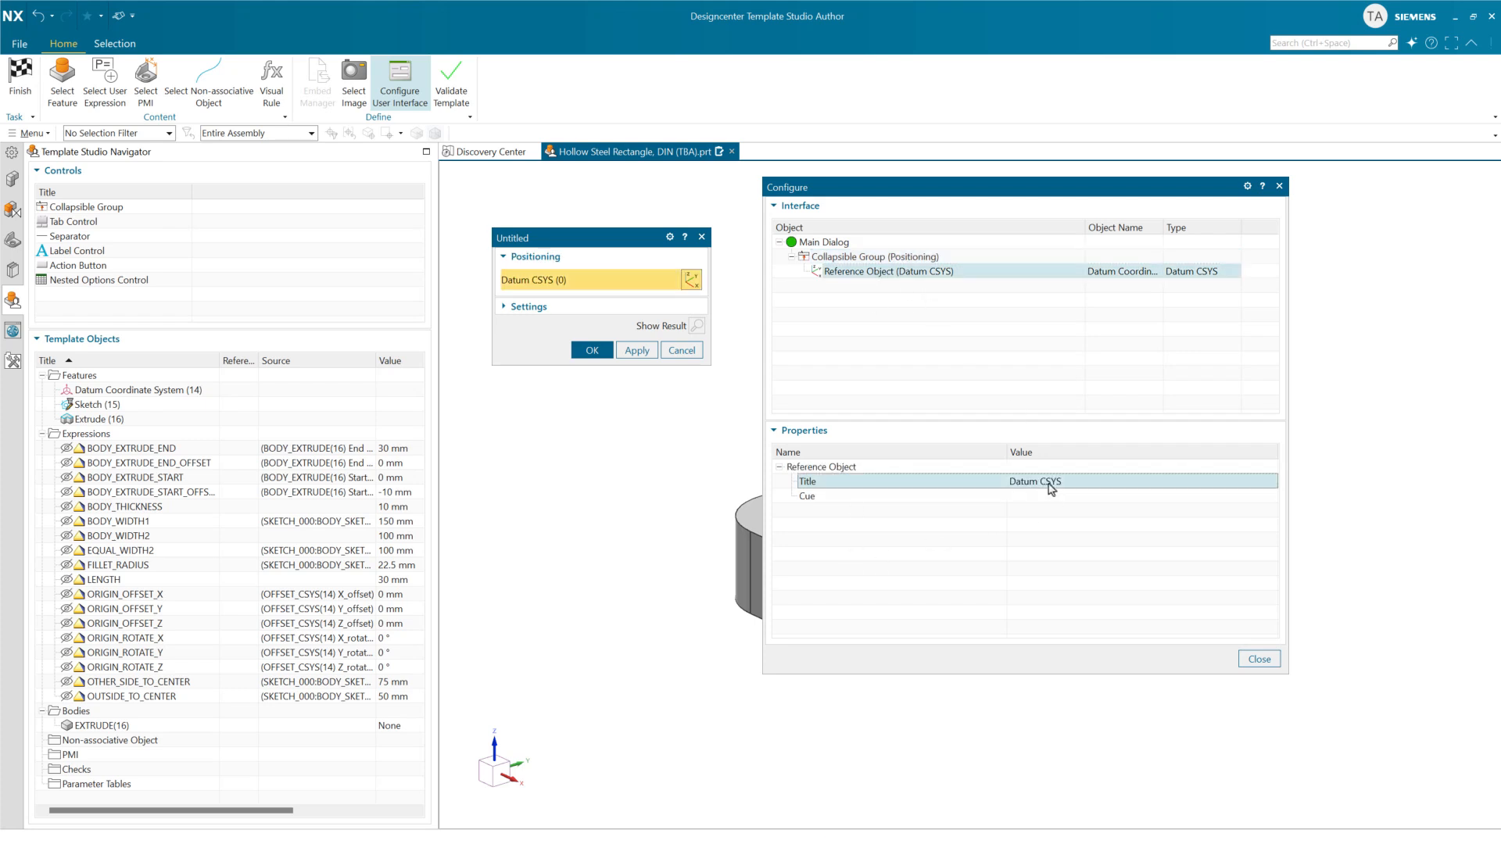
{"action": "left_click", "coordinate": [1012, 482]}
{"action": "type", "text": "Sele"}
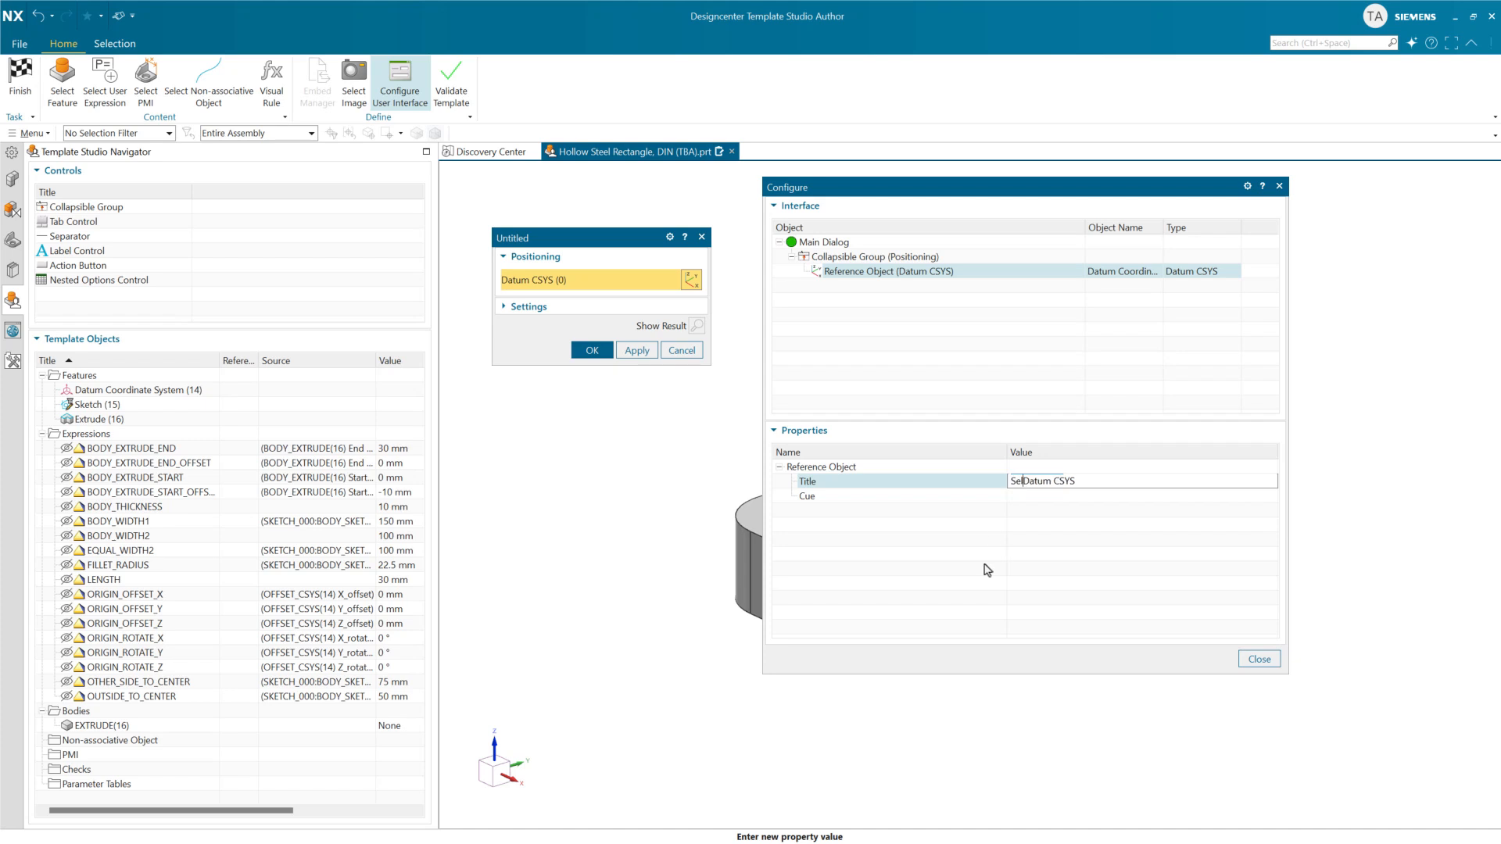
{"action": "type", "text": "ct a"}
{"action": "key", "text": "End"}
{"action": "key", "text": "Return"}
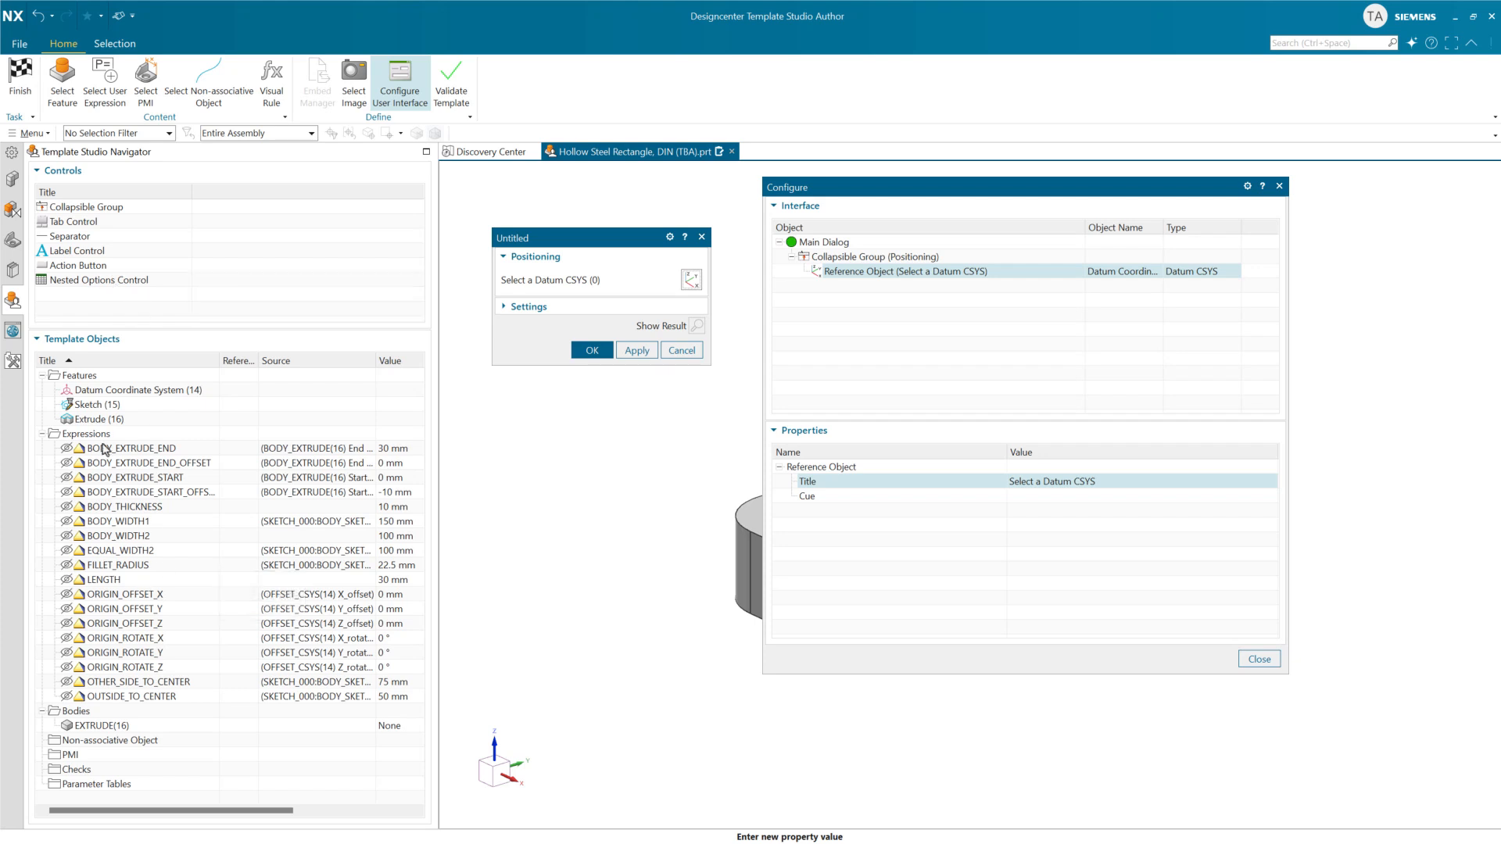
Add a Nested Options Control to the dialog and set its KRX spreadsheet to "Hollow Steel Rectangle, DIN (TBA4).xlsx".
{"action": "double_click", "coordinate": [131, 283]}
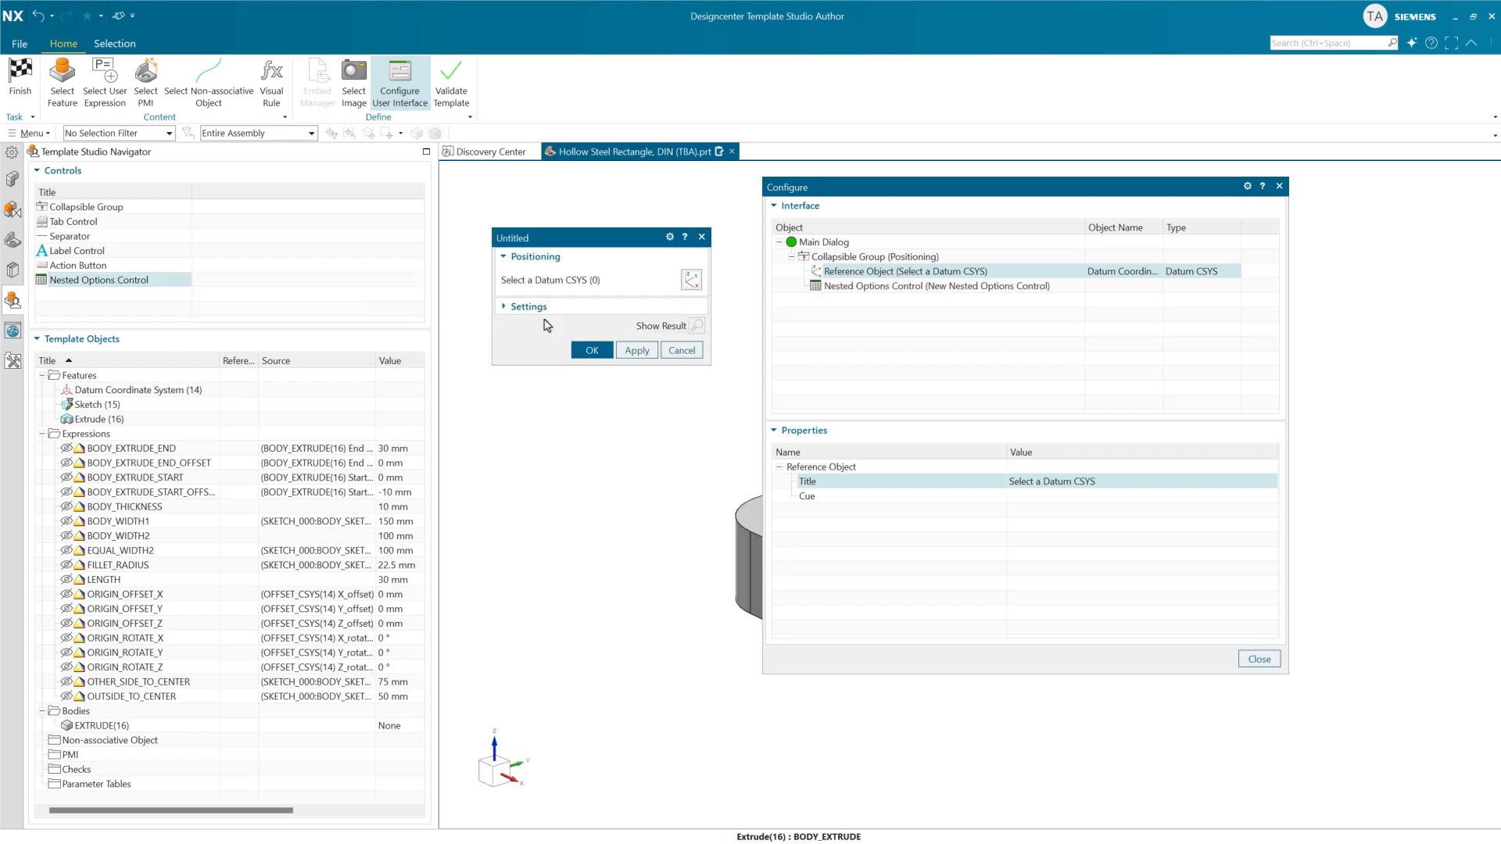
{"action": "left_click", "coordinate": [894, 289]}
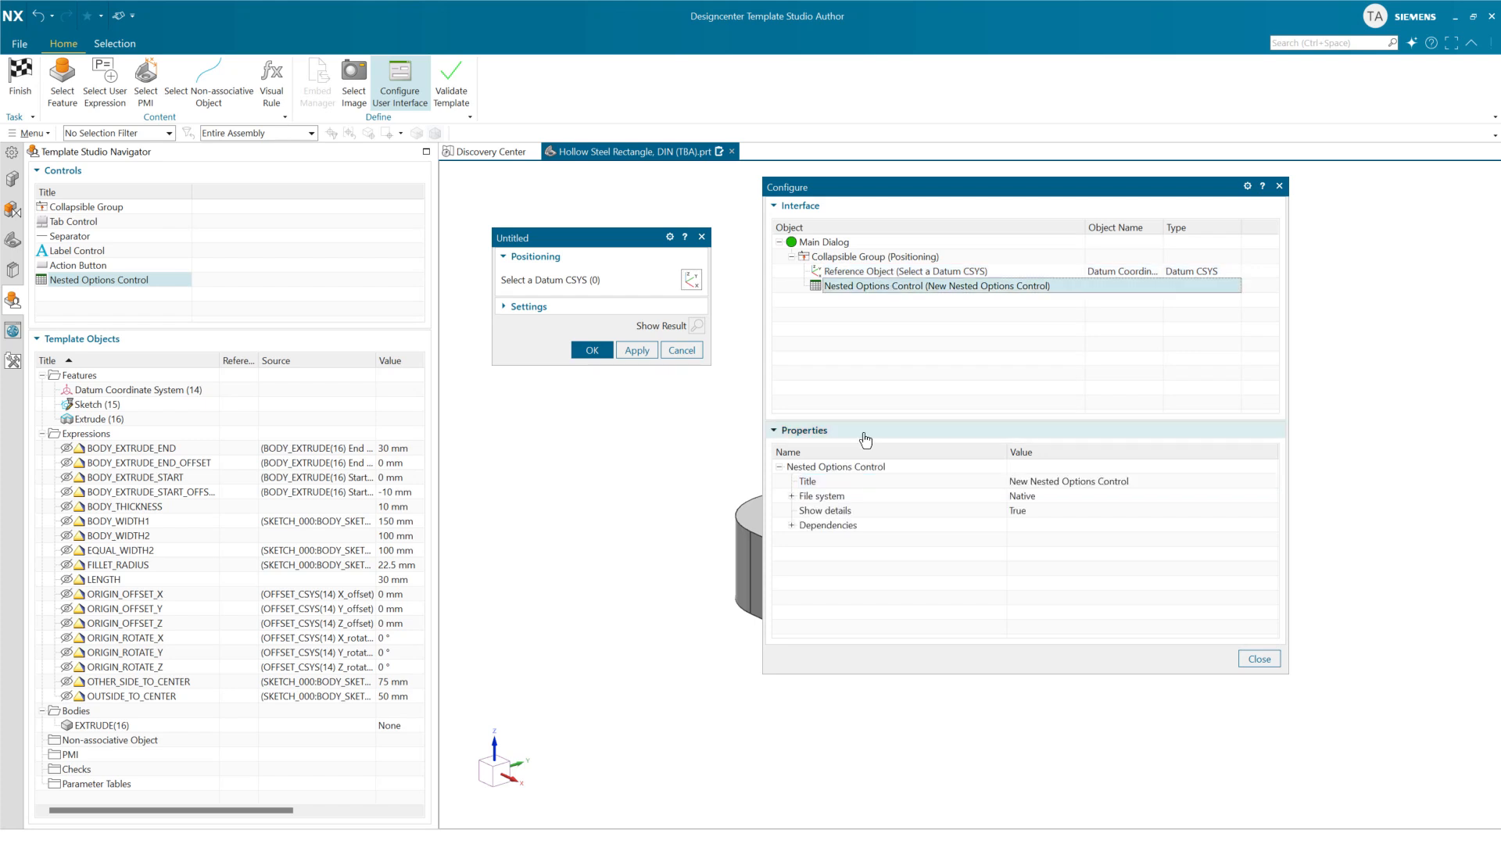
{"action": "left_click", "coordinate": [791, 496]}
{"action": "left_click", "coordinate": [1073, 512]}
{"action": "left_click", "coordinate": [1073, 512]}
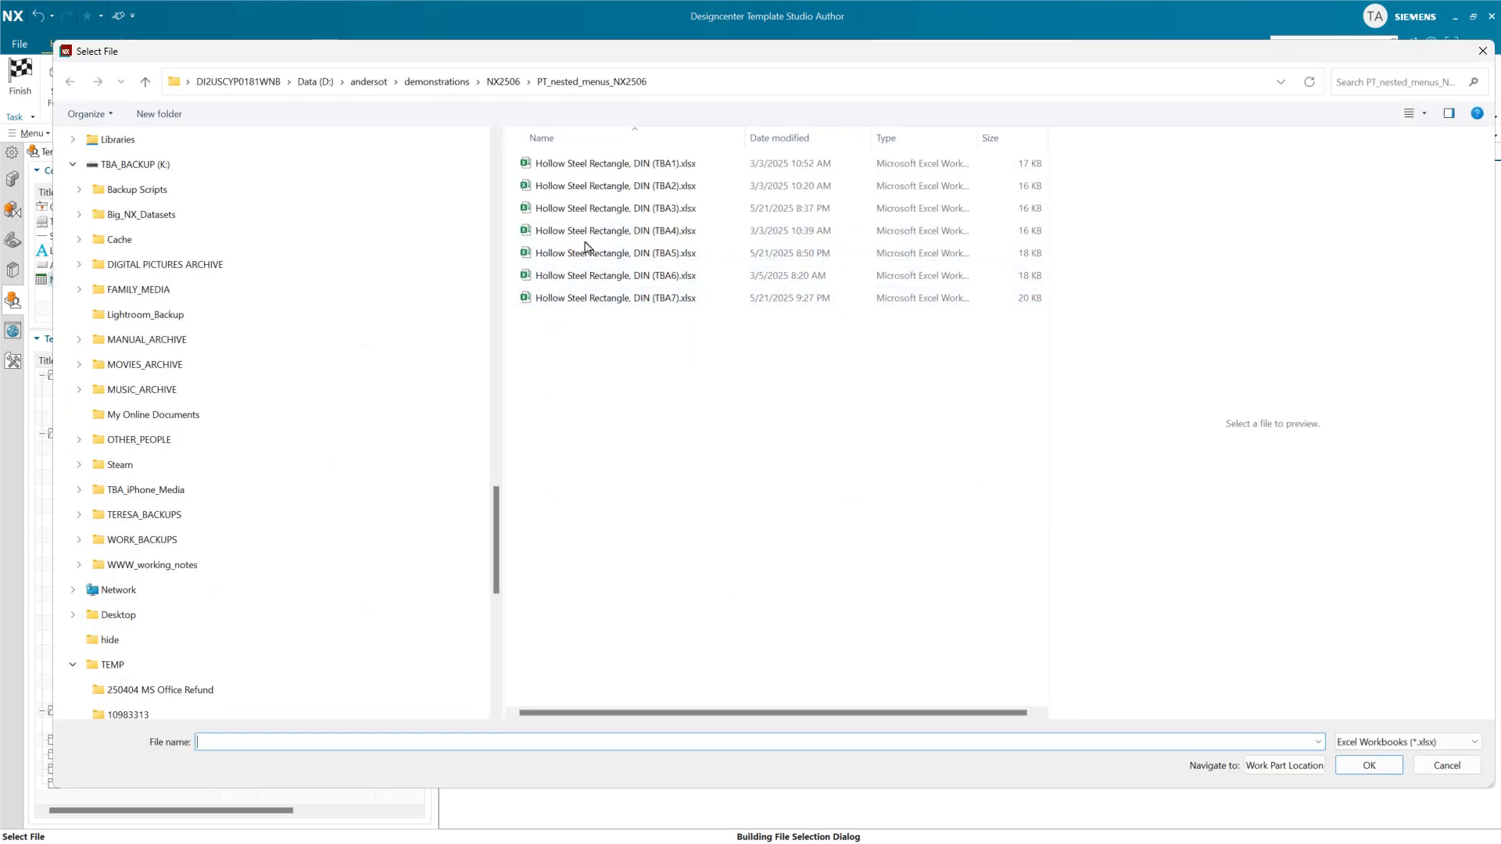
{"action": "left_click", "coordinate": [588, 252]}
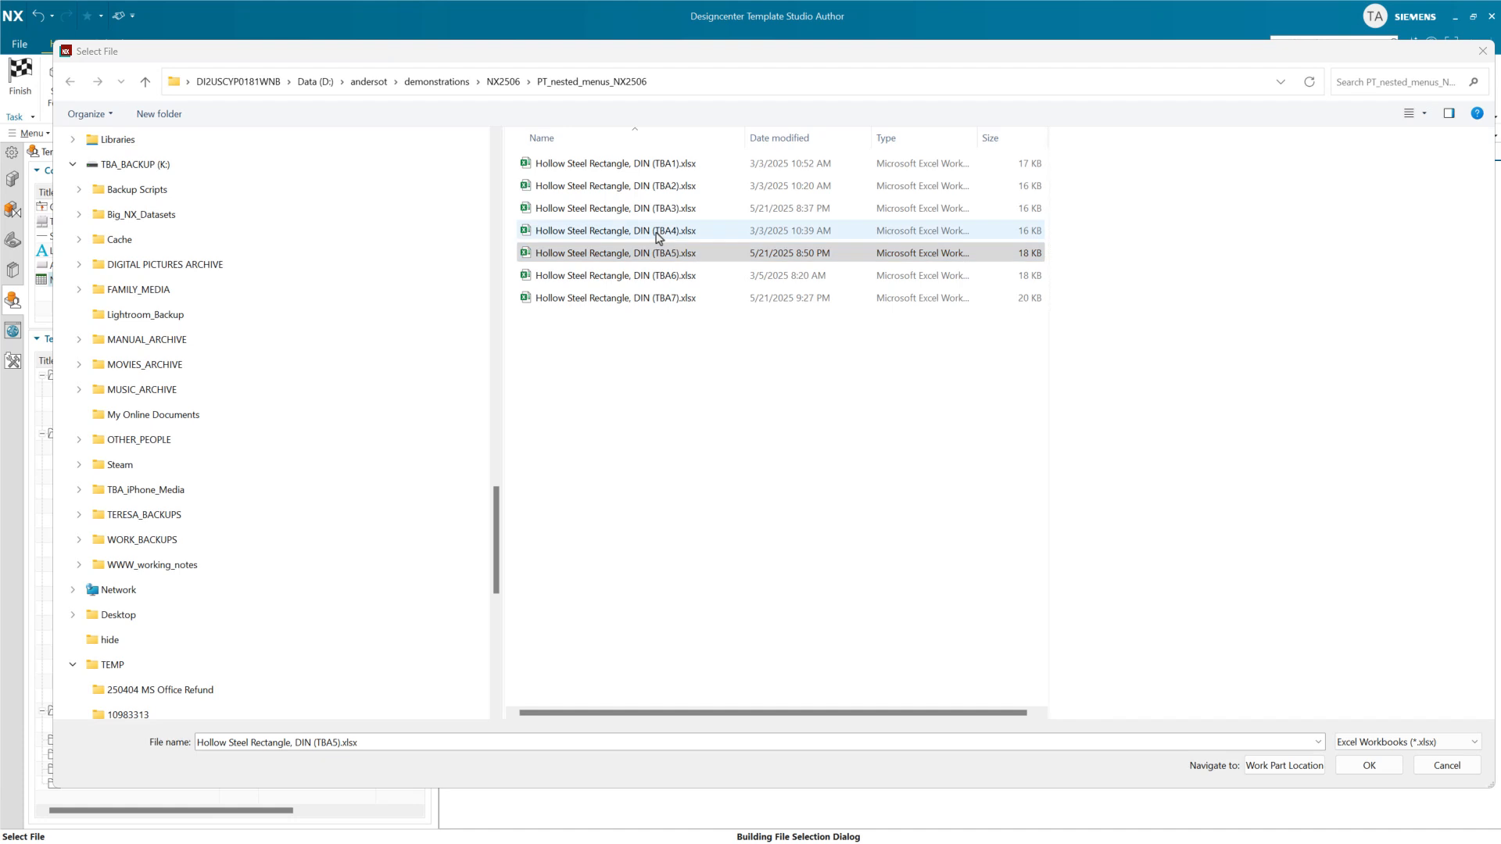
{"action": "left_click", "coordinate": [667, 231]}
{"action": "left_click", "coordinate": [1394, 765]}
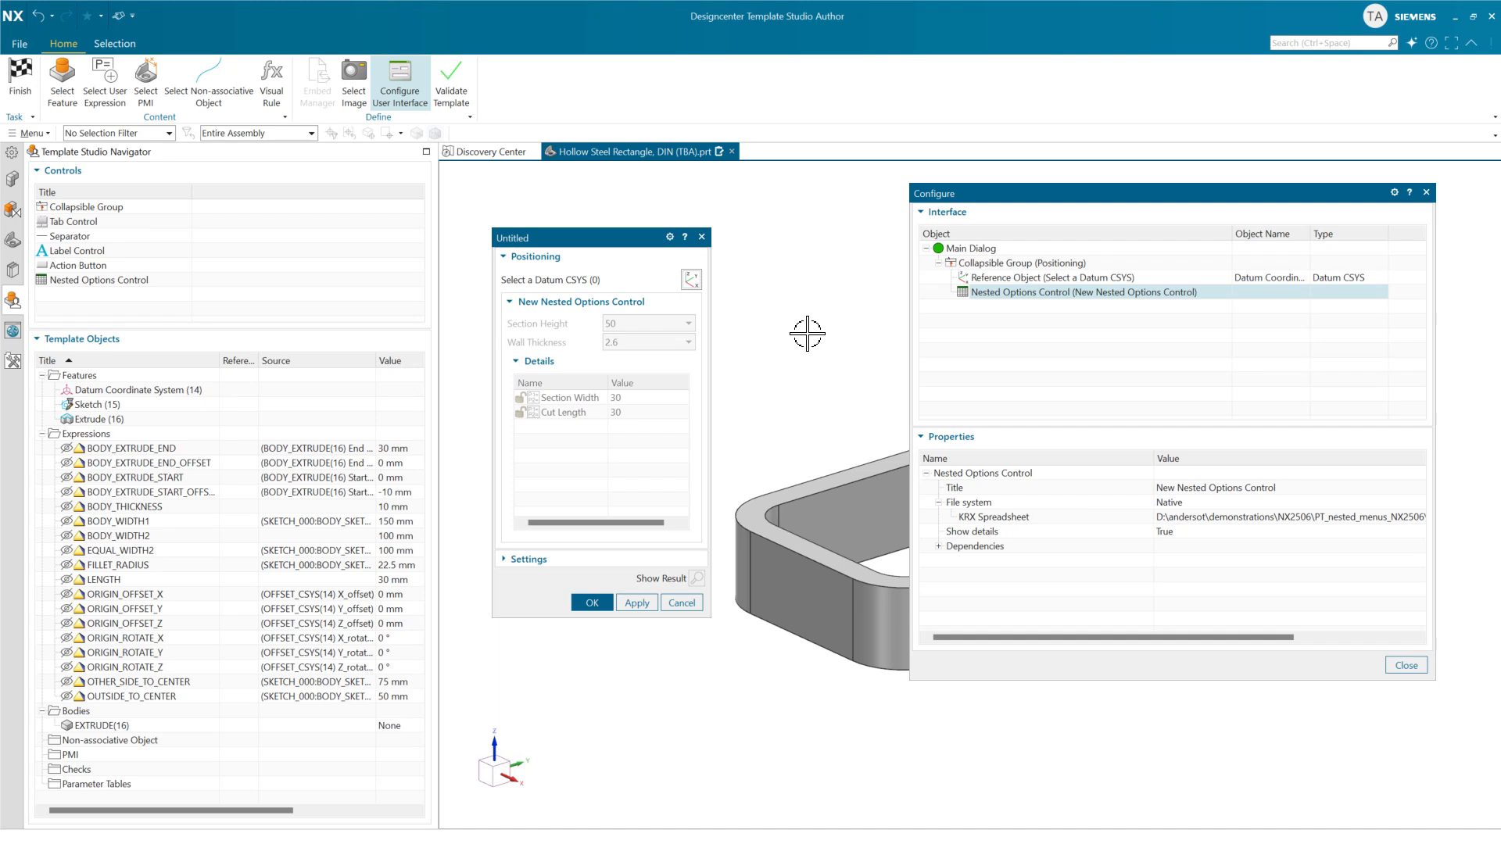
Examine the main dialog's title and template name properties, and dismiss the alert.
{"action": "left_click", "coordinate": [996, 251]}
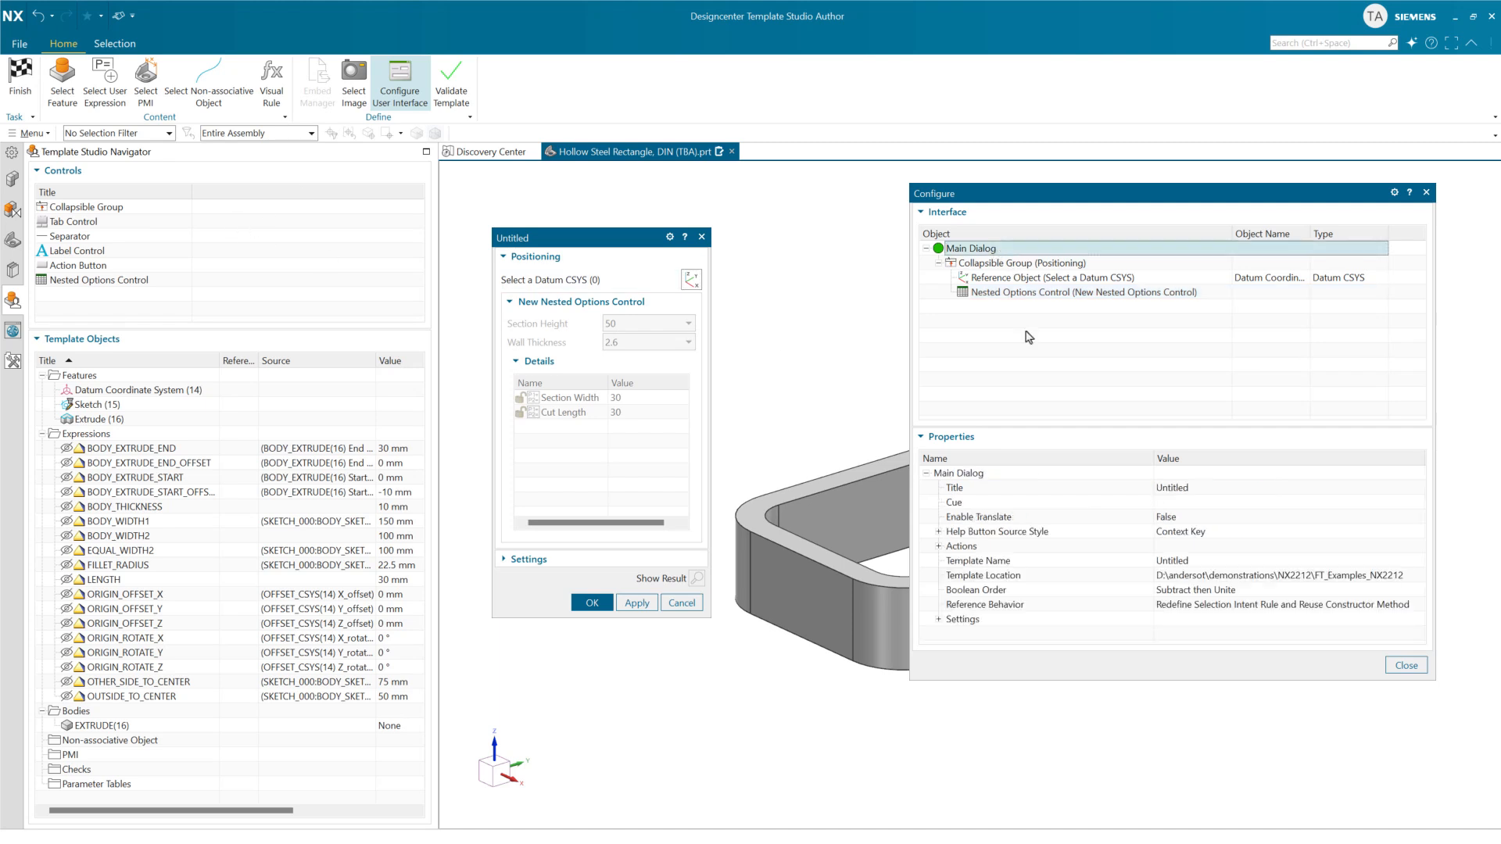
{"action": "left_click", "coordinate": [1201, 491]}
{"action": "left_click", "coordinate": [1192, 561]}
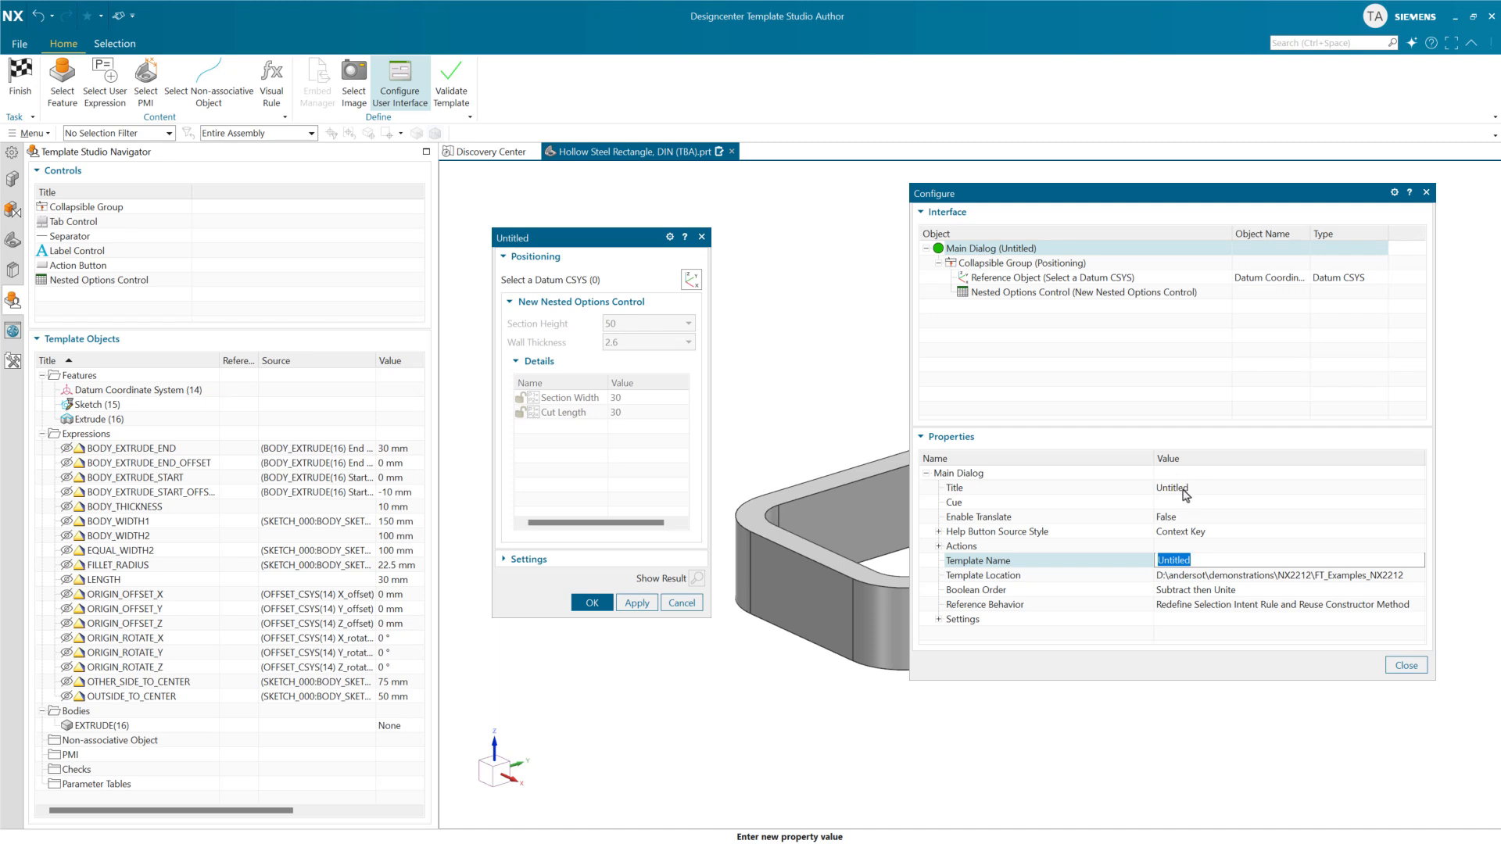
{"action": "left_click", "coordinate": [1185, 494]}
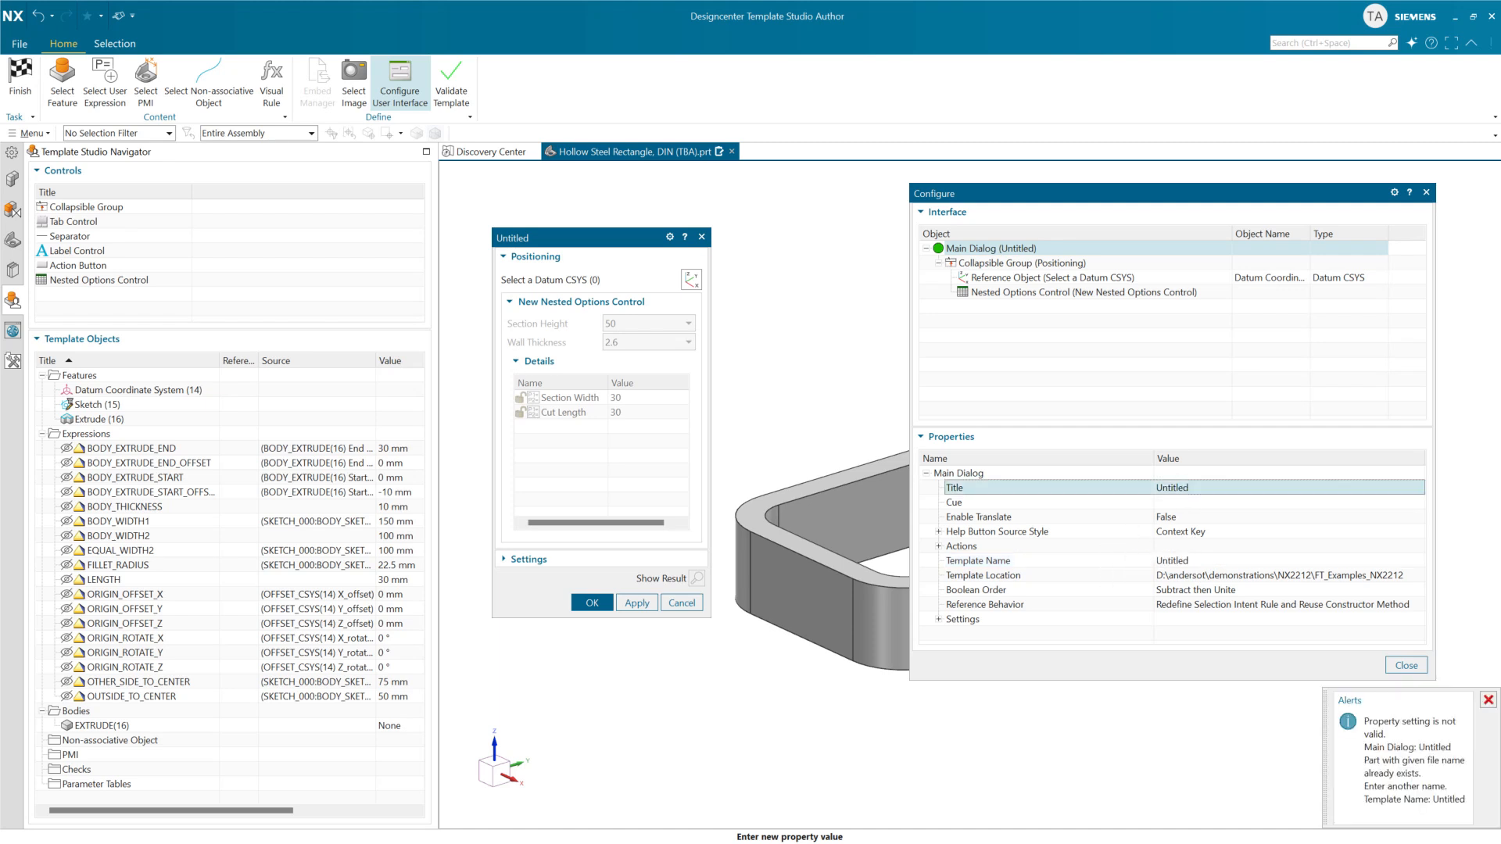
{"action": "left_click", "coordinate": [1488, 699]}
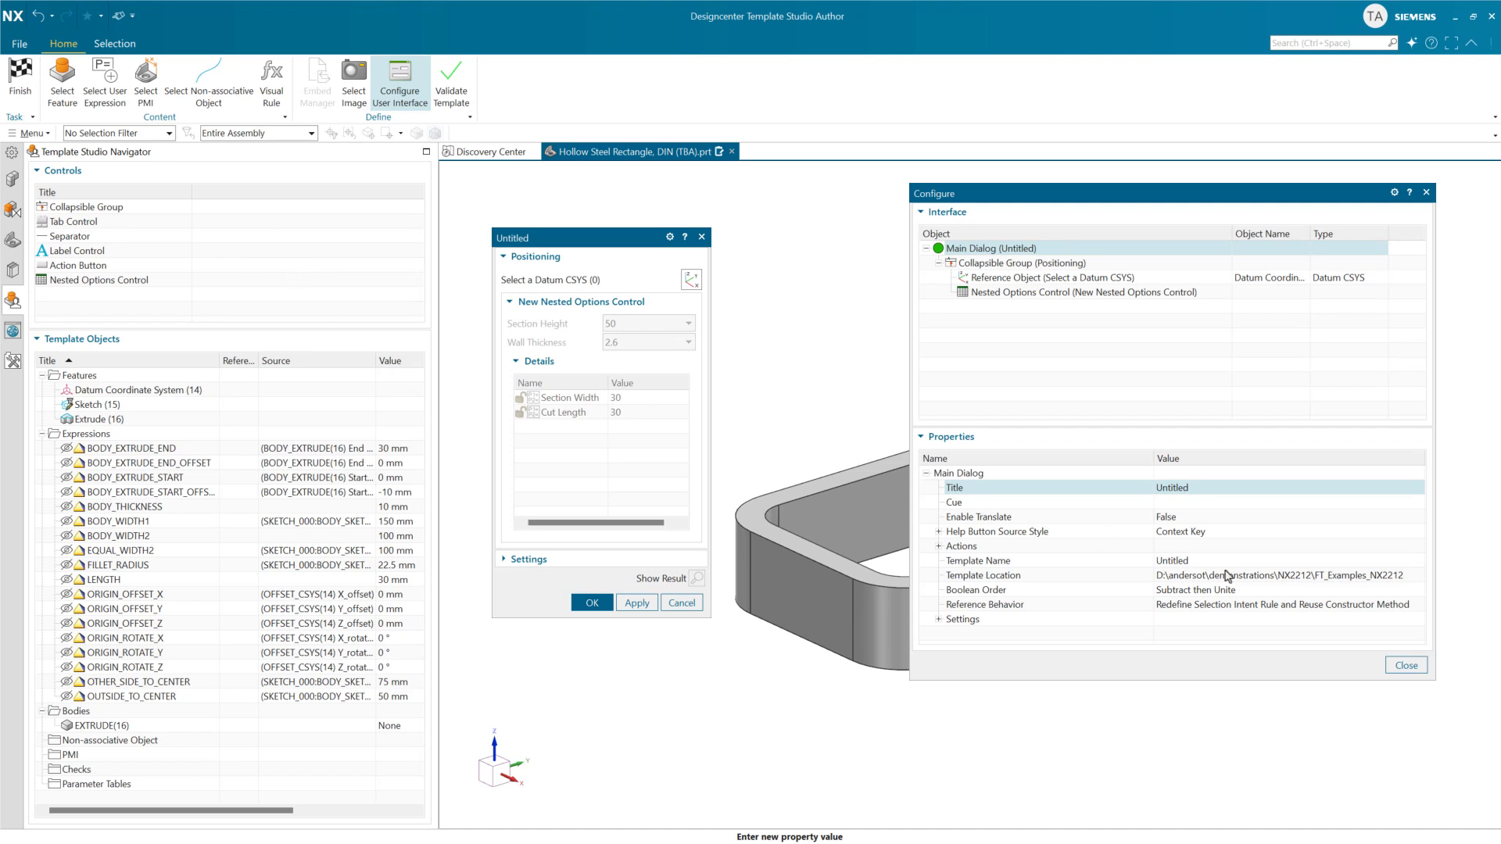
Check the Nested Options Control's KRX spreadsheet property and its file system choices, Native and Embedded.
{"action": "left_click", "coordinate": [1044, 292]}
{"action": "left_click", "coordinate": [1212, 520]}
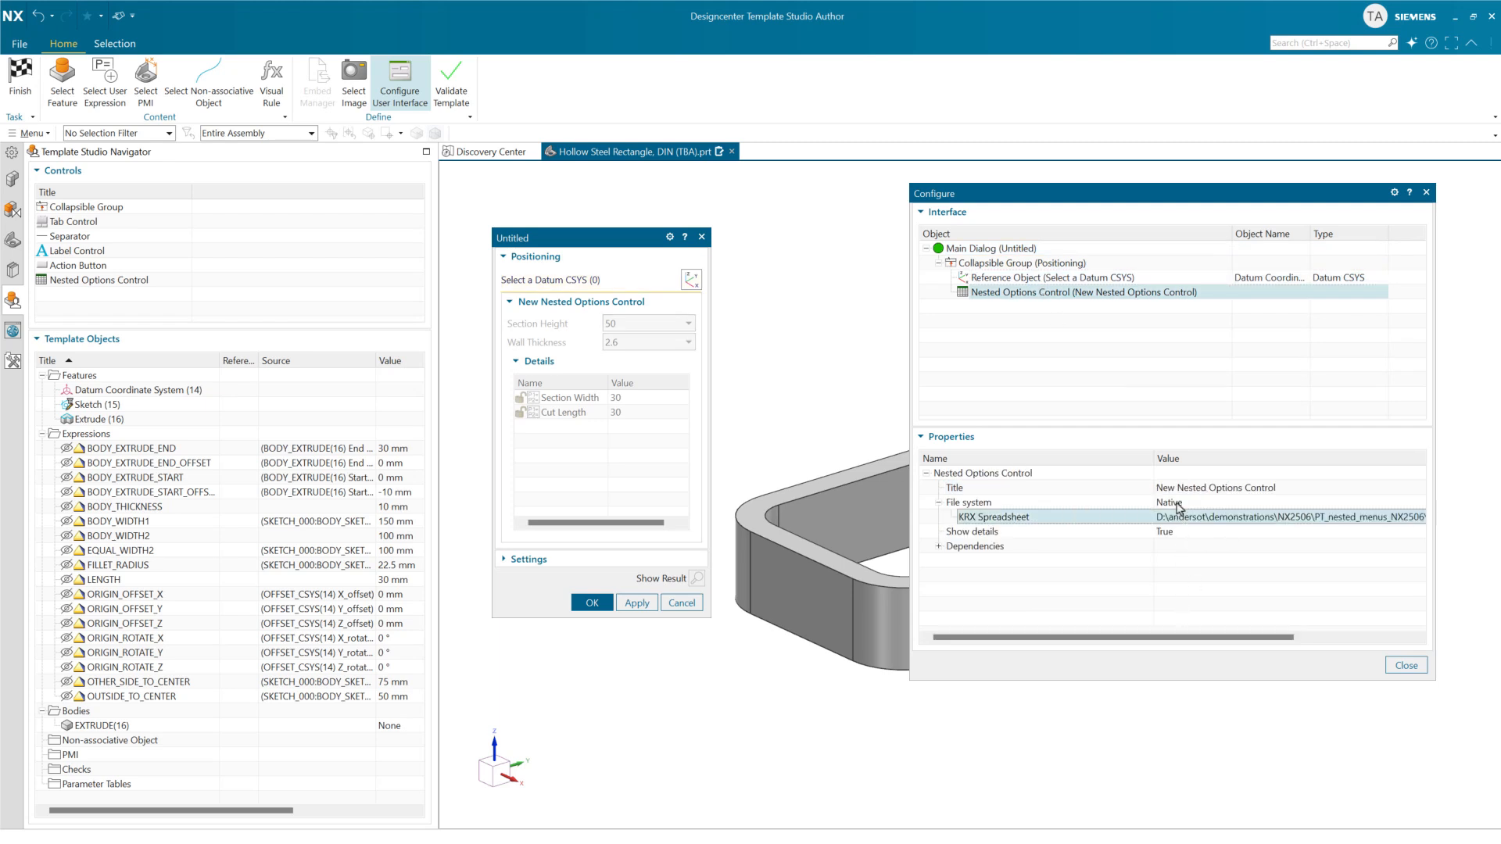
{"action": "left_click", "coordinate": [1176, 504]}
{"action": "left_click", "coordinate": [1180, 507]}
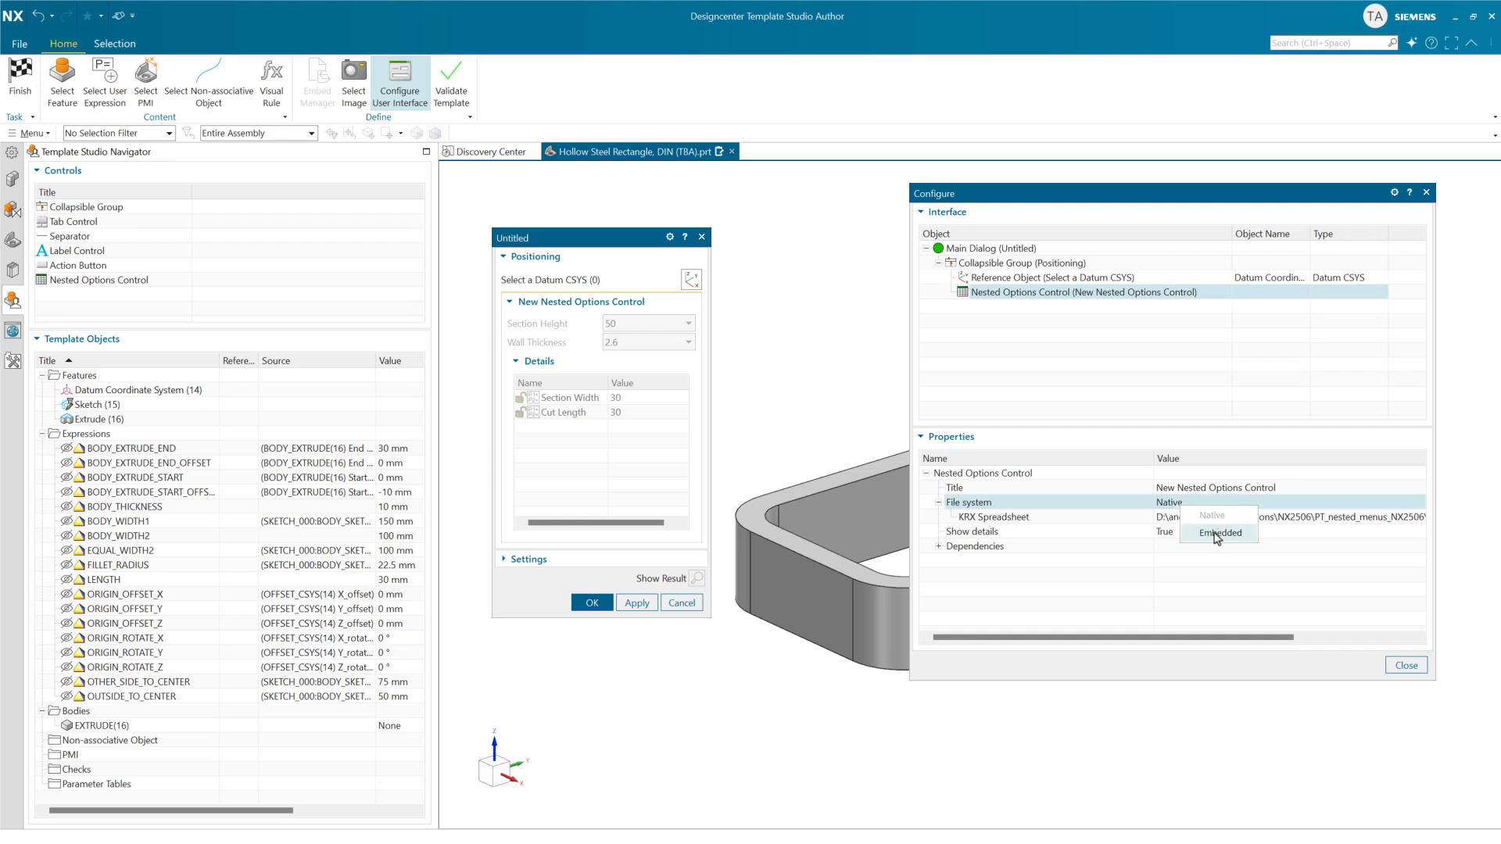
{"action": "left_click", "coordinate": [1197, 591]}
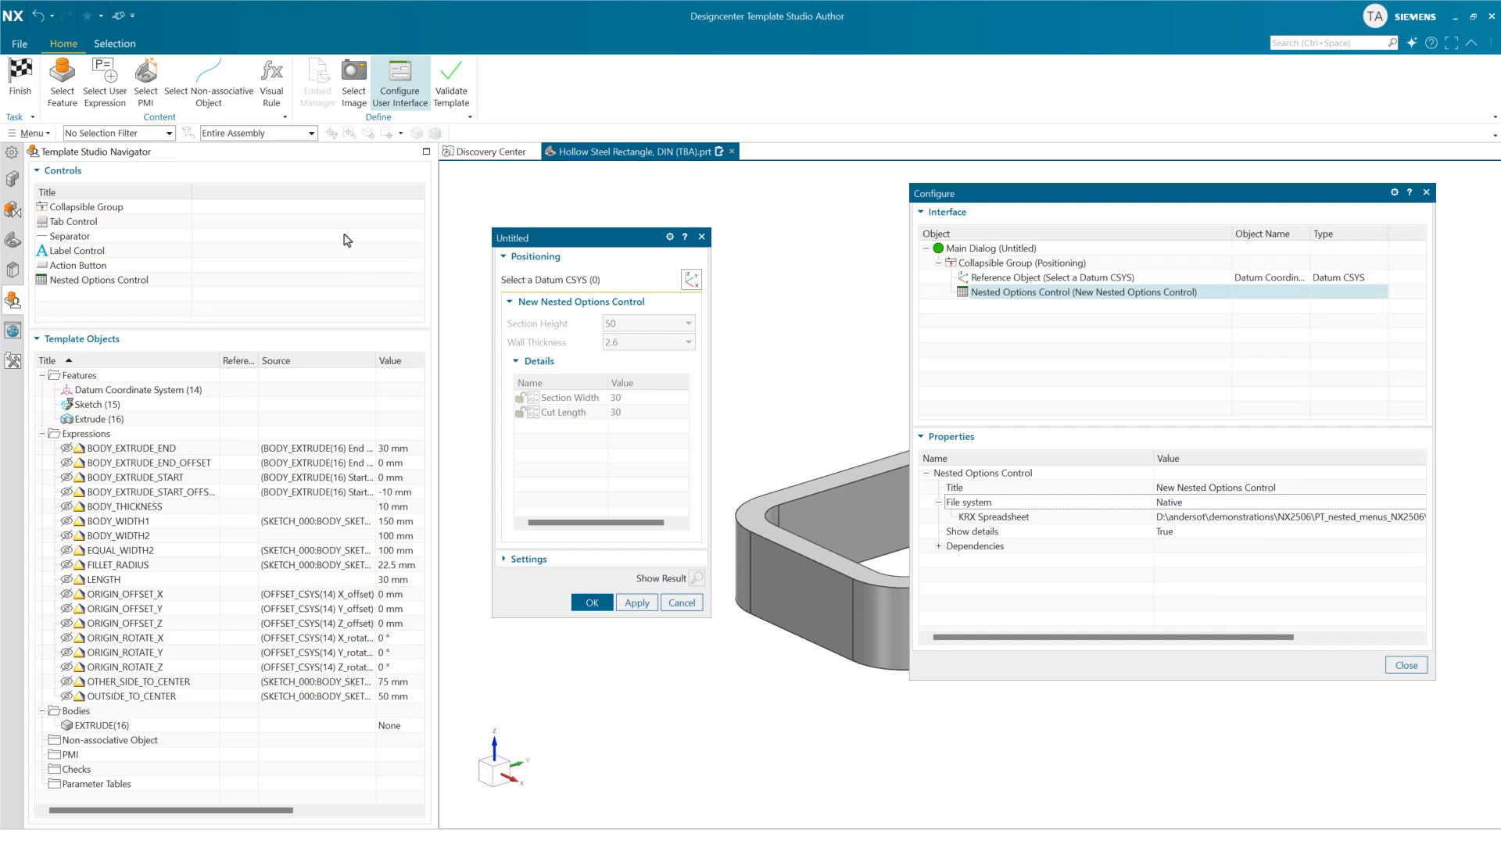